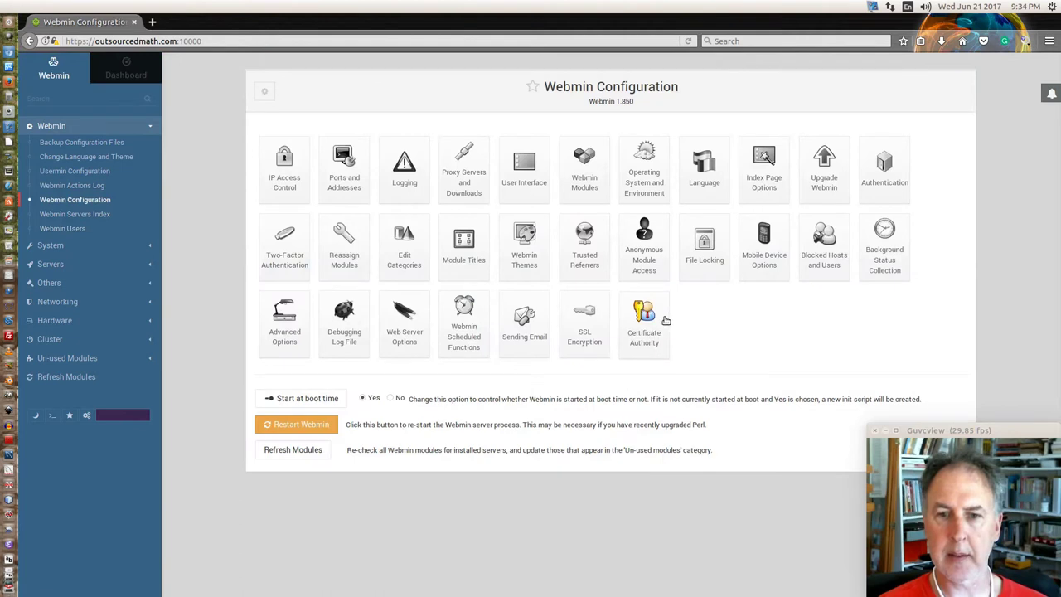
Open the Let's Encrypt options in Webmin's SSL encryption settings and check the alternative Apache virtual hosts, keeping the default
left_click(594, 330)
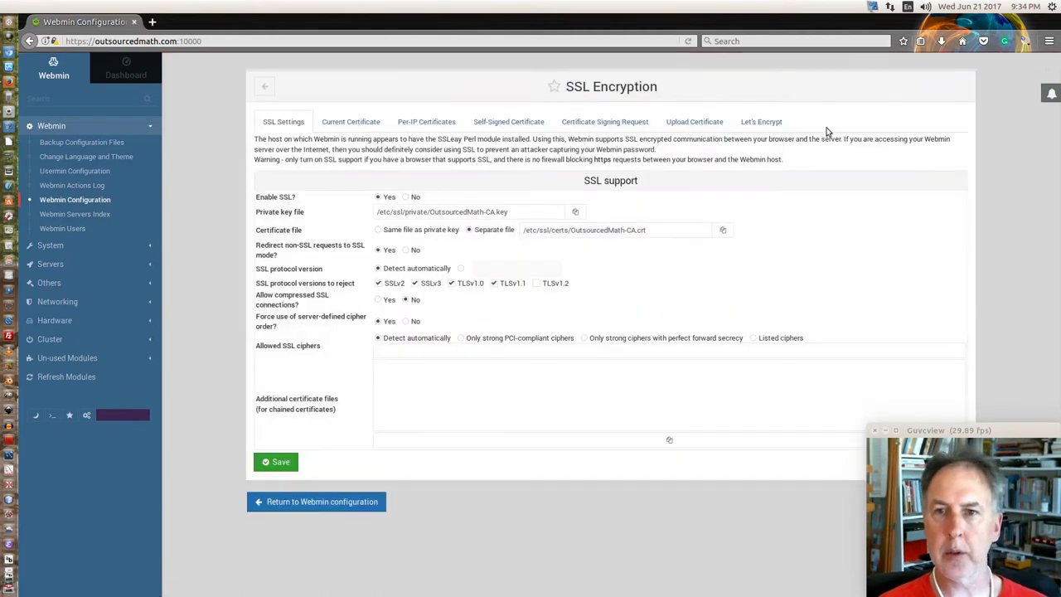
left_click(754, 122)
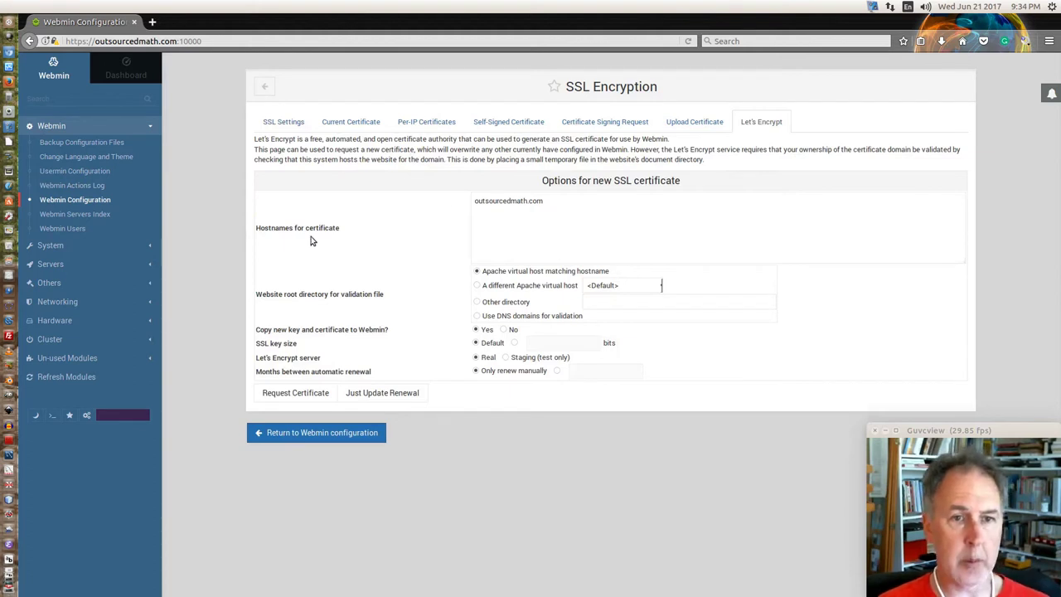
left_click(553, 201)
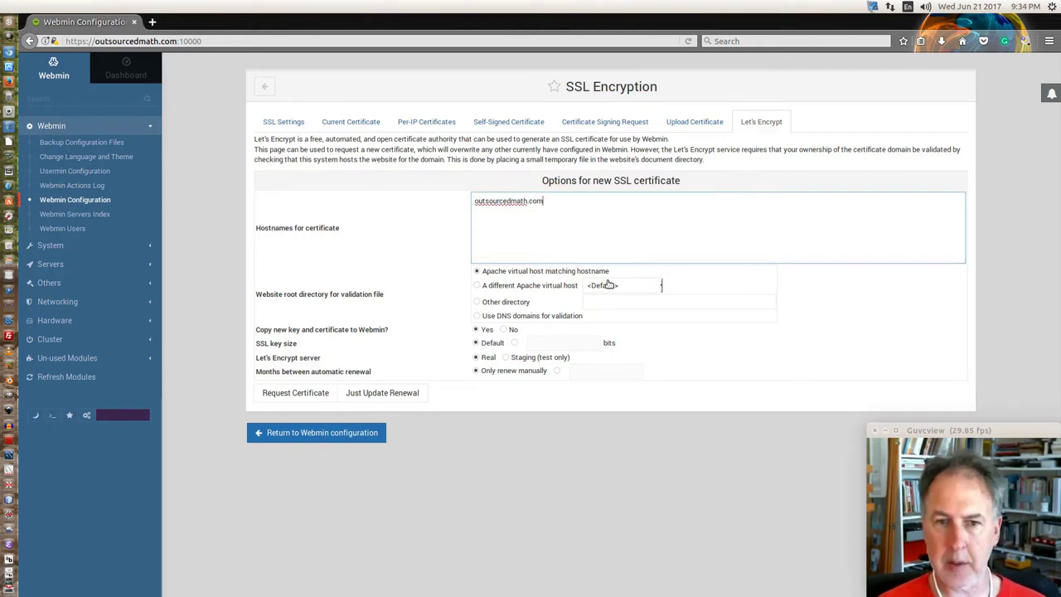
left_click(661, 285)
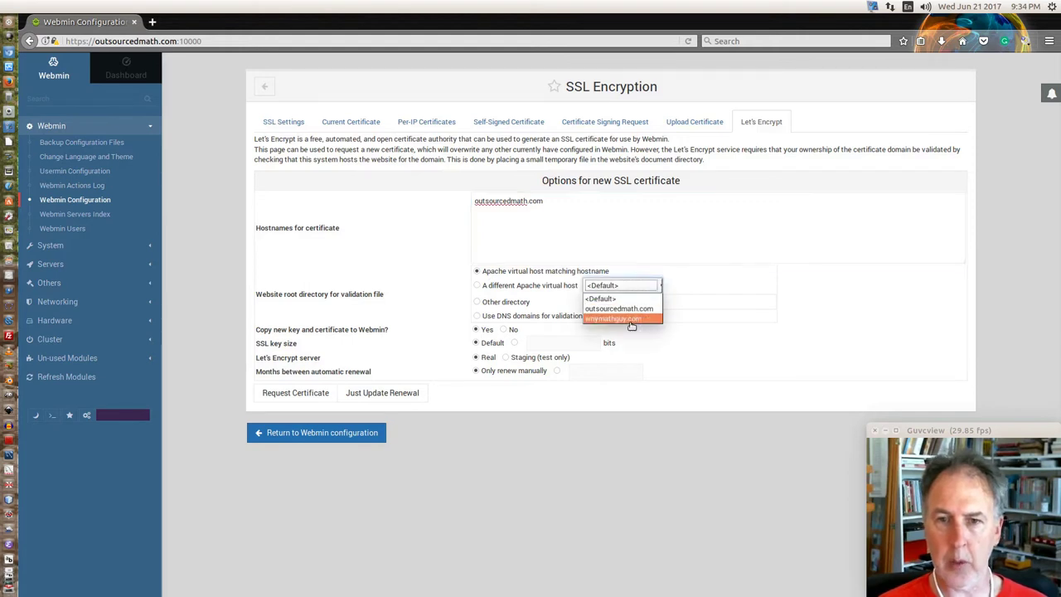
left_click(684, 247)
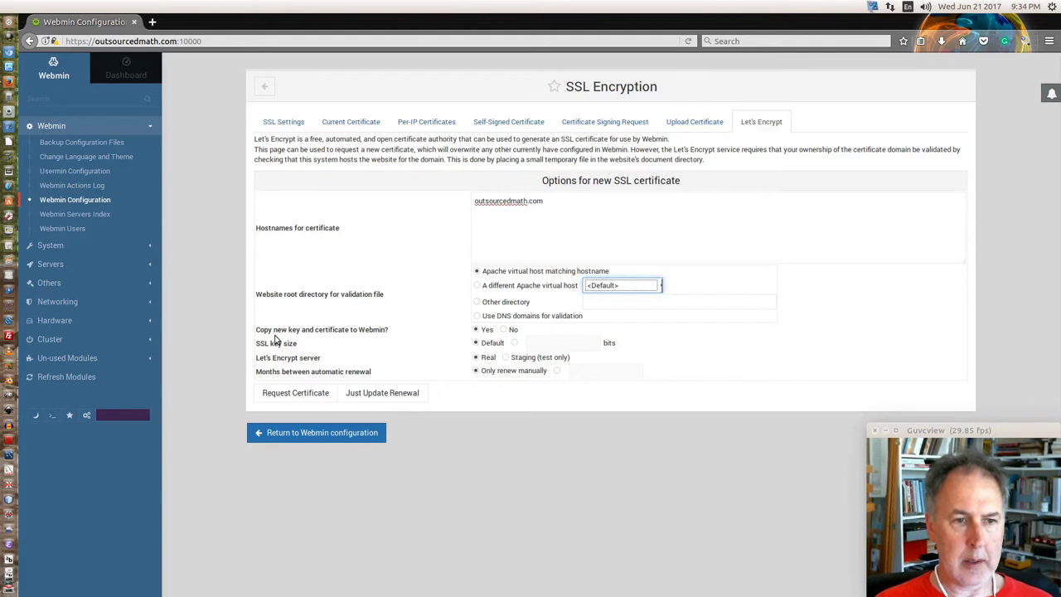
Request the Let's Encrypt certificate for outsourcedmath.com without copying it to Webmin, with 12 months between automatic renewals, and return to the Webmin configuration
left_click(503, 330)
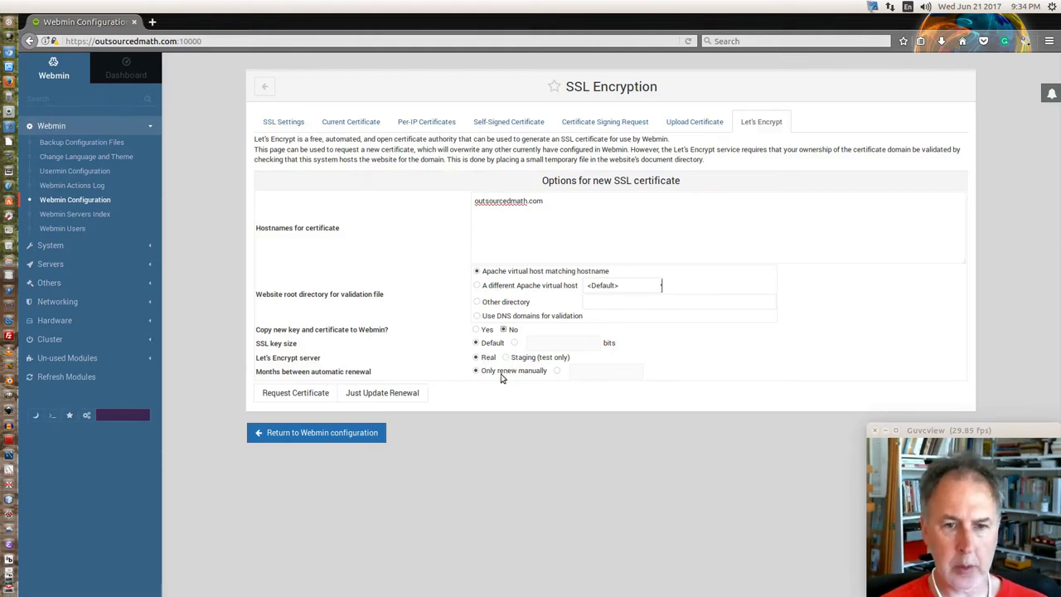
left_click(557, 372)
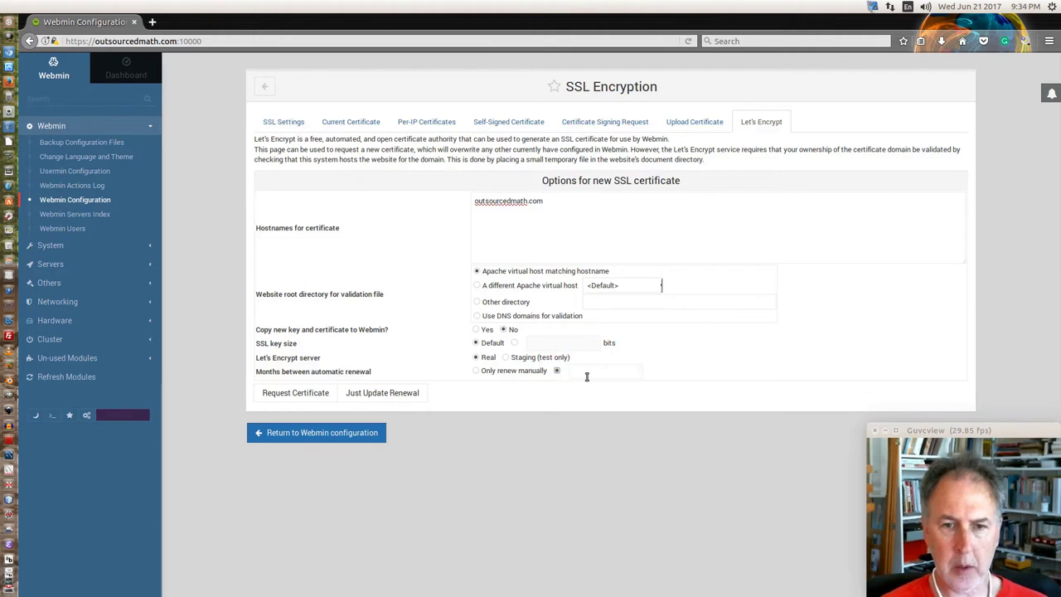
left_click(593, 373)
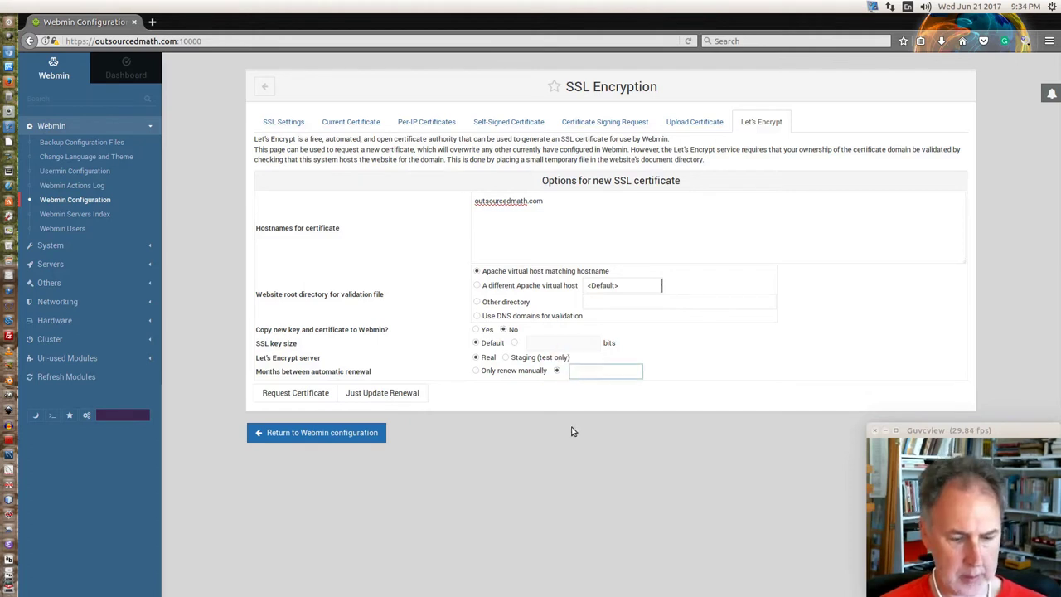
type("12")
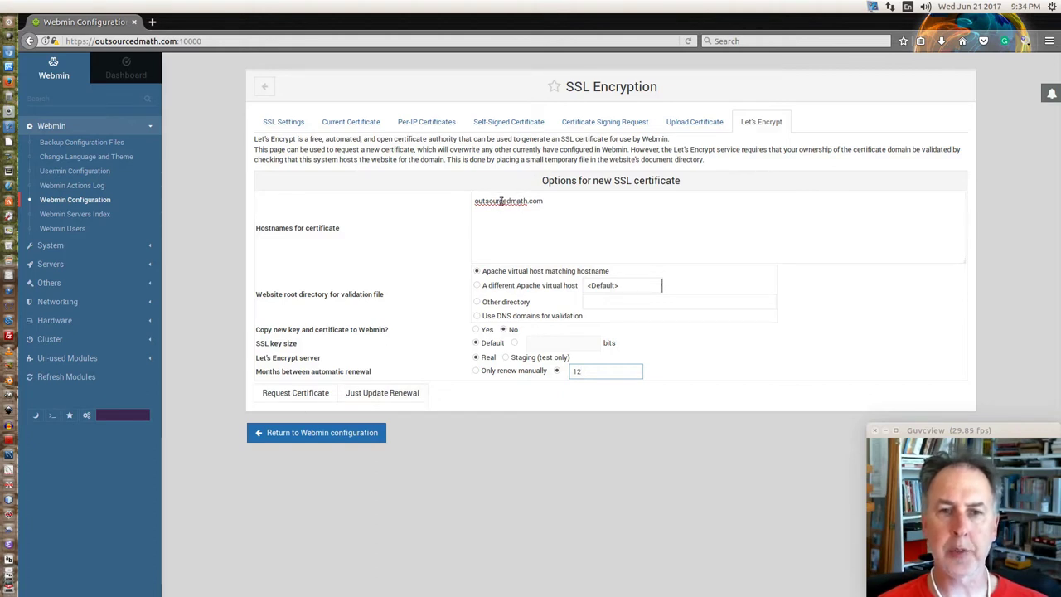
left_click(301, 396)
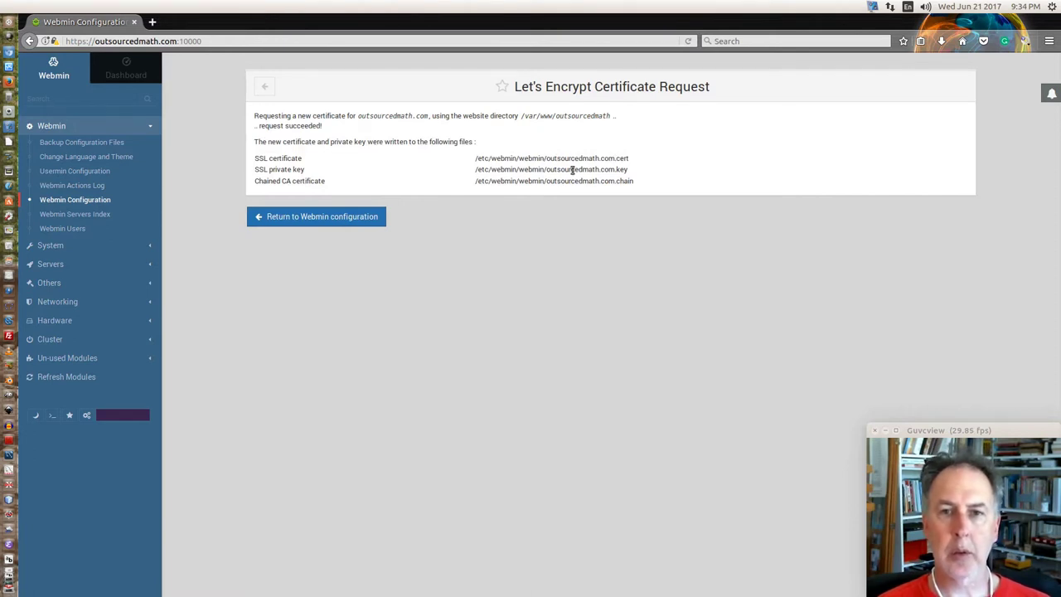
left_click(304, 218)
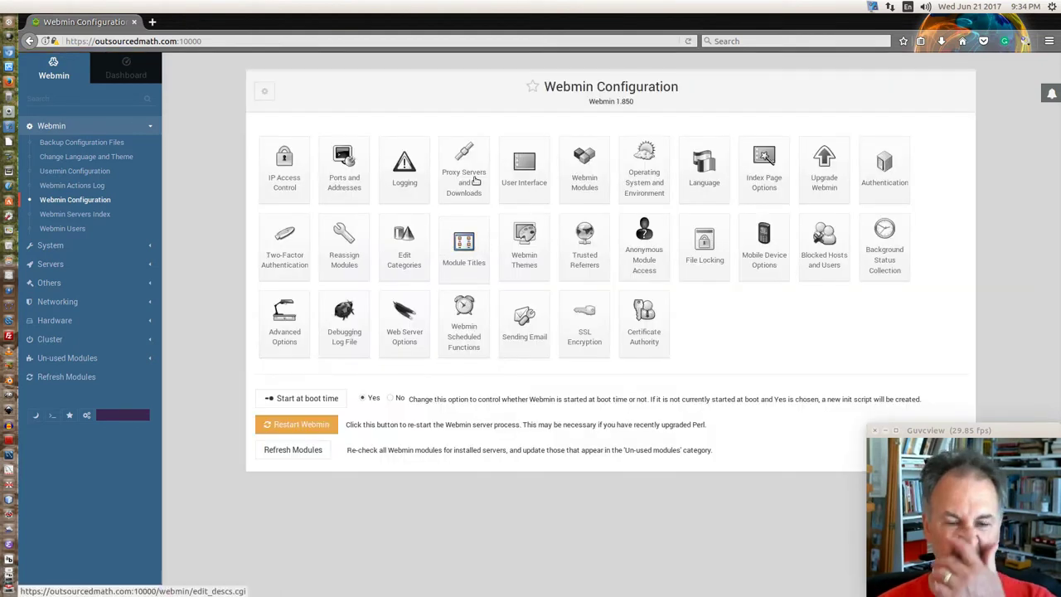
Load outsourcedmath.com in a new browser tab
left_click(153, 22)
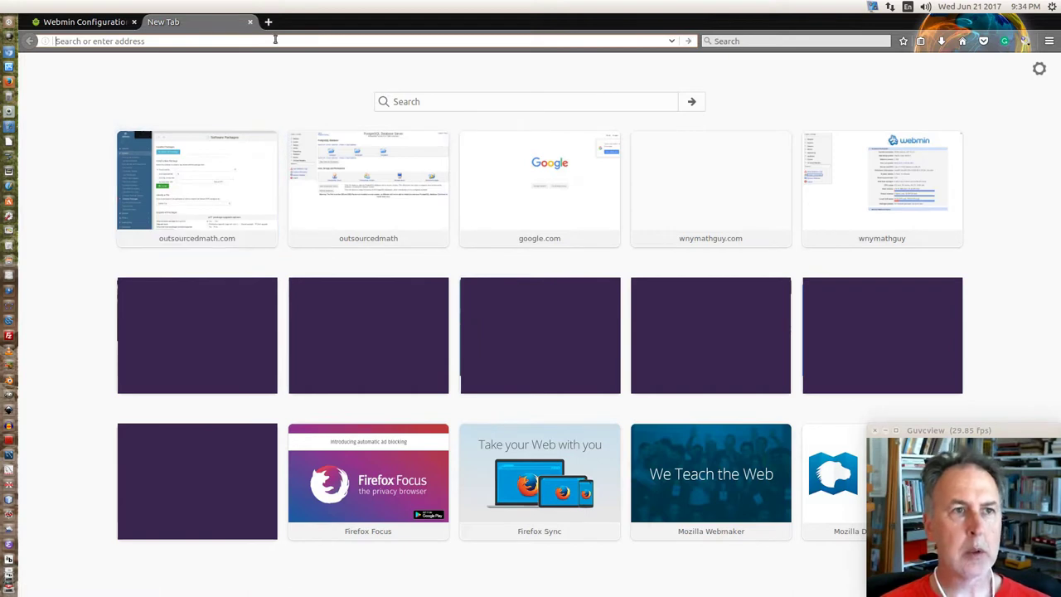
type("o")
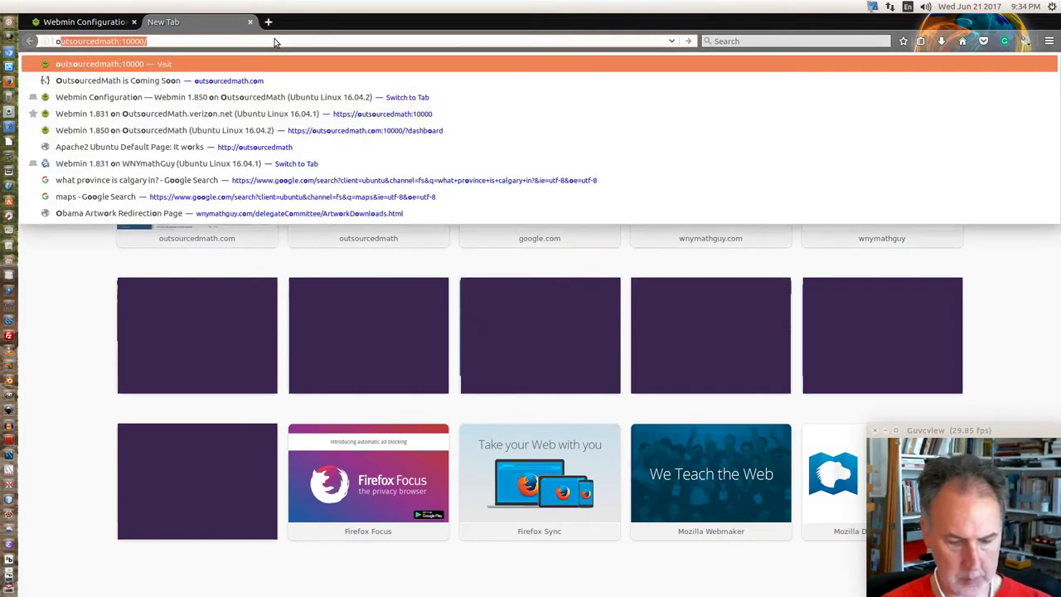
type("ut")
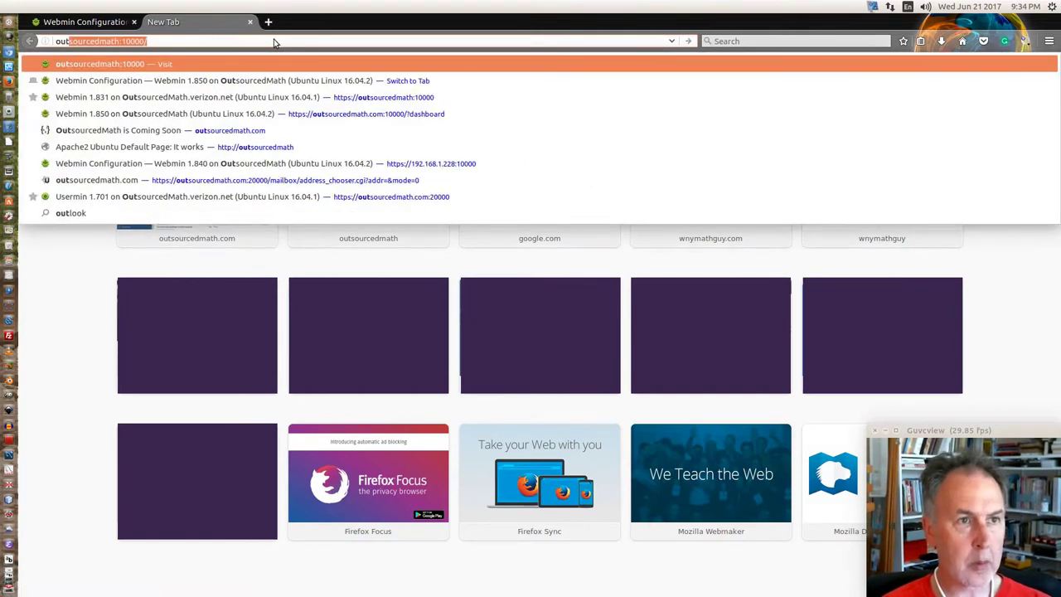
left_click(274, 41)
key("BackSpace")
key("BackSpace")
key("BackSpace")
key("BackSpace")
key("BackSpace")
key("BackSpace")
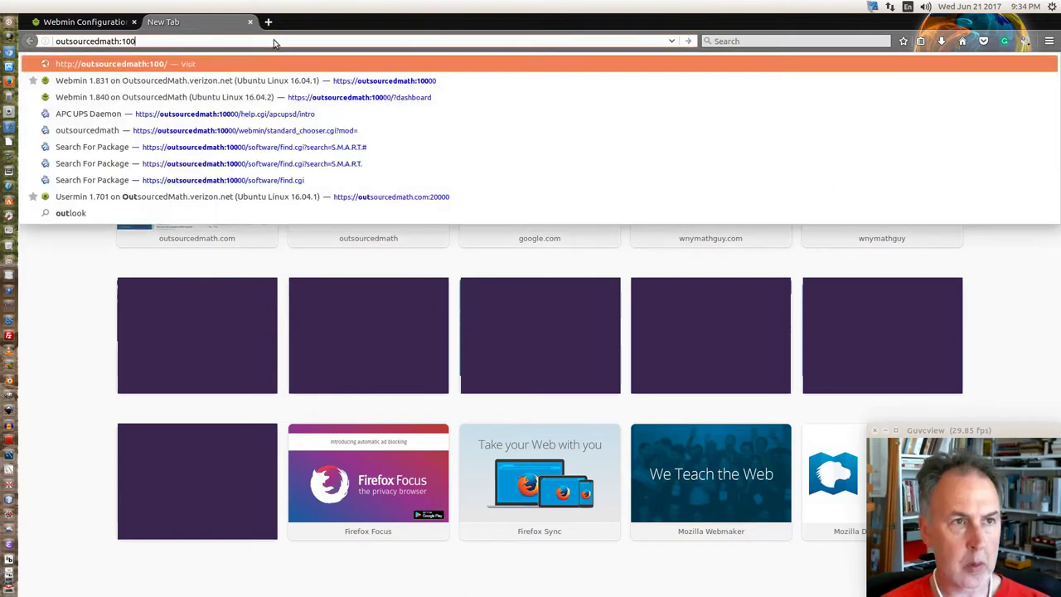
key("BackSpace")
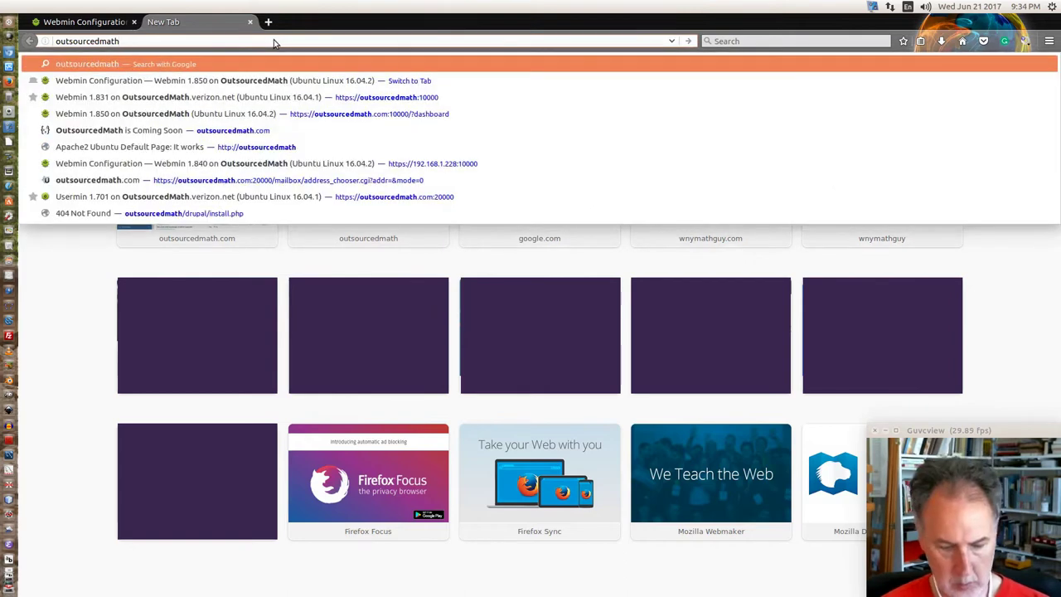
type(".com/")
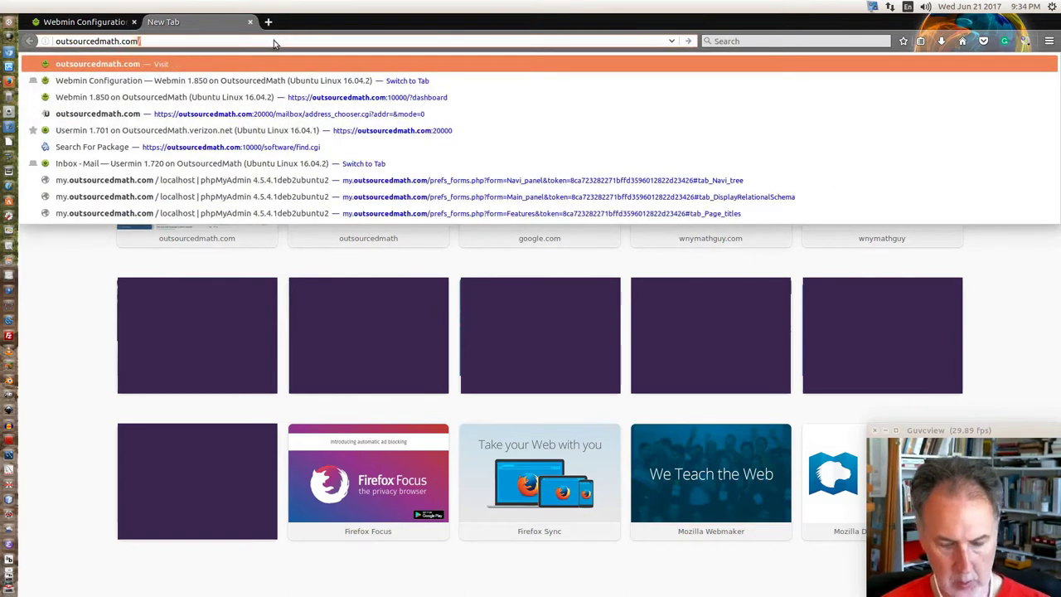
key("Return")
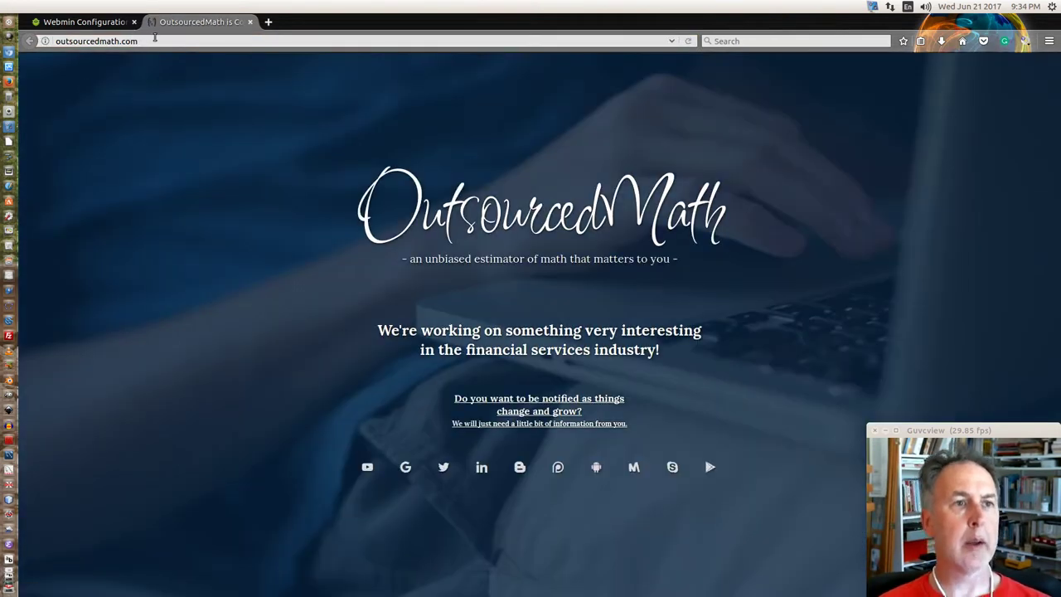
left_click(156, 39)
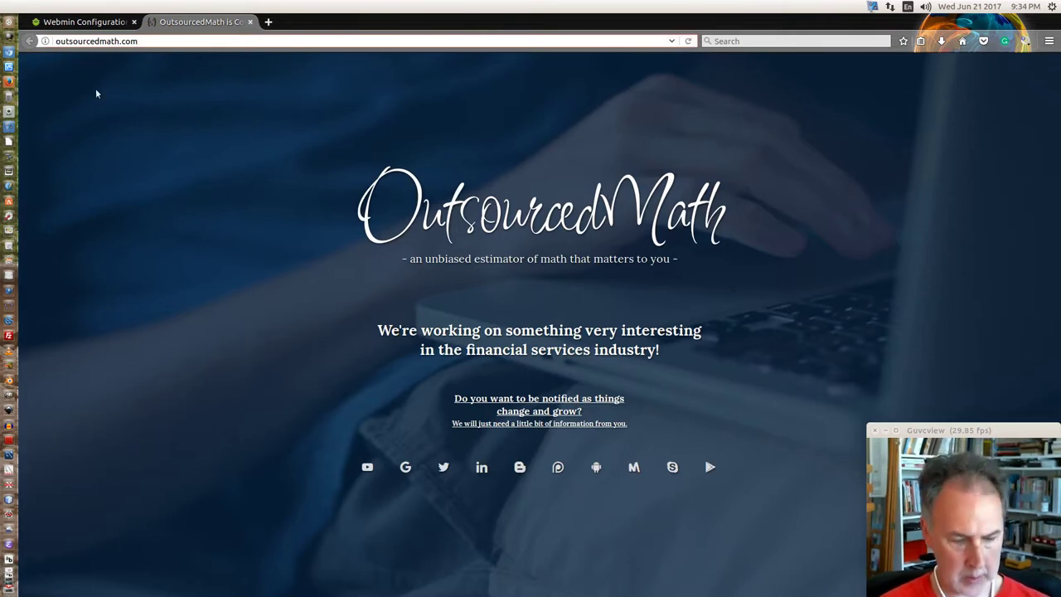
type("h")
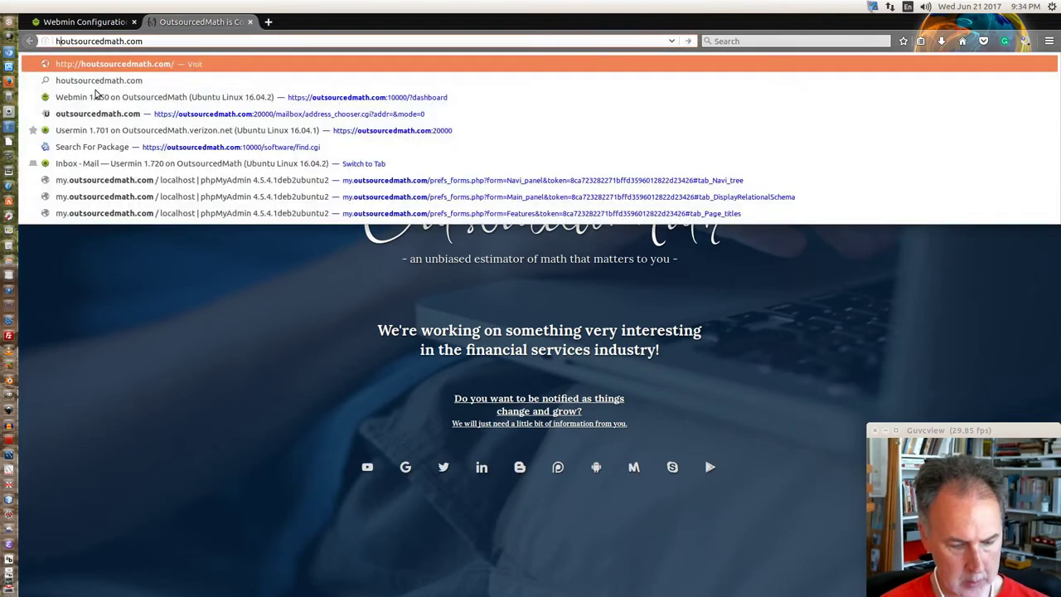
type("ttp")
type("s://")
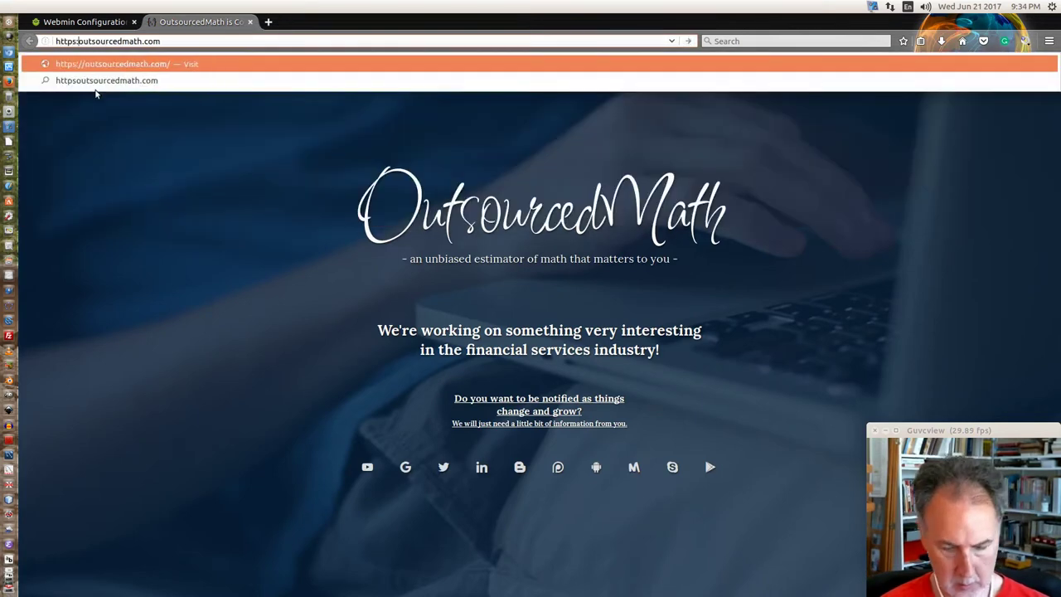
key("Return")
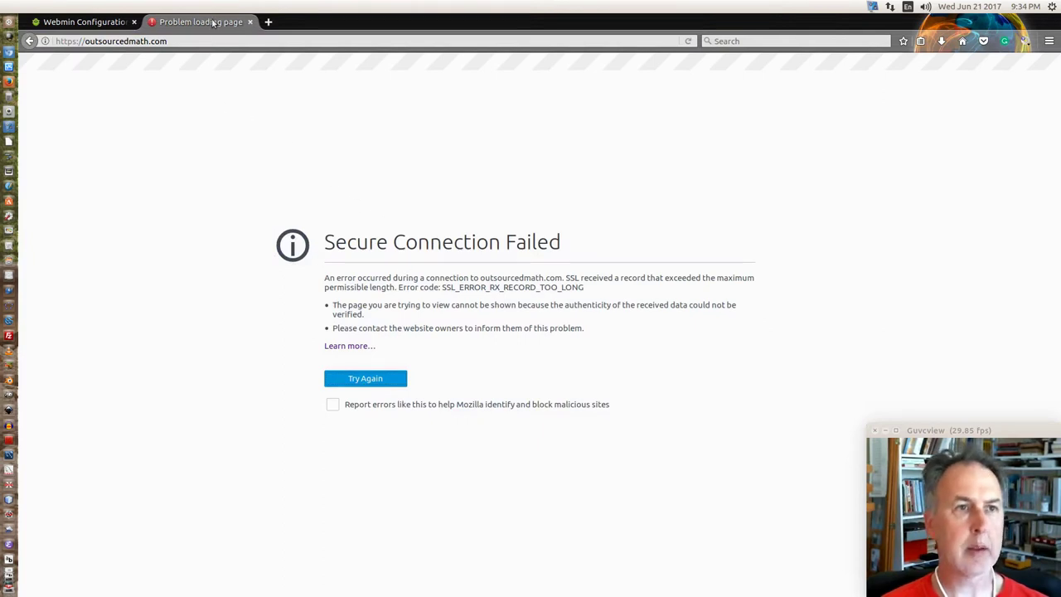
left_click(250, 22)
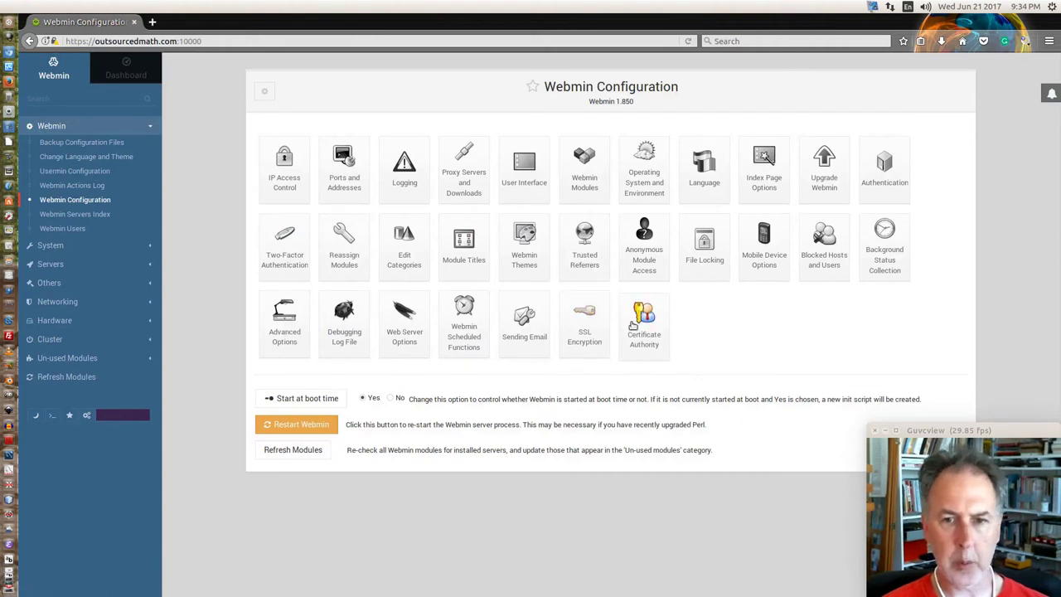
Reopen the SSL encryption settings and review the Let's Encrypt options and the current certificate's details
left_click(585, 325)
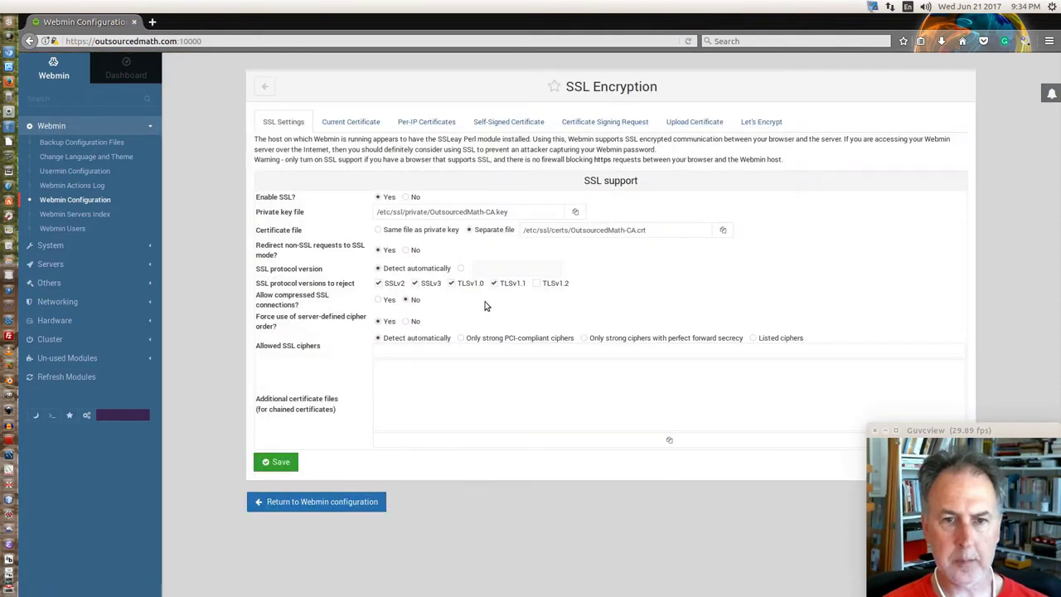
left_click(752, 121)
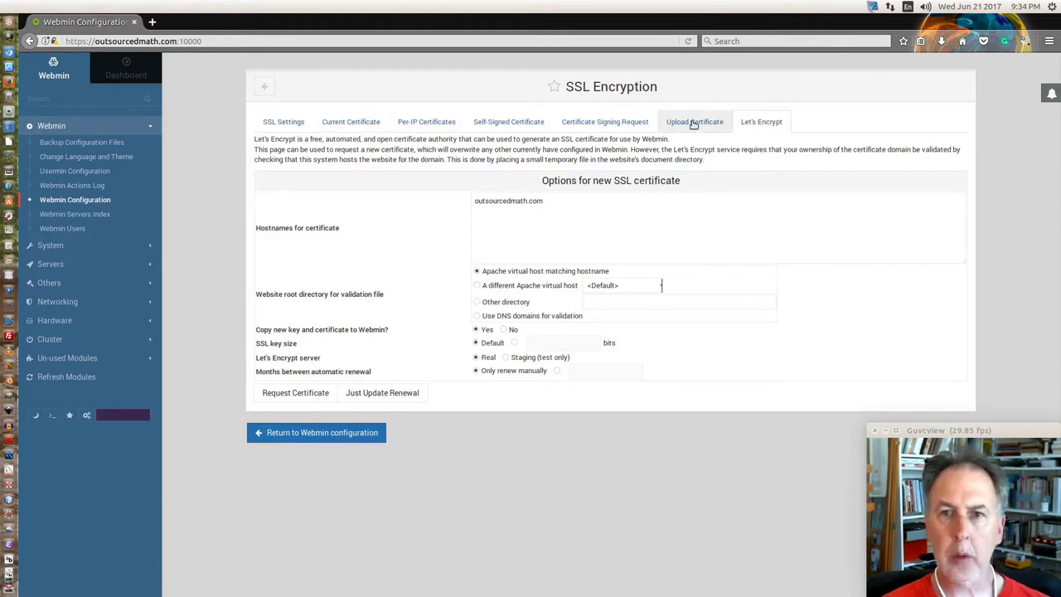
left_click(377, 125)
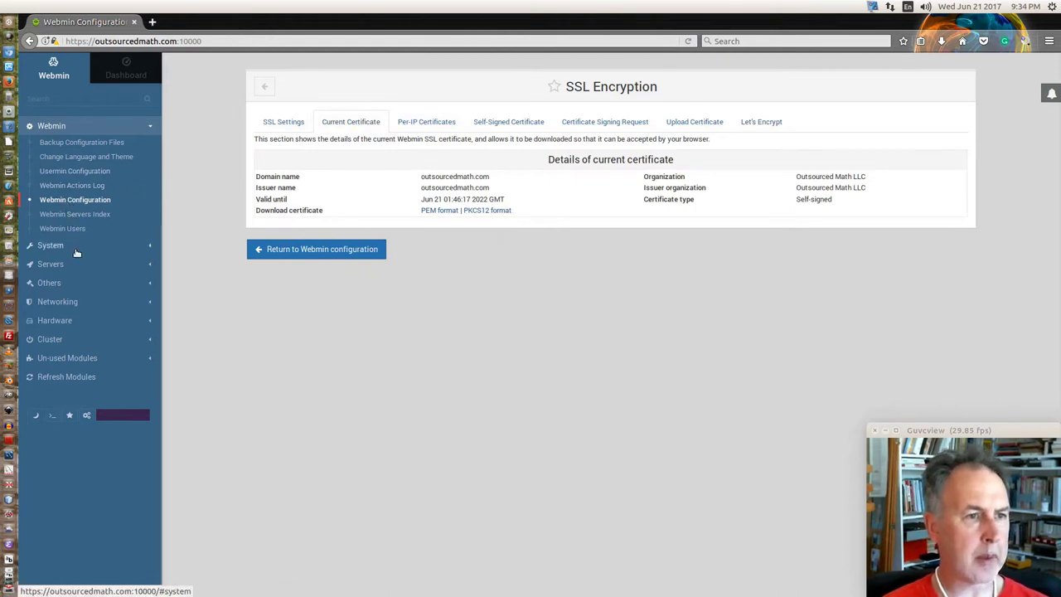
Open the Apache virtual host for outsourcedmath.com and review its virtual server options and details
left_click(53, 262)
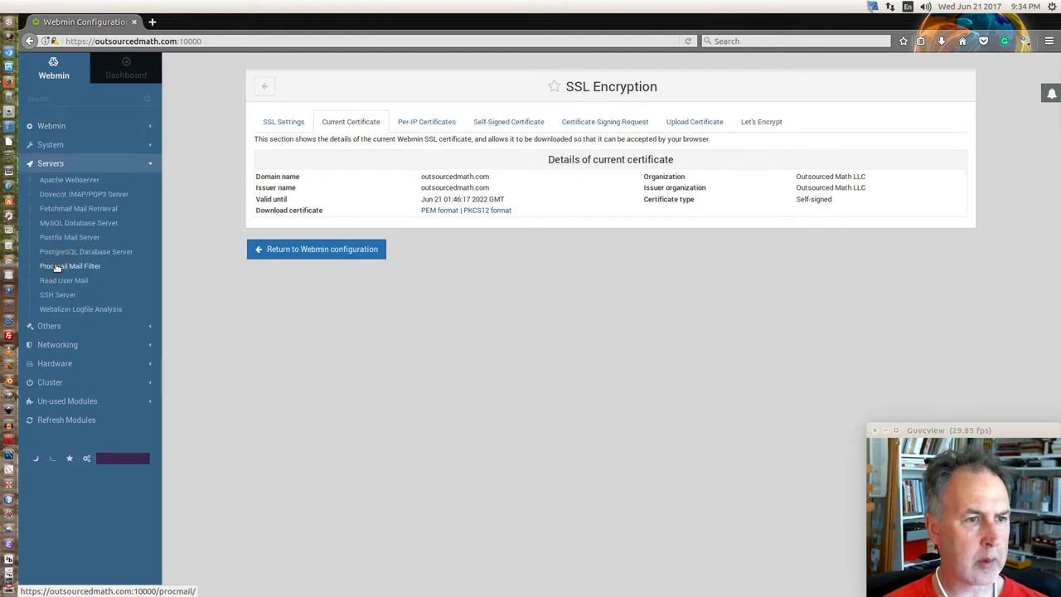
left_click(70, 180)
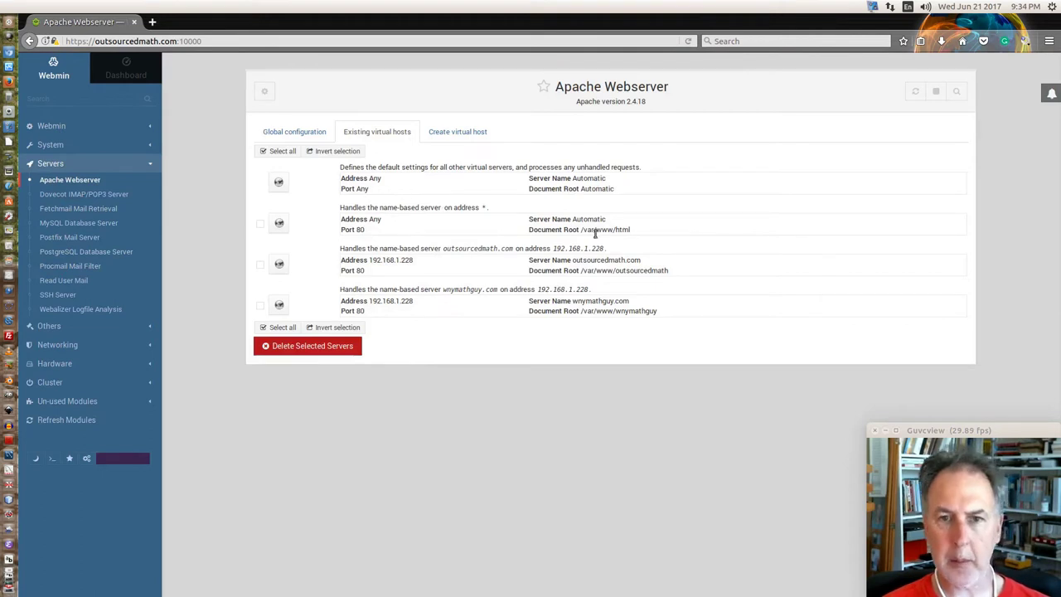
left_click(280, 265)
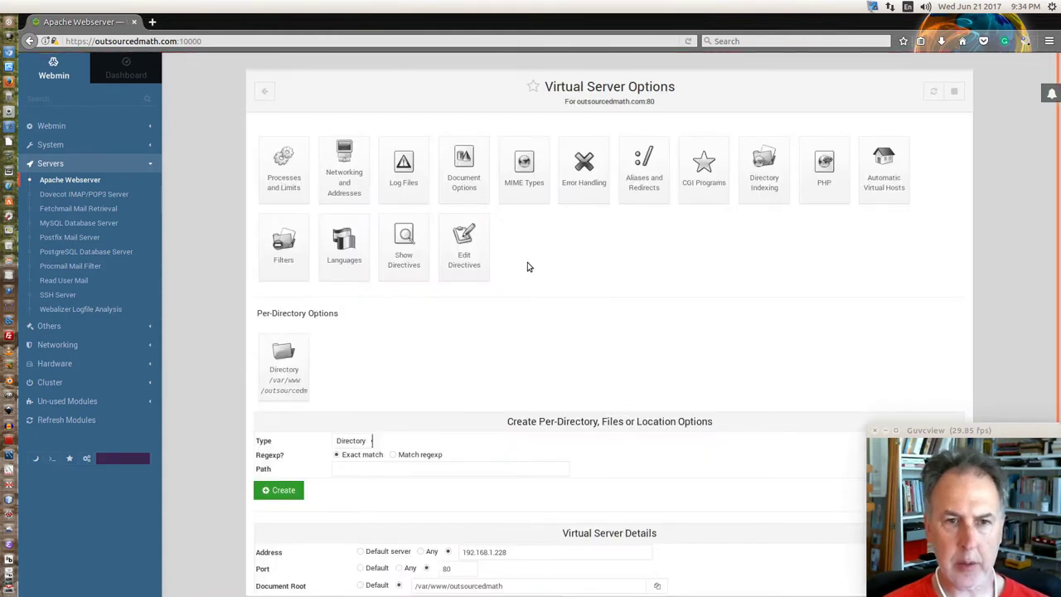
scroll(529, 263, "down", 1)
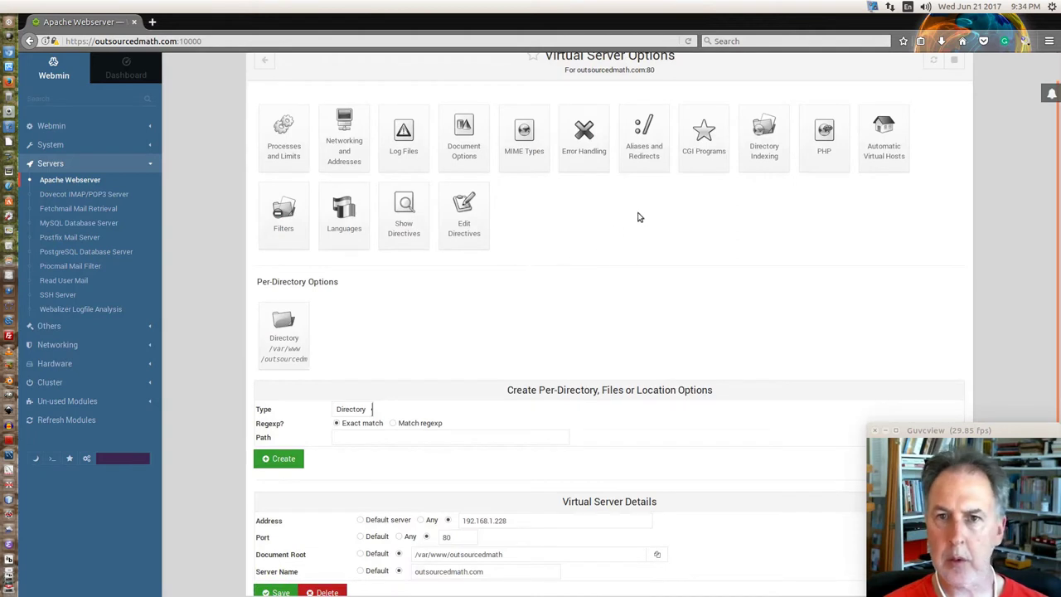
scroll(650, 204, "down", 2)
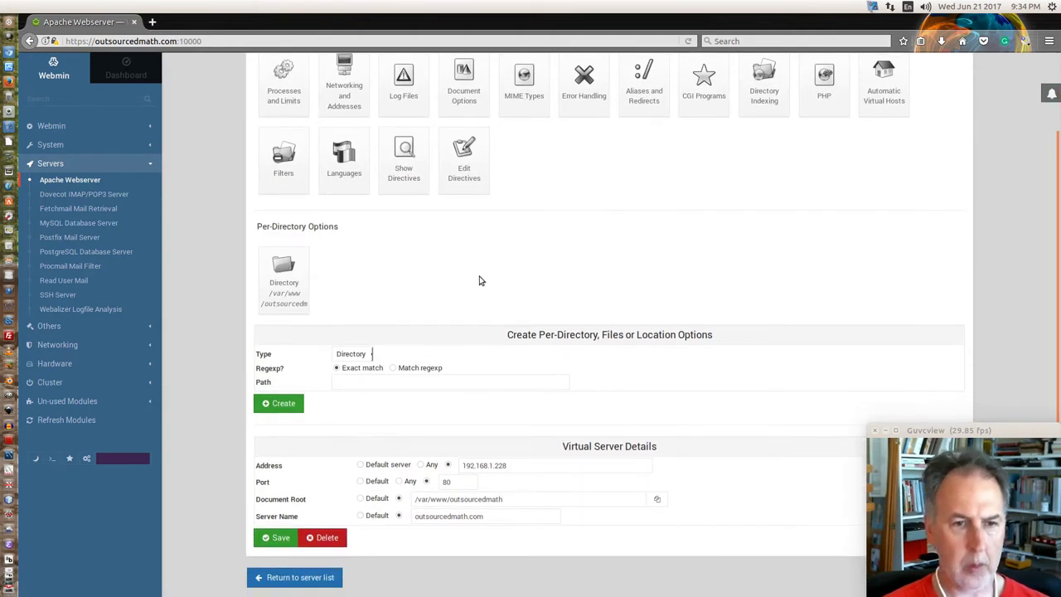
scroll(336, 289, "up", 3)
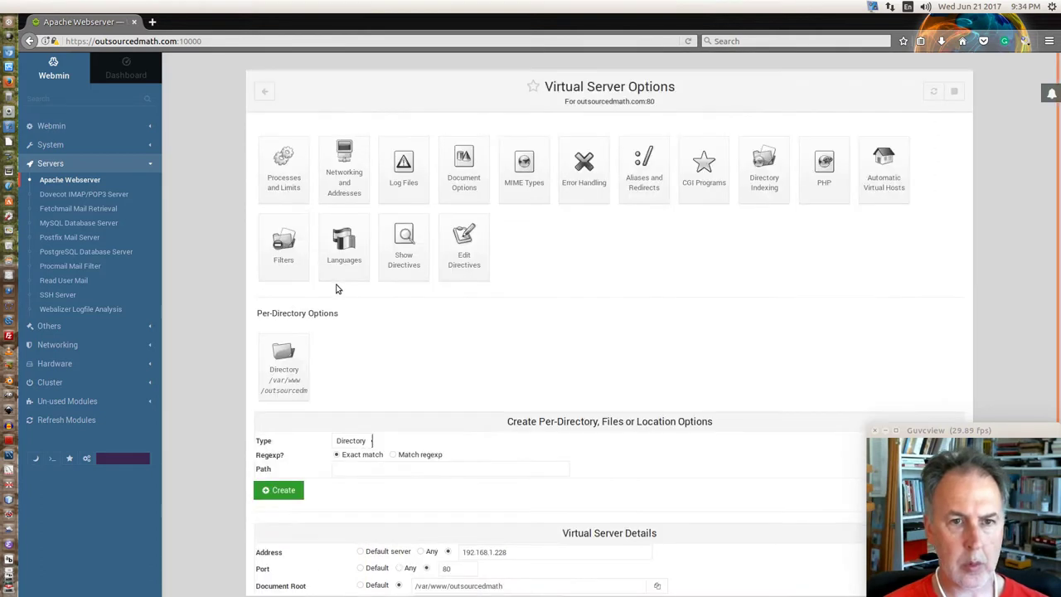
Show the Apache directives of the outsourcedmath.com virtual host, and return to the list of existing virtual hosts
left_click(406, 249)
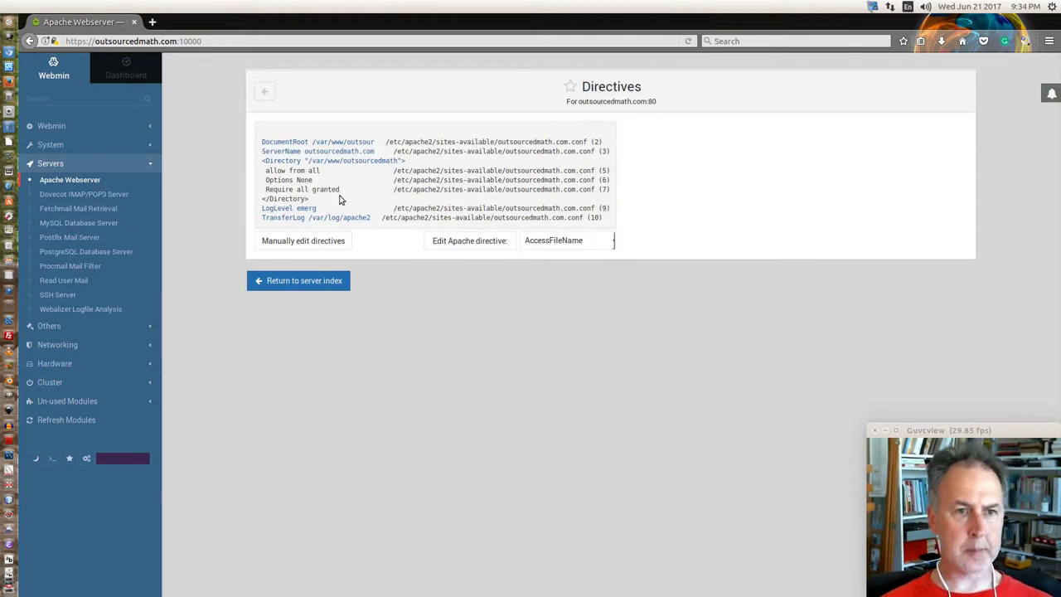
left_click(316, 284)
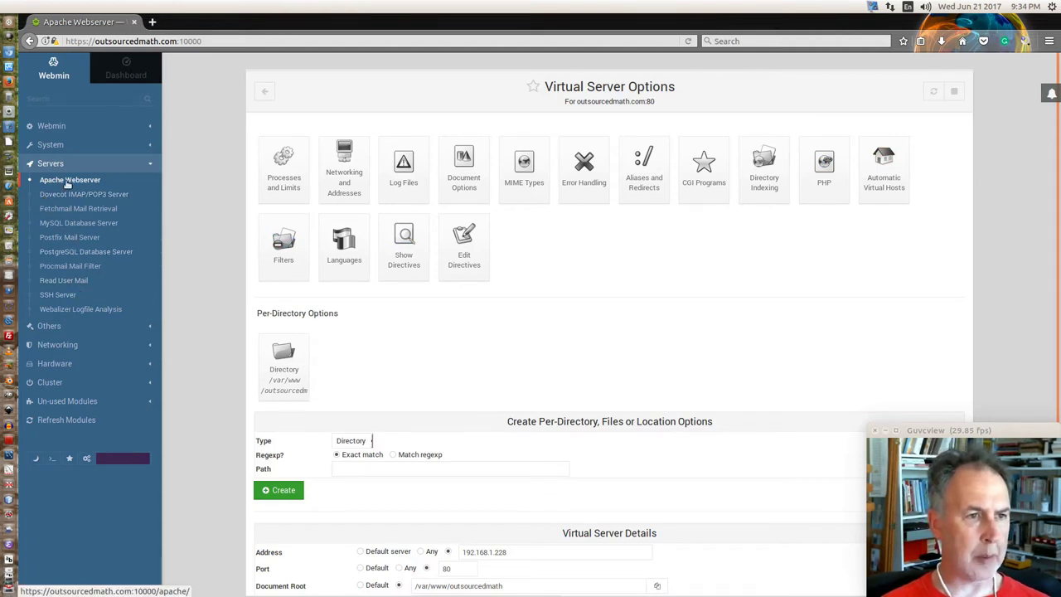
left_click(270, 95)
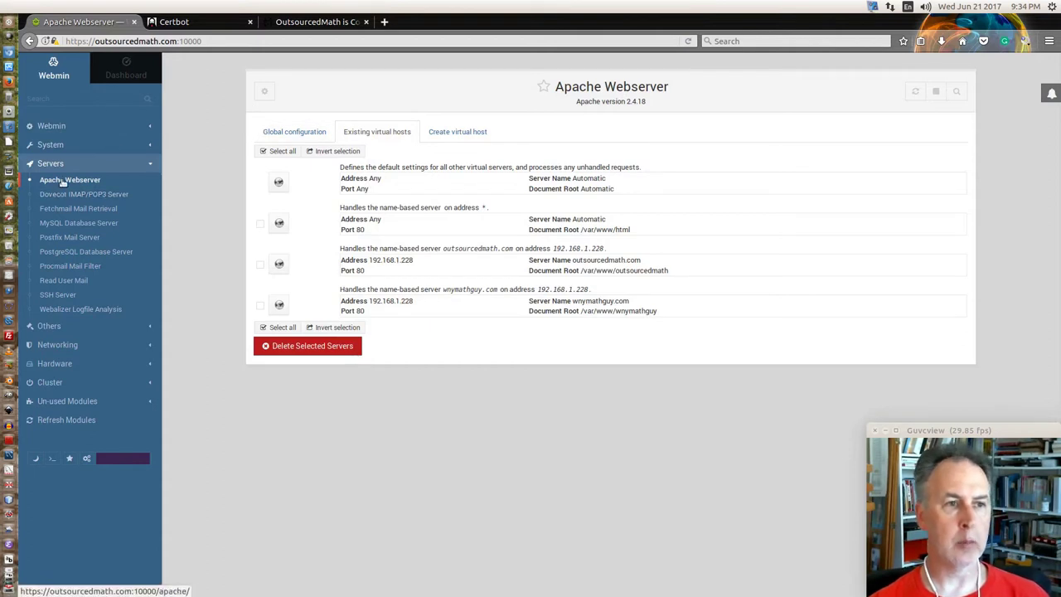
Look up the Certbot installation instructions for Apache on Ubuntu 17.04 (zesty)
left_click(204, 23)
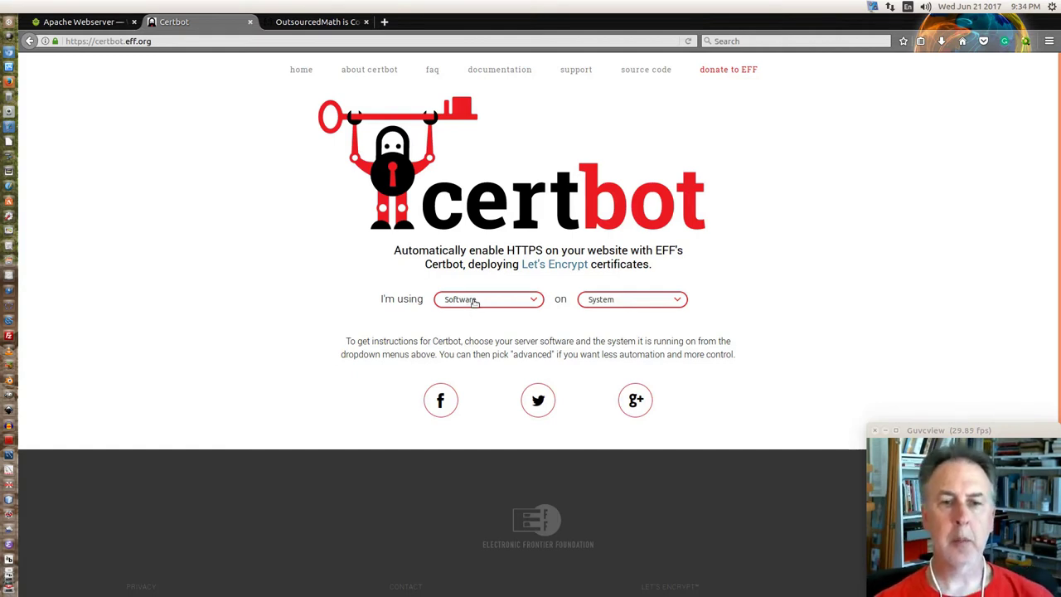
left_click(474, 304)
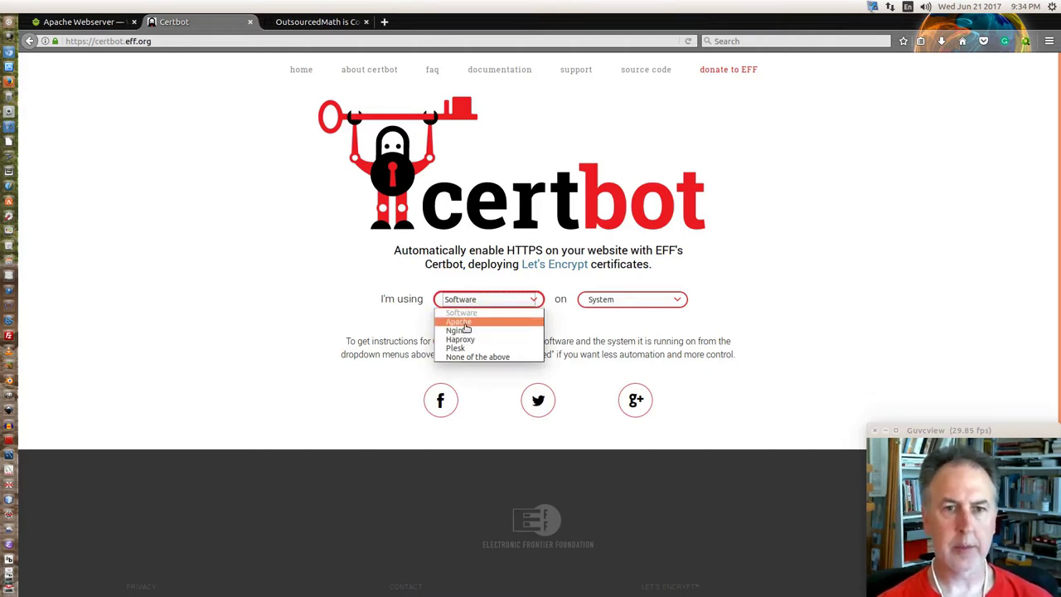
left_click(465, 324)
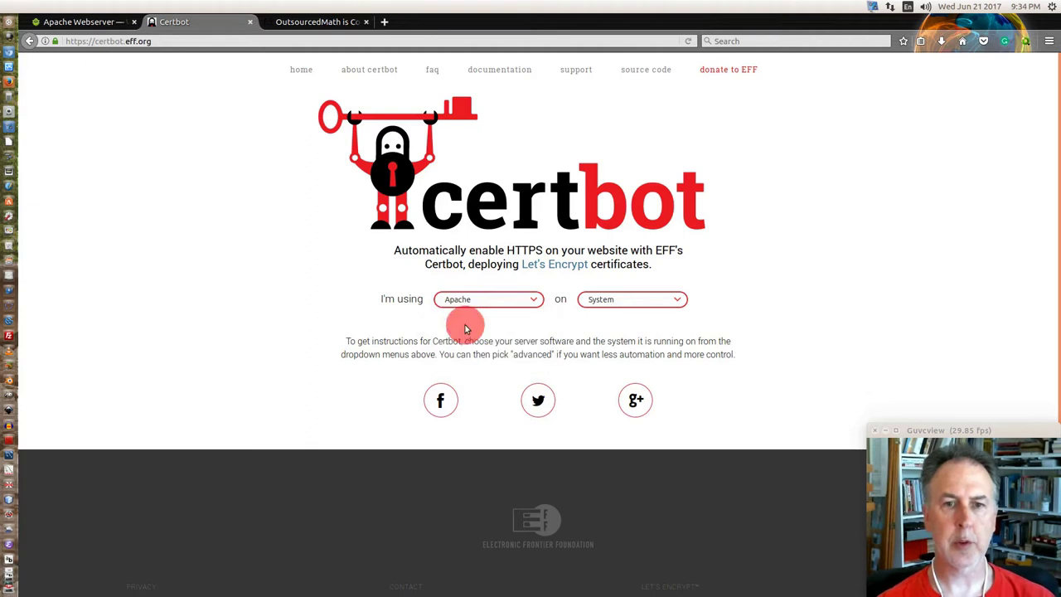
left_click(591, 307)
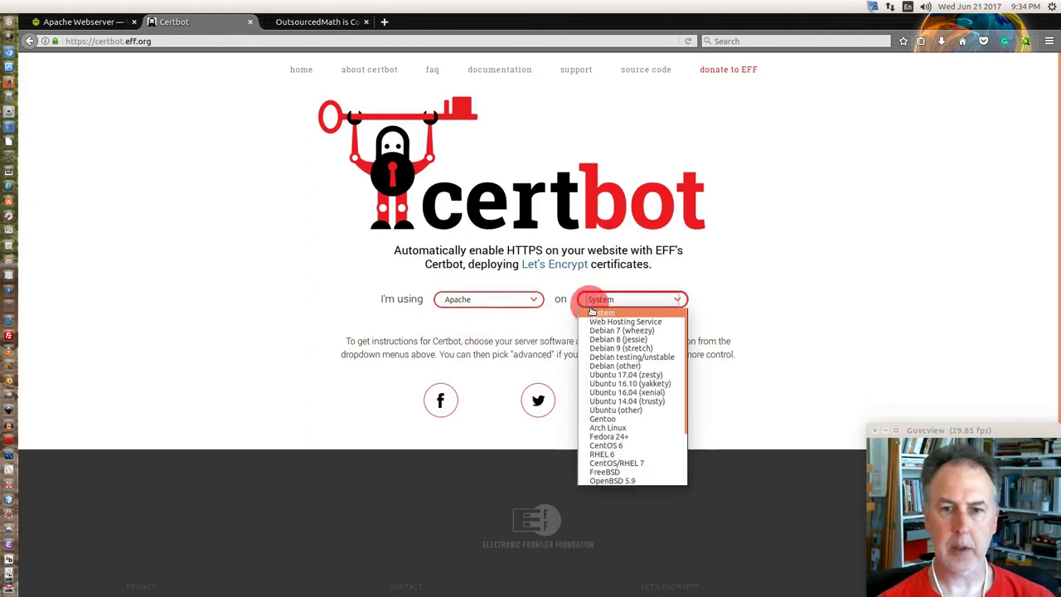
left_click(605, 375)
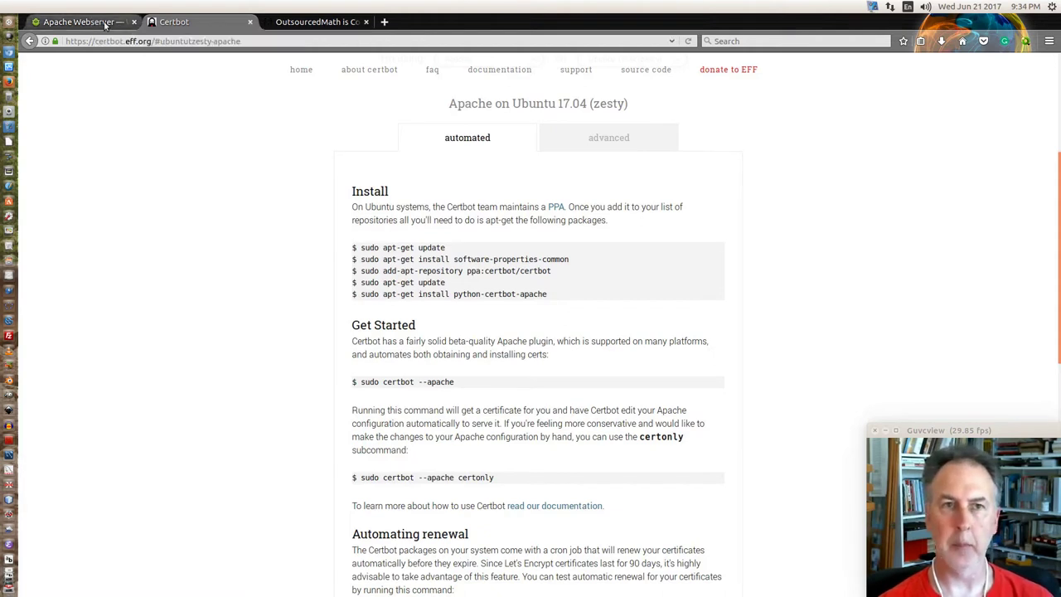
View the outsourcedmath.com home page and go back to Webmin's list of existing Apache virtual hosts
left_click(296, 23)
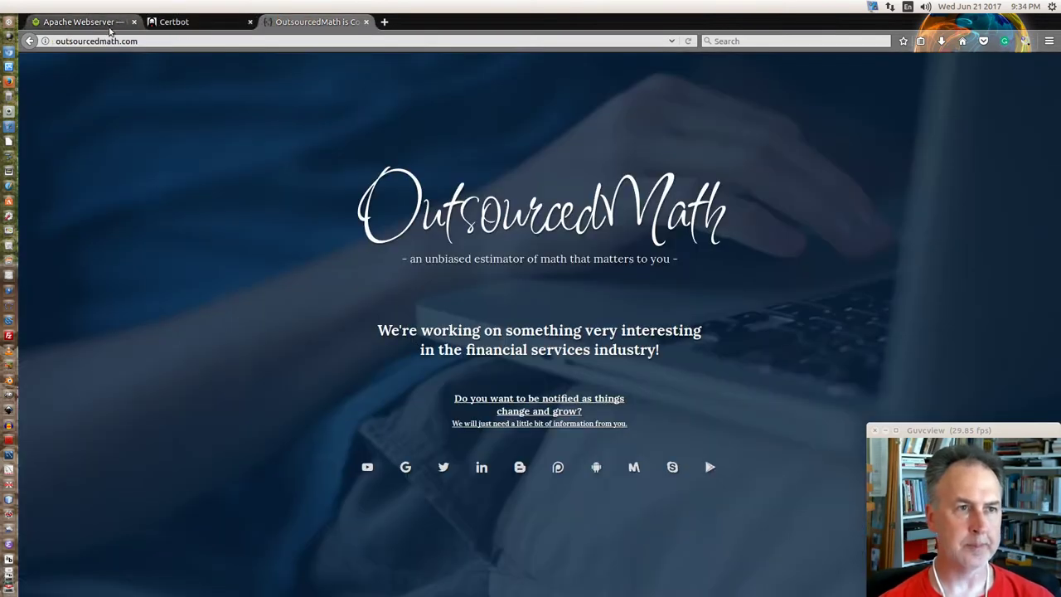
left_click(83, 22)
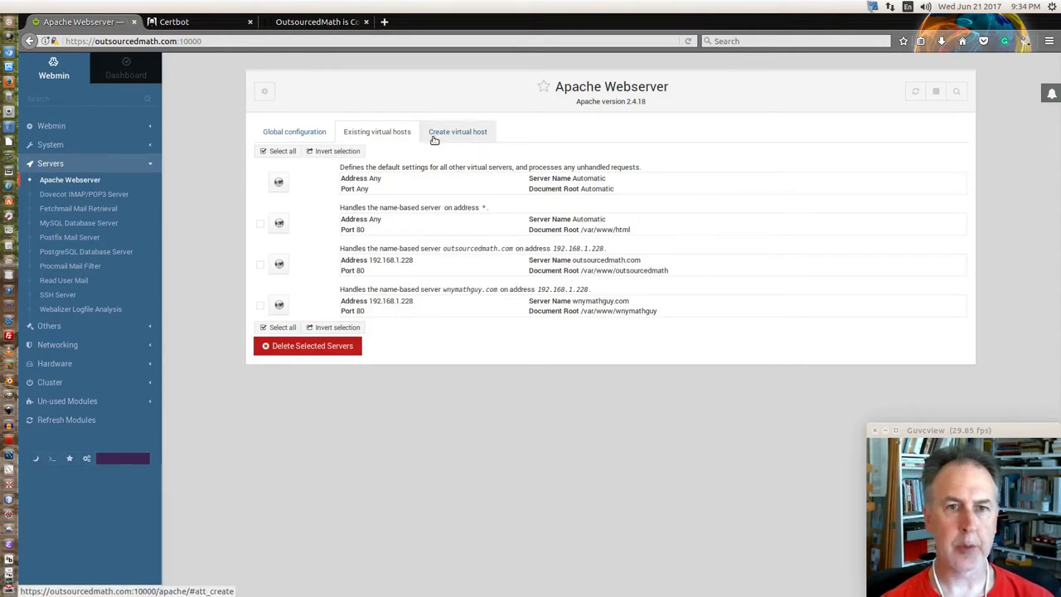
left_click(609, 266)
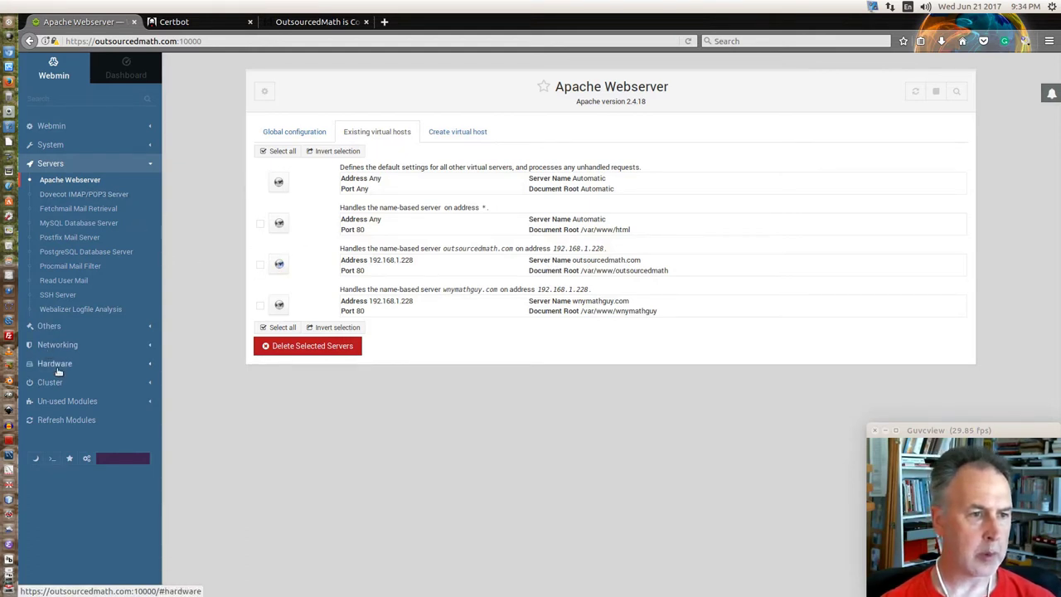
left_click(48, 326)
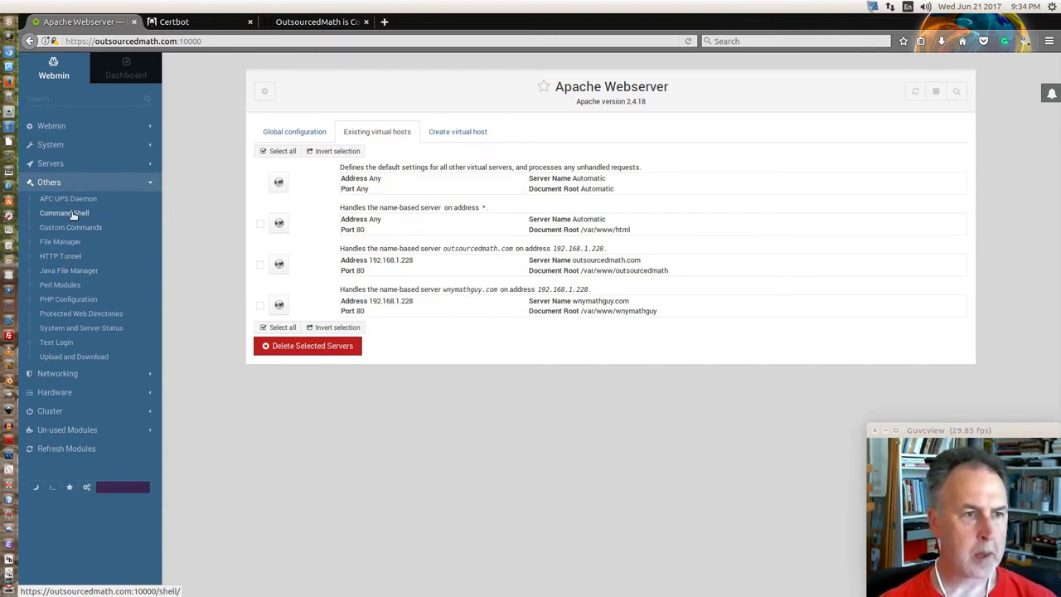
left_click(67, 242)
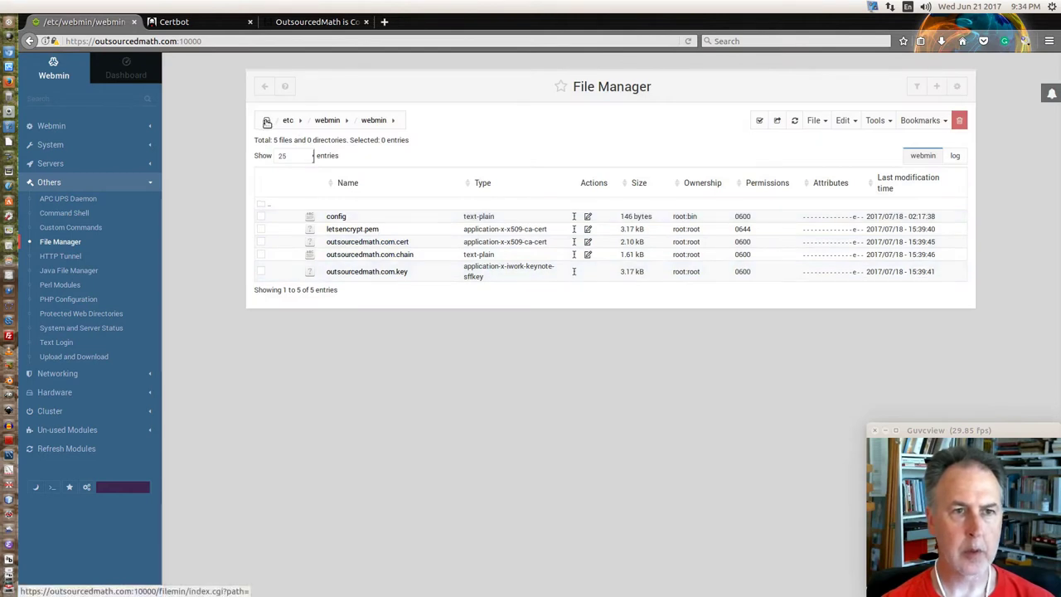
left_click(299, 121)
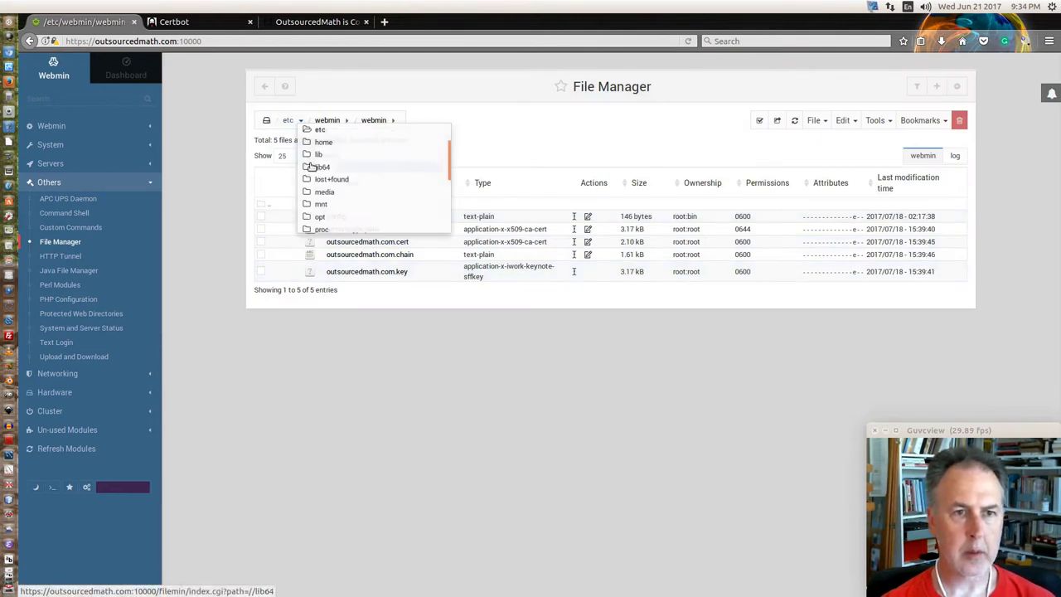
scroll(315, 177, "down", 5)
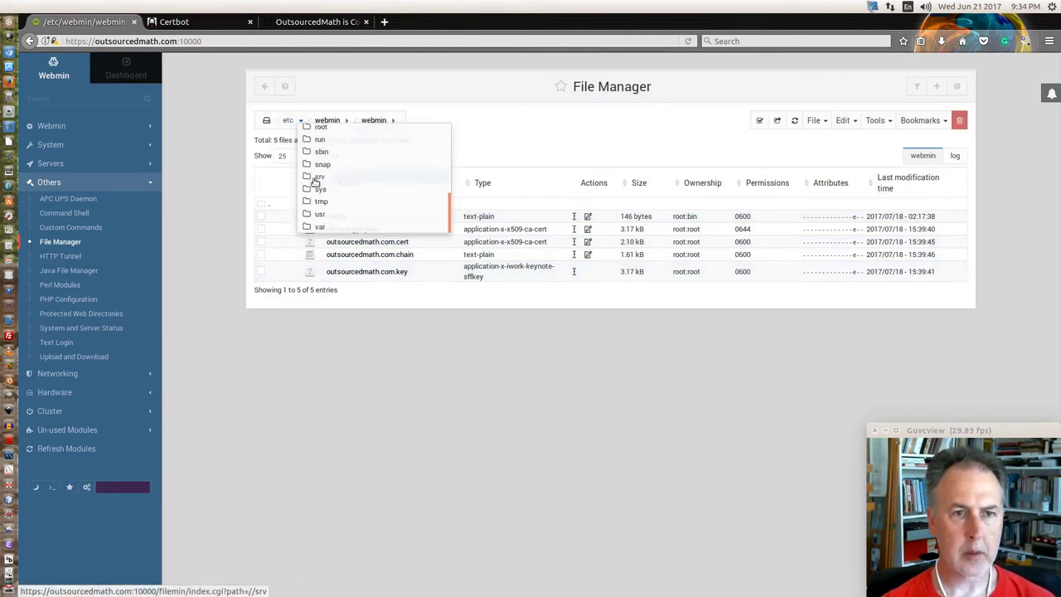
left_click(321, 227)
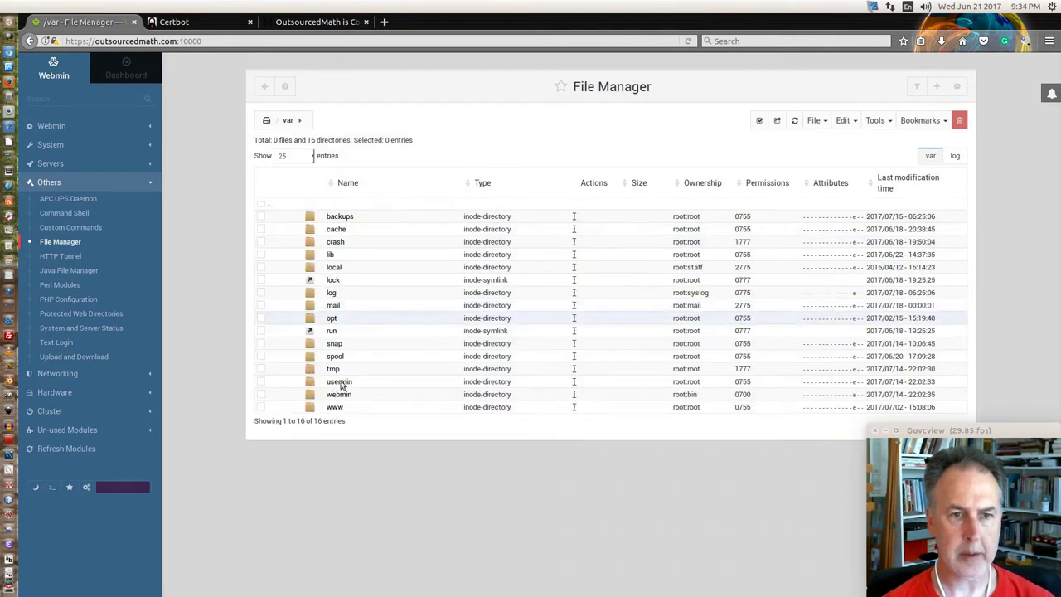
left_click(334, 408)
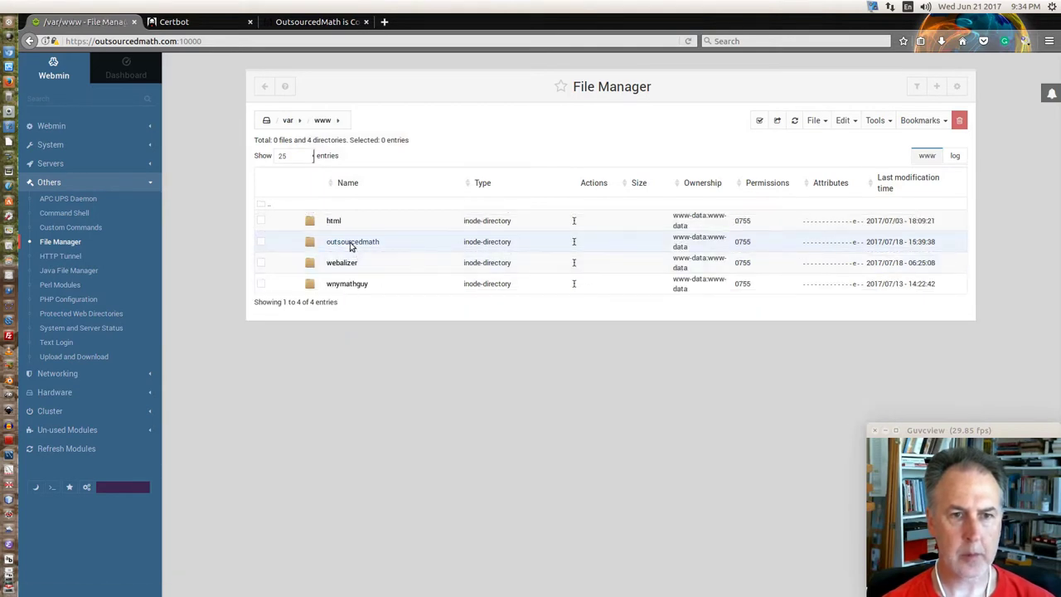
left_click(351, 245)
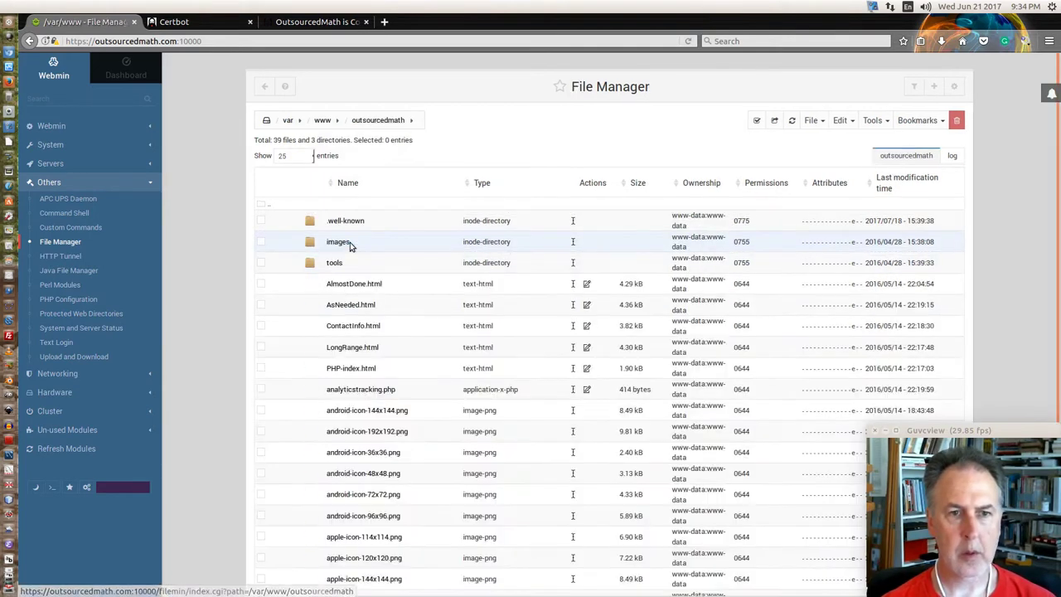
left_click(330, 121)
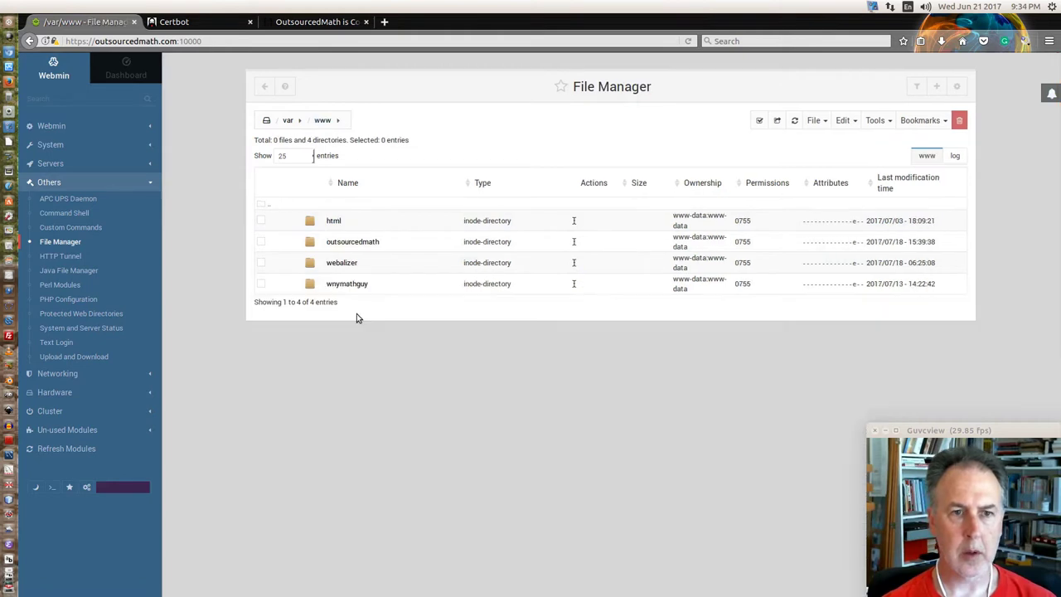
left_click(815, 121)
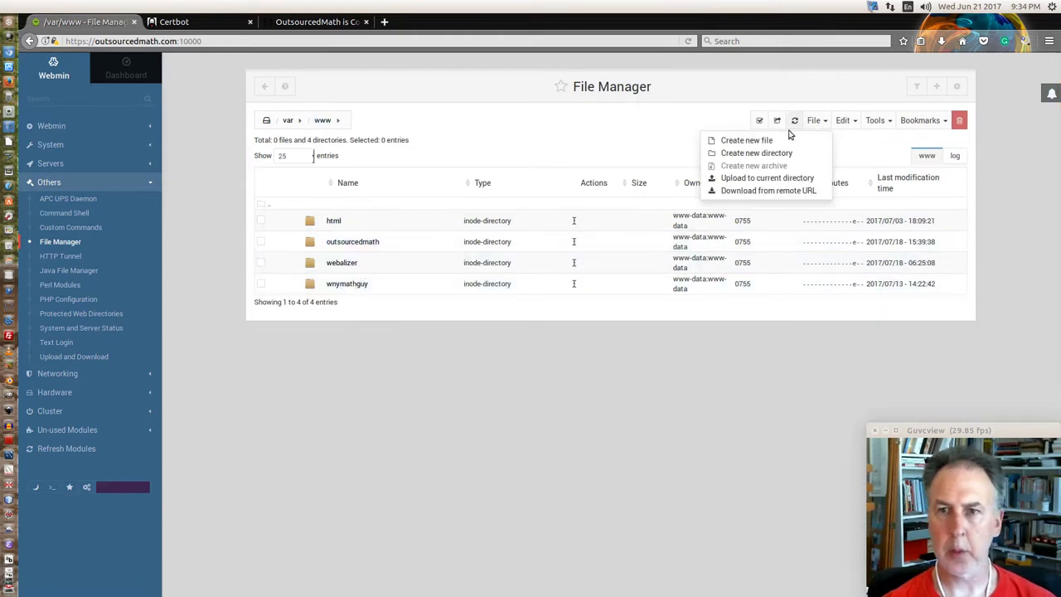
left_click(756, 140)
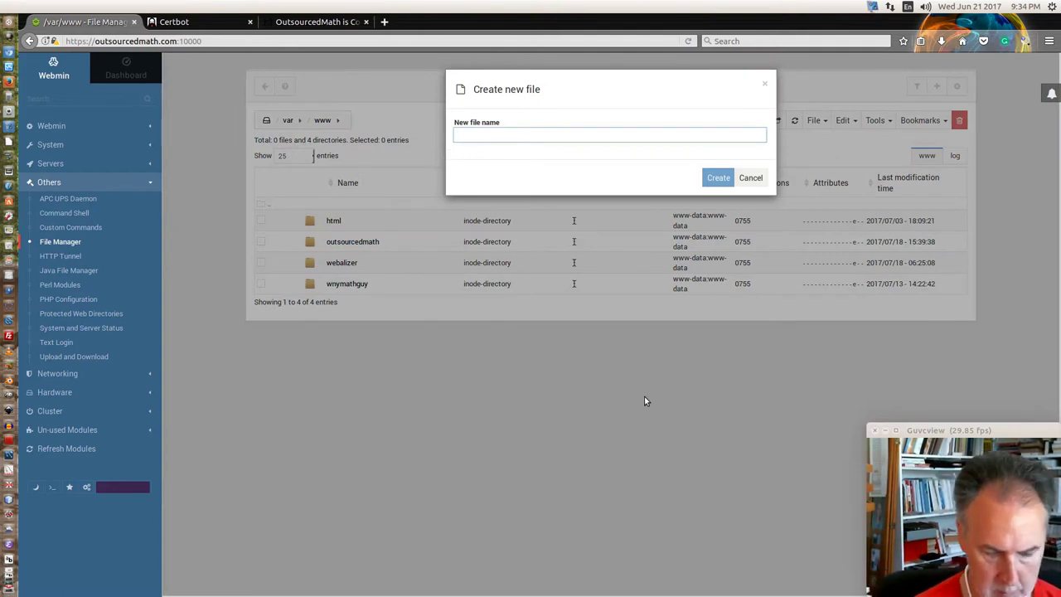
type("Out")
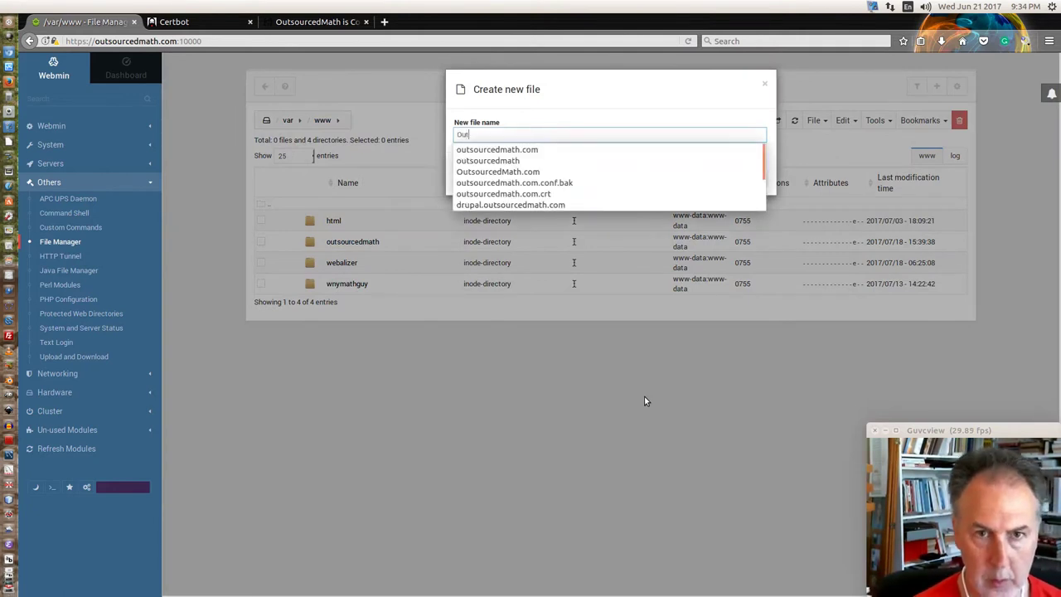
key("Down")
key("Down")
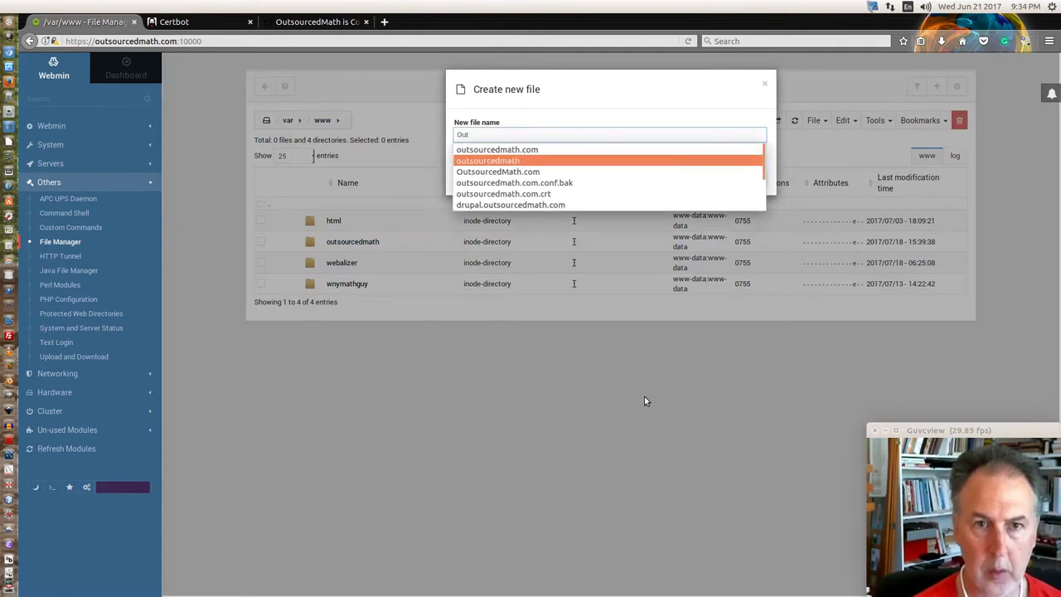
key("Return")
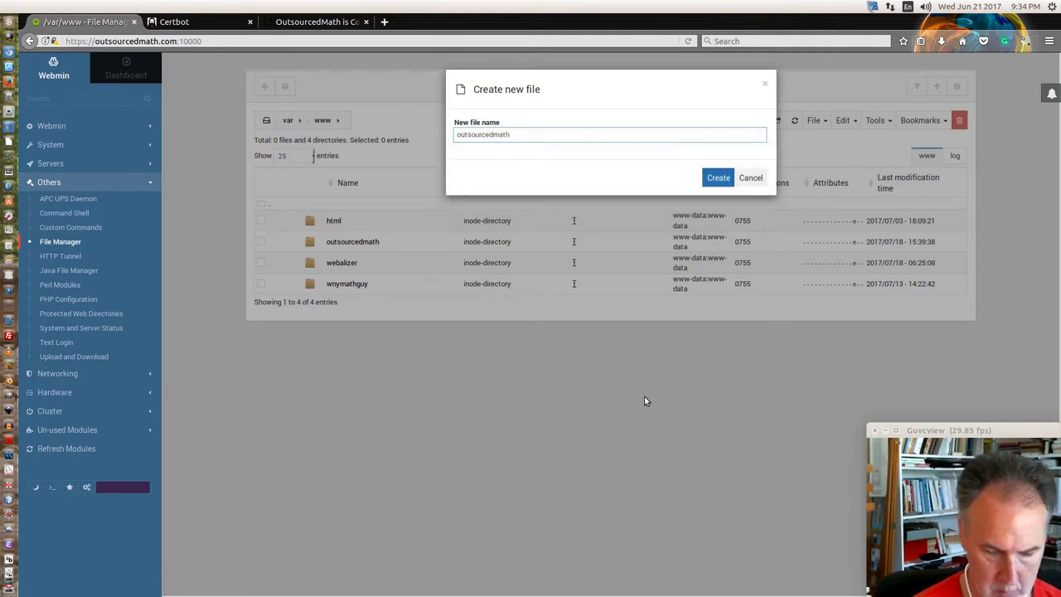
type("-ssl")
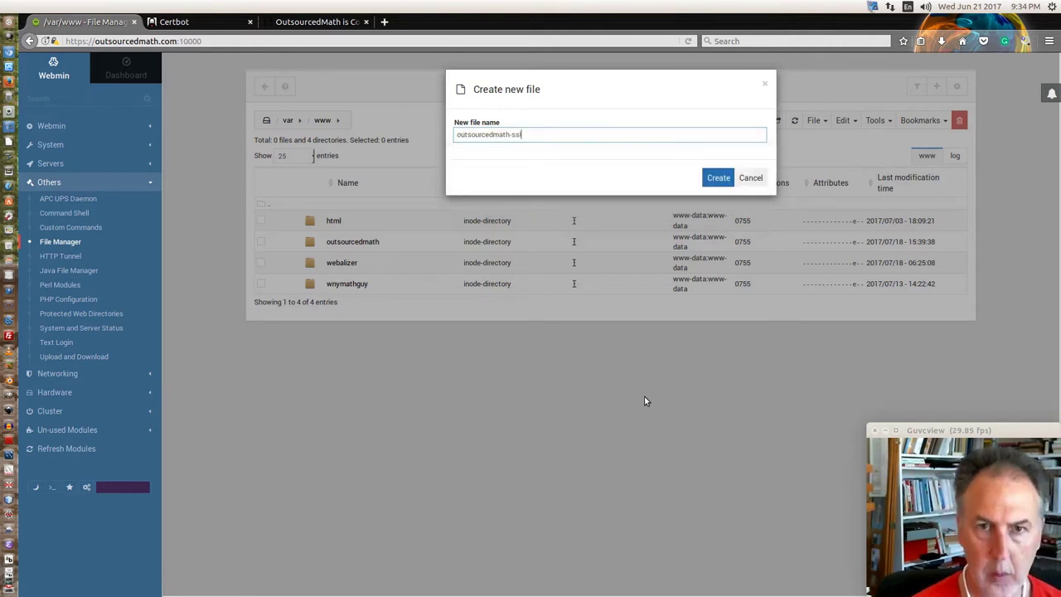
left_click(718, 178)
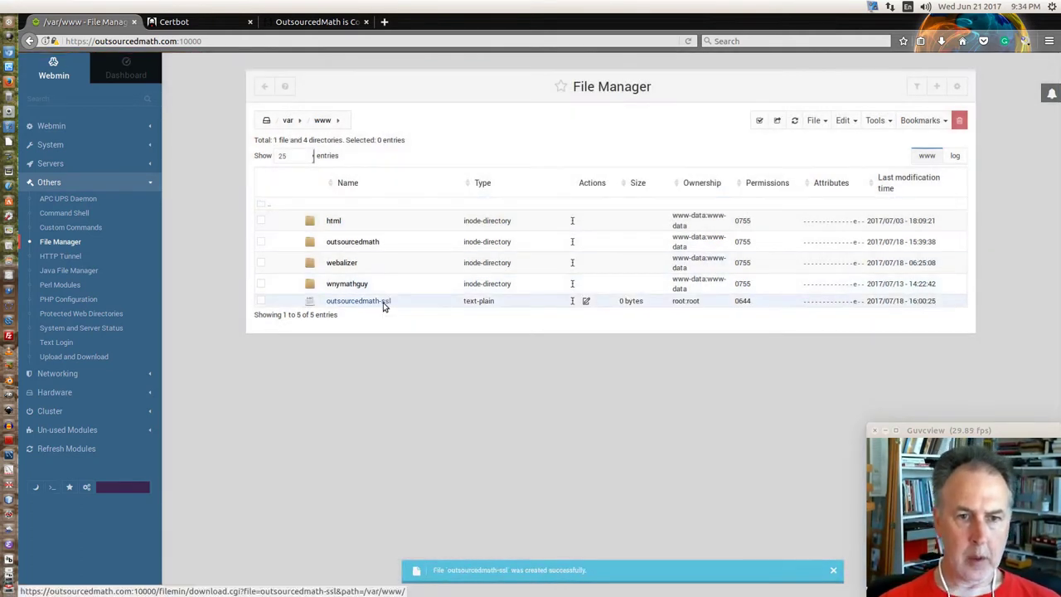
left_click(383, 305)
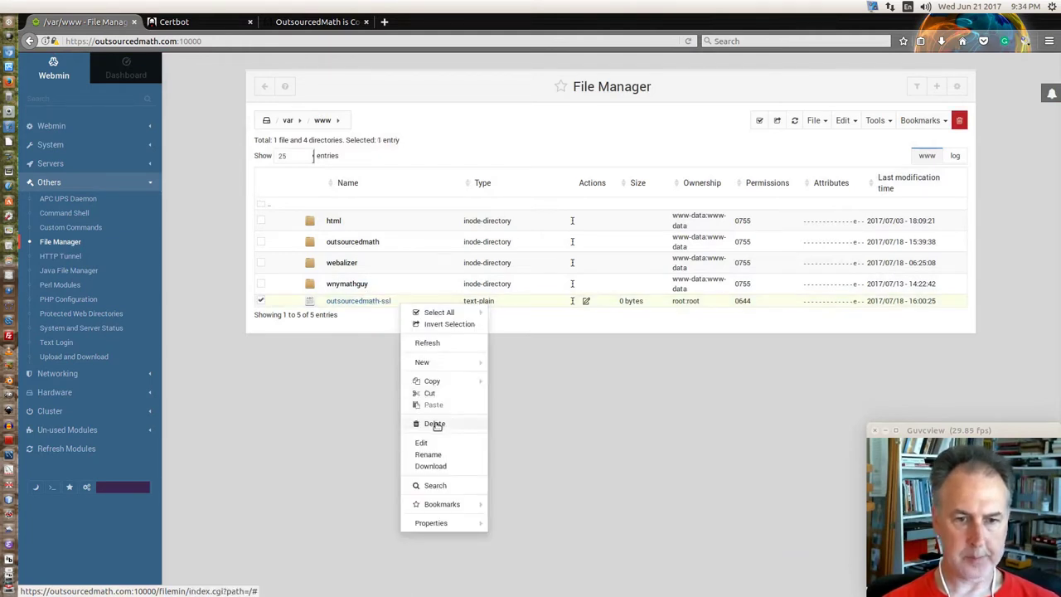
left_click(430, 453)
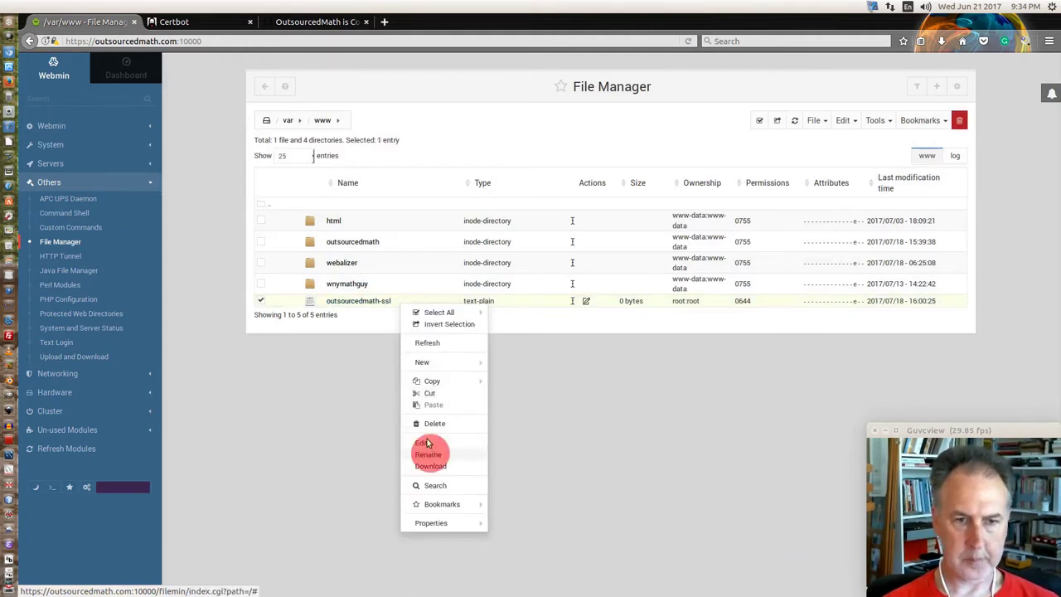
right_click(497, 134)
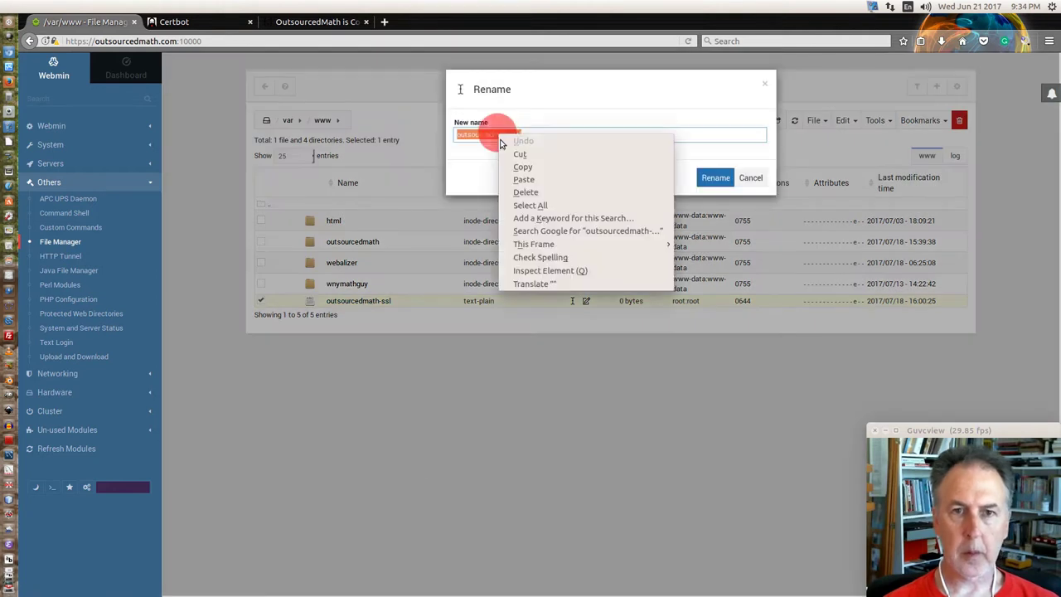
left_click(522, 165)
left_click(750, 177)
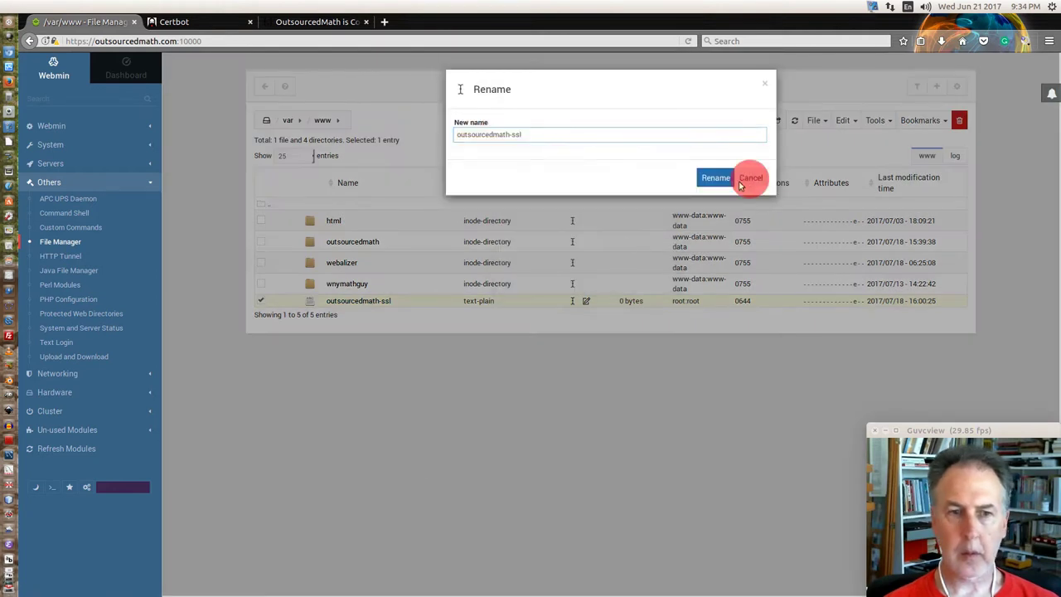
left_click(959, 120)
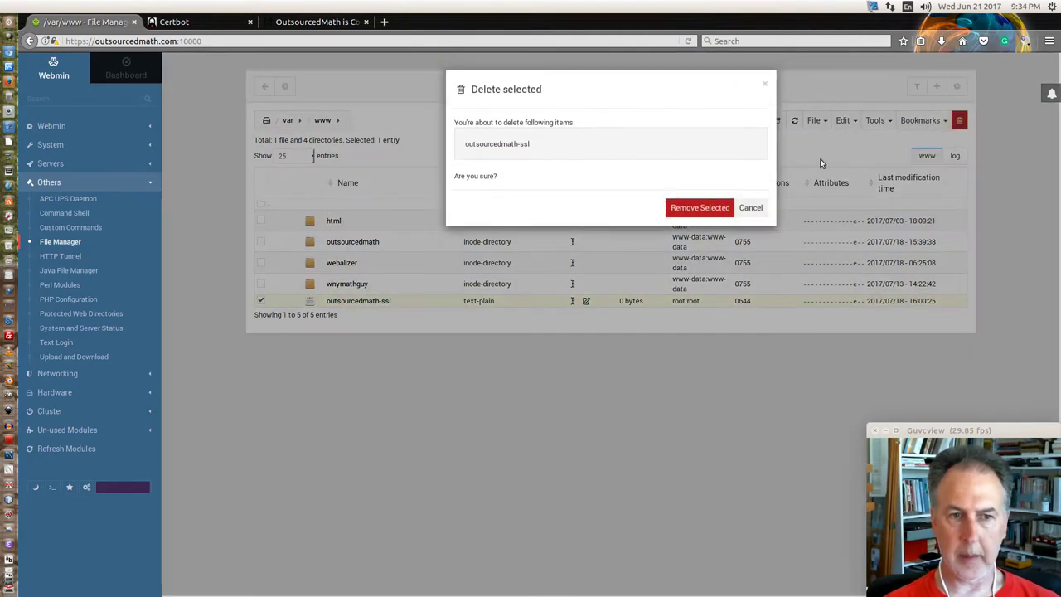
left_click(718, 210)
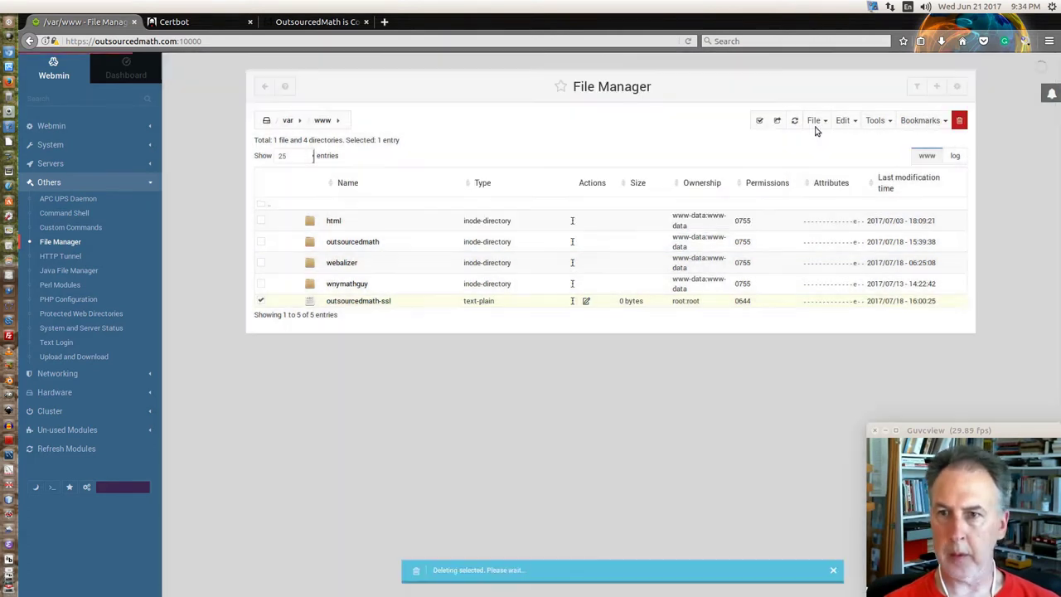
left_click(813, 125)
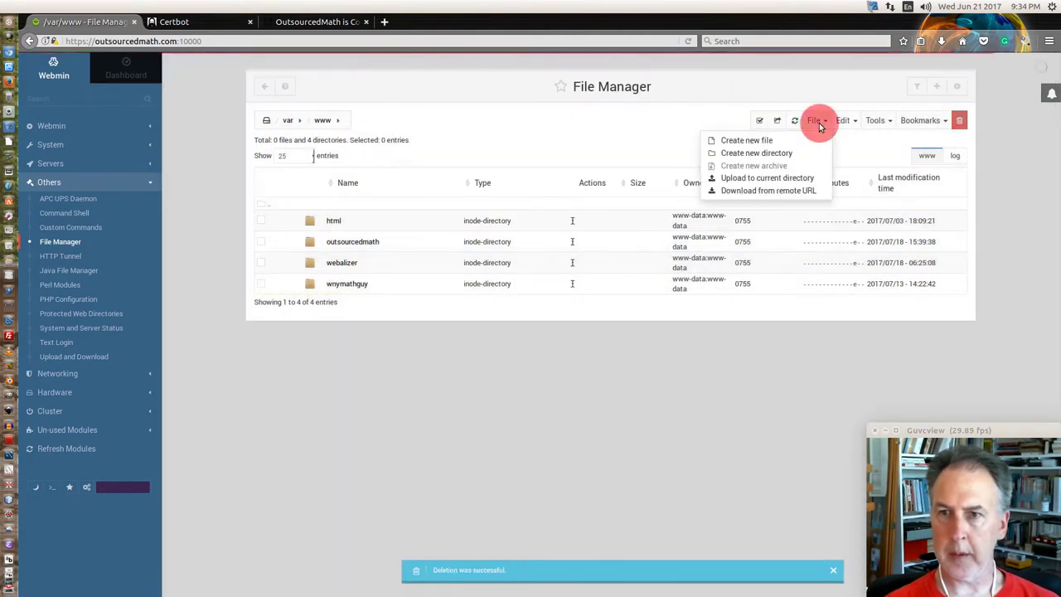
left_click(772, 157)
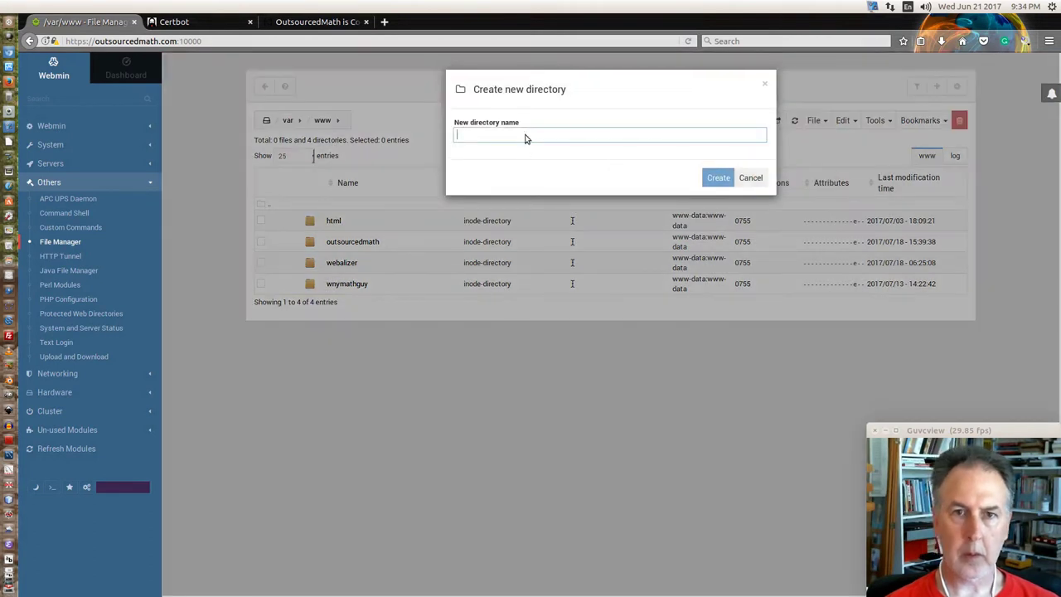
right_click(524, 138)
left_click(542, 180)
left_click(718, 178)
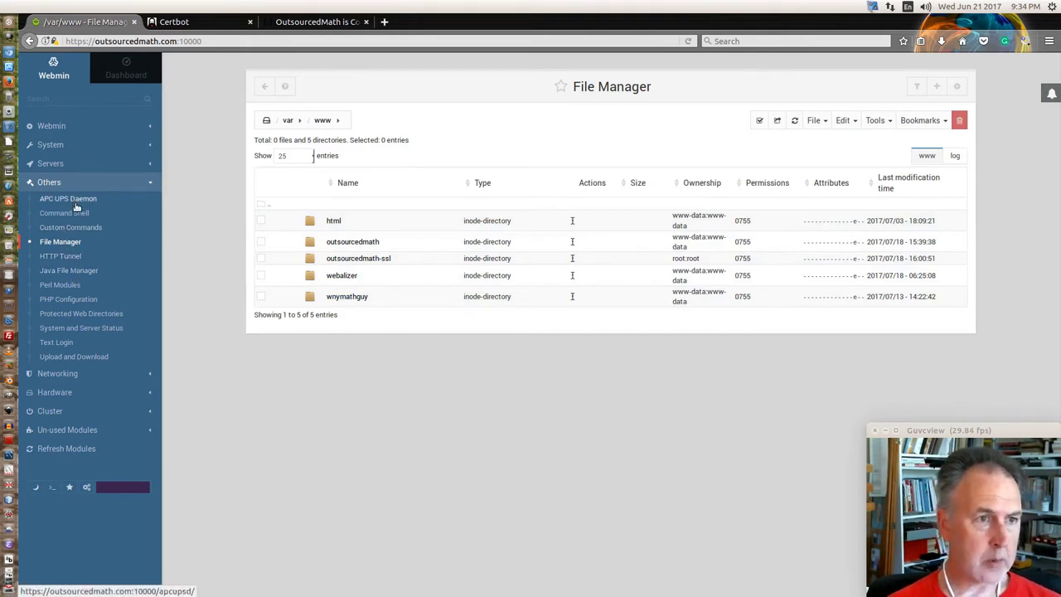
Copy the old-index.html file from the /var/www/html folder
left_click(335, 222)
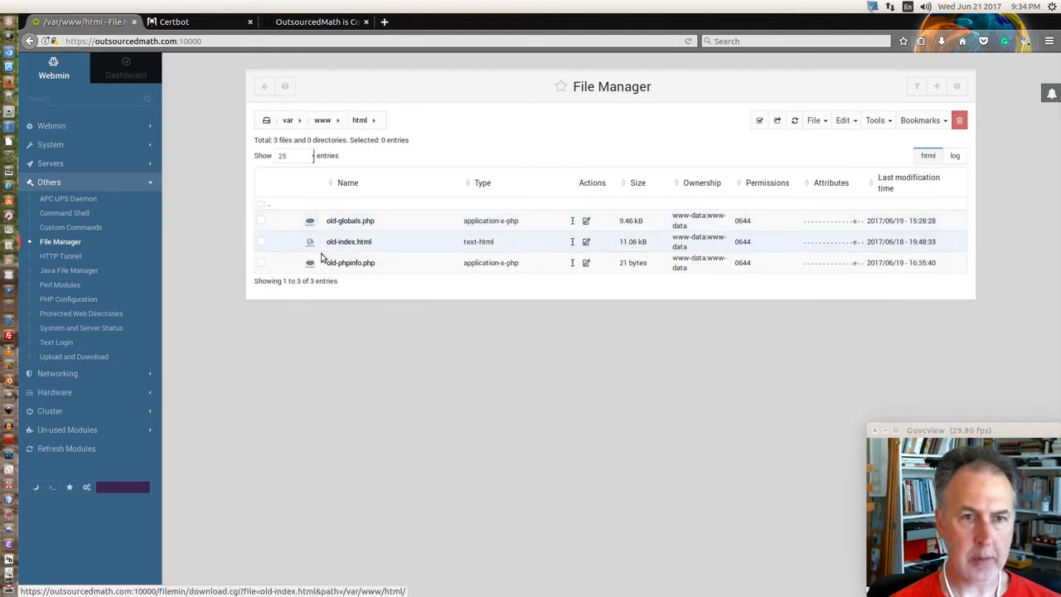
left_click(261, 243)
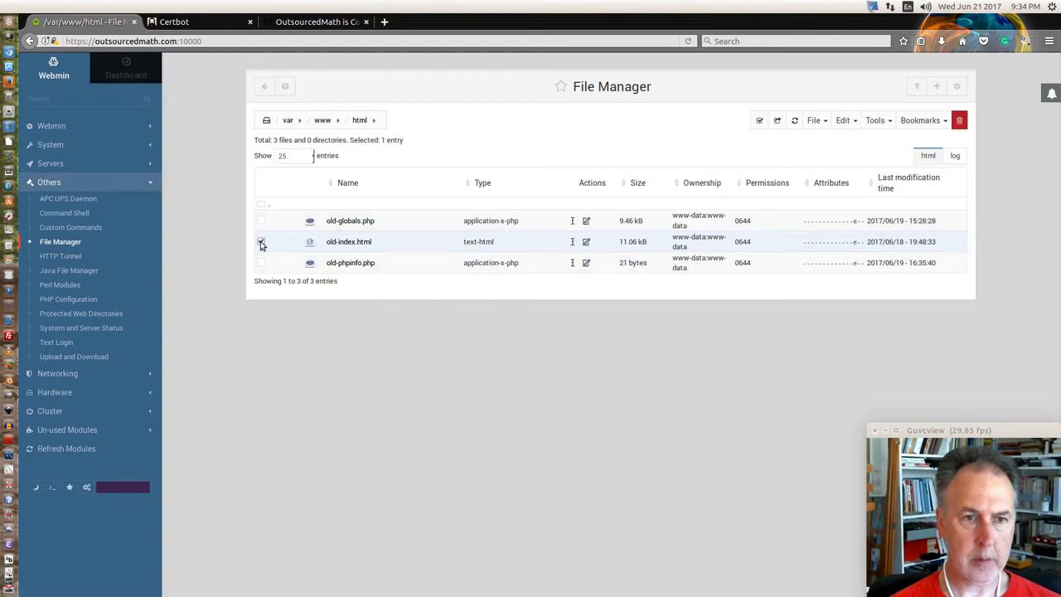
left_click(817, 121)
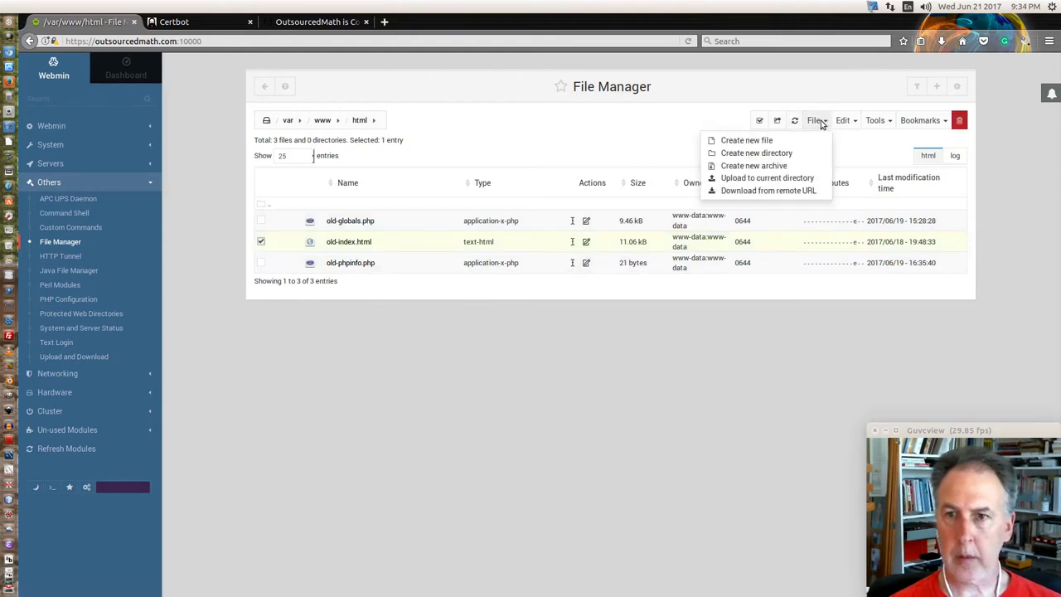
left_click(842, 120)
left_click(802, 140)
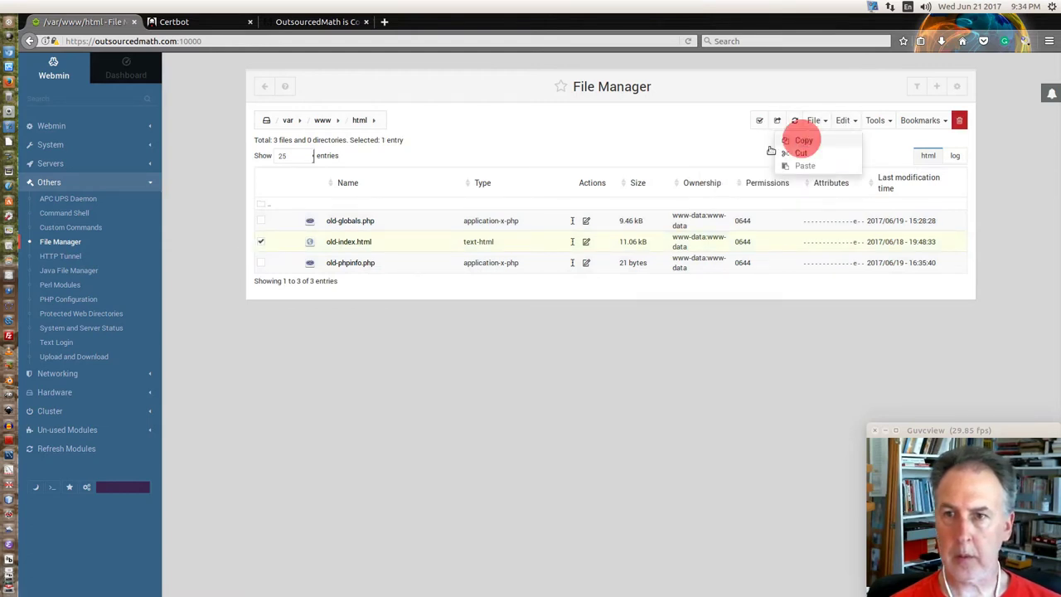
Paste the copied old-index.html file into the /var/www/outsourcedmath-ssl folder
left_click(324, 120)
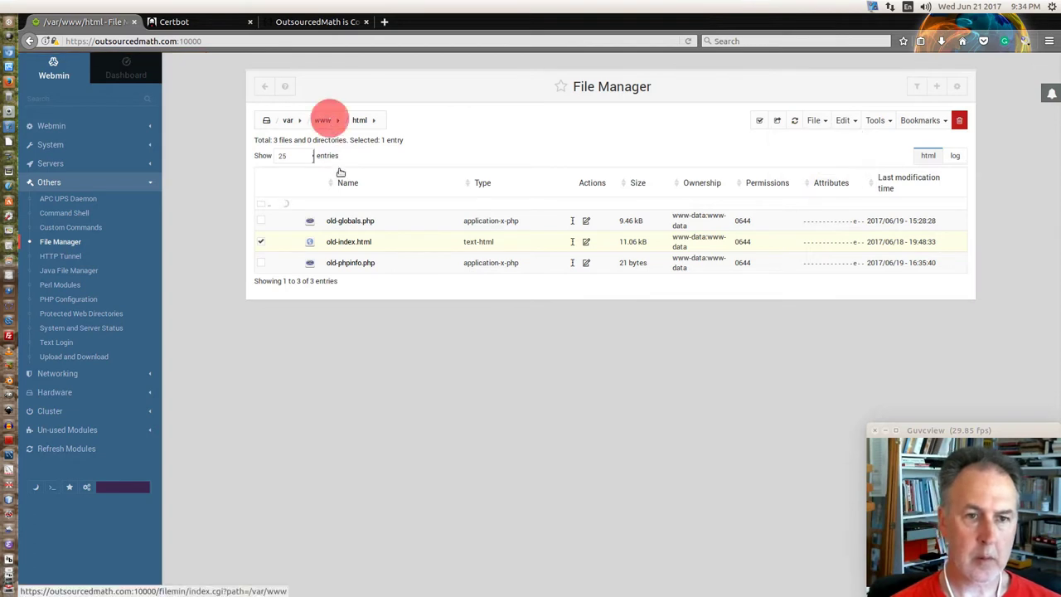
left_click(349, 257)
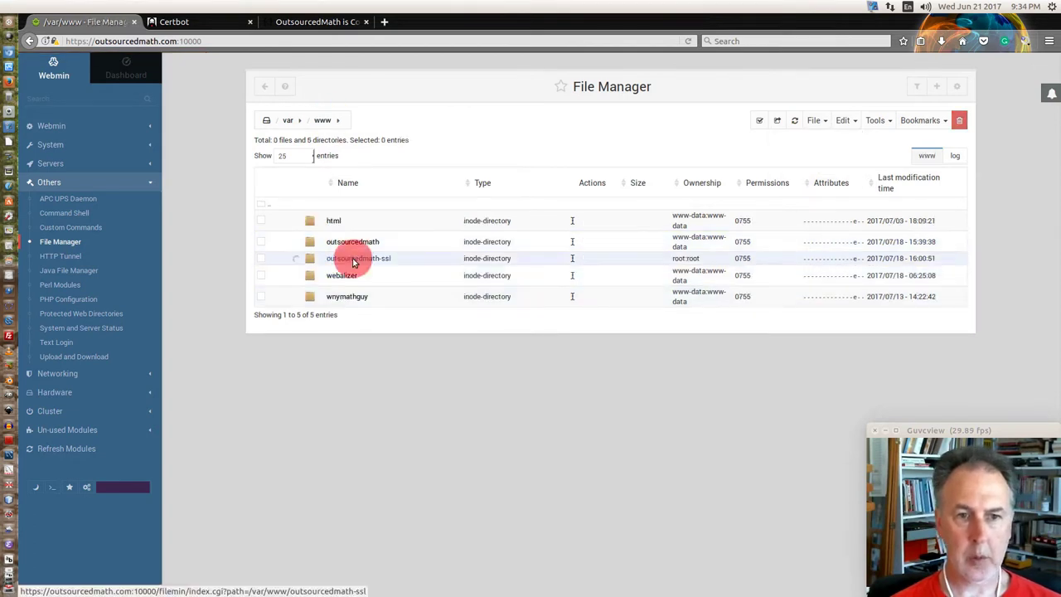
left_click(845, 123)
left_click(805, 166)
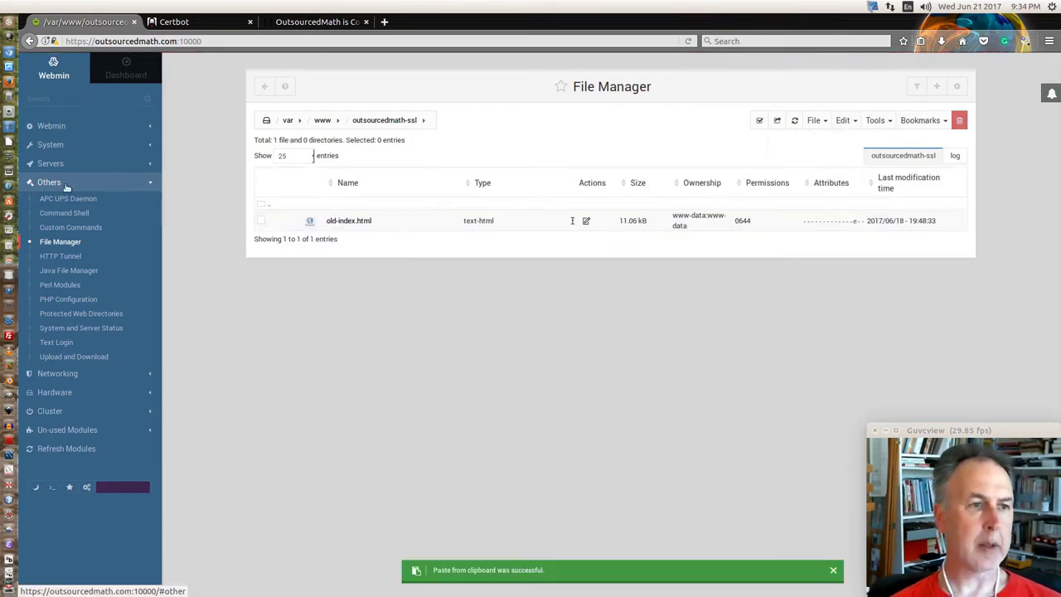
Start a new Apache virtual host with port 443 and the specific address 192.168.1.228
left_click(41, 165)
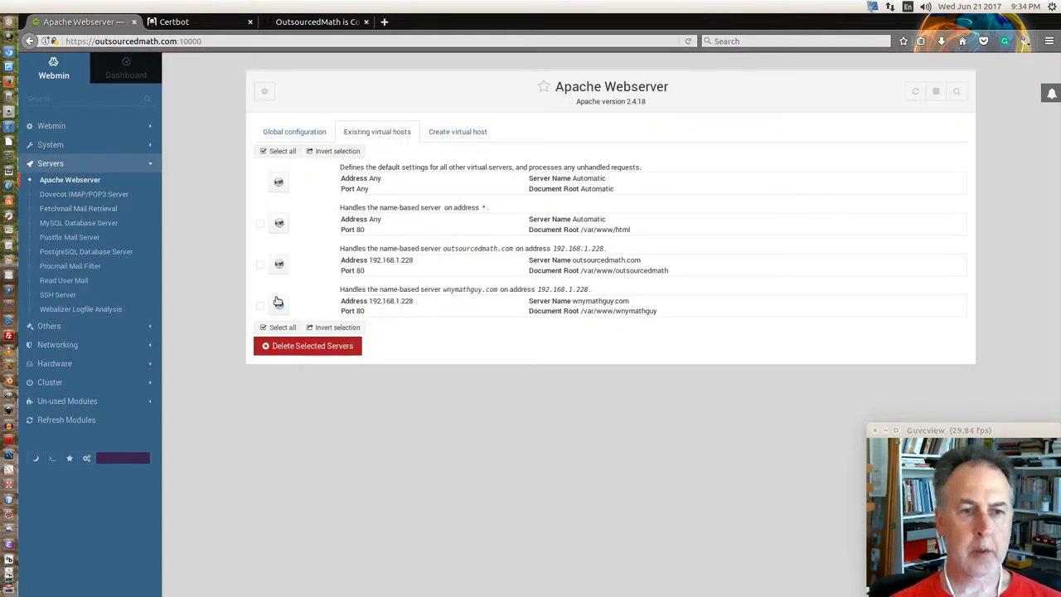
left_click(461, 133)
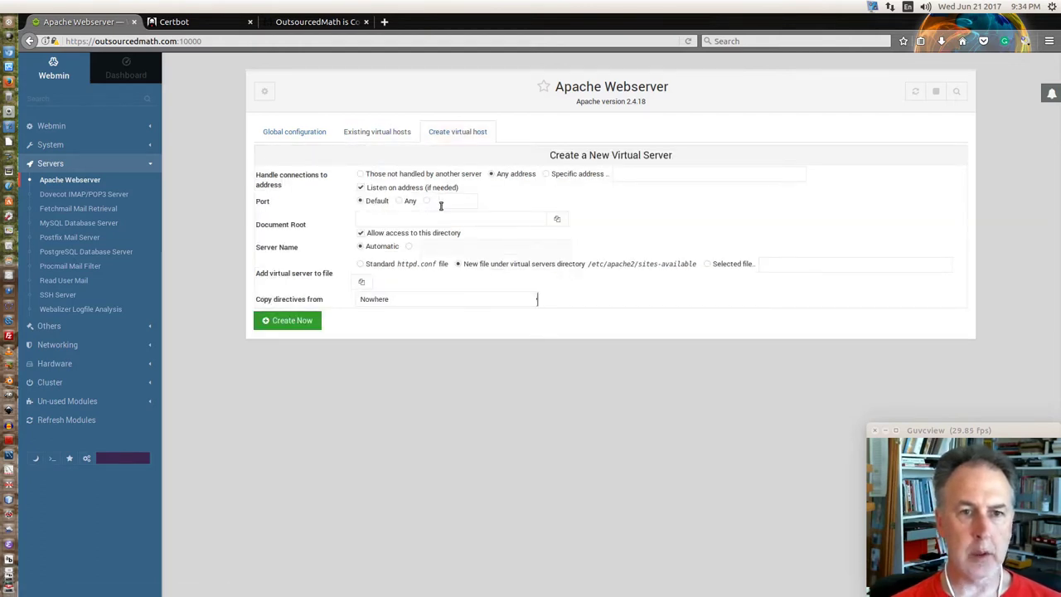
left_click(426, 203)
left_click(451, 201)
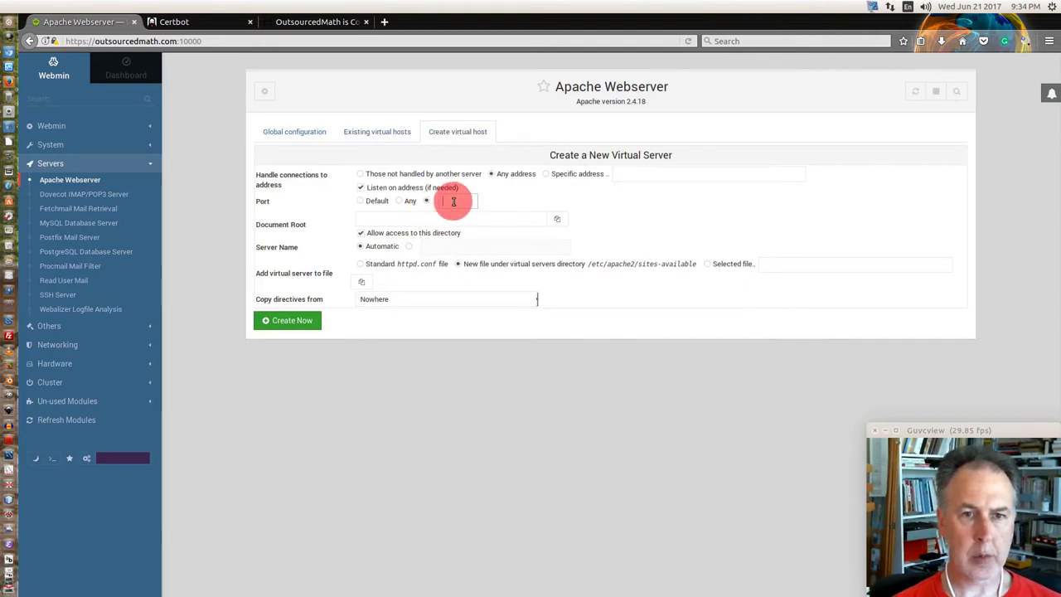
left_click(454, 201)
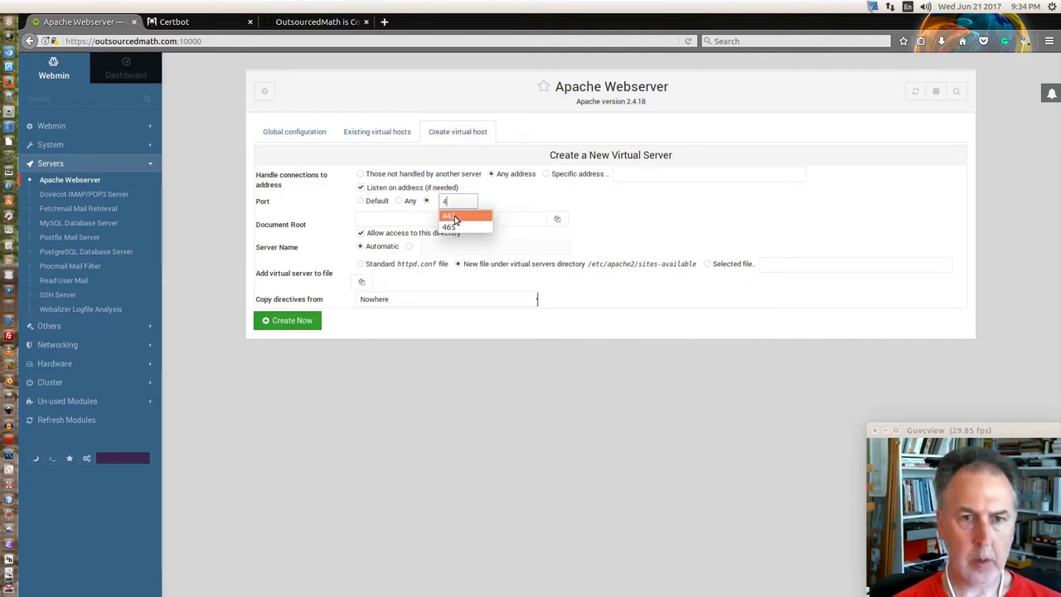
left_click(450, 213)
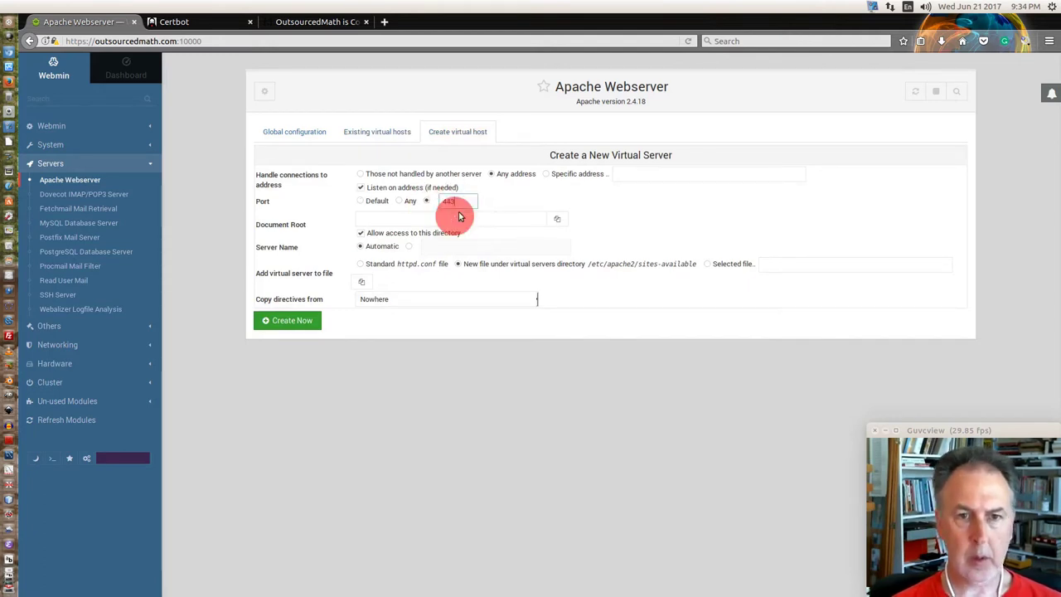
left_click(546, 175)
left_click(622, 173)
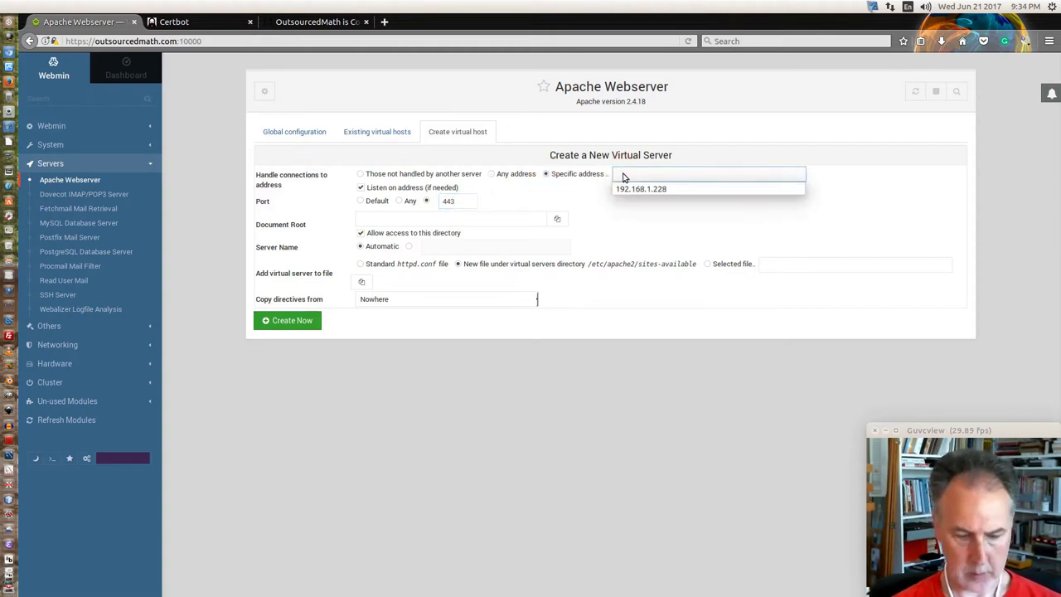
left_click(630, 189)
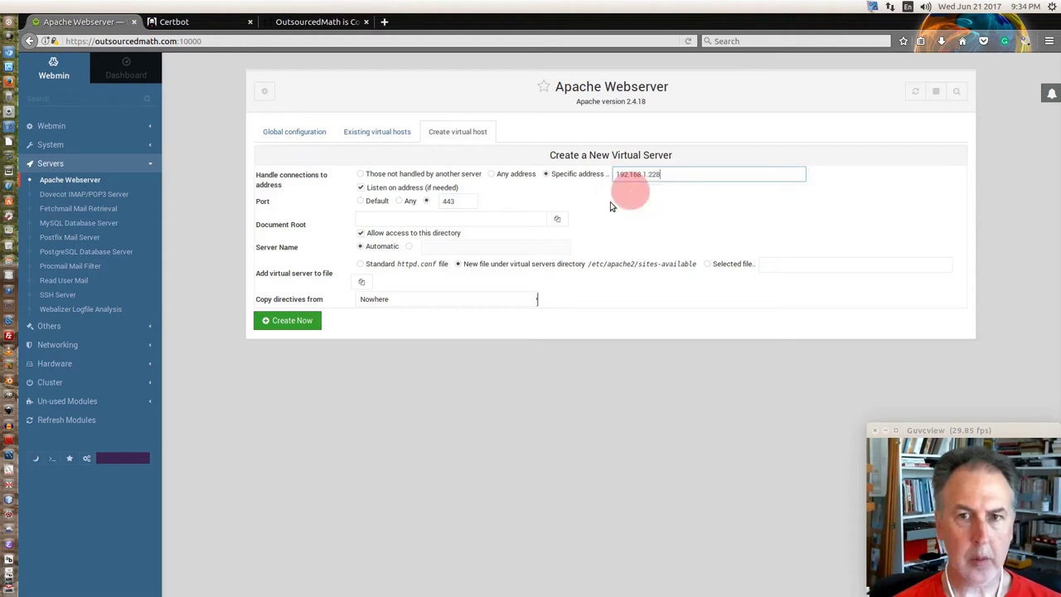
Browse the server's folders and set the new virtual host's document root to /var/www/outsourcedmath-ssl
left_click(393, 220)
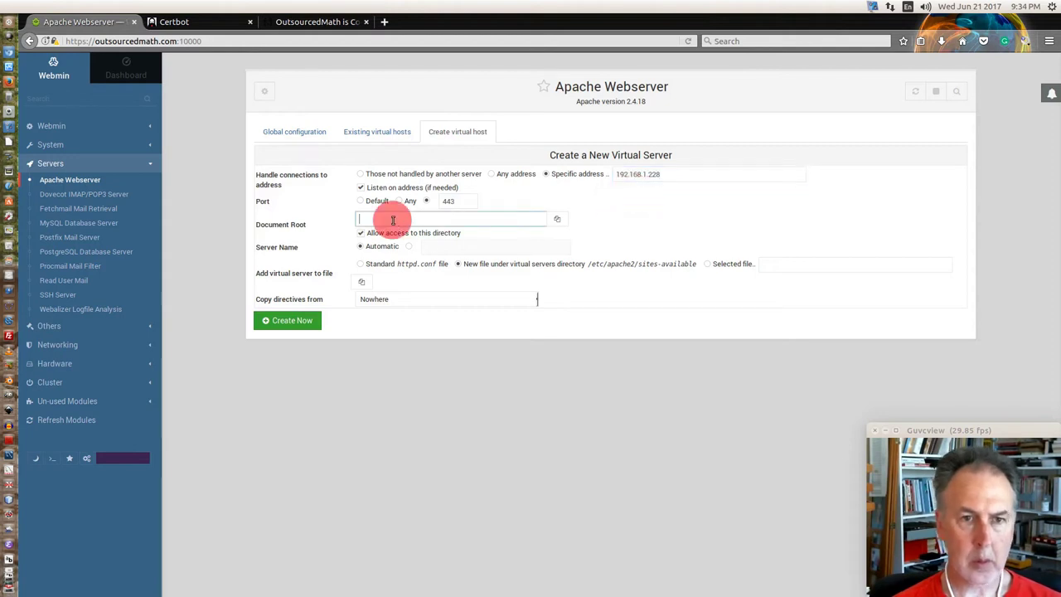
left_click(557, 219)
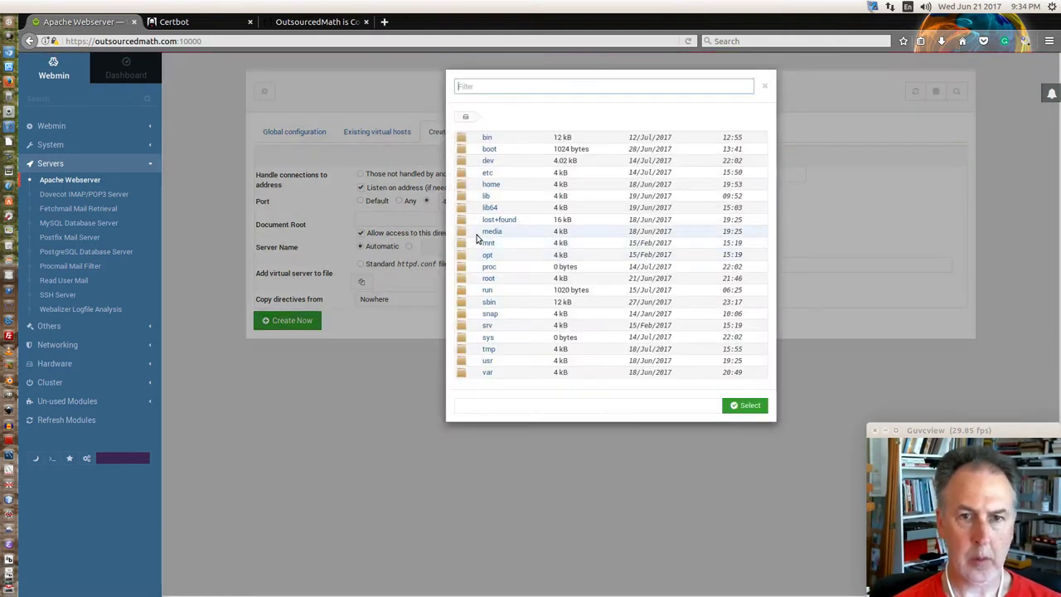
left_click(487, 372)
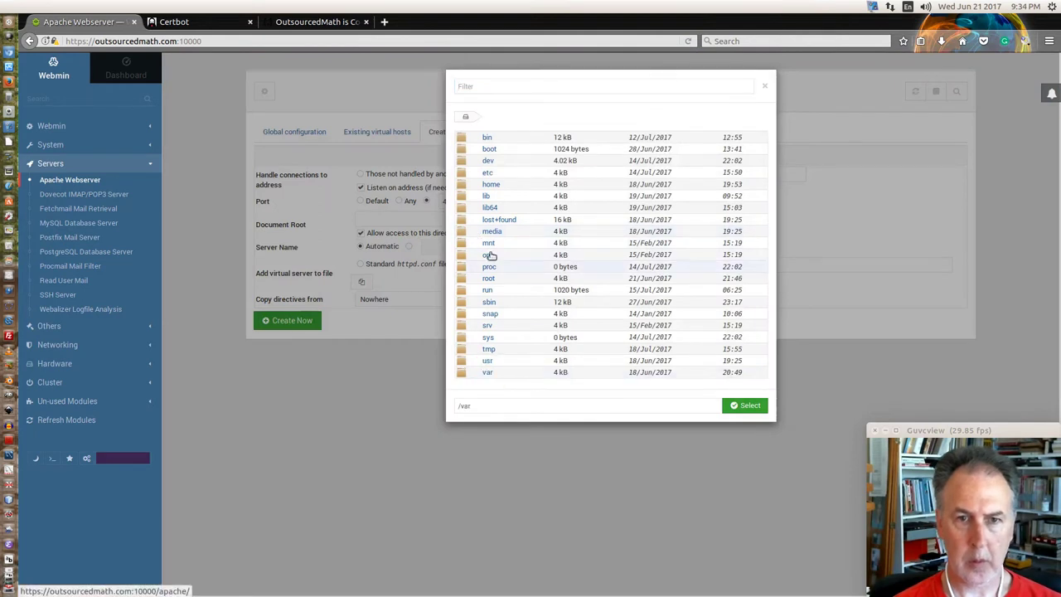
double_click(488, 375)
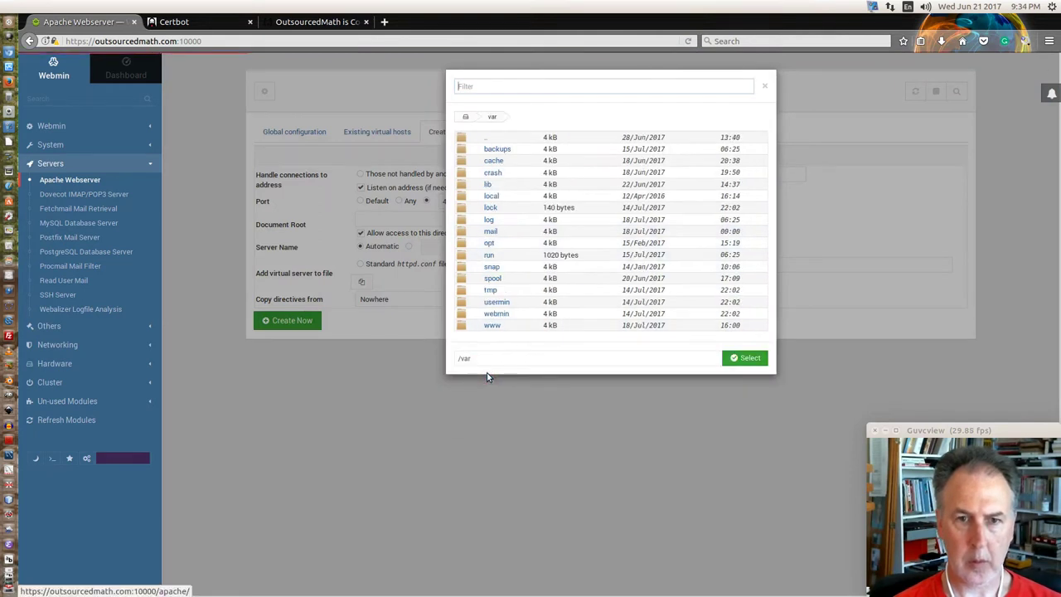
left_click(494, 327)
double_click(494, 326)
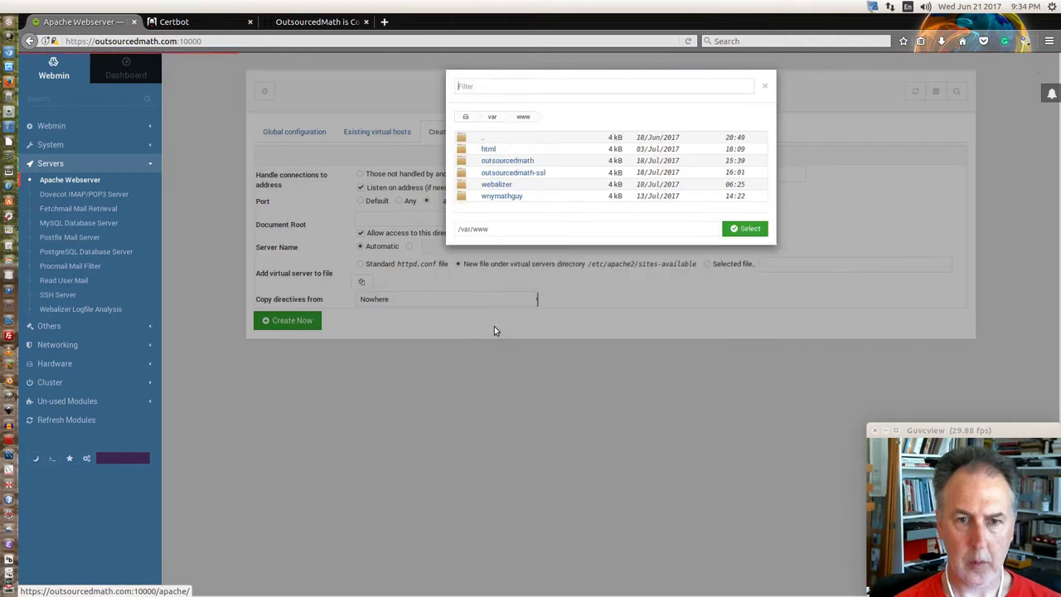
double_click(533, 173)
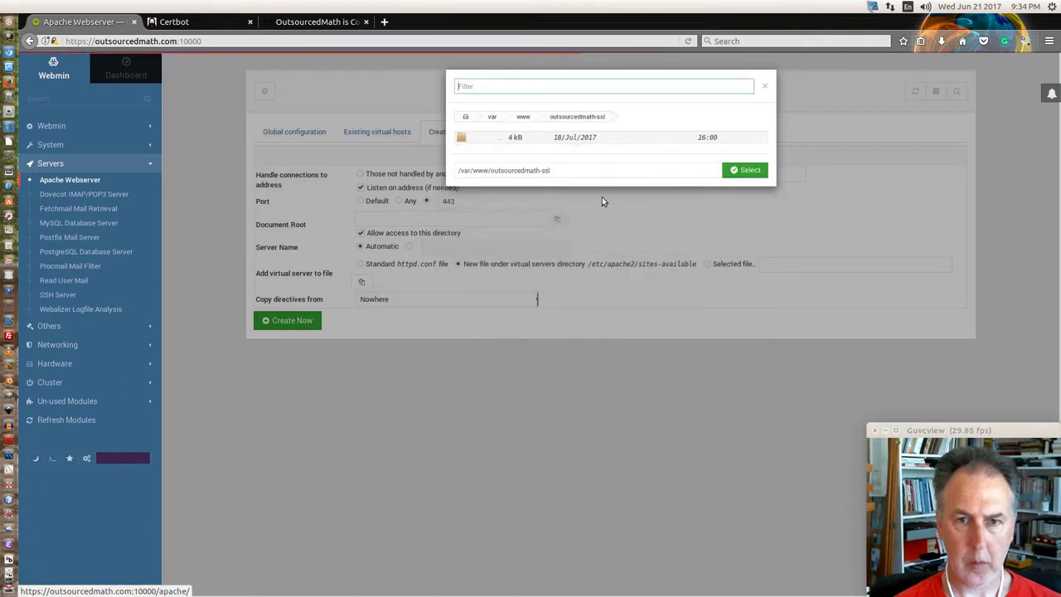
left_click(744, 169)
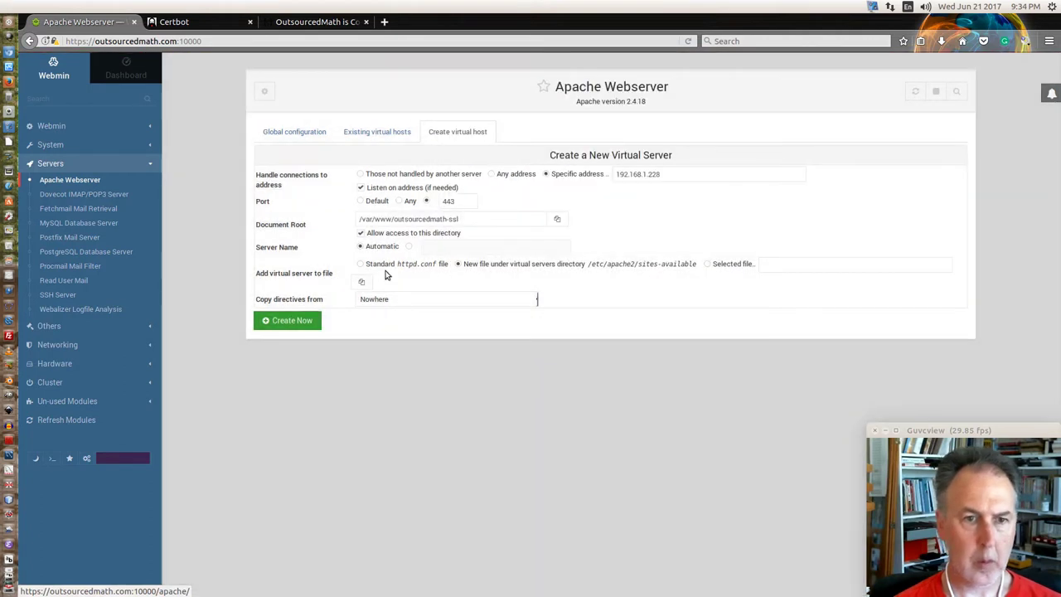
Set the server name to outsourcedmath.com and create the virtual host
left_click(408, 247)
left_click(442, 247)
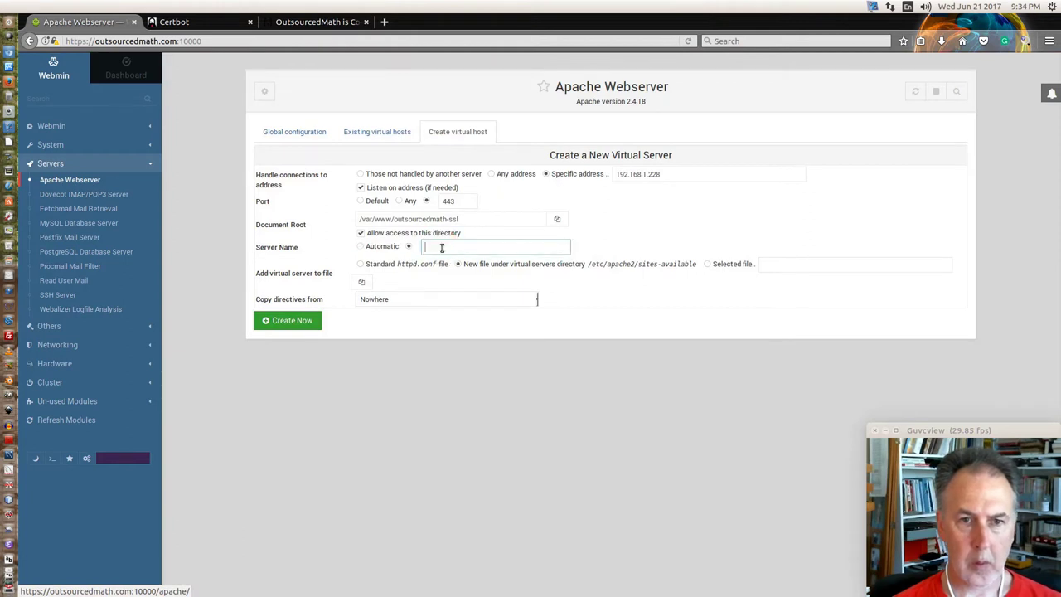
type("o")
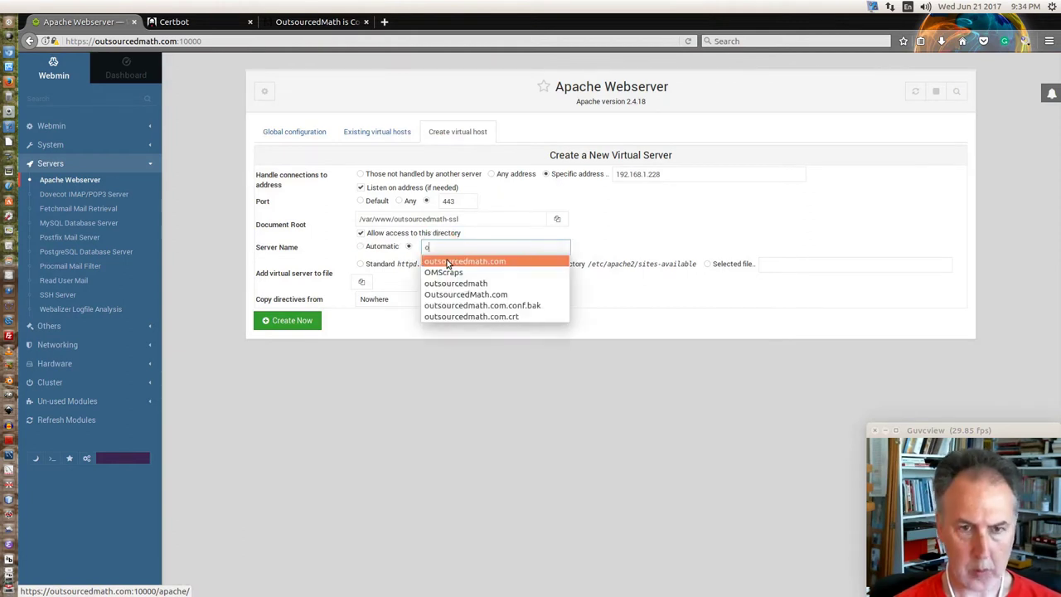
left_click(447, 262)
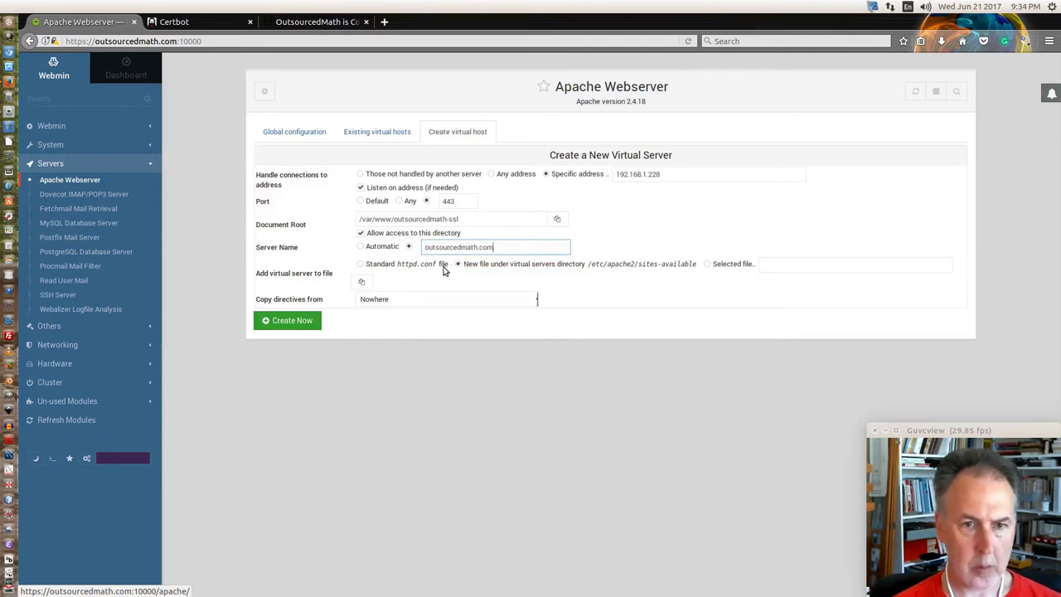
left_click(285, 323)
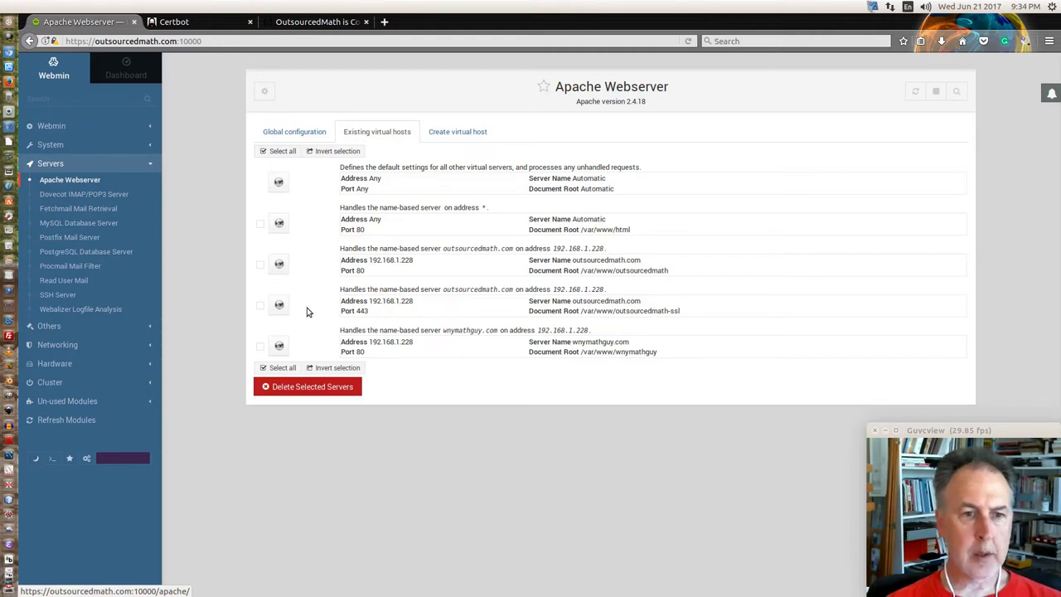
Open the SSL options of the outsourcedmath.com virtual host on port 443 and set Enable SSL to Yes
left_click(279, 304)
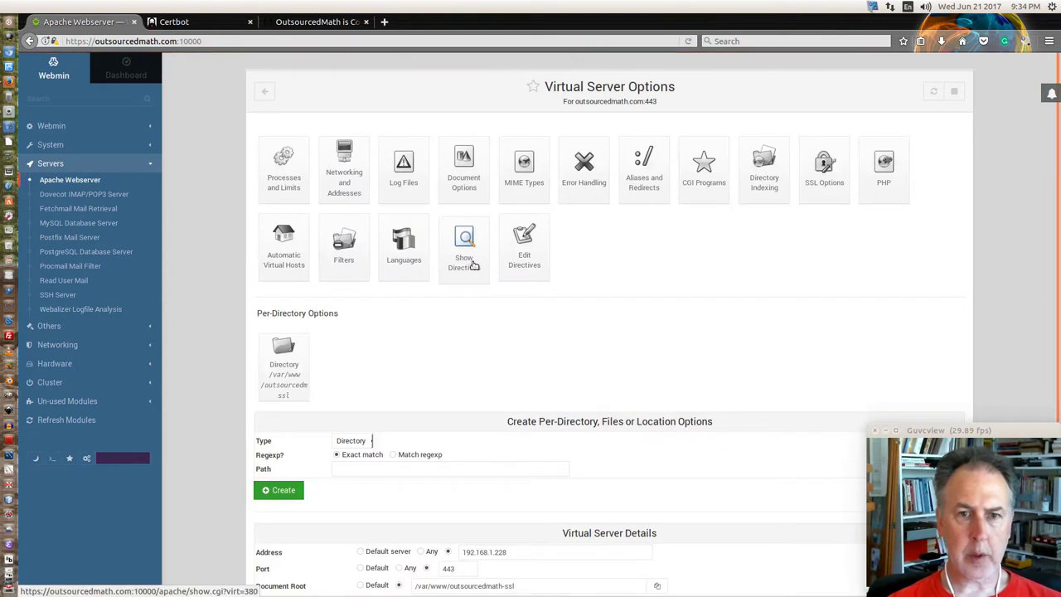
left_click(819, 165)
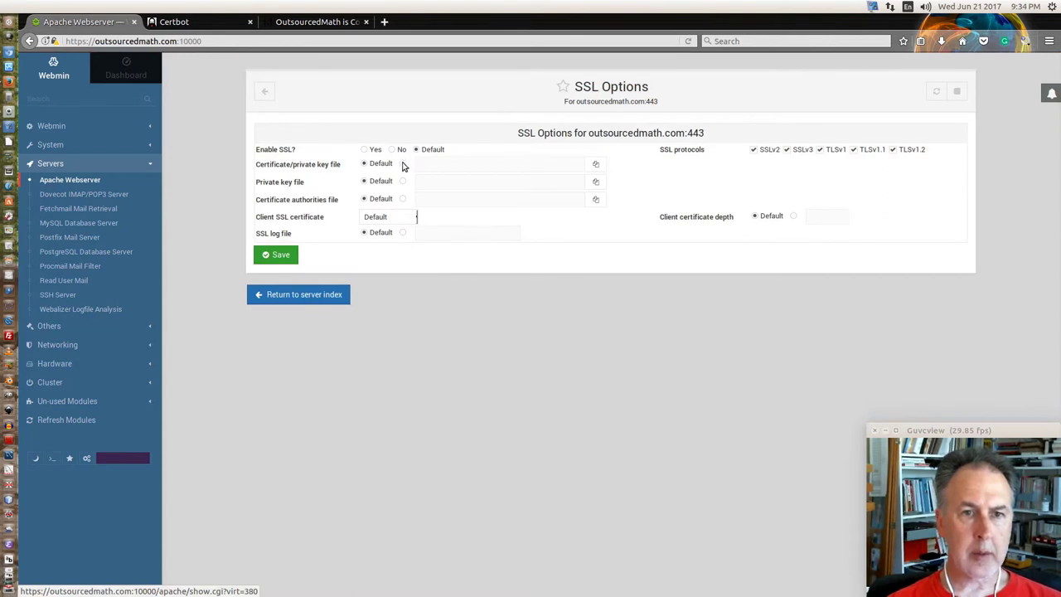
left_click(363, 150)
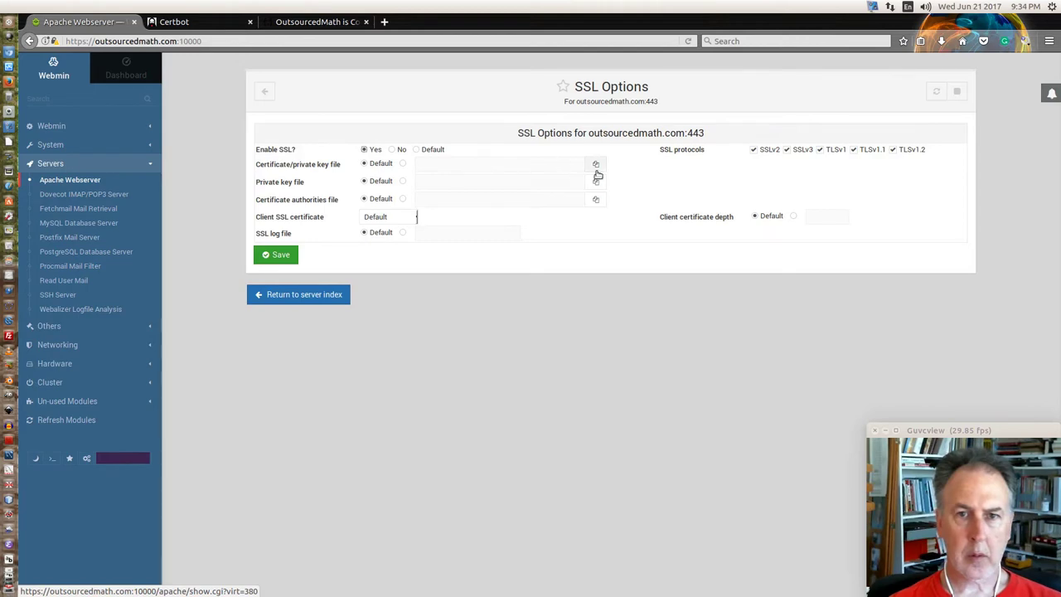
Choose a custom certificate/private key file and browse the server to /etc/webmin, filtering the /etc listing by "w"
left_click(403, 165)
left_click(599, 166)
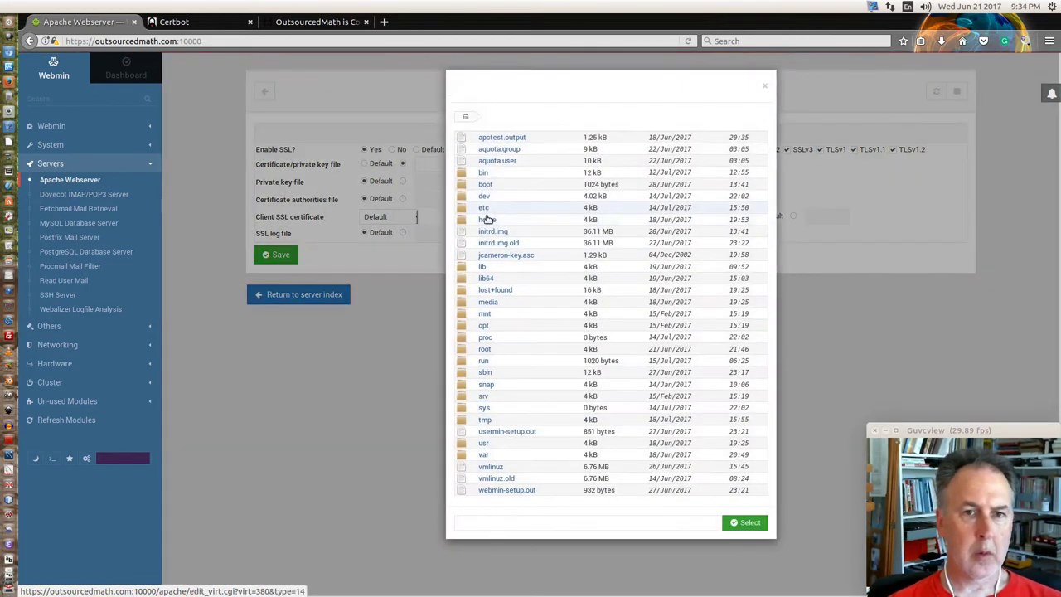
left_click(484, 208)
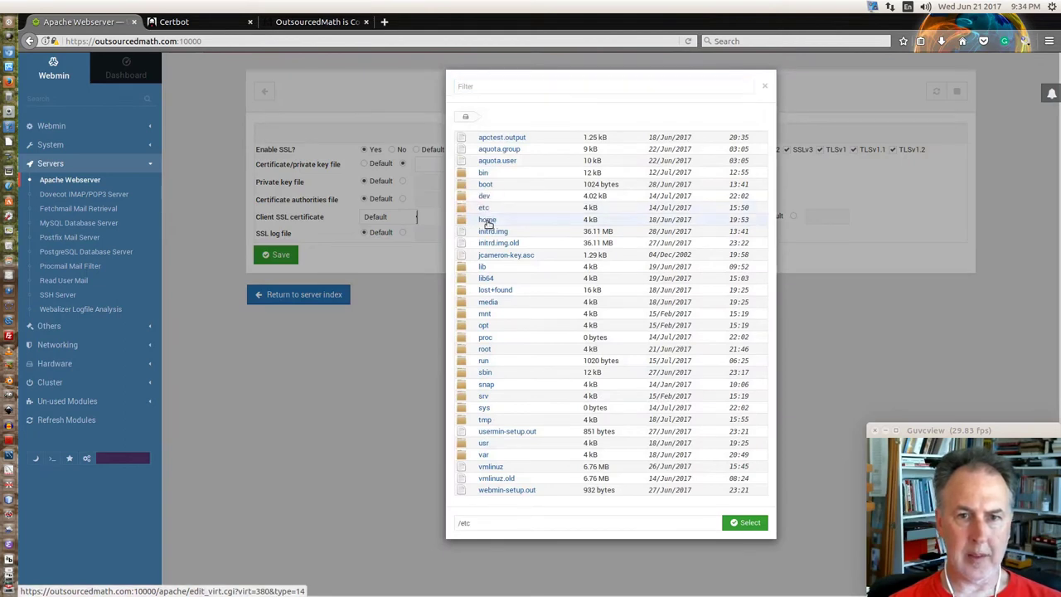
double_click(485, 208)
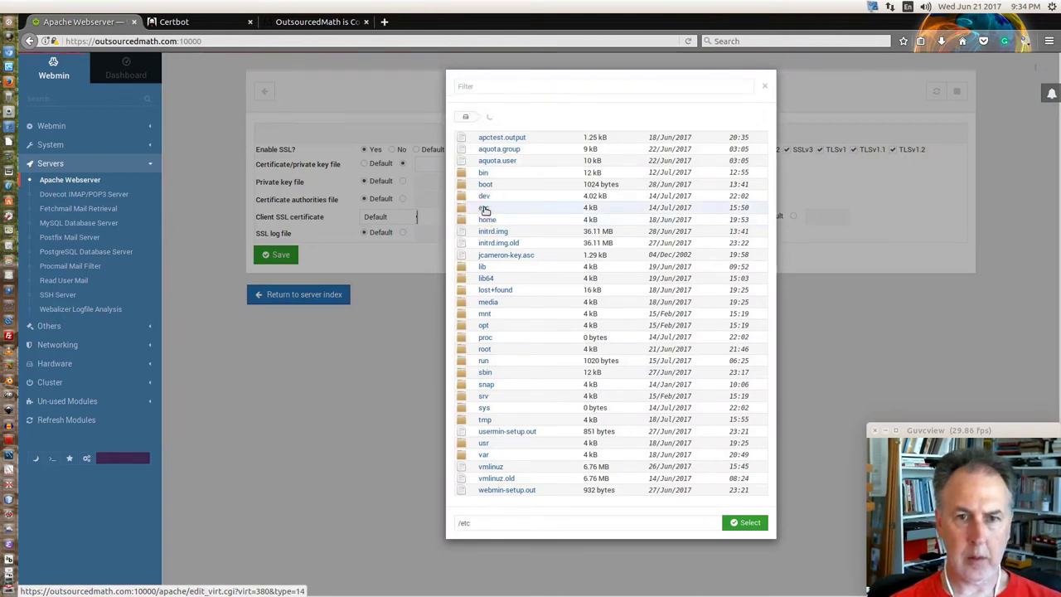
scroll(495, 422, "down", 5)
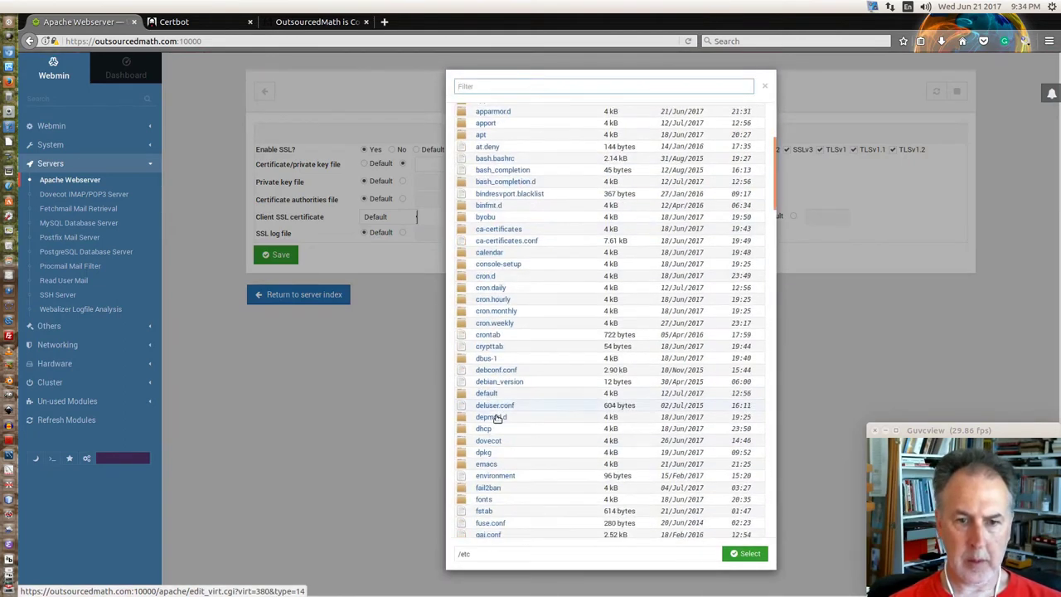
scroll(496, 421, "down", 15)
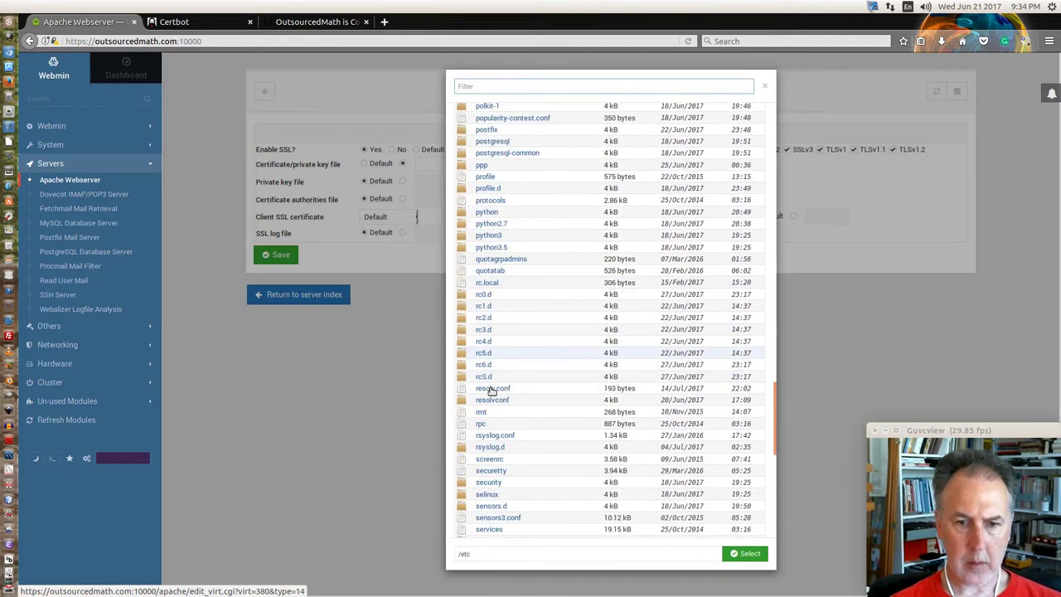
scroll(493, 390, "down", 1)
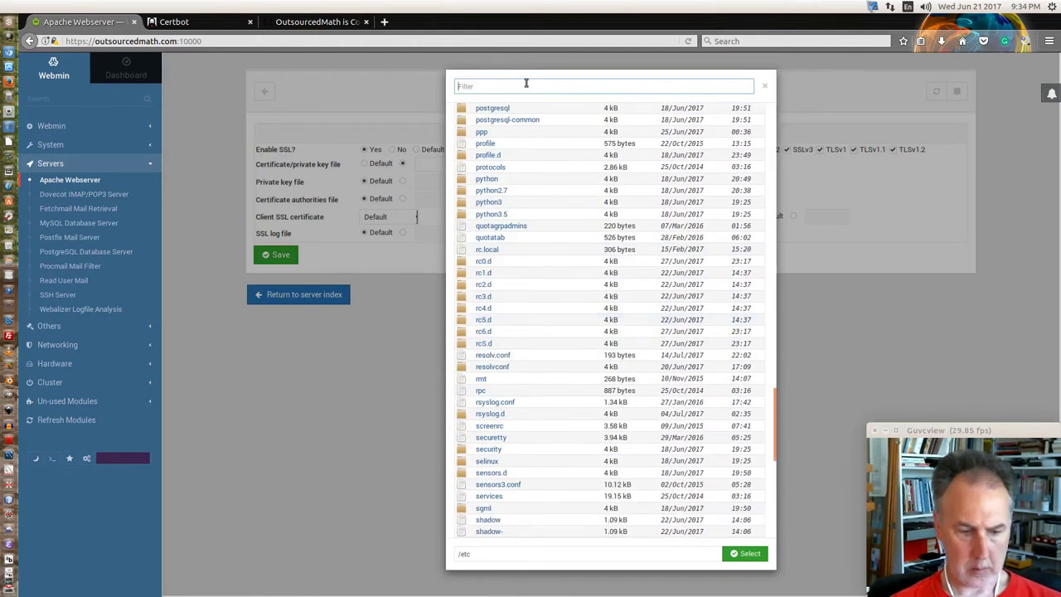
left_click(525, 83)
type("w")
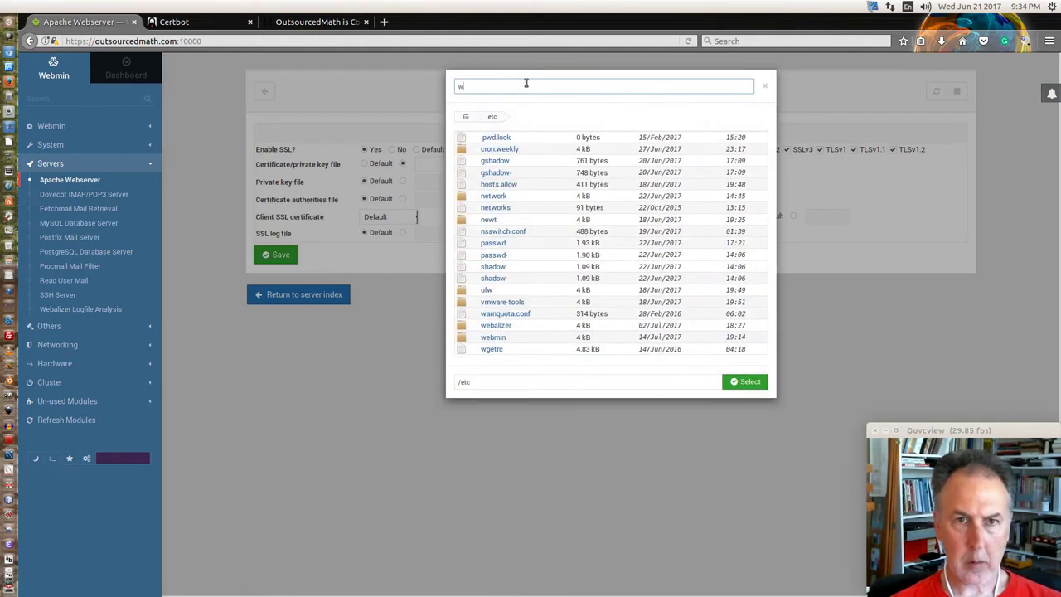
left_click(494, 338)
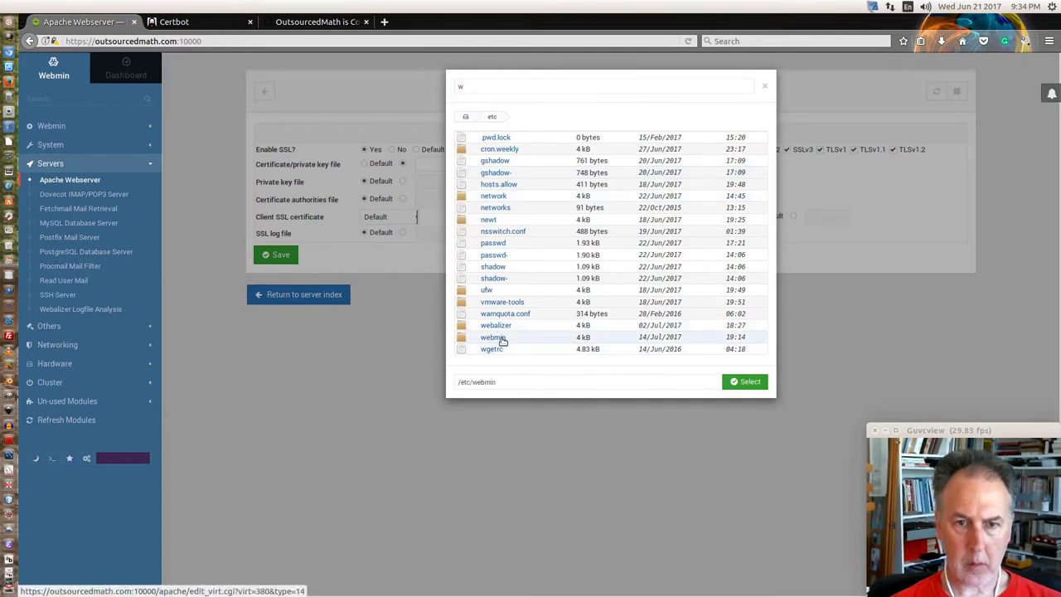
double_click(497, 338)
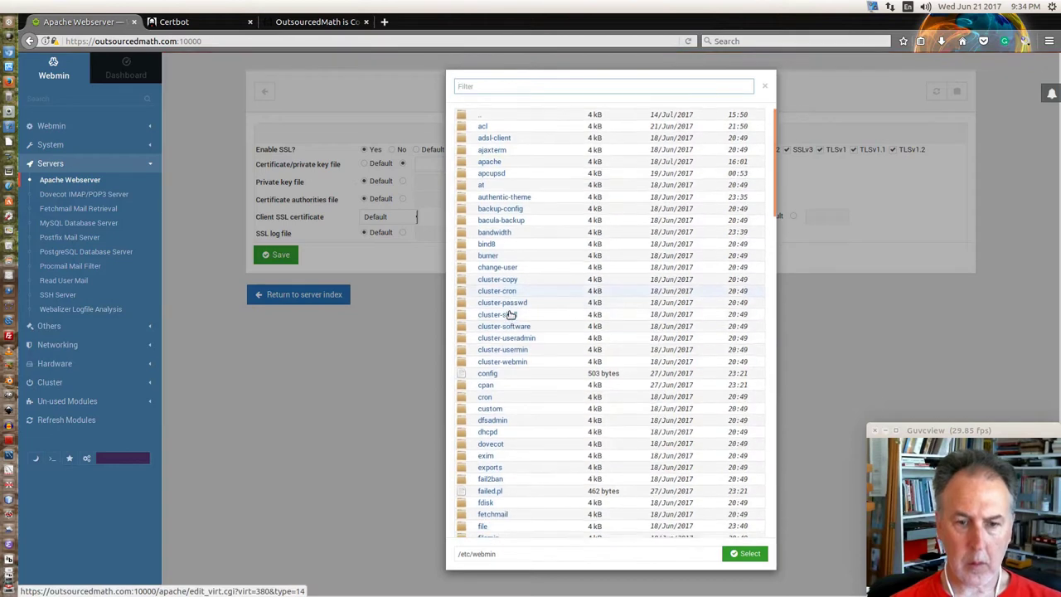
Filter the folder listing by "w", enter the webmin subfolder and select outsourcedmath.com.key as the certificate/private key file
scroll(502, 340, "down", 10)
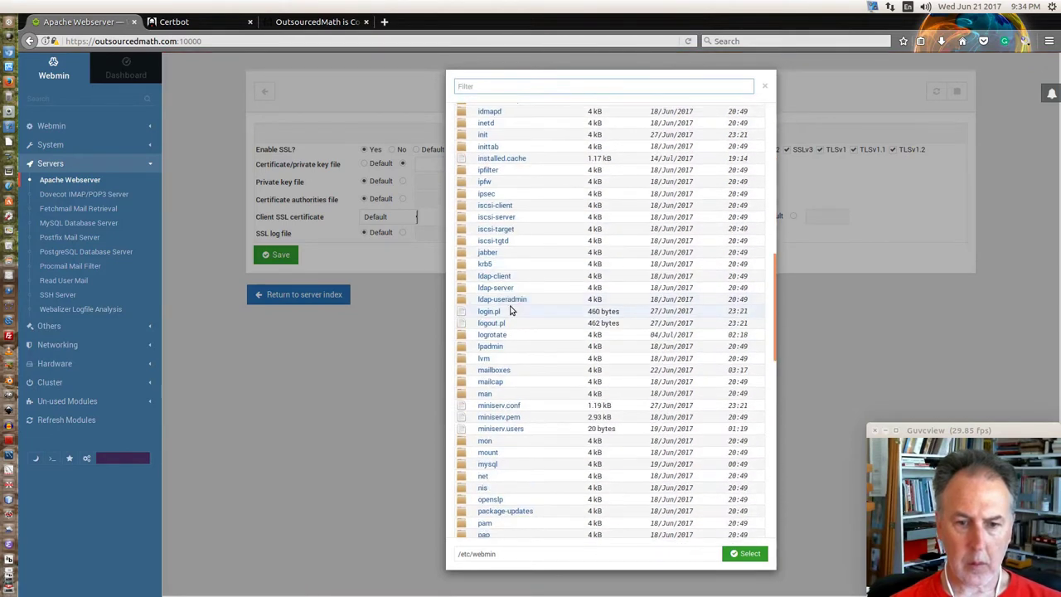
left_click(510, 91)
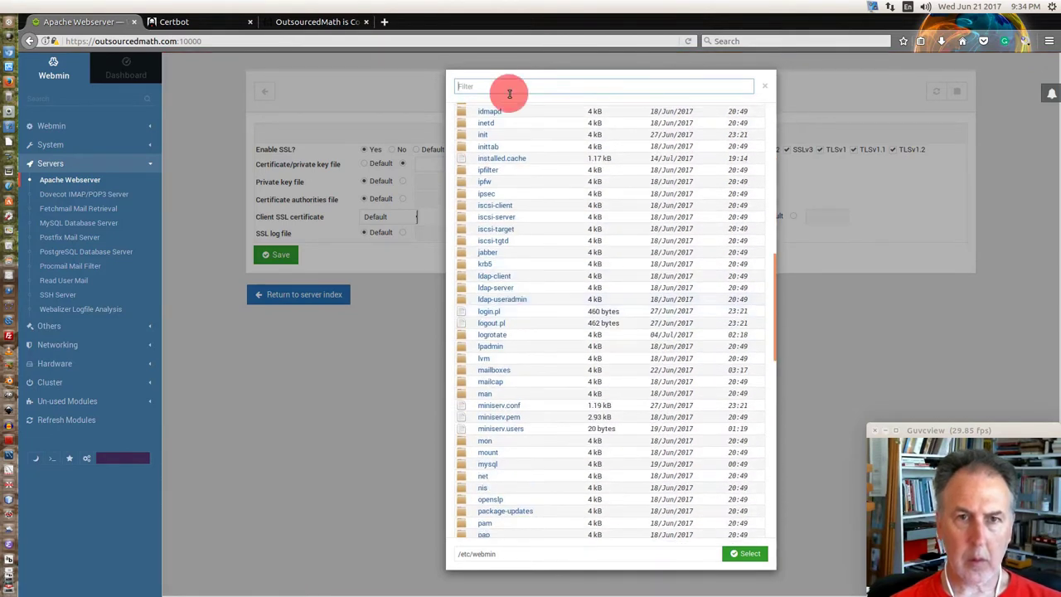
type("w")
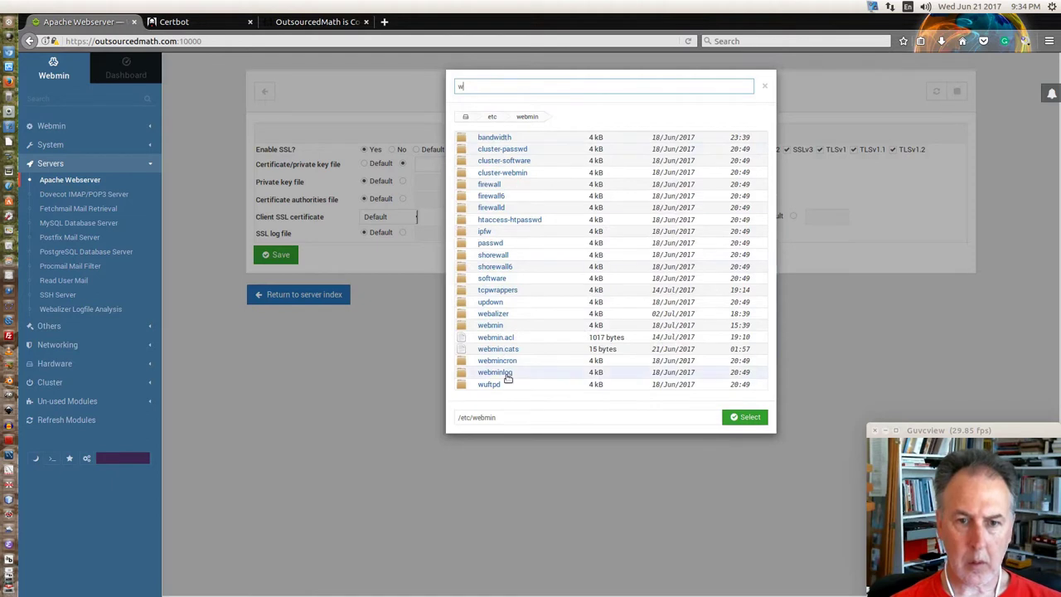
left_click(497, 326)
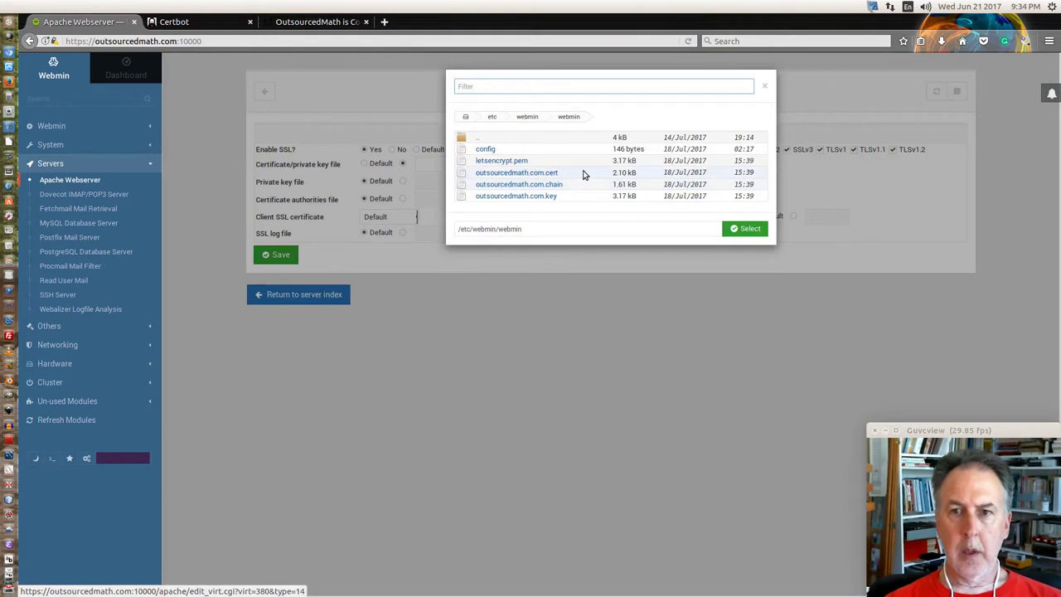
left_click(525, 198)
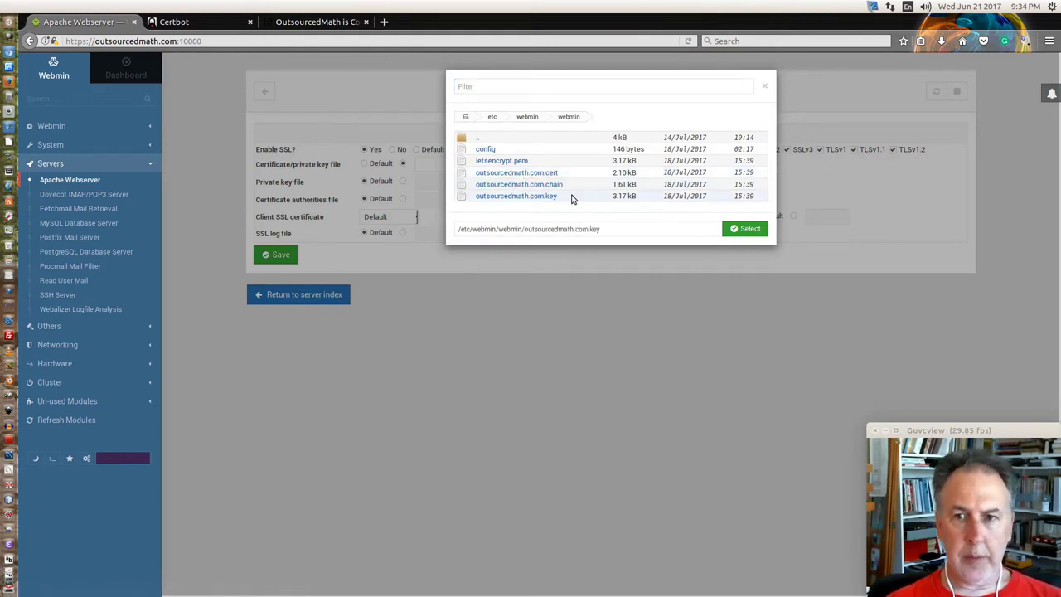
left_click(749, 229)
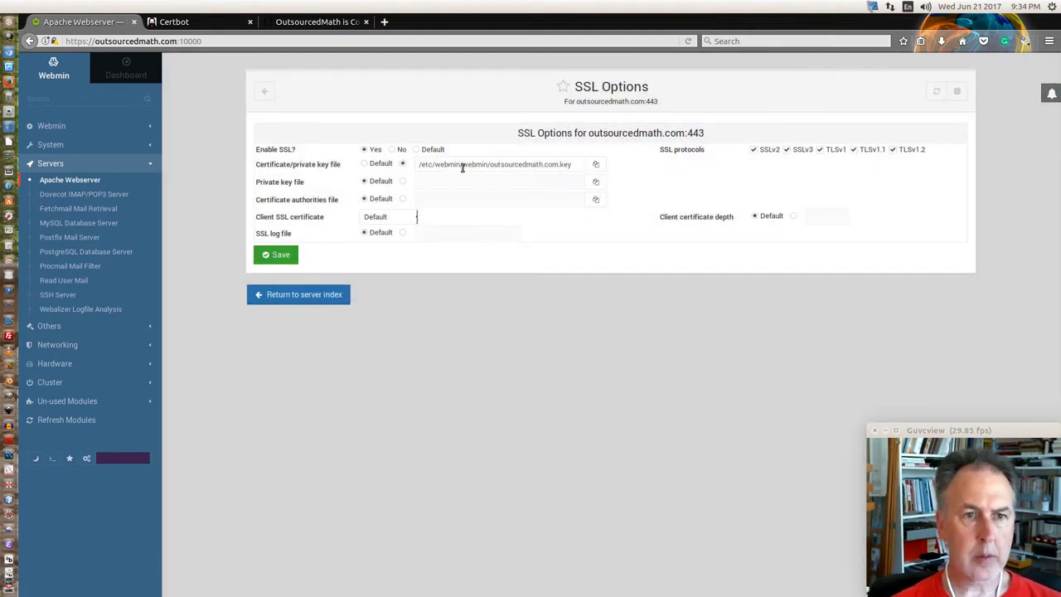
Move the path /etc/webmin/webmin/outsourcedmath.com.key from the certificate/private key file setting to a custom private key file setting
left_click_drag(553, 165, 403, 161)
key("ctrl+c")
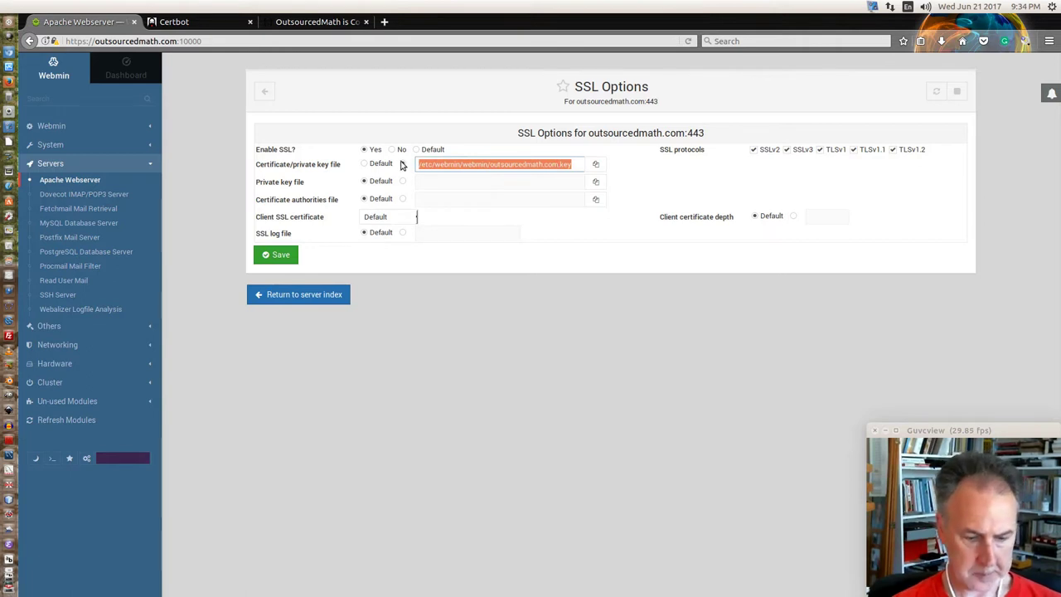
key("BackSpace")
left_click(403, 180)
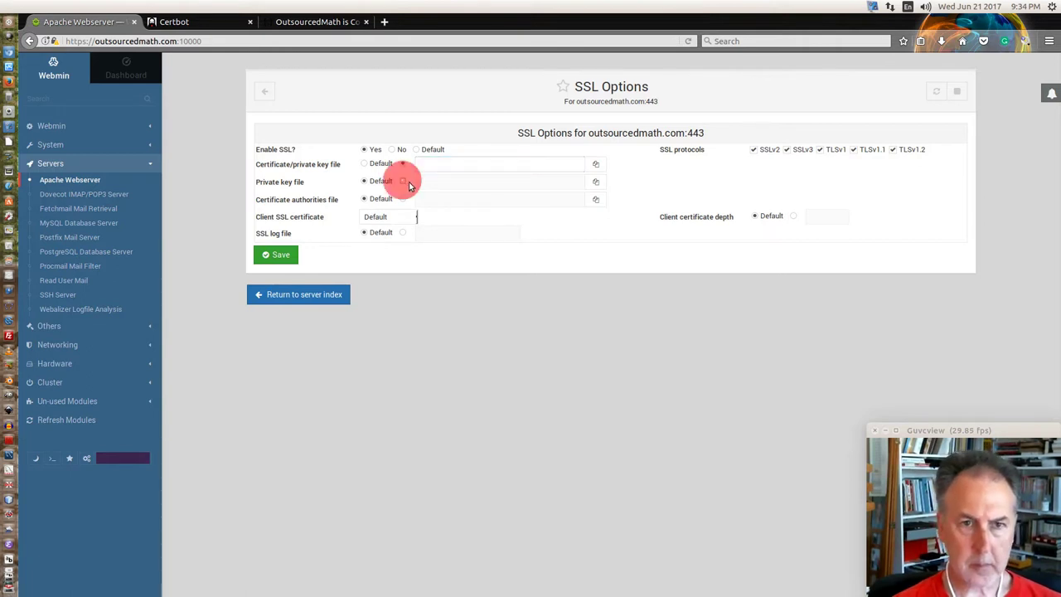
left_click(433, 183)
key("ctrl+v")
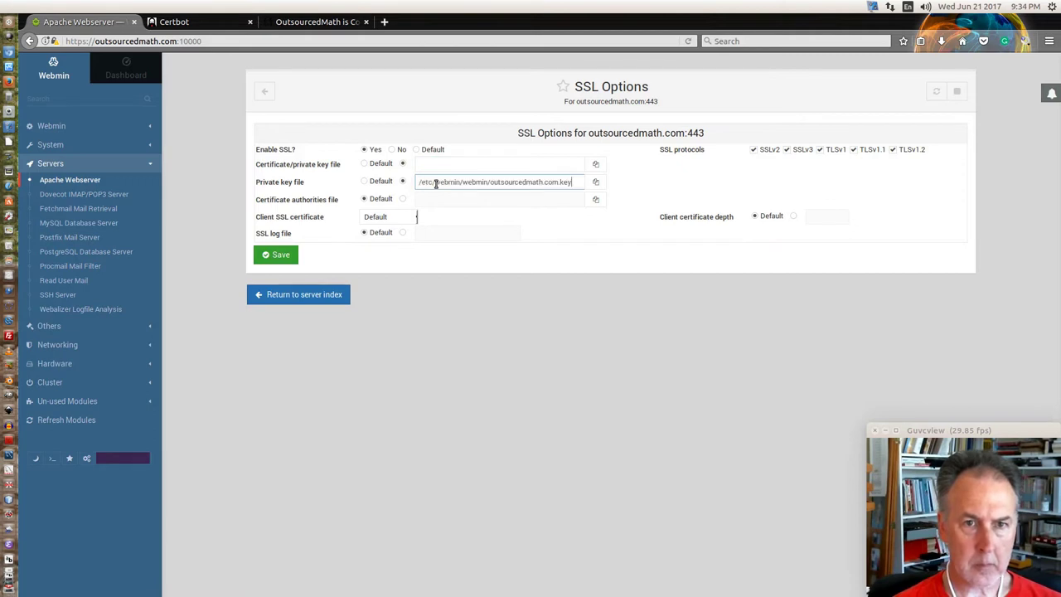
Set the certificate/private key file to /etc/webmin/webmin/outsourcedmath.com.cert using the server file chooser
left_click(595, 168)
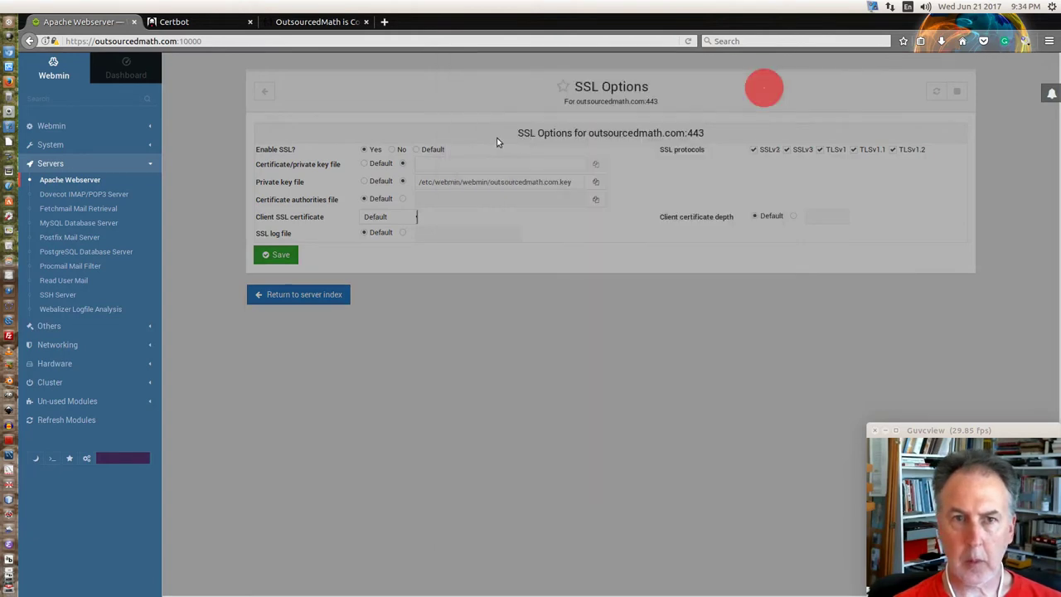
left_click(473, 163)
key("ctrl+v")
left_click(595, 163)
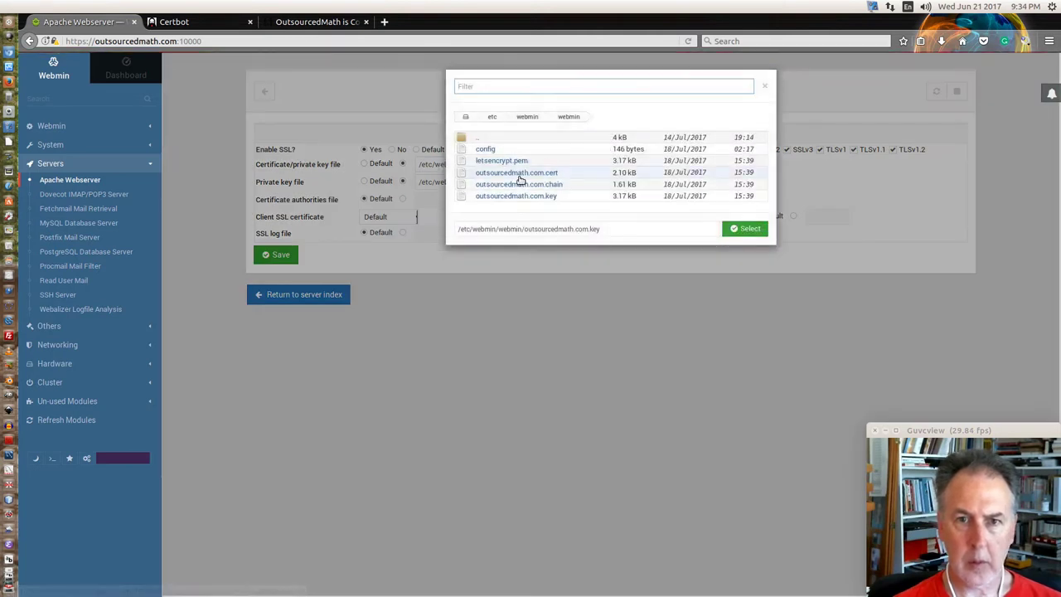
left_click(518, 172)
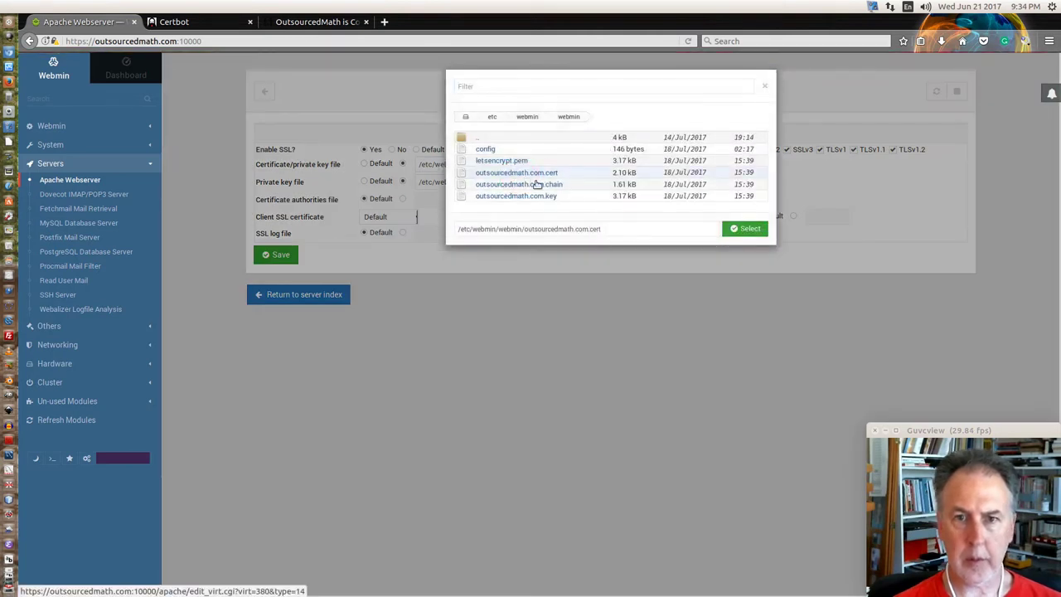
left_click(740, 235)
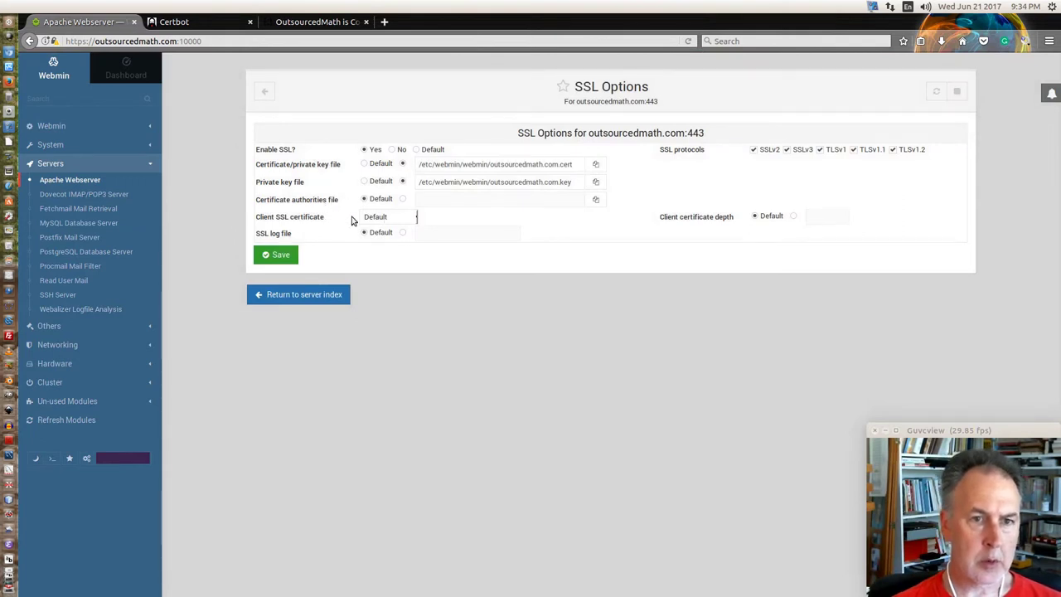
Set the client SSL certificate to Required and save the SSL options of the port 443 host
left_click(381, 217)
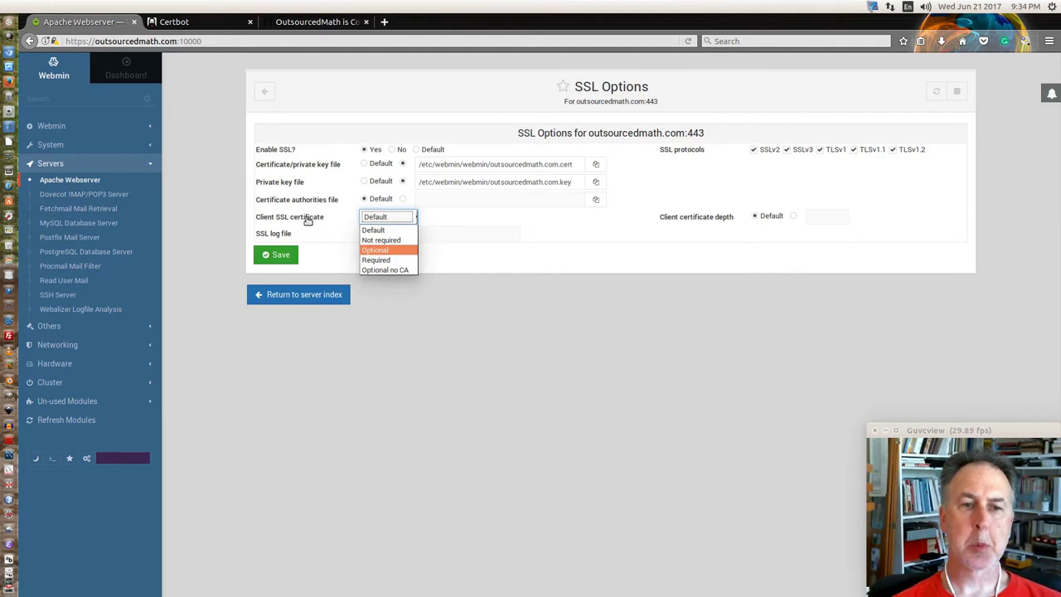
left_click(382, 261)
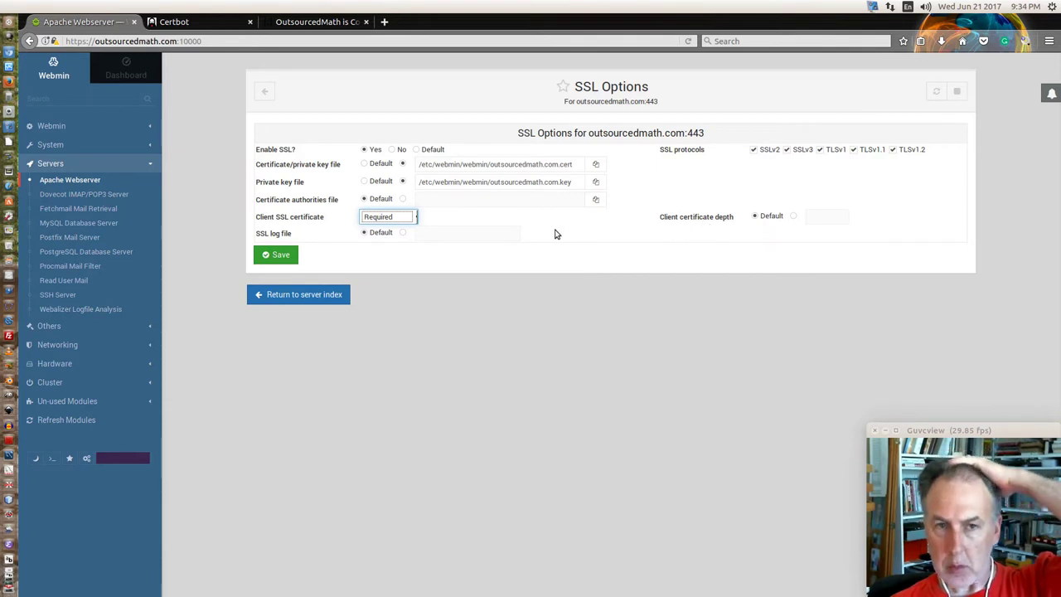
left_click(275, 256)
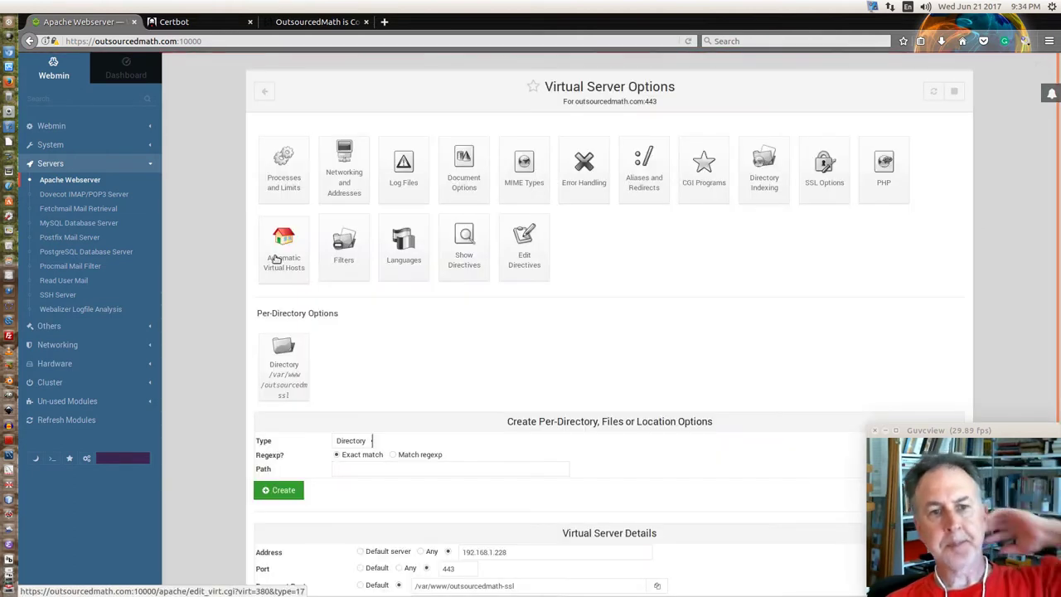
Save the virtual server details of outsourcedmath.com on port 443 and apply the changes to Apache
scroll(367, 329, "down", 2)
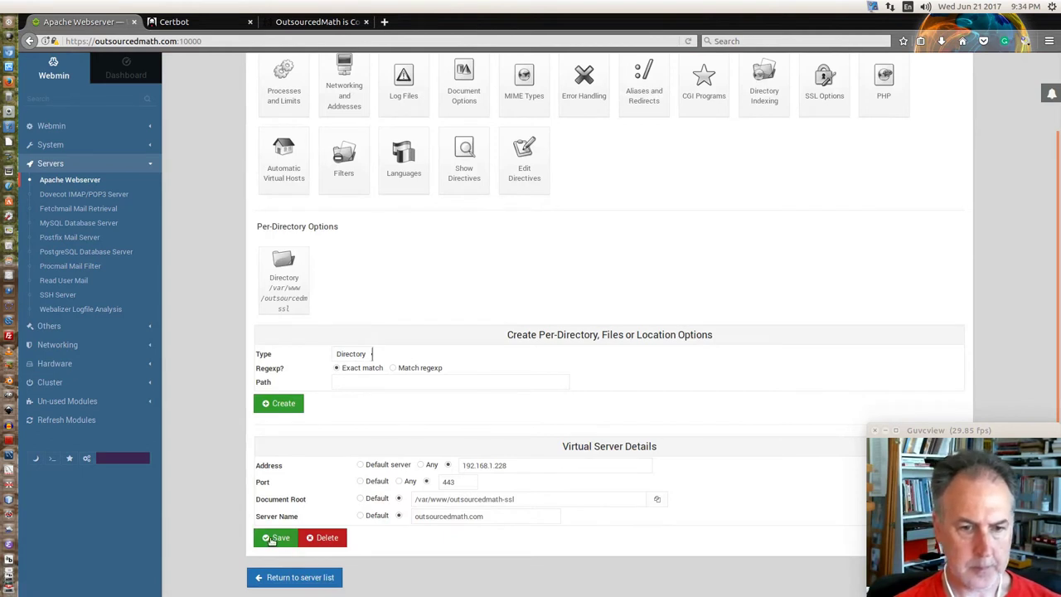
left_click(271, 540)
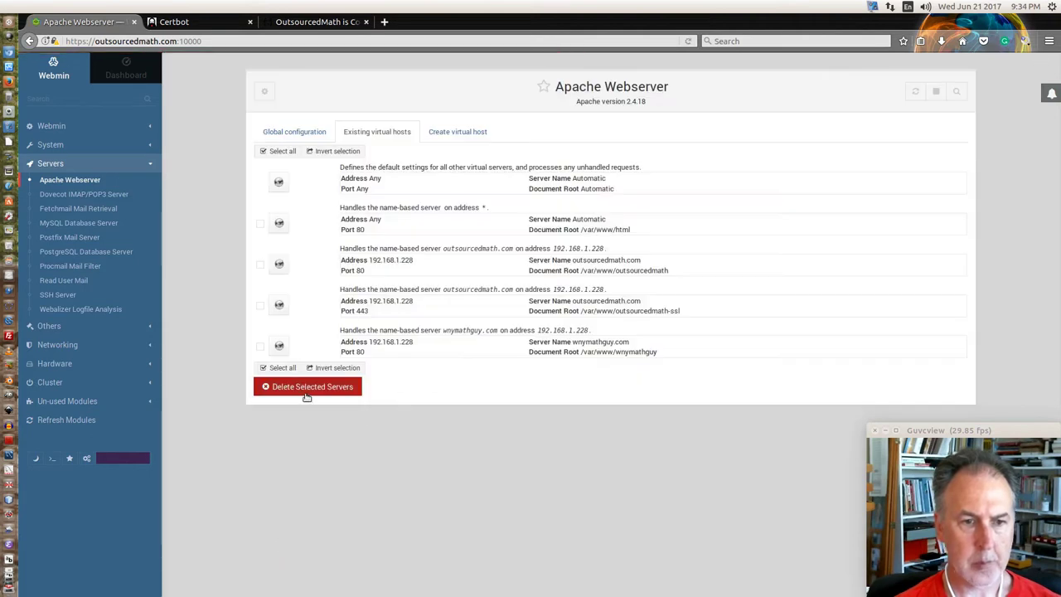
left_click(910, 96)
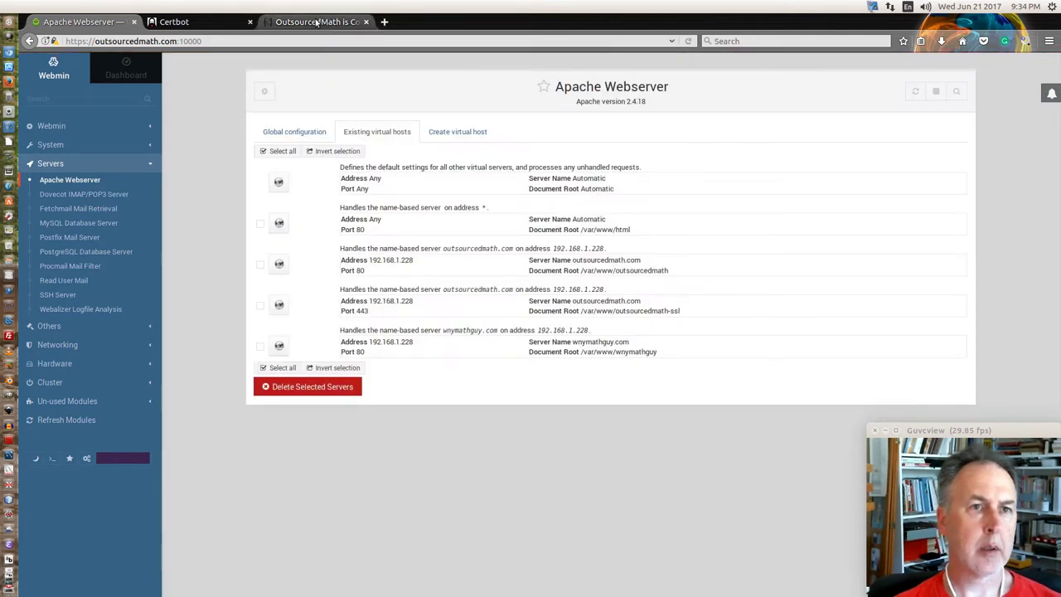
left_click(313, 25)
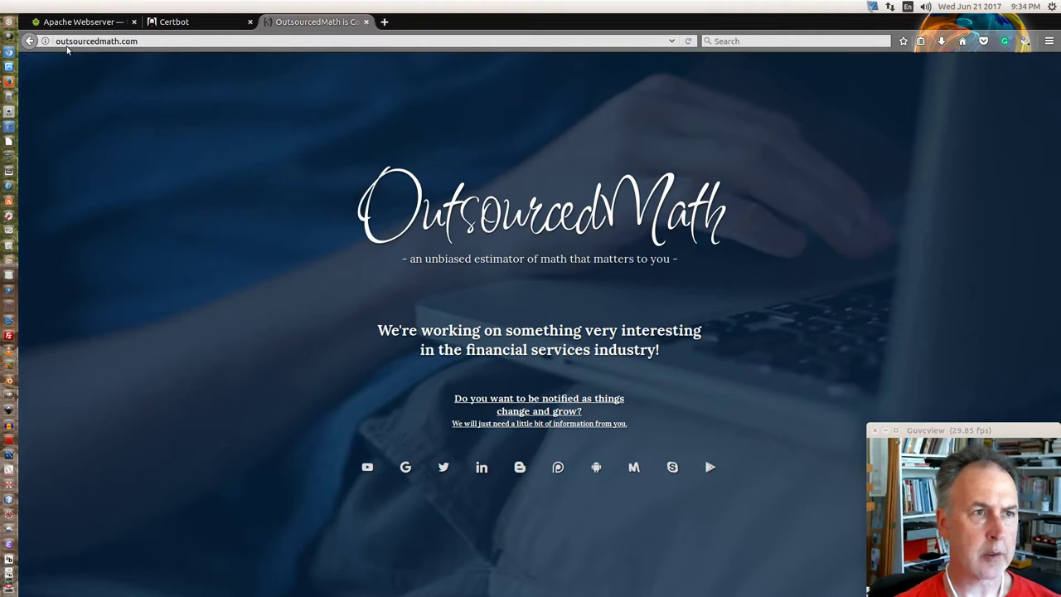
left_click(29, 42)
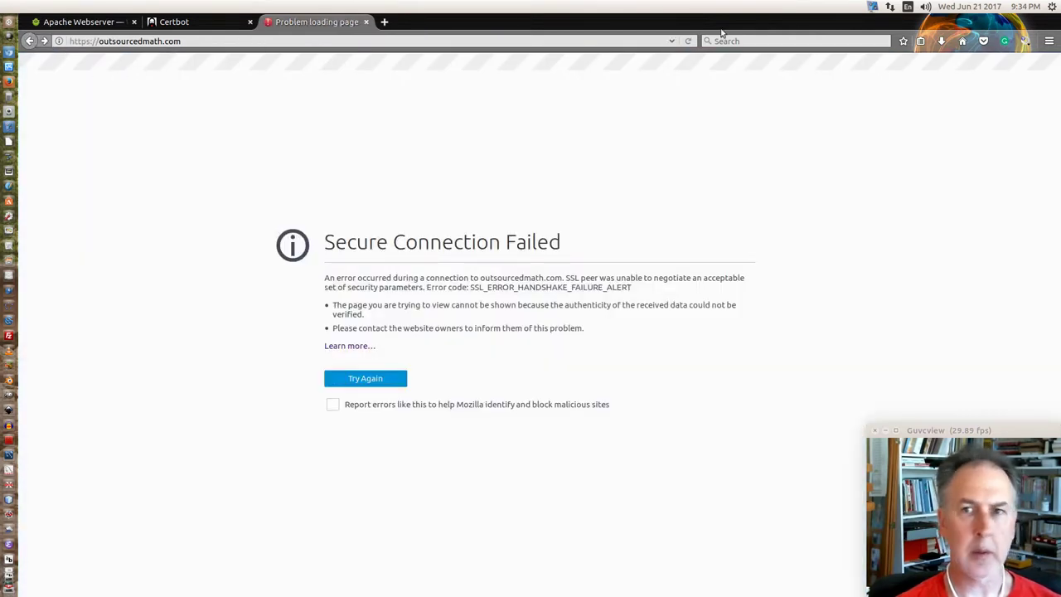
left_click(689, 42)
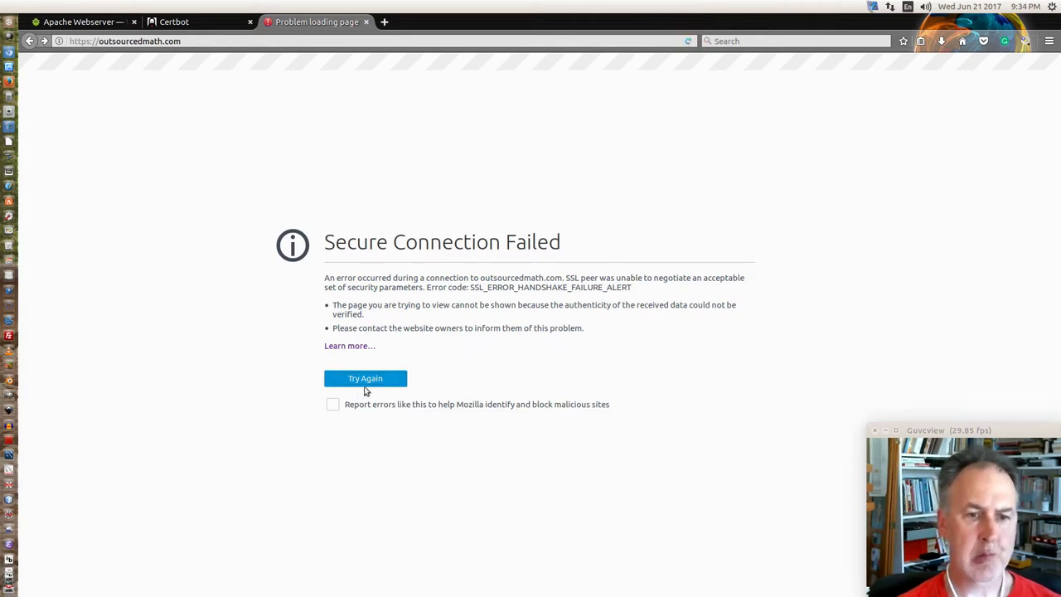
View and close the help article for the connection error, and enable reporting errors like this to Mozilla
left_click(357, 347)
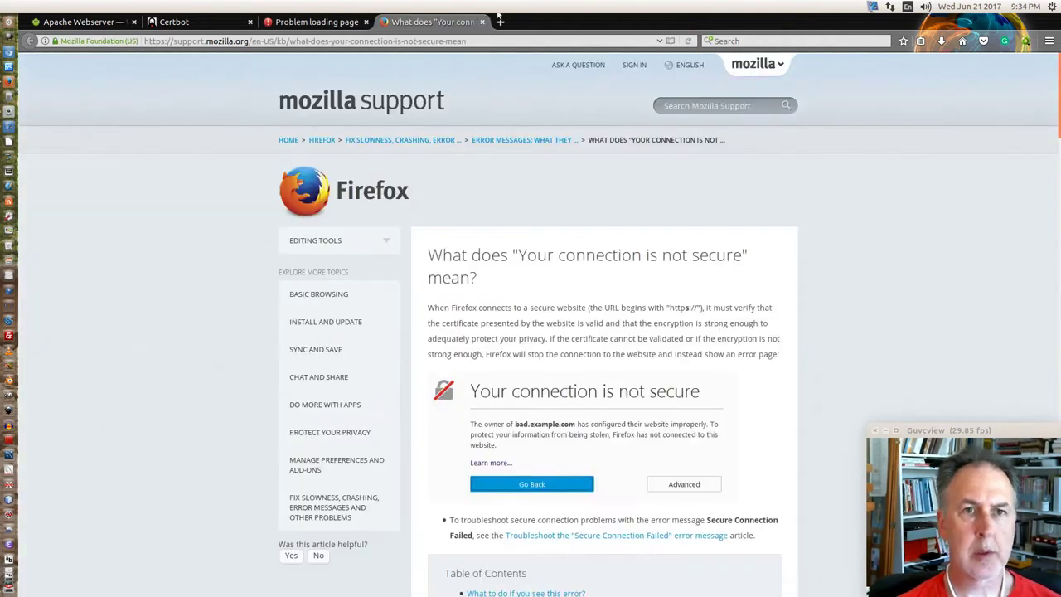
left_click(481, 22)
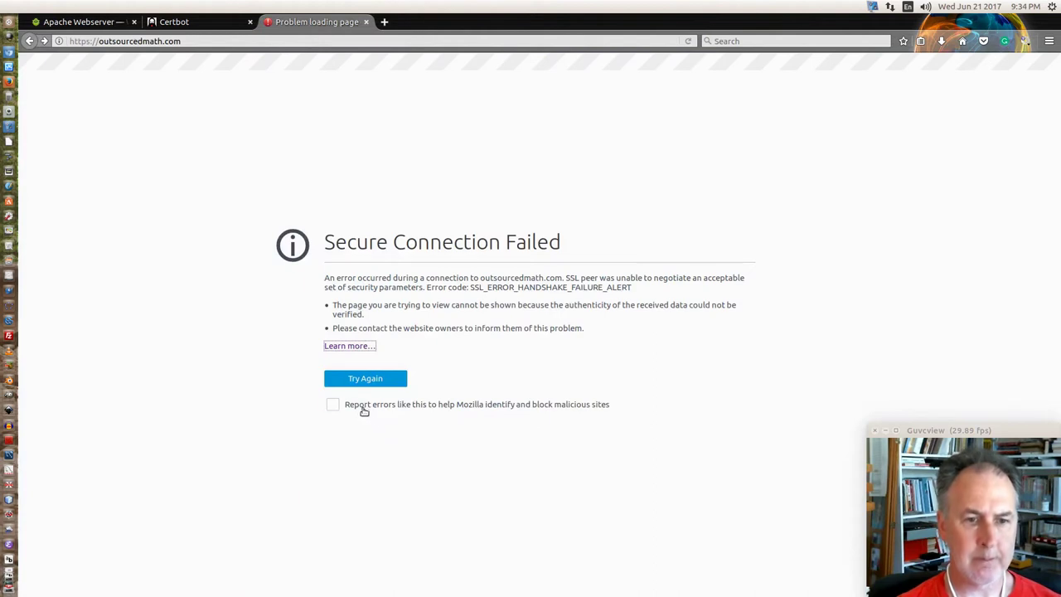
left_click(356, 409)
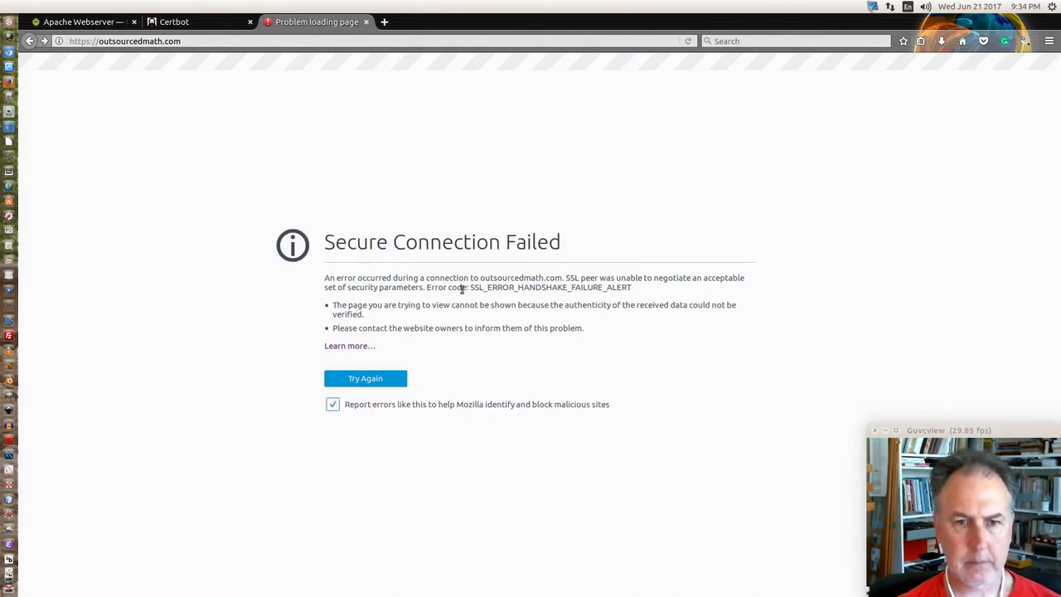
Set the port 443 host's certificate authorities file to /etc/webmin/webmin/outsourcedmath.com.chain and save its SSL options
left_click(176, 23)
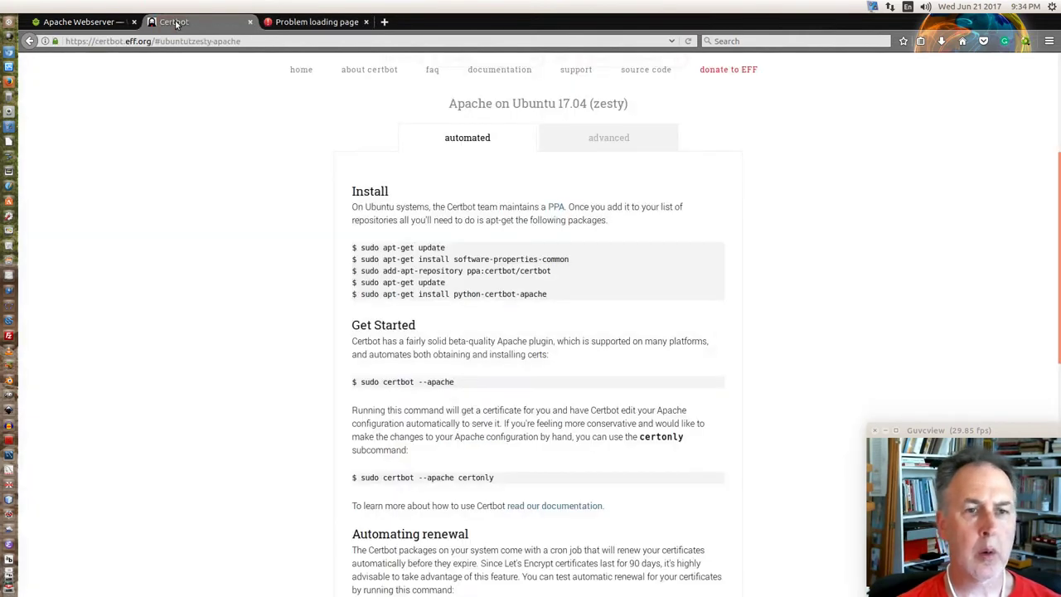
left_click(106, 23)
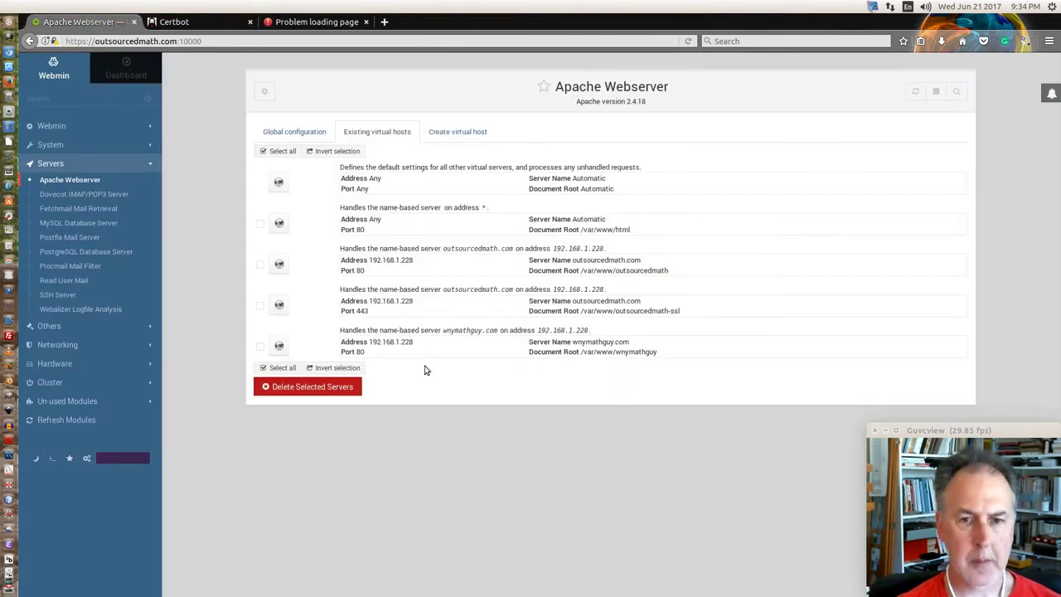
left_click(280, 304)
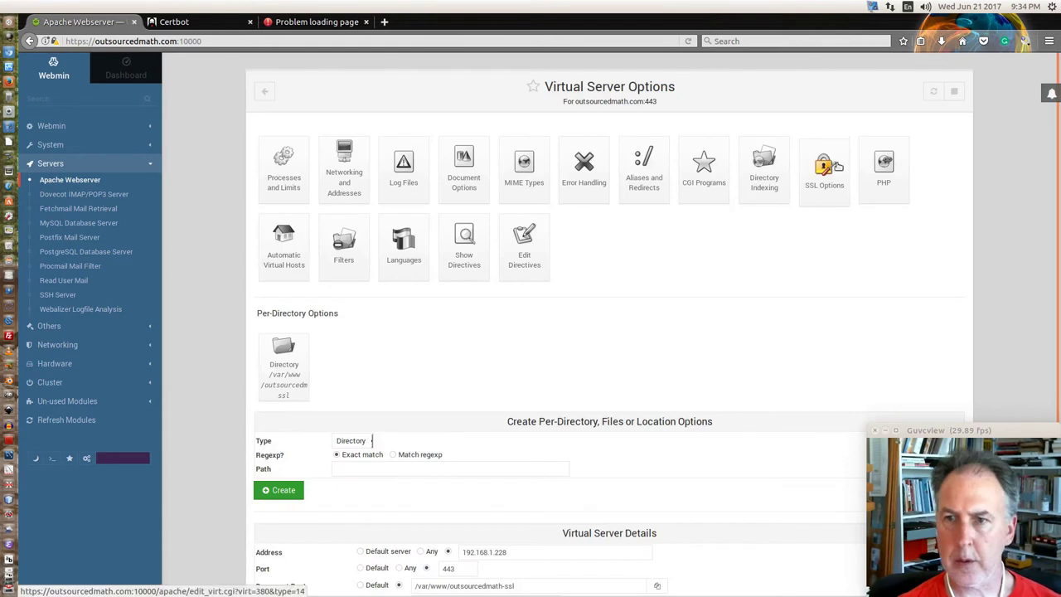
left_click(836, 164)
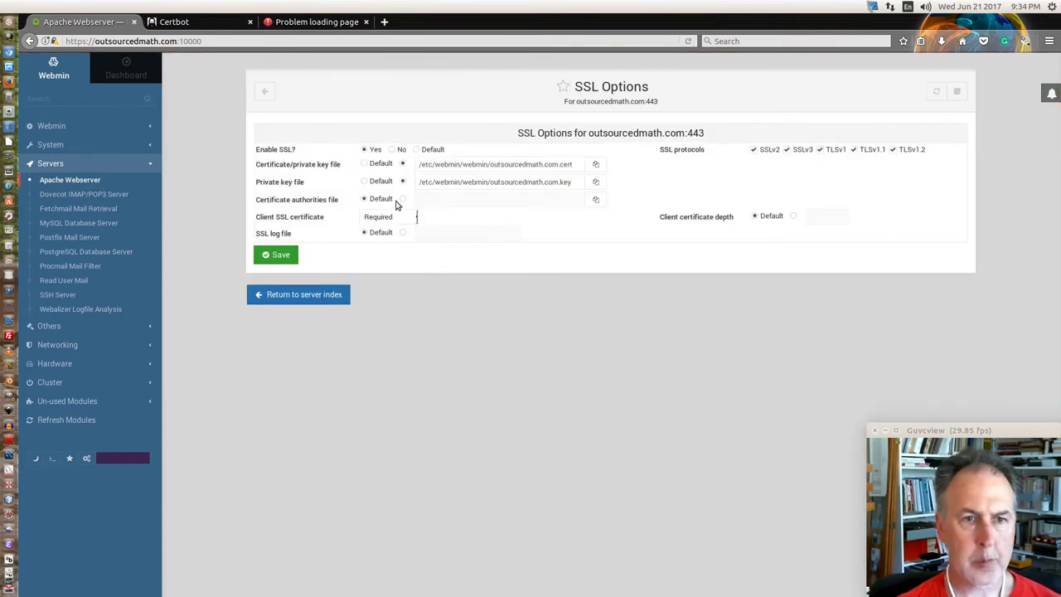
left_click(402, 199)
left_click(524, 200)
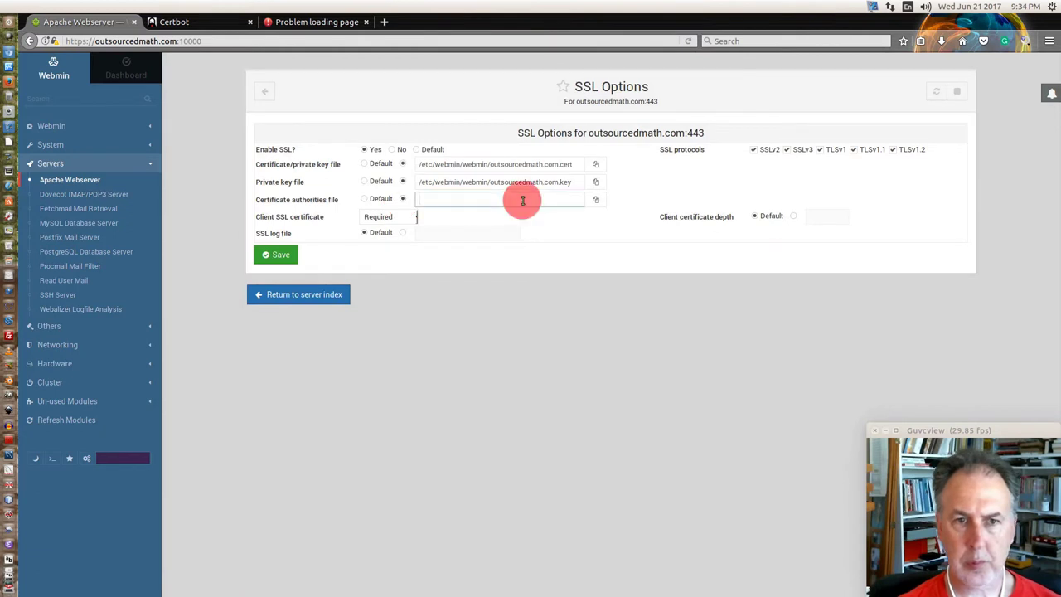
type("/etc/webmin/webmin/outsourcedmath.com.key")
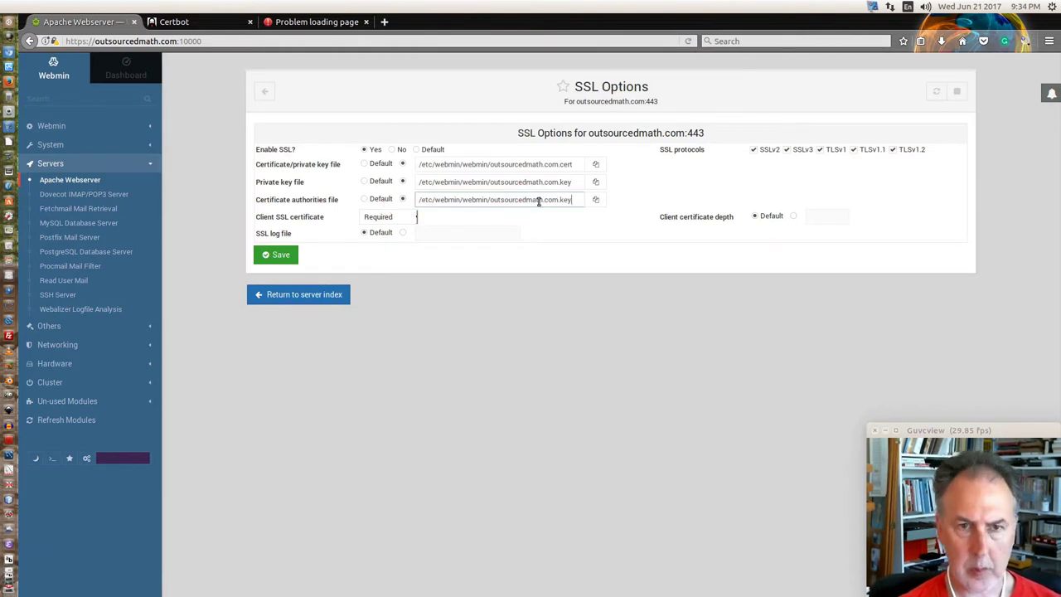
left_click(596, 200)
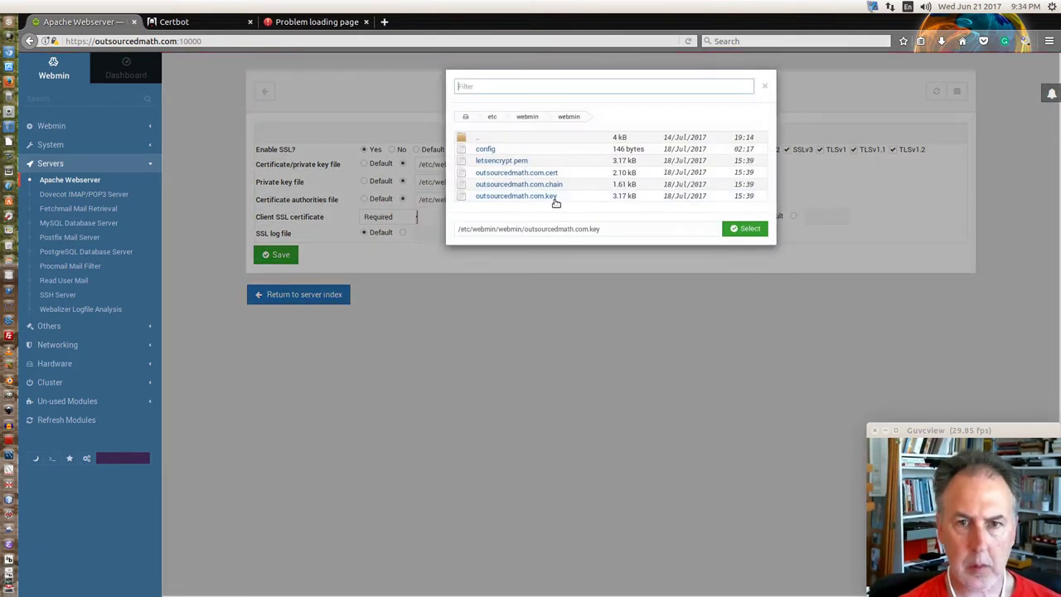
left_click(547, 185)
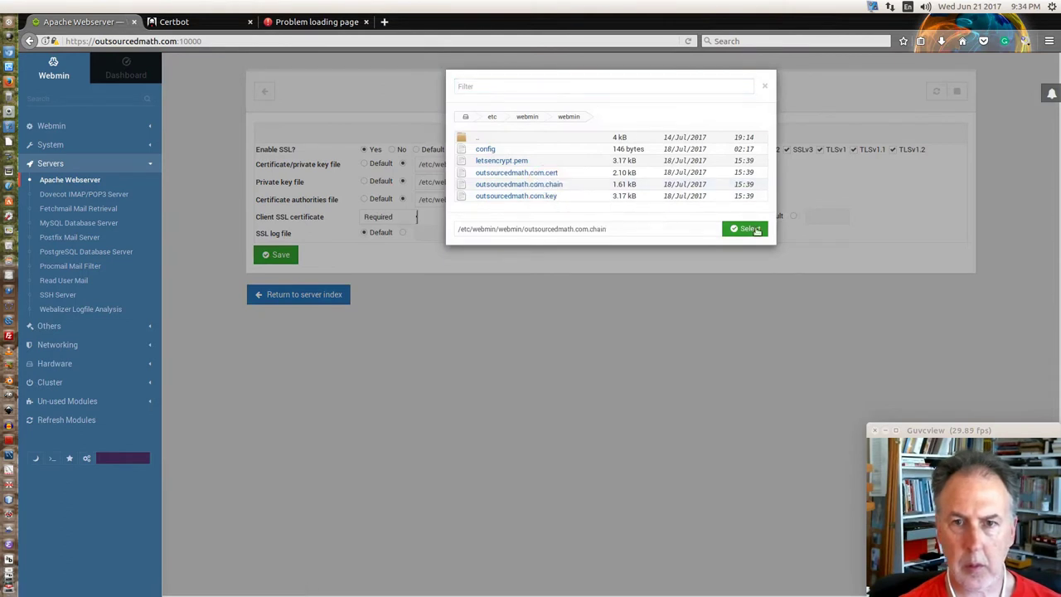
left_click(745, 233)
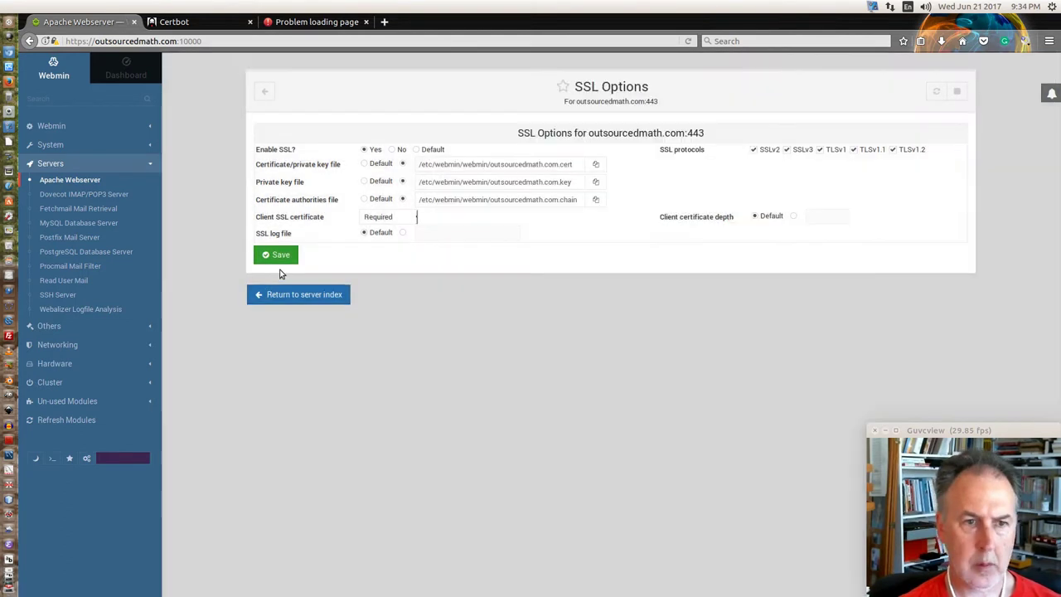
left_click(278, 257)
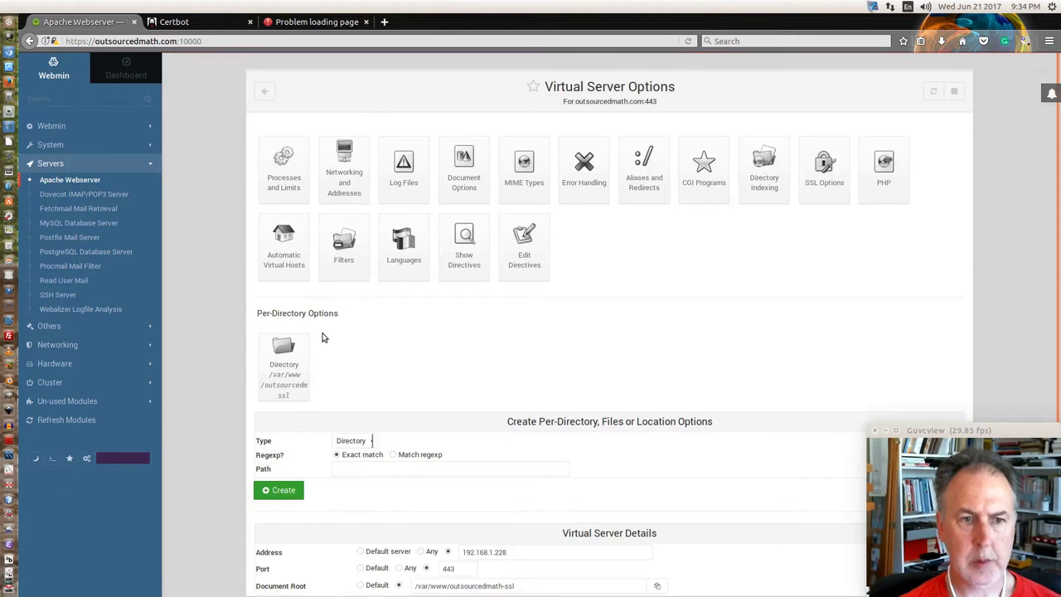
Save the virtual server details of the outsourcedmath.com port 443 host and apply the changes to Apache
scroll(268, 506, "down", 1)
scroll(268, 505, "down", 1)
left_click(278, 537)
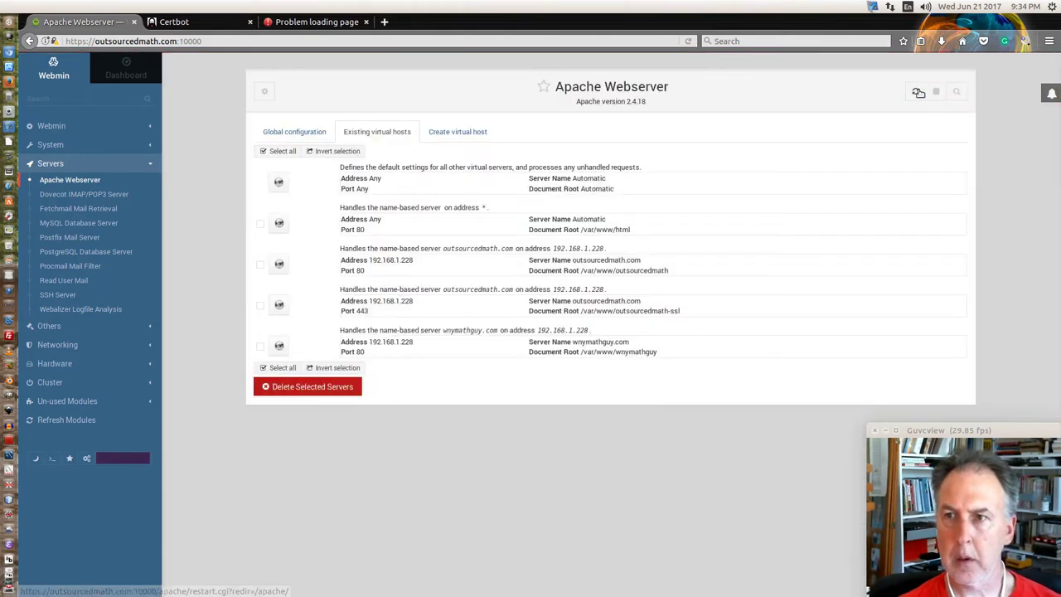
left_click(919, 93)
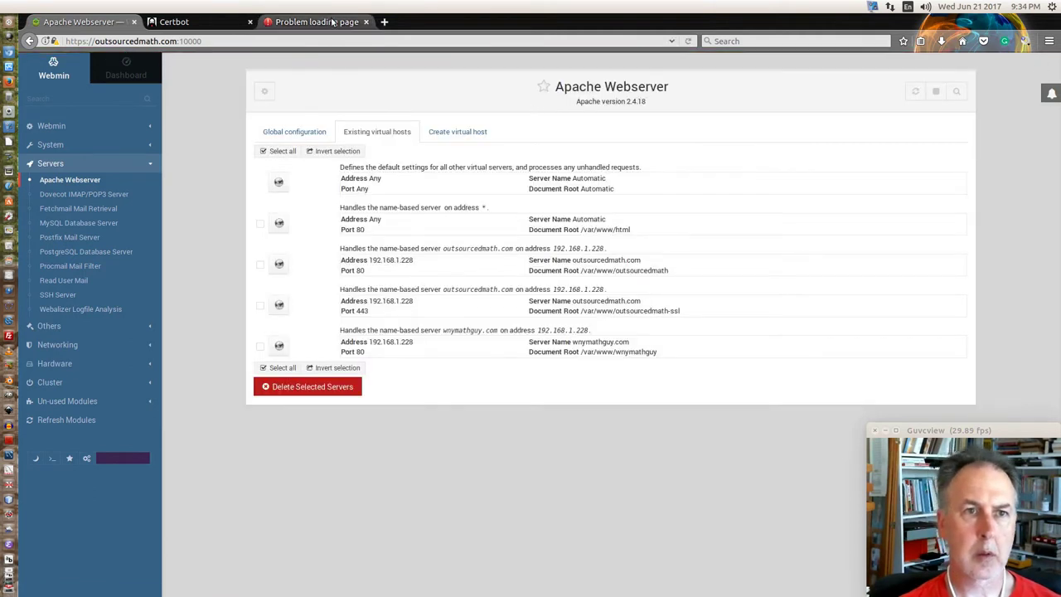
left_click(330, 23)
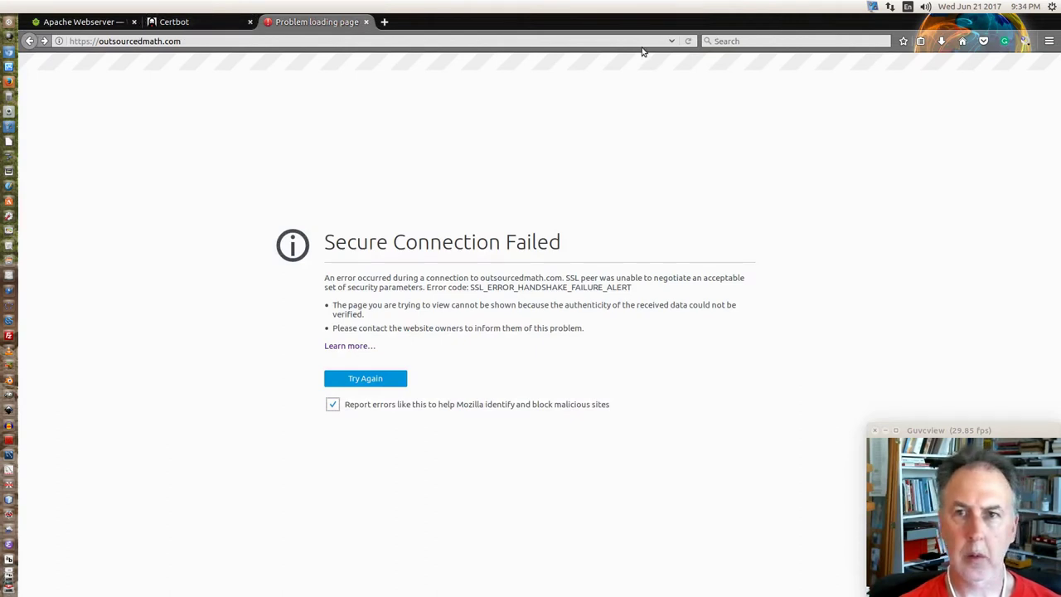
left_click(687, 41)
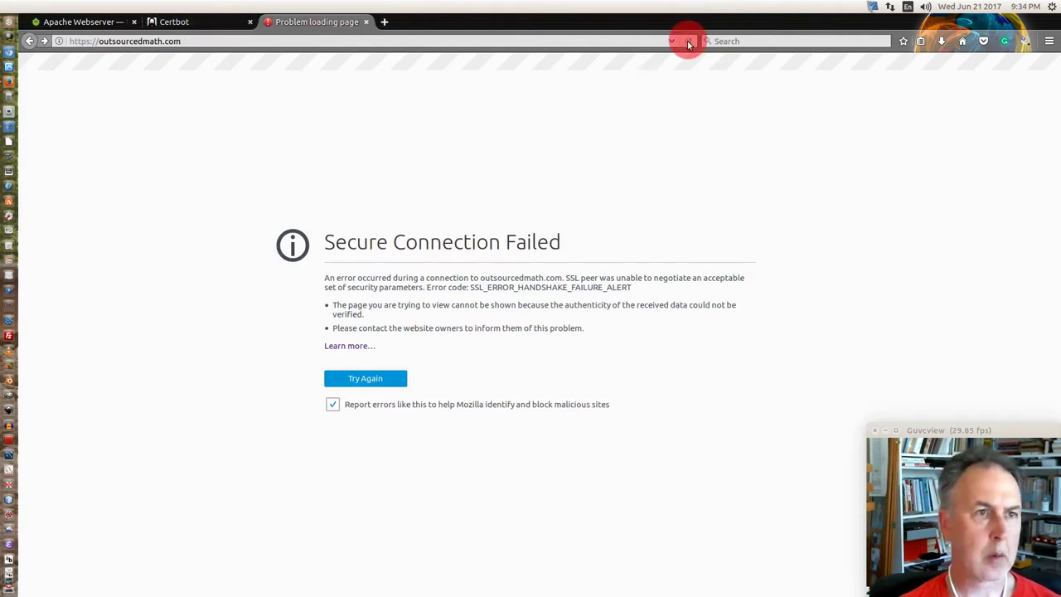
left_click(268, 41)
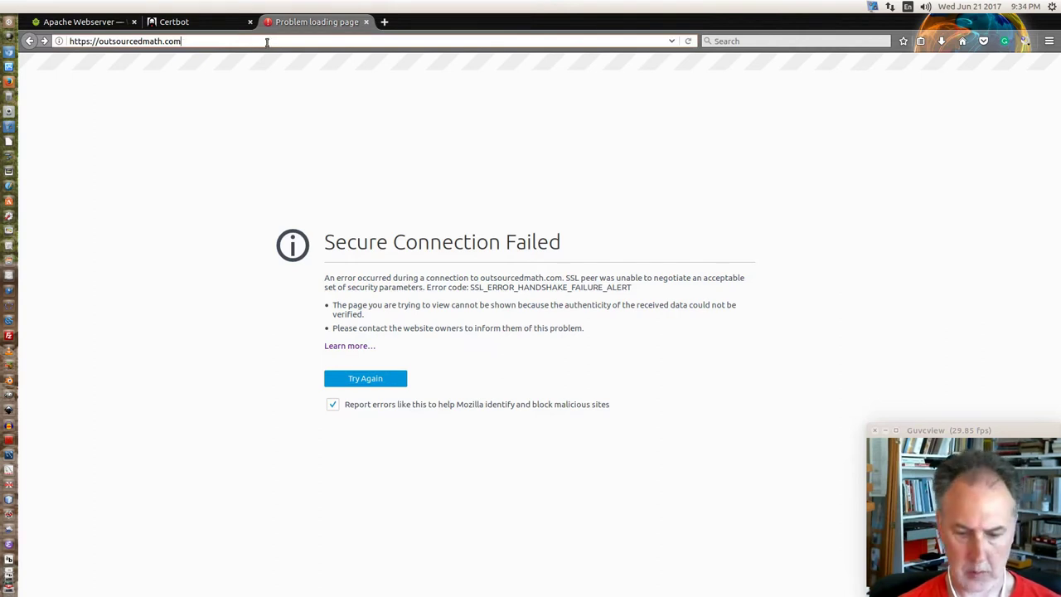
left_click(378, 406)
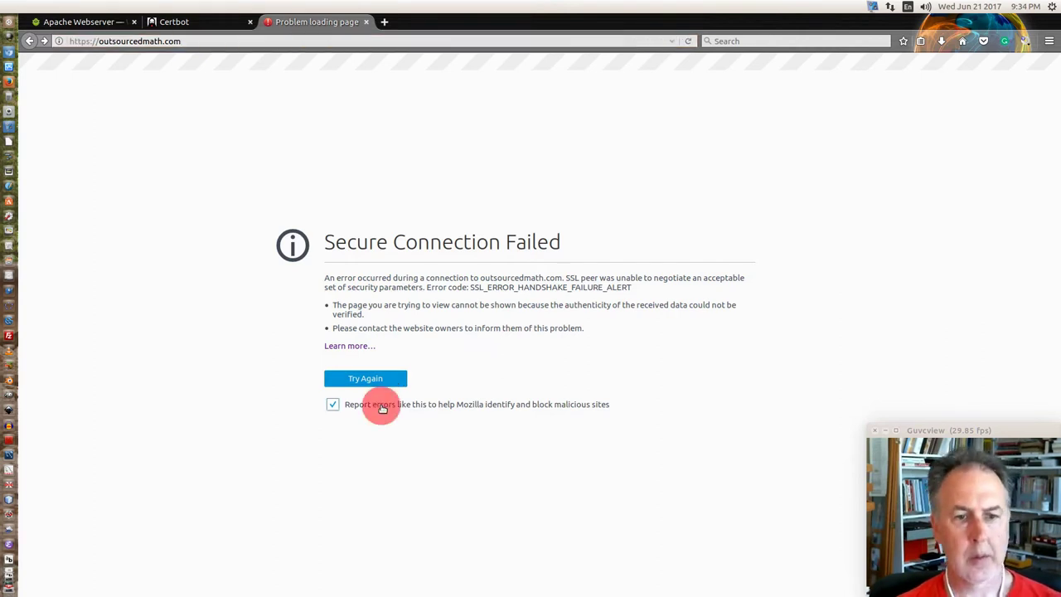
left_click(381, 378)
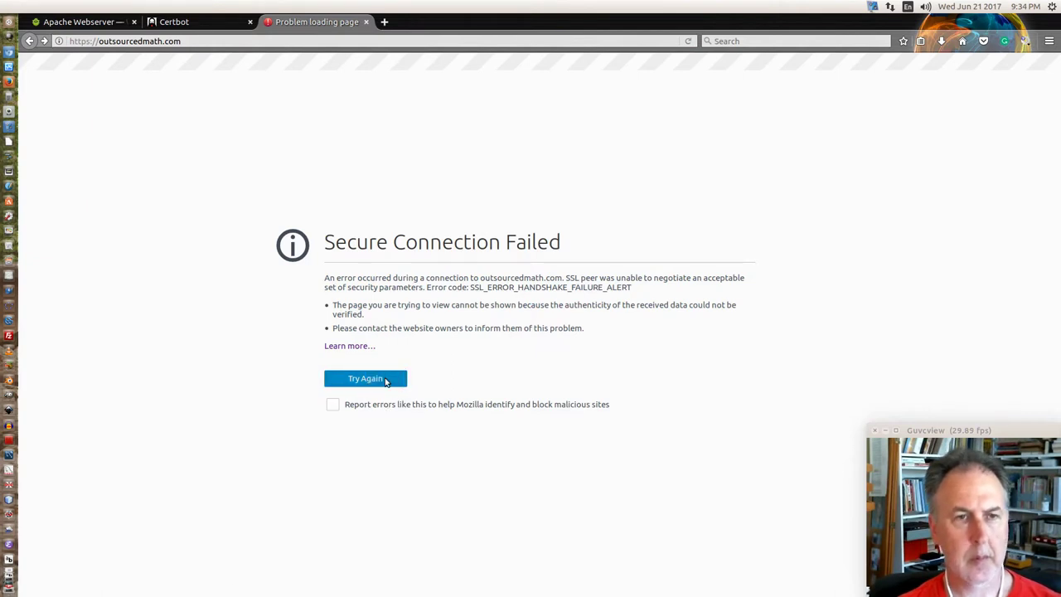
left_click(455, 235)
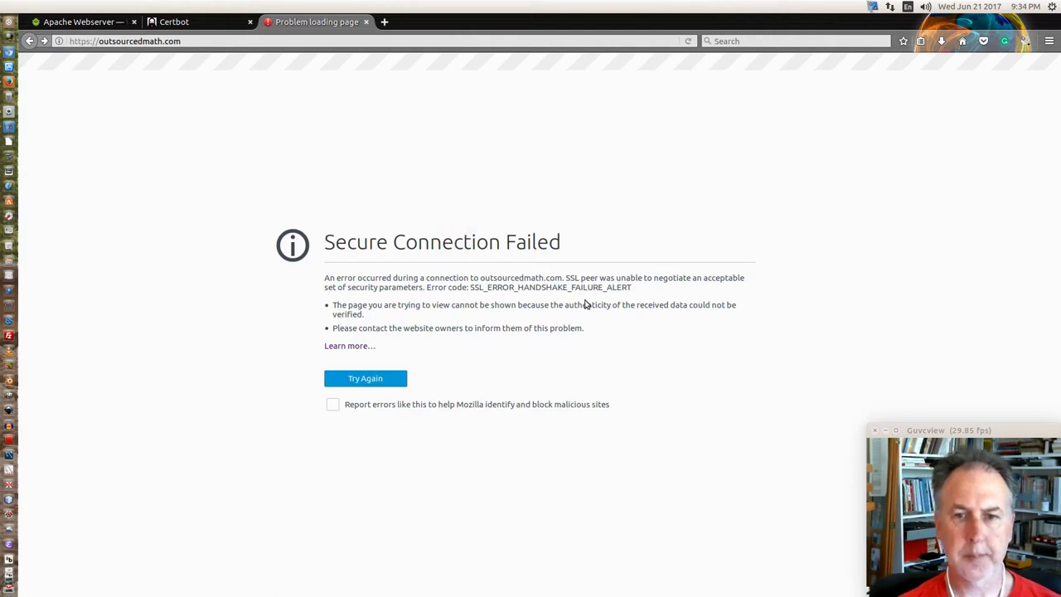
Set the client SSL certificate to Optional for the outsourcedmath.com port 443 host and save its SSL options
left_click(79, 23)
left_click(280, 305)
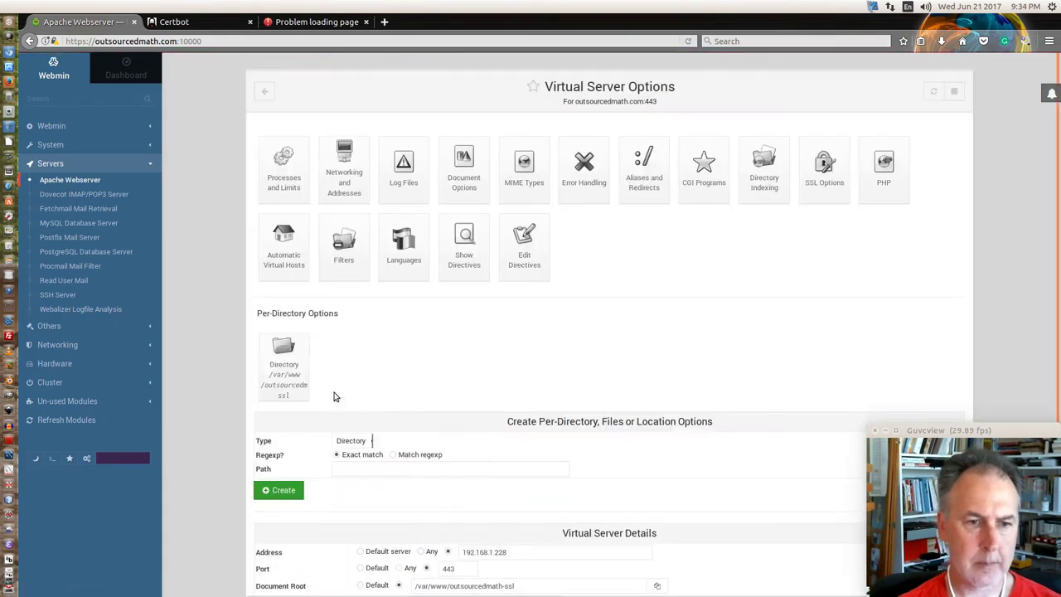
left_click(823, 181)
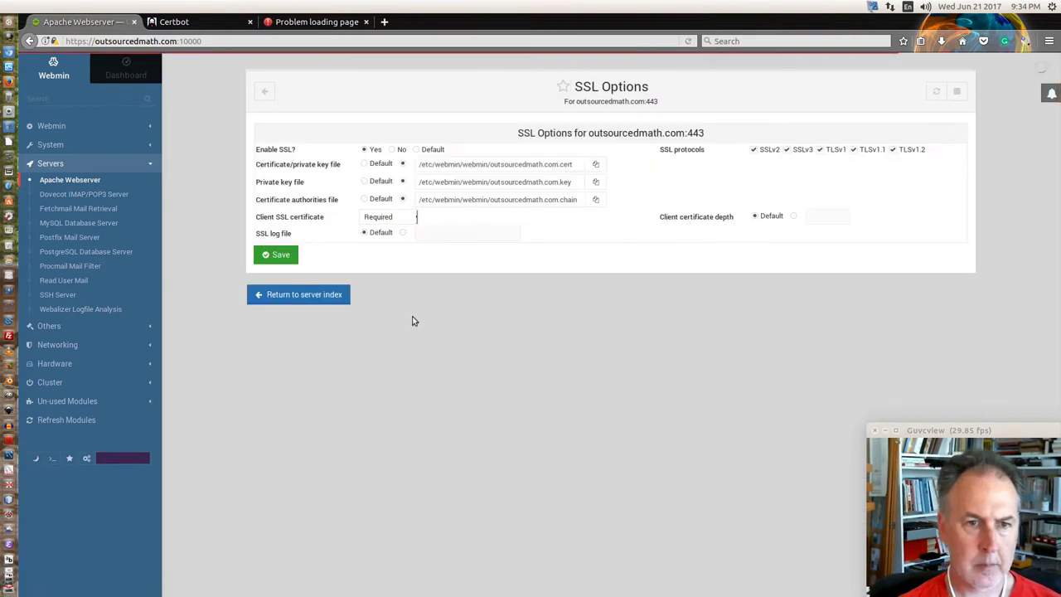
left_click(381, 218)
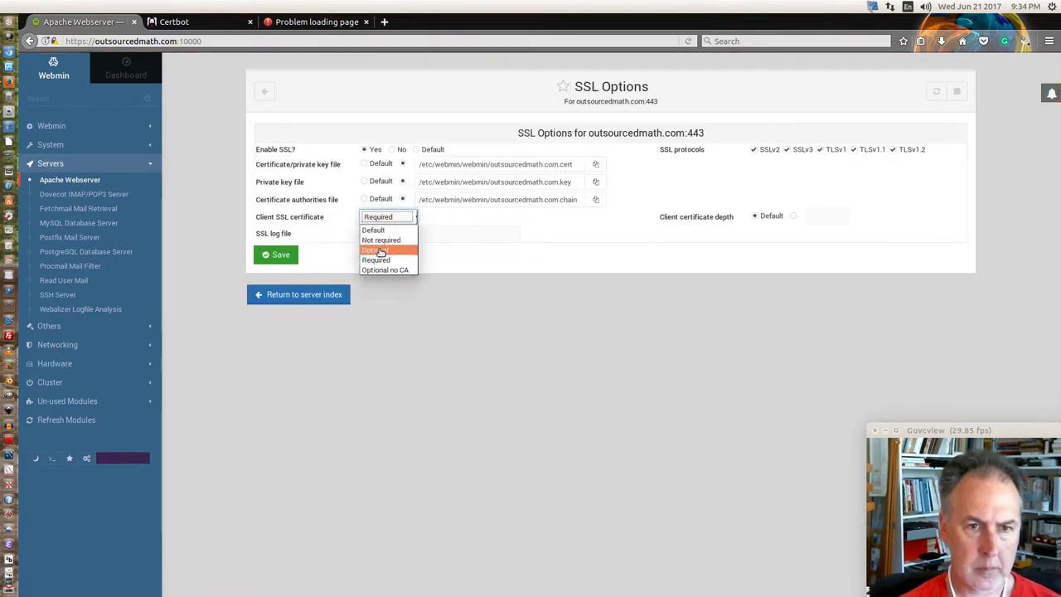
left_click(380, 250)
left_click(284, 261)
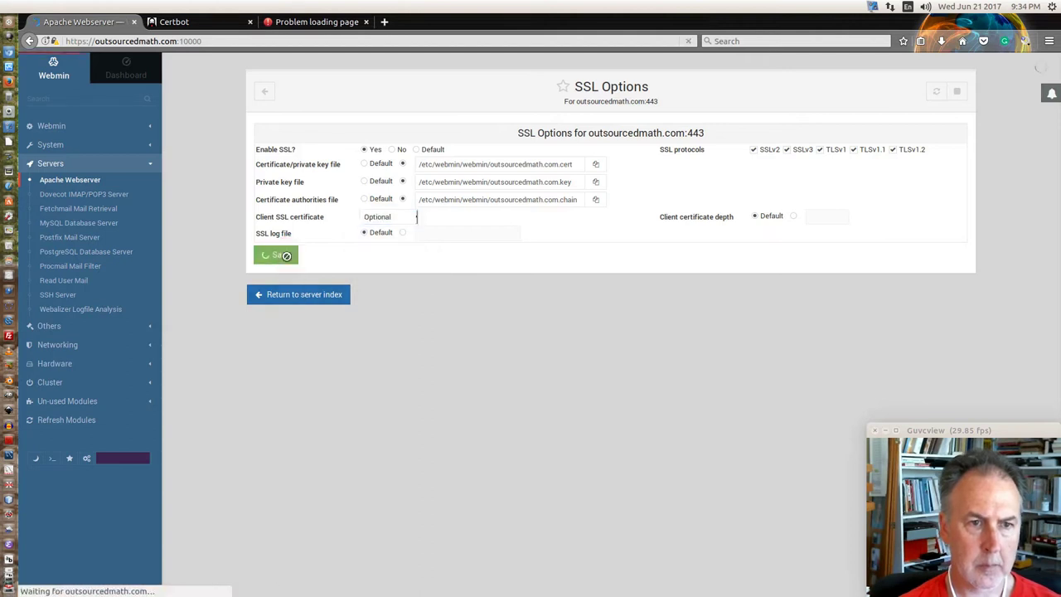
scroll(315, 427, "down", 2)
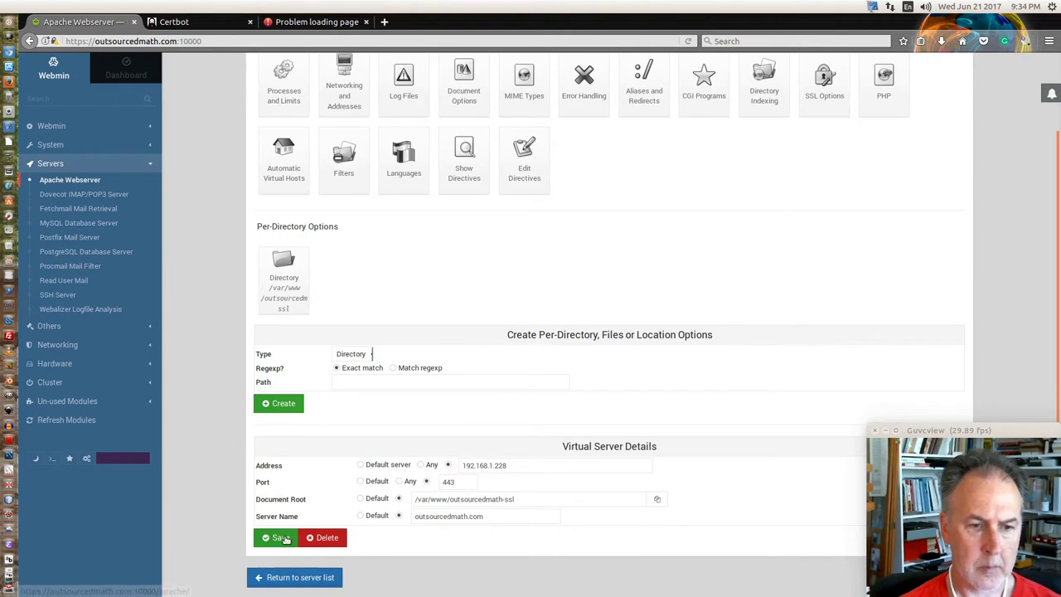
left_click(279, 538)
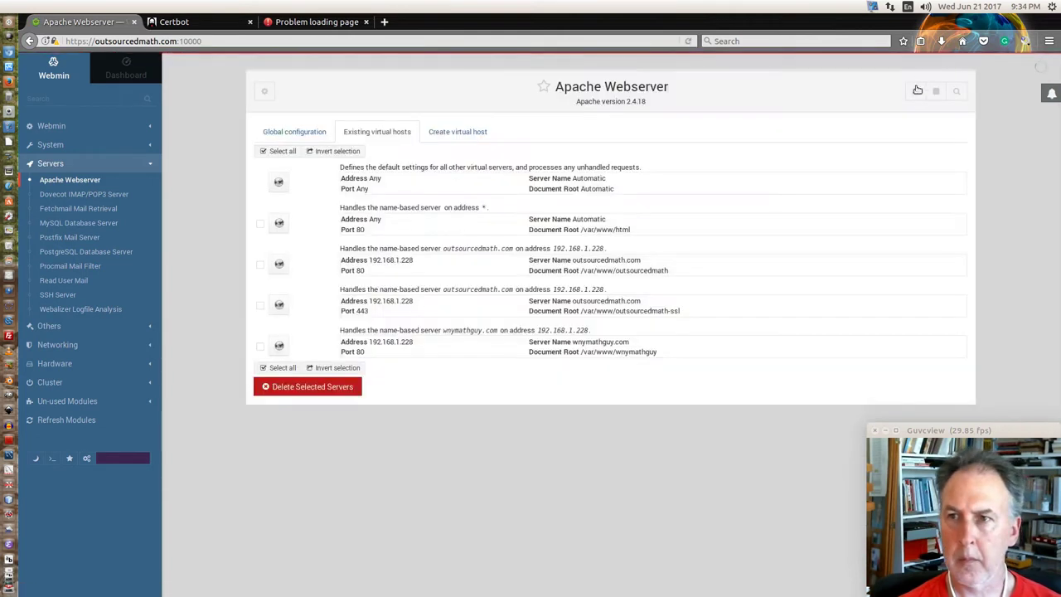
left_click(916, 94)
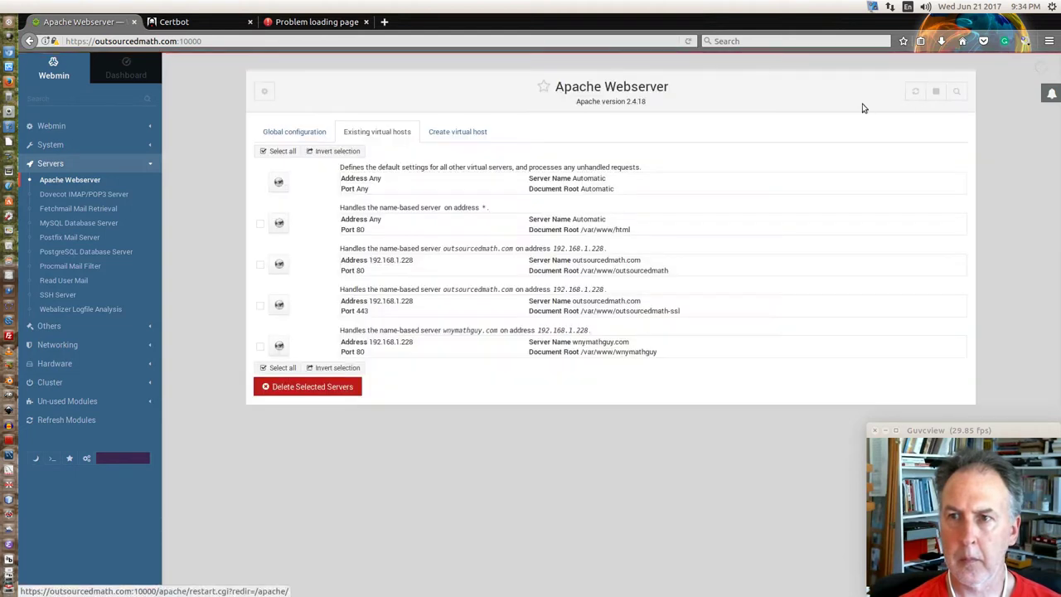
left_click(314, 22)
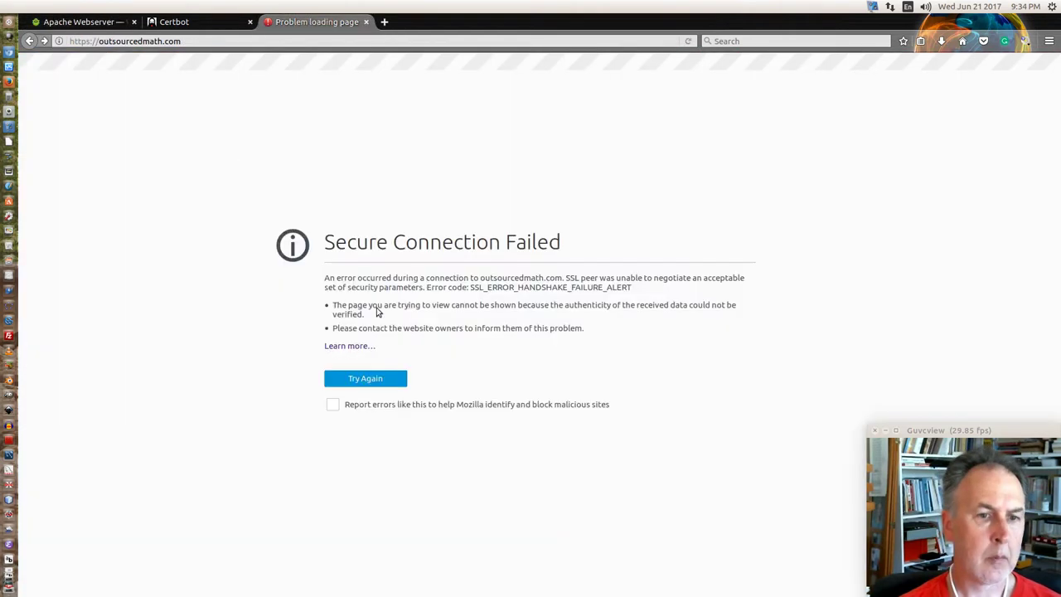
left_click(363, 381)
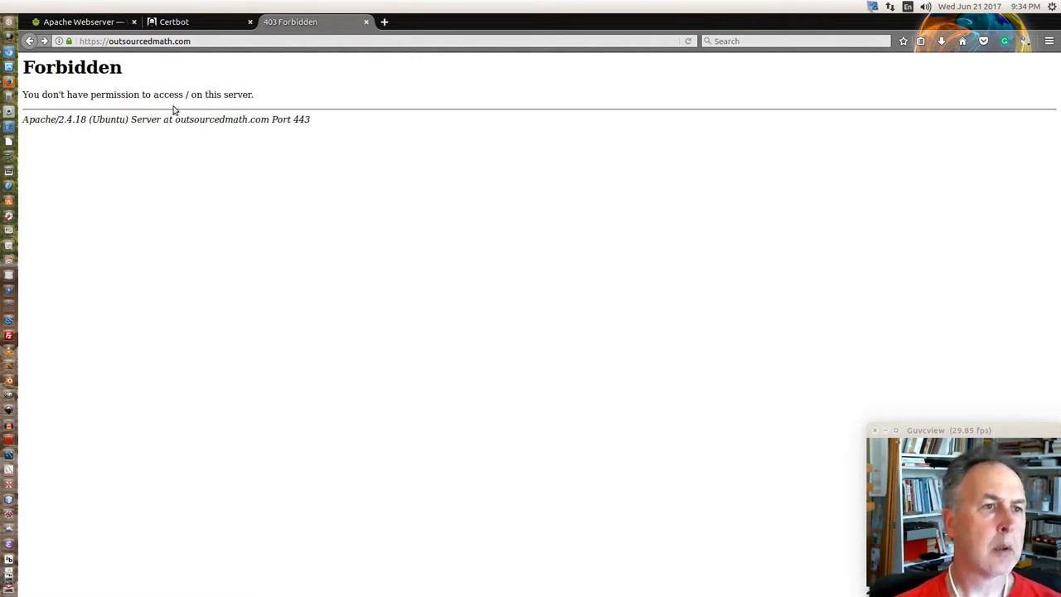
Open Webmin's File Manager at the /var/www/outsourcedmath-ssl folder to check the secure site's files
left_click(83, 21)
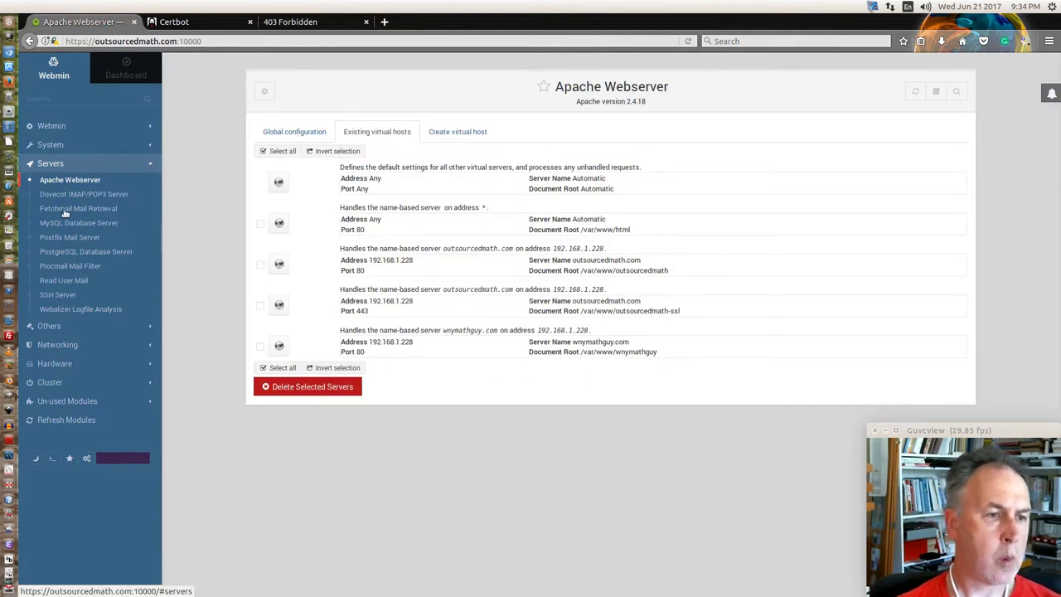
left_click(54, 326)
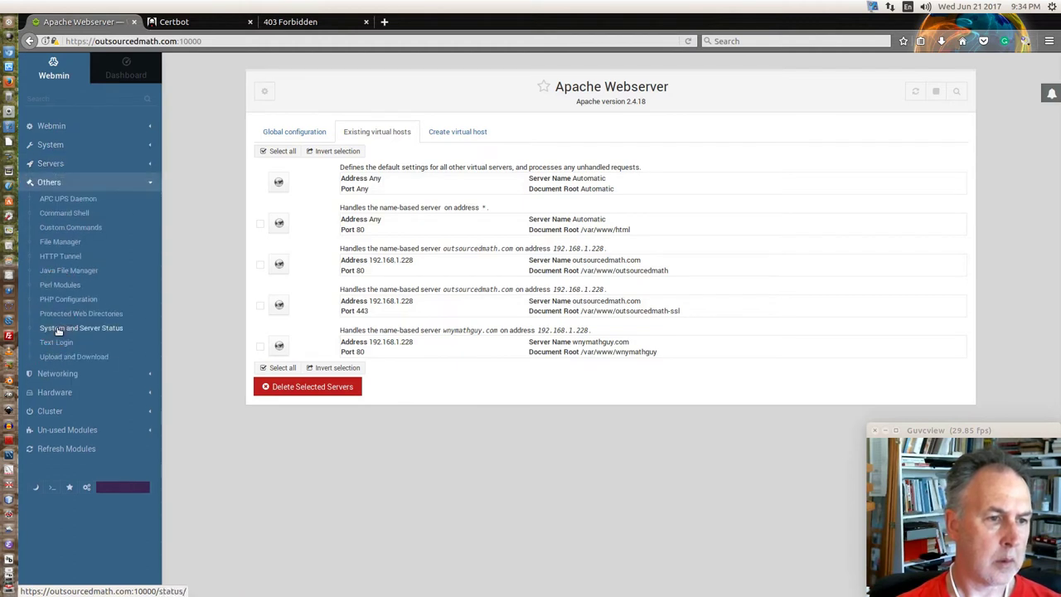
left_click(58, 242)
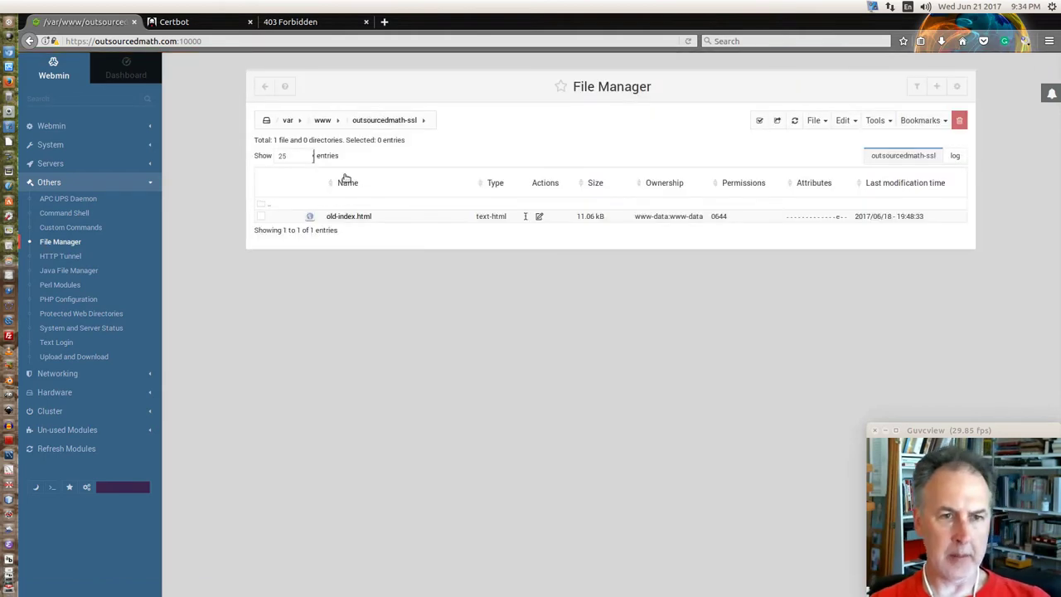
Look over the Certbot instructions for Apache on Ubuntu 17.04, including automatic renewal, and close the page
left_click(190, 22)
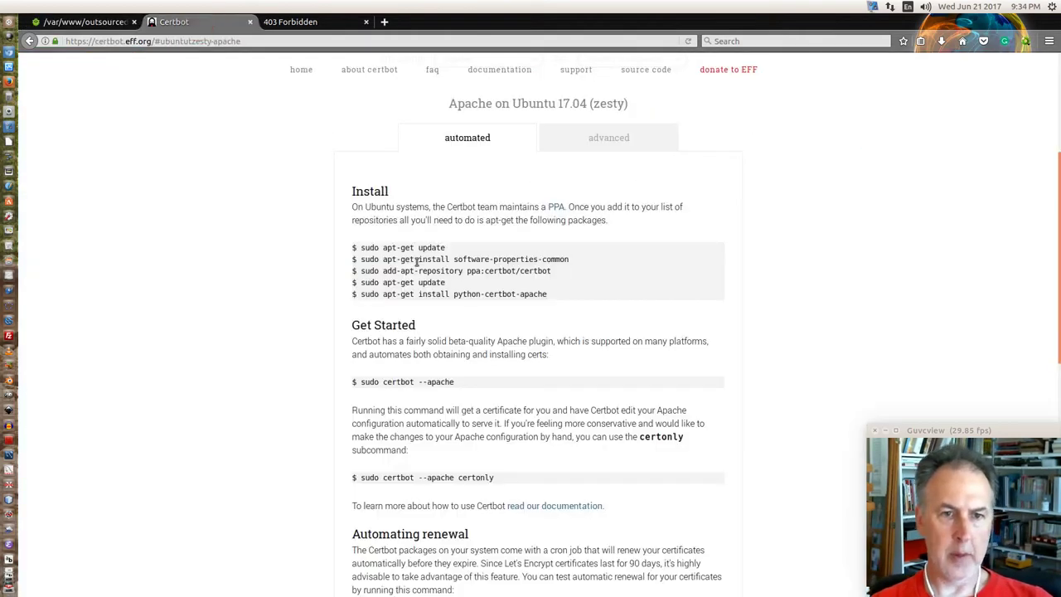
scroll(448, 470, "down", 1)
scroll(447, 461, "down", 4)
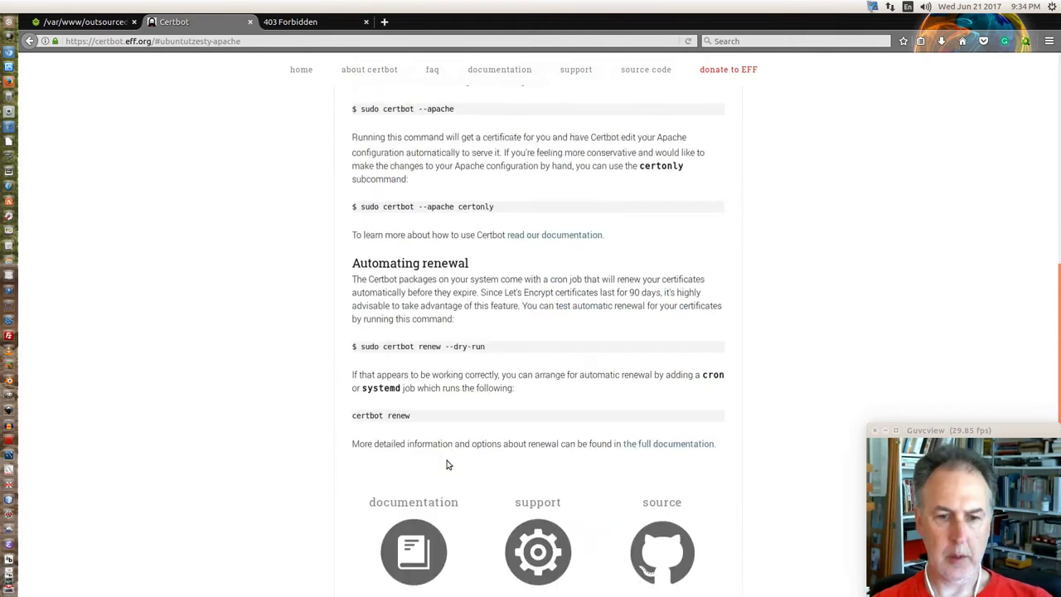
scroll(429, 388, "up", 9)
scroll(423, 356, "up", 3)
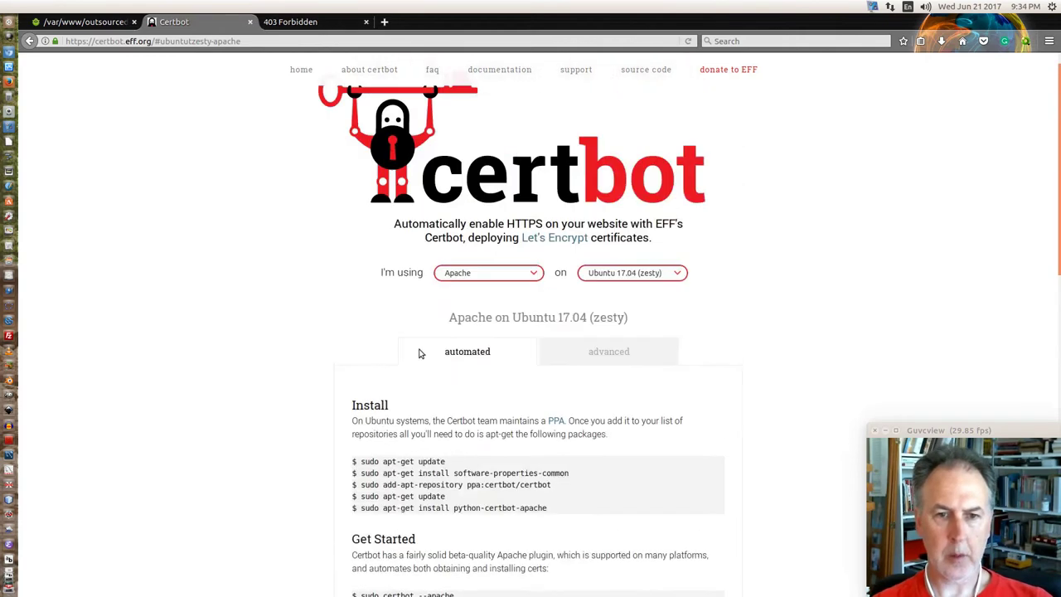
key("ctrl+w")
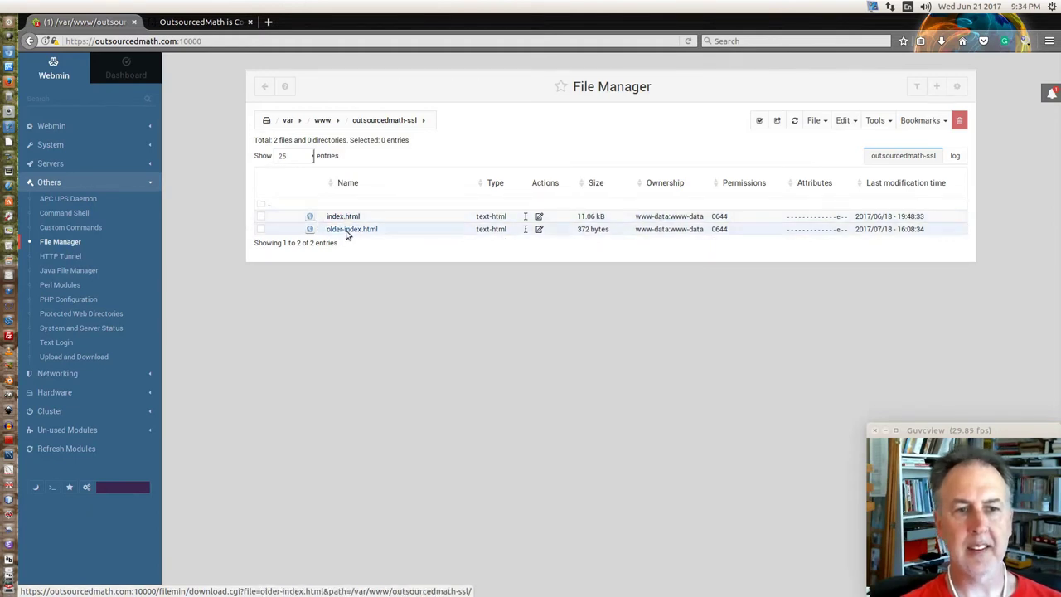
left_click(208, 22)
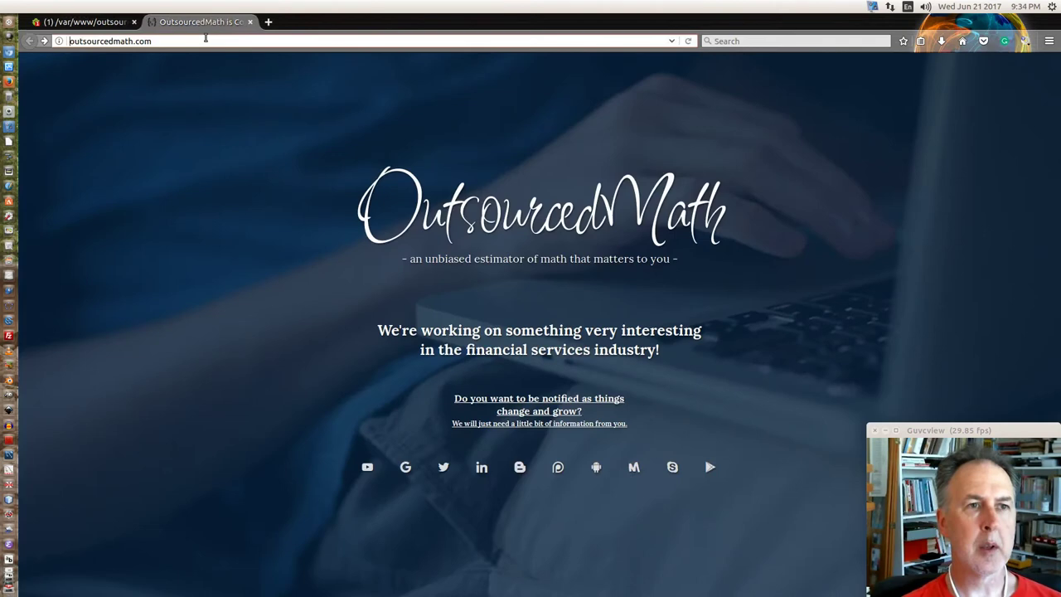
left_click(44, 41)
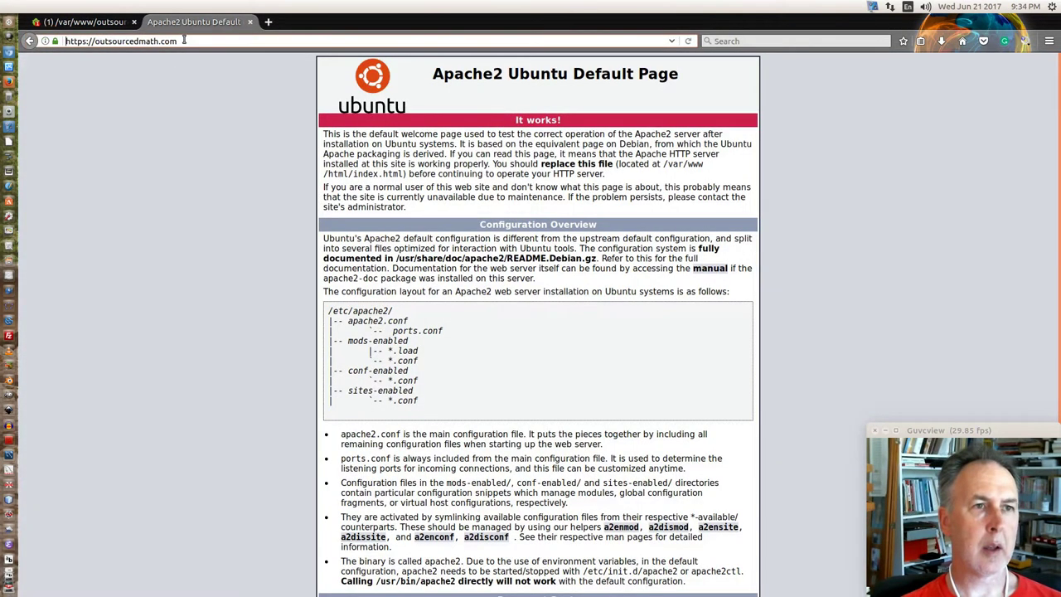
left_click(688, 40)
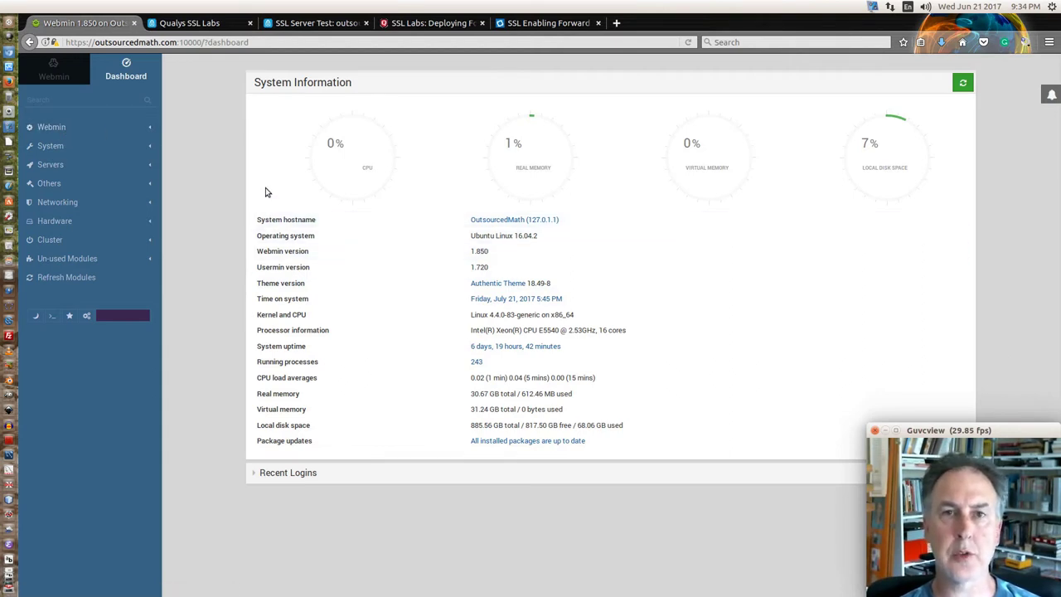
Review the Qualys SSL Labs report for outsourcedmath.com and the Qualys blog article on configuring forward secrecy
left_click(197, 29)
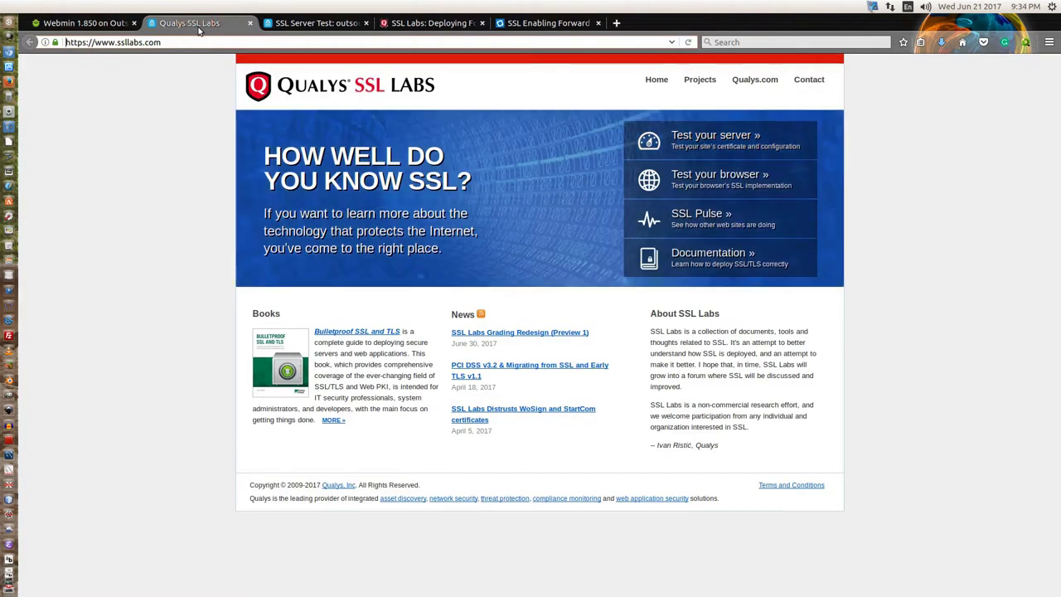
left_click(318, 23)
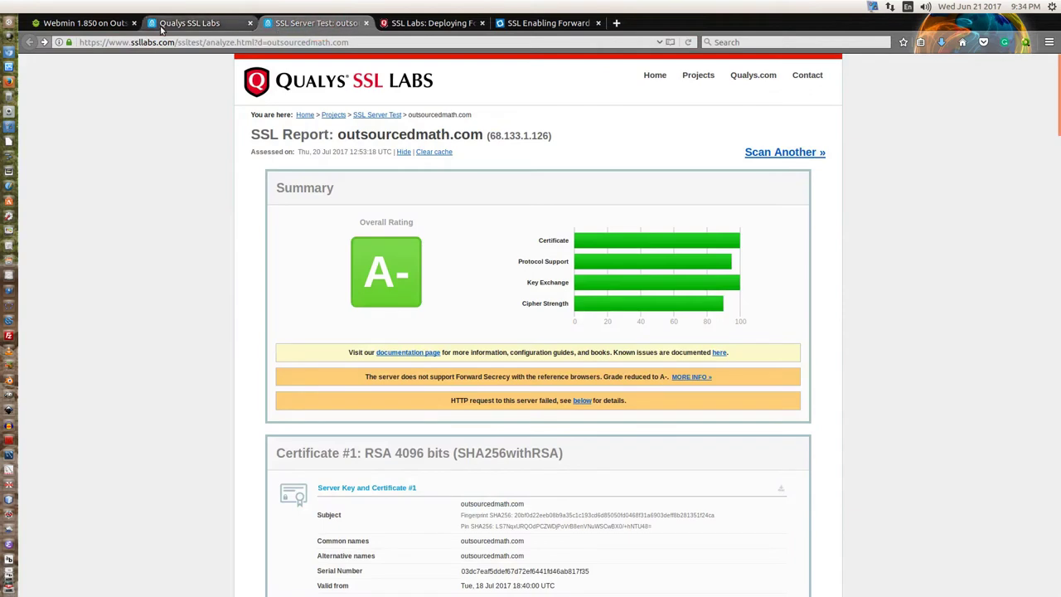
left_click(82, 23)
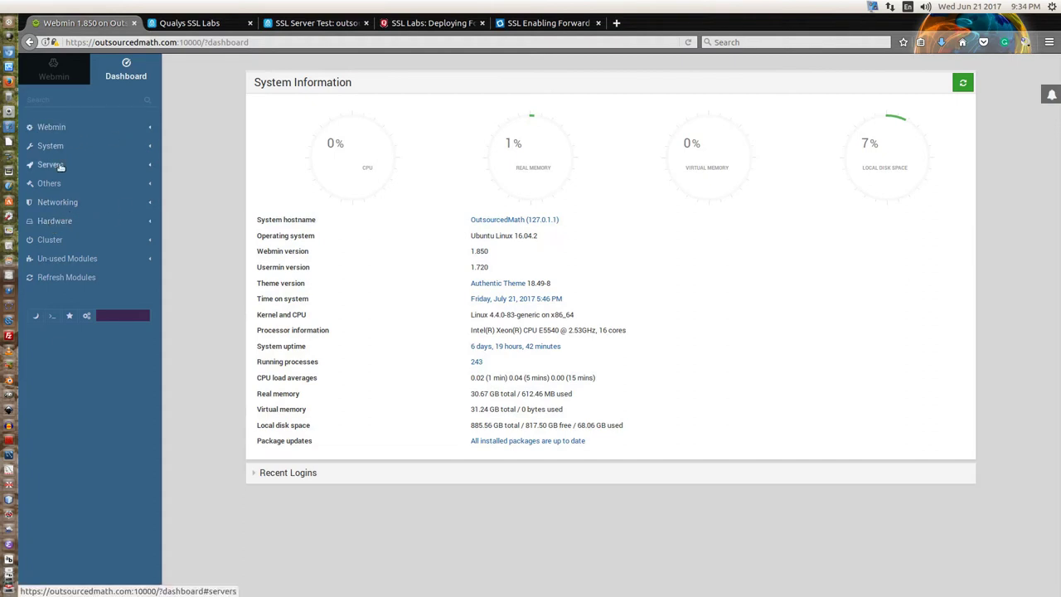
left_click(334, 25)
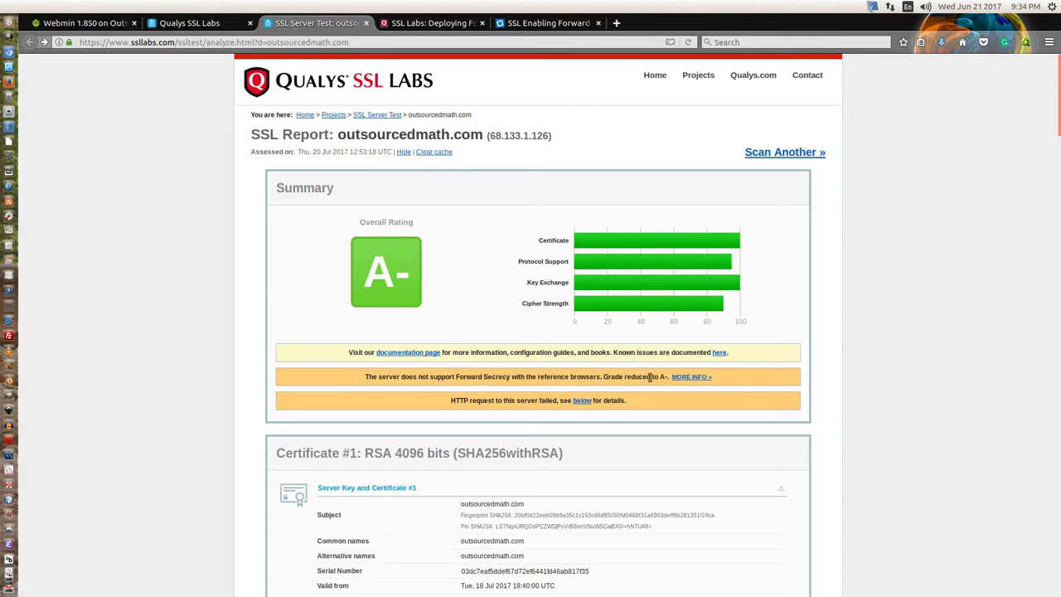
left_click(432, 24)
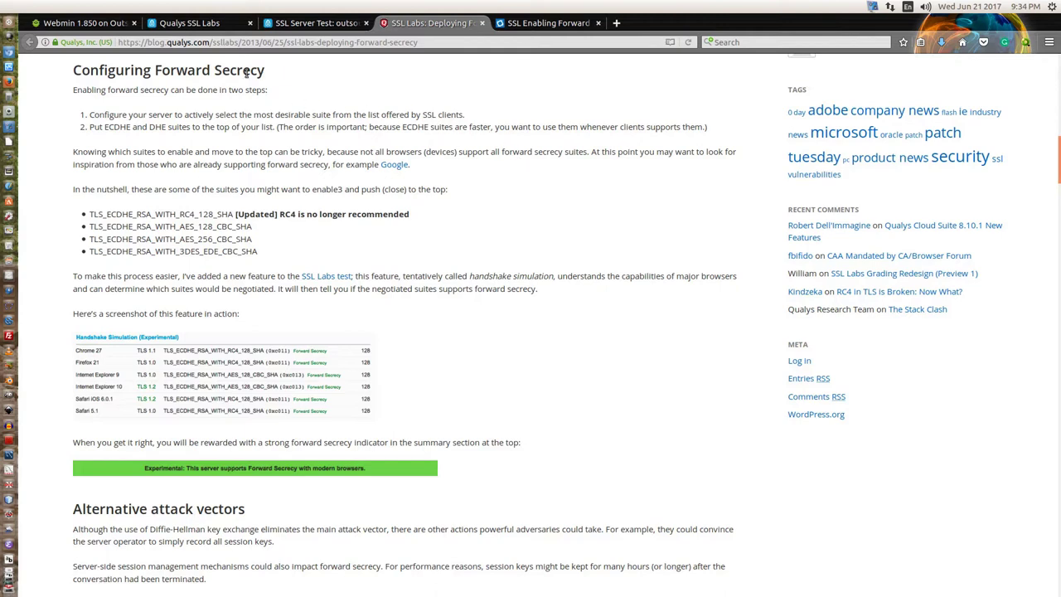
Open /etc/apache2/mods-available/ssl.conf for editing among the Apache global config files in Webmin
left_click(108, 24)
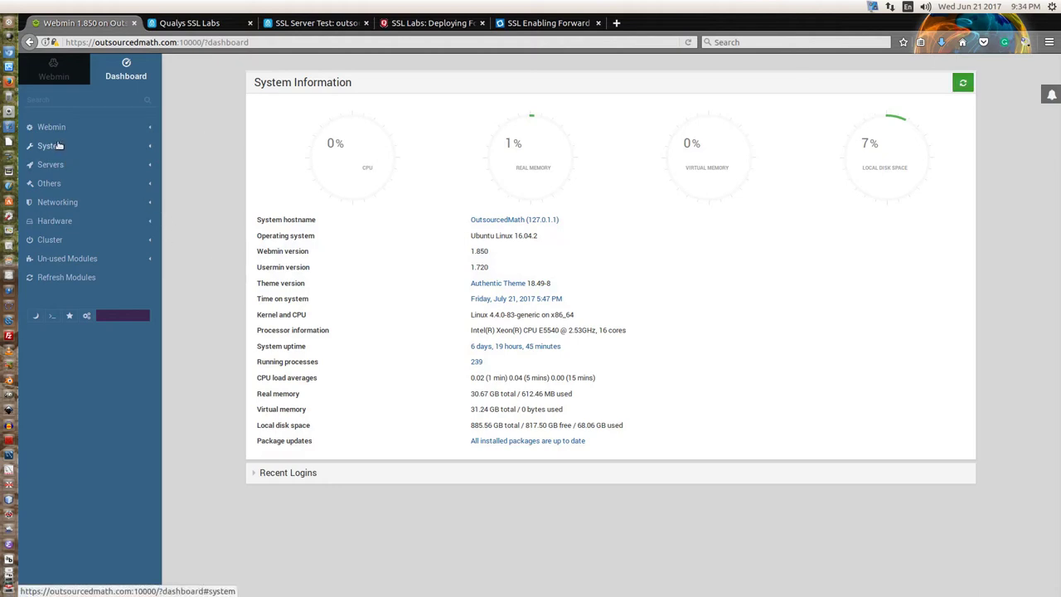
left_click(58, 167)
left_click(58, 181)
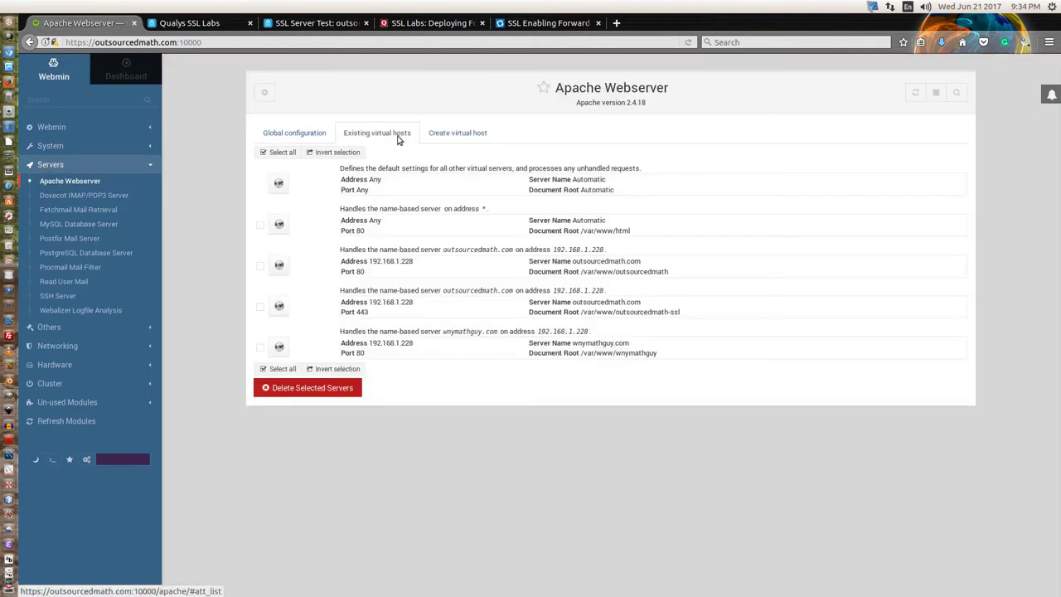
left_click(300, 138)
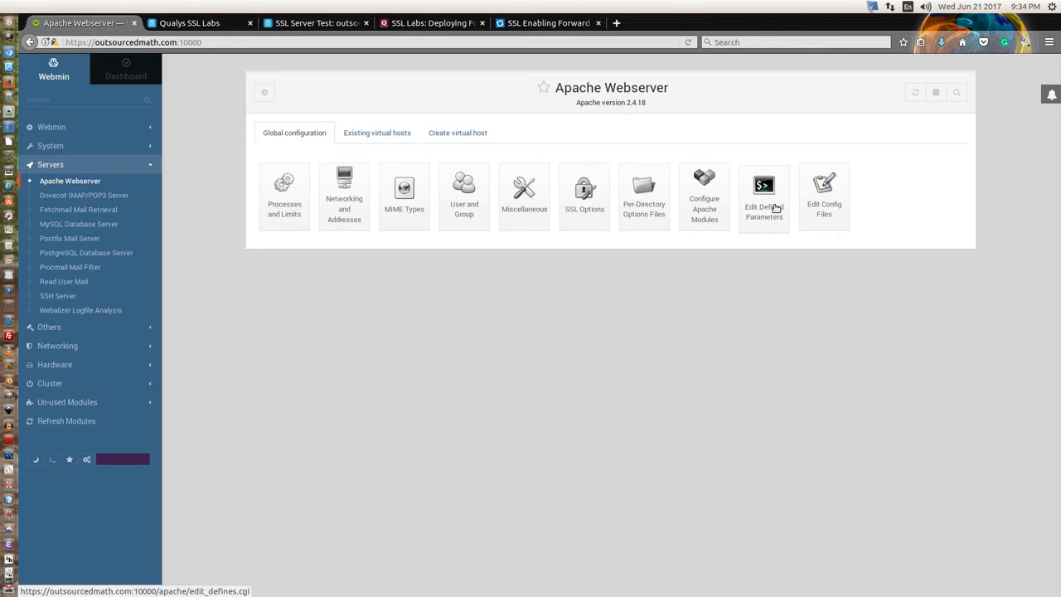
left_click(817, 204)
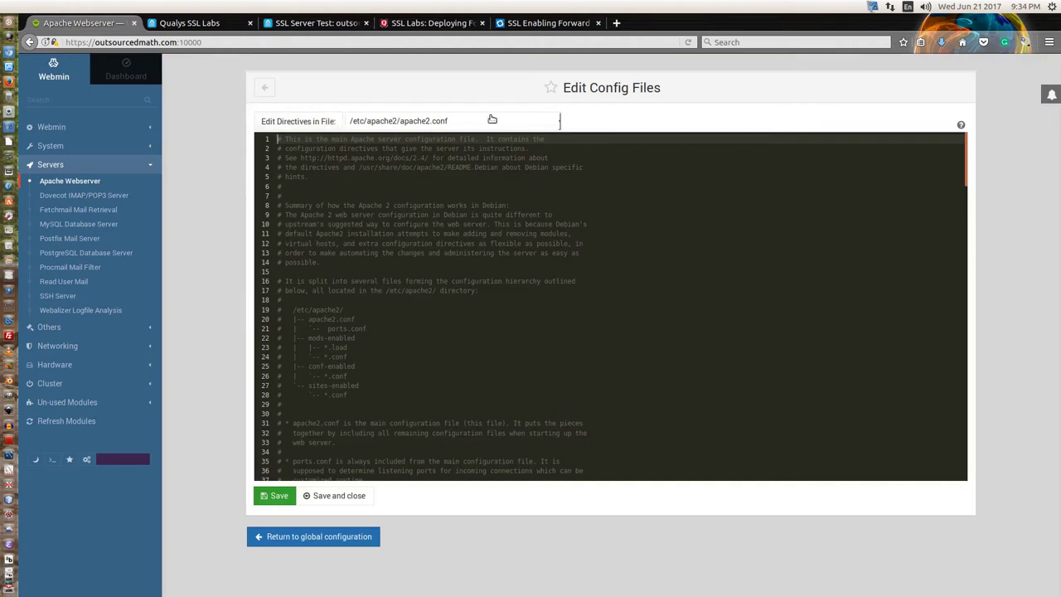
left_click(553, 124)
scroll(533, 232, "down", 15)
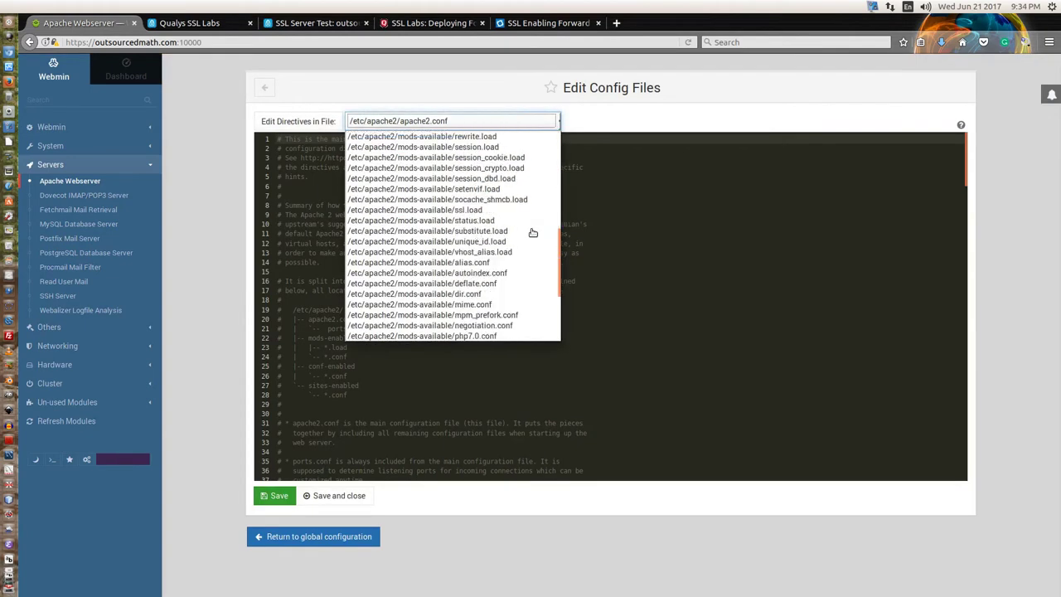
scroll(533, 235, "down", 3)
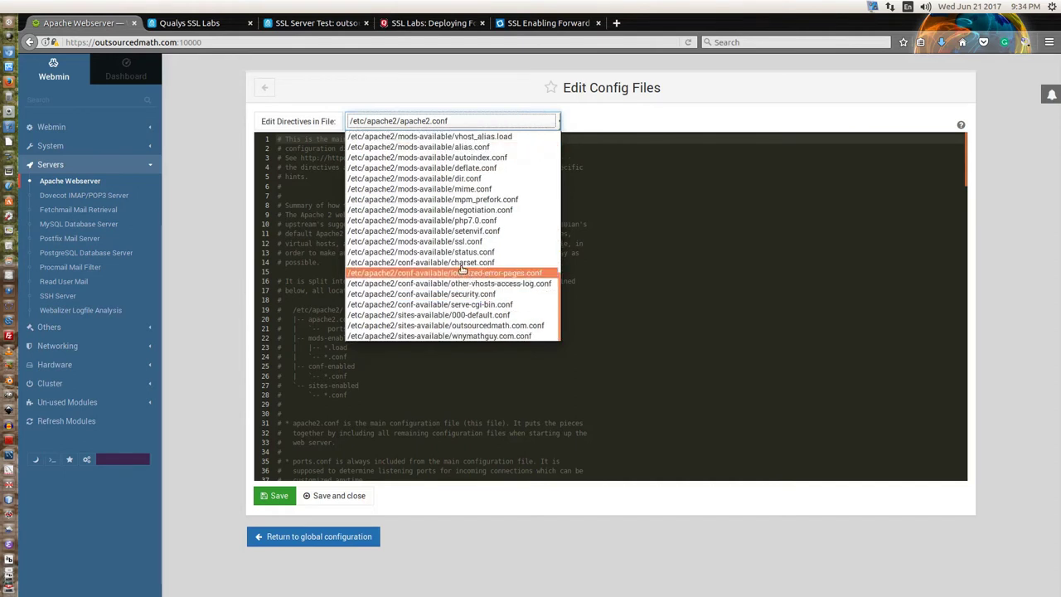
left_click(462, 241)
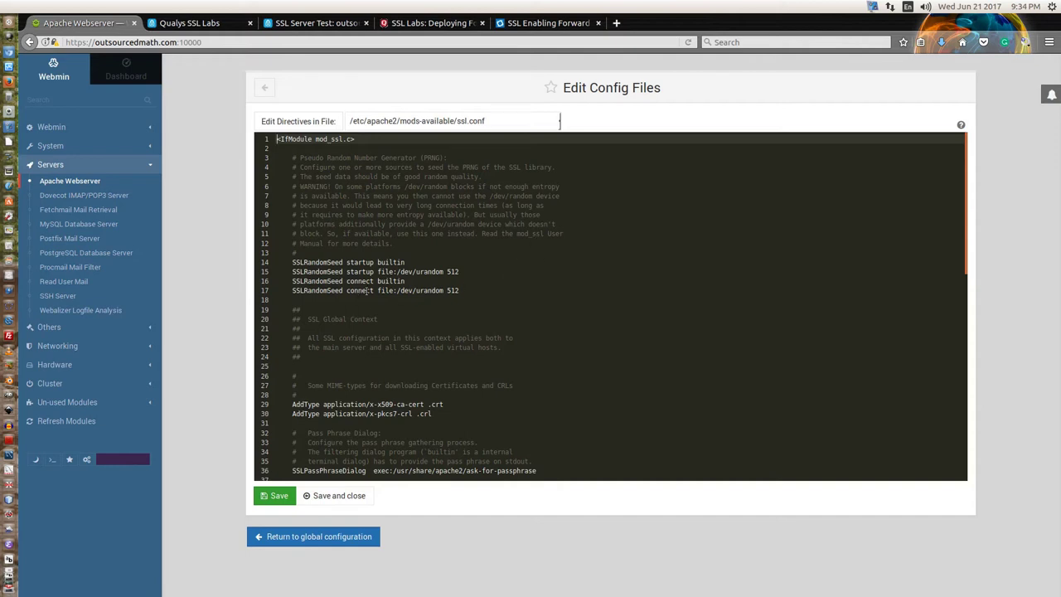
Extend the SSLCipherSuite directive in ssl.conf so that it reads HIGH:!aNULL: !MD5
scroll(343, 290, "down", 1)
scroll(347, 302, "down", 4)
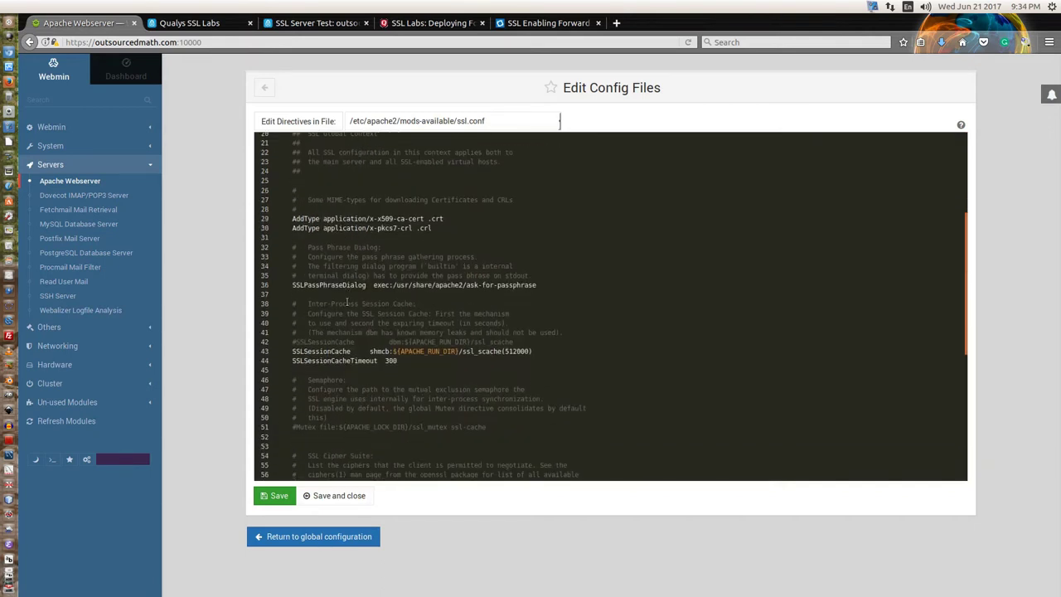
scroll(346, 300, "down", 3)
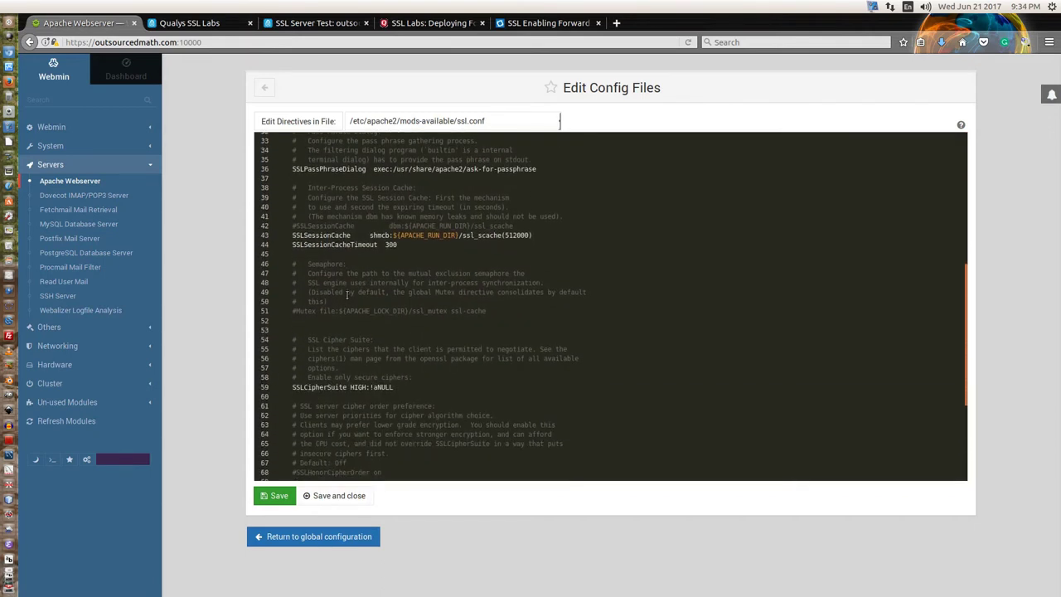
scroll(348, 295, "down", 4)
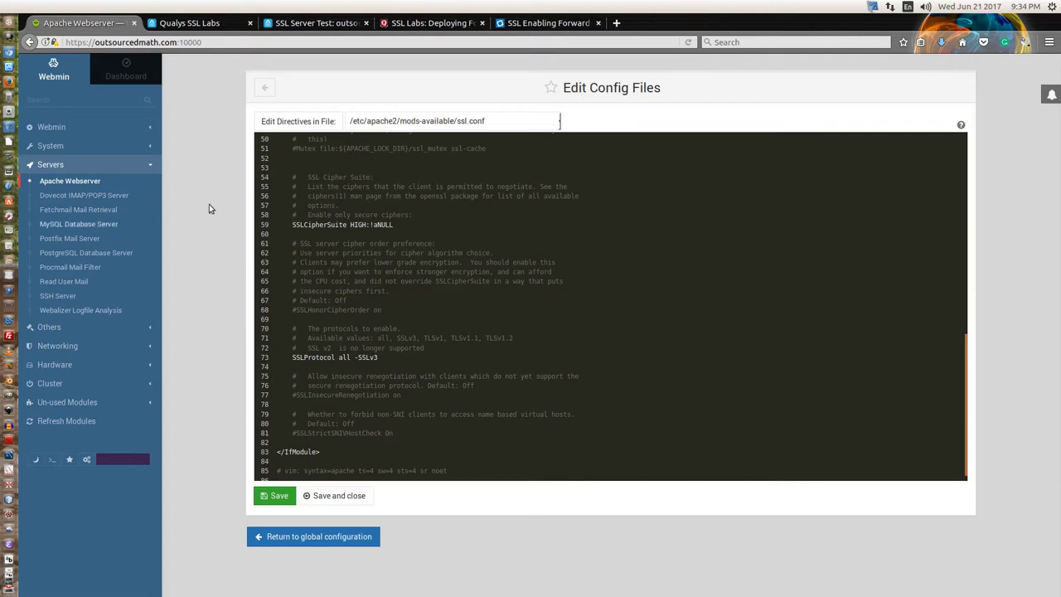
left_click(402, 224)
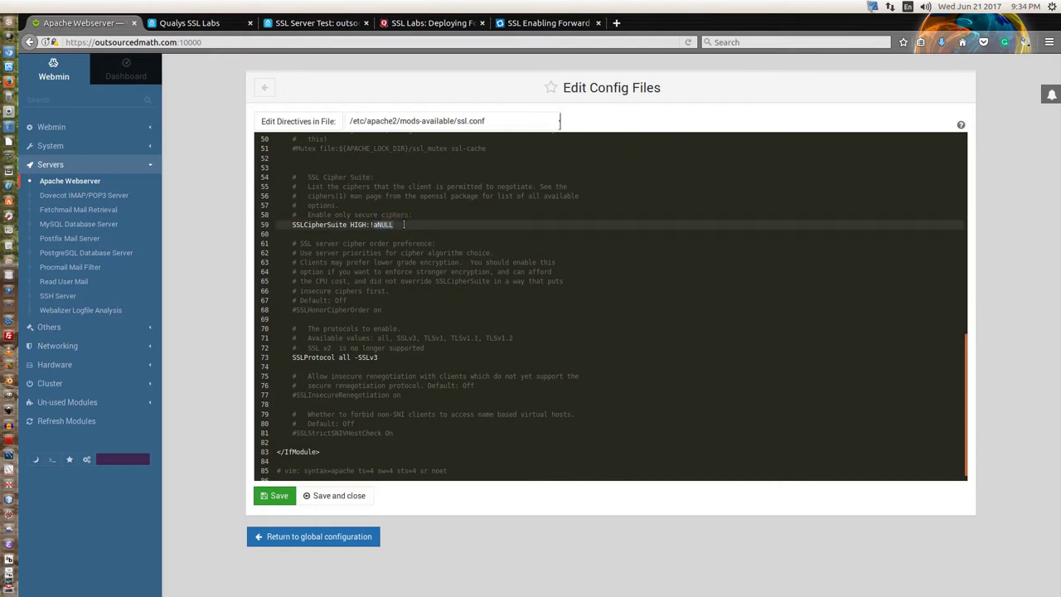
right_click(404, 224)
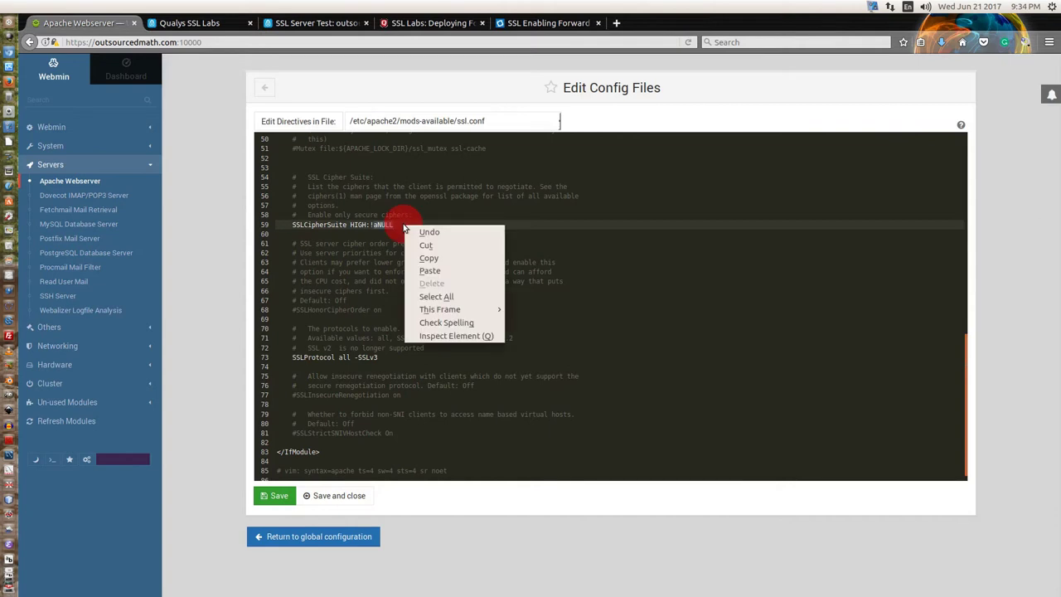
left_click(433, 270)
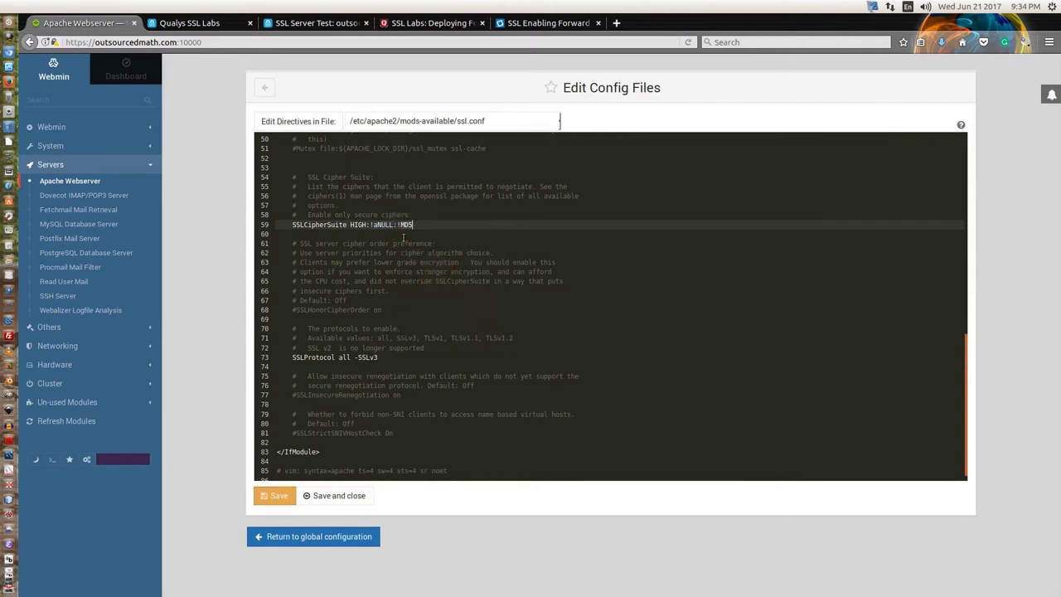
left_click(400, 224)
double_click(426, 224)
Add DigiCert's "Configure with RC4" SSLCipherSuite line, starting EECDH+ECDSA+AESGCM and ending !DSS, below the existing SSLCipherSuite directive
key("Return")
right_click(423, 232)
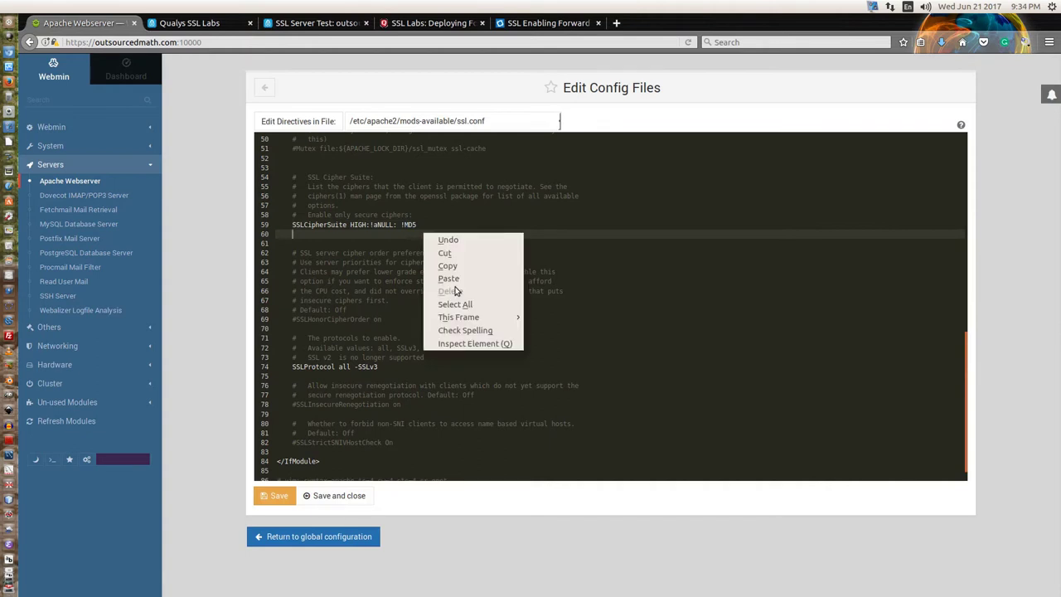
left_click(453, 280)
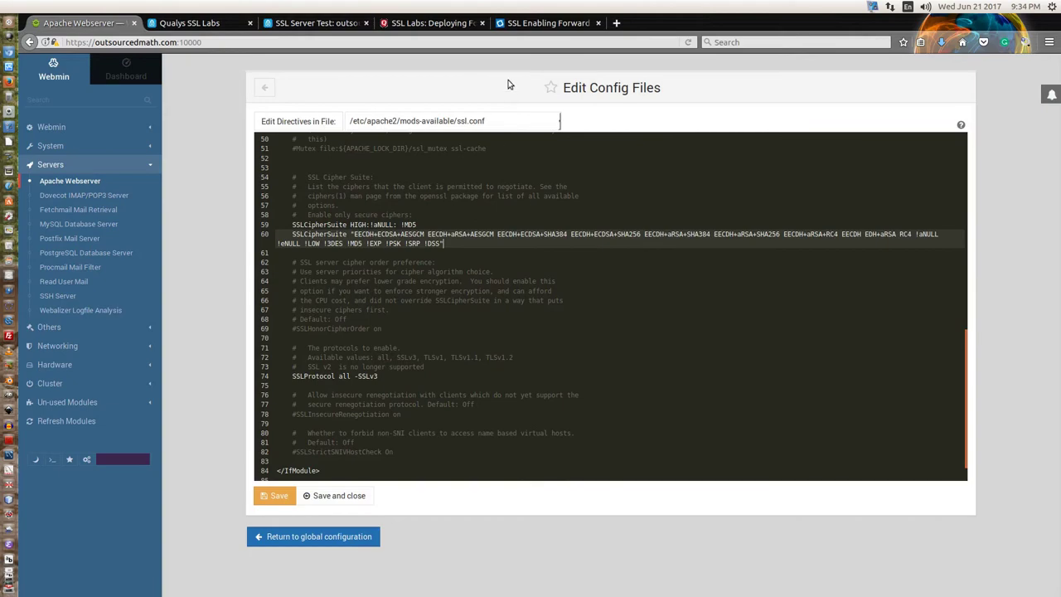
Check DigiCert's Apache forward secrecy instructions for the SSLProtocol, SSLHonorCipherOrder and SSLCipherSuite lines, and return to ssl.conf
left_click(543, 23)
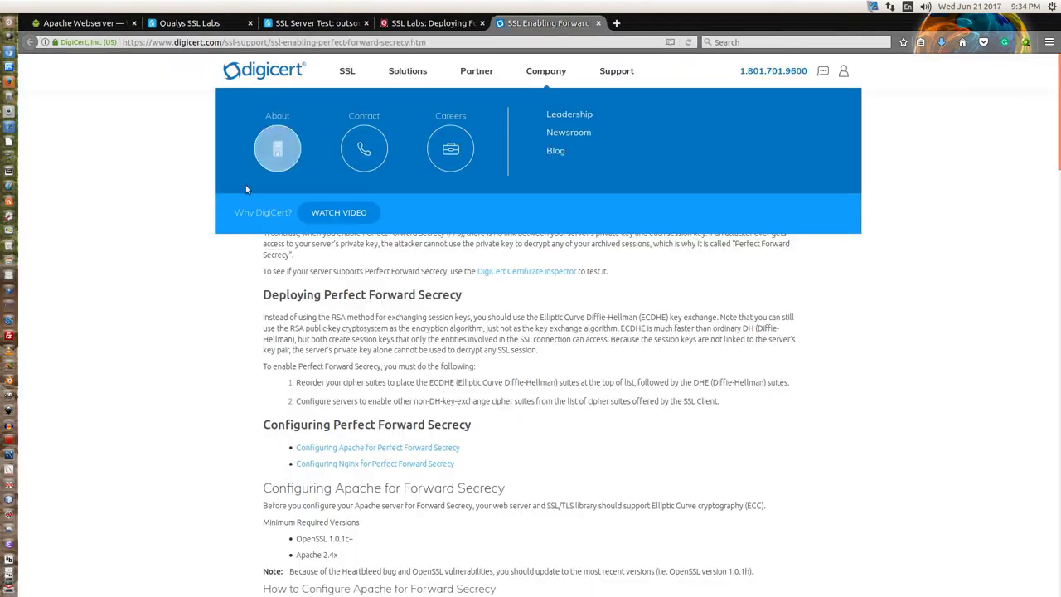
scroll(303, 372, "down", 1)
scroll(302, 372, "down", 6)
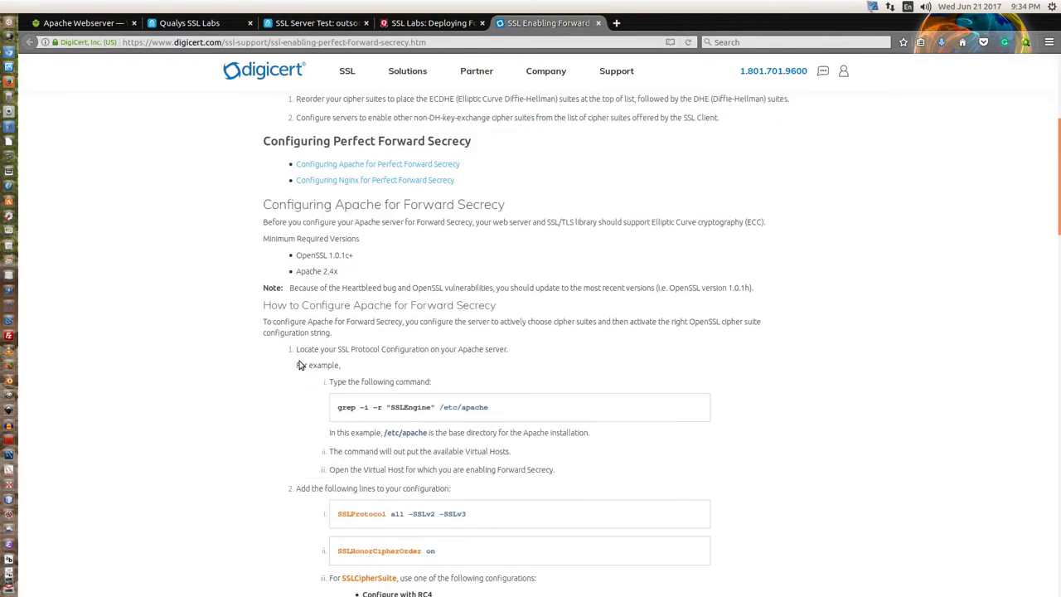
scroll(417, 290, "down", 8)
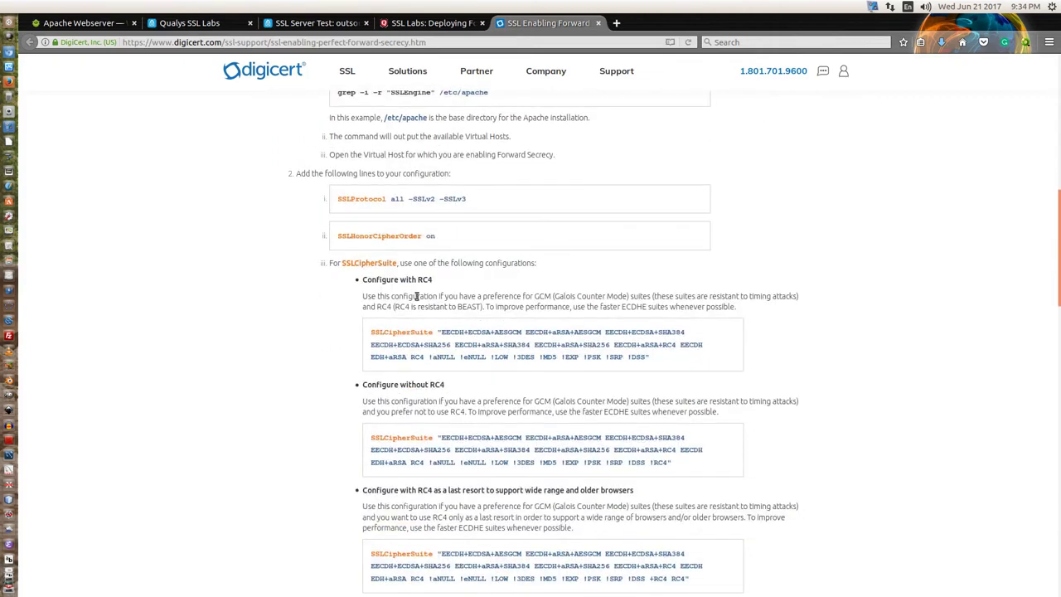
scroll(417, 300, "down", 2)
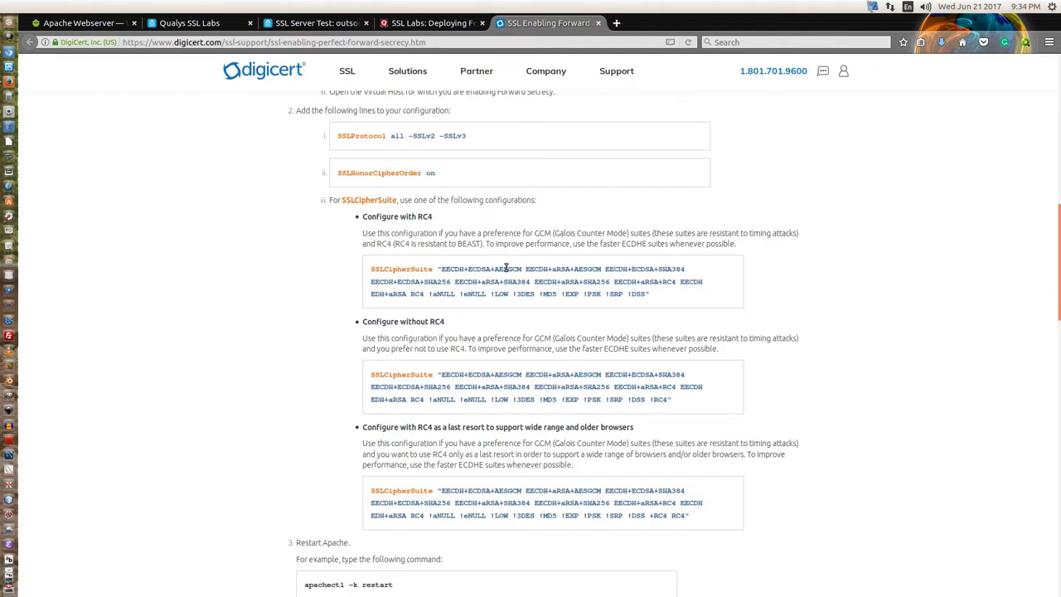
left_click(106, 26)
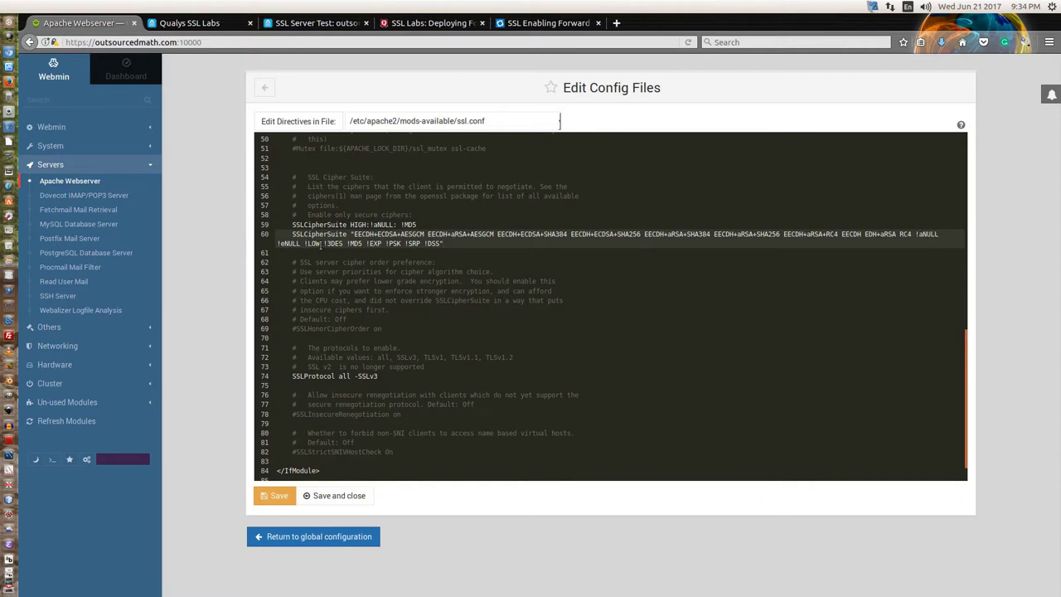
left_click(443, 243)
Uncomment the SSLHonorCipherOrder on directive in ssl.conf
left_click_drag(295, 329, 370, 329)
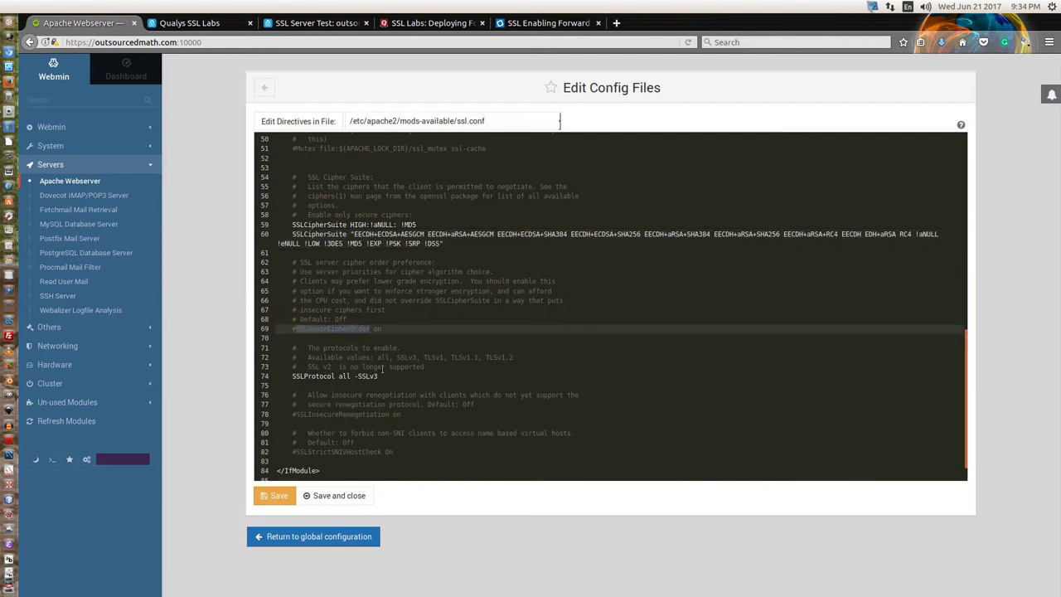
key("Left")
key("BackSpace")
Try adding the line SSLCipherSuite RC4-SHA:AES128-SHA:HIGH:!aNULL:!MD5 below SSLHonorCipherOrder, and remove it
key("Return")
right_click(394, 335)
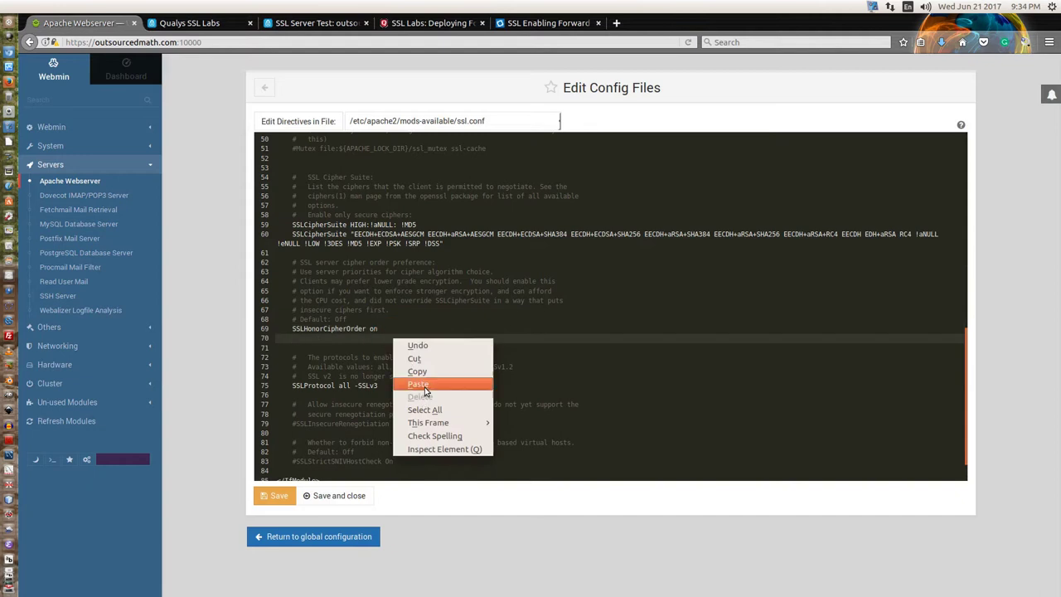
left_click(418, 384)
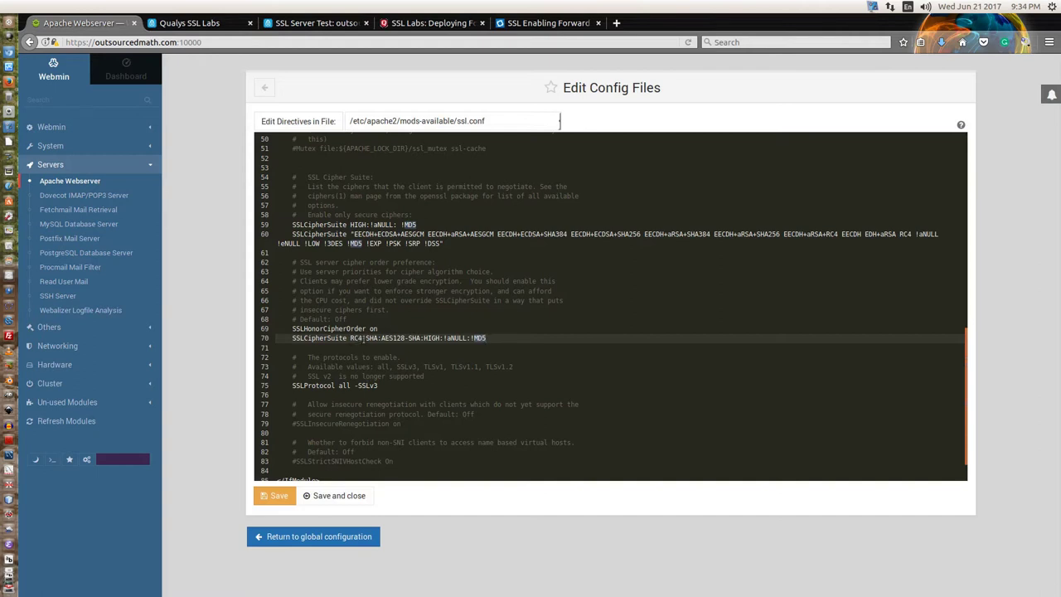
left_click_drag(393, 332, 500, 341)
key("BackSpace")
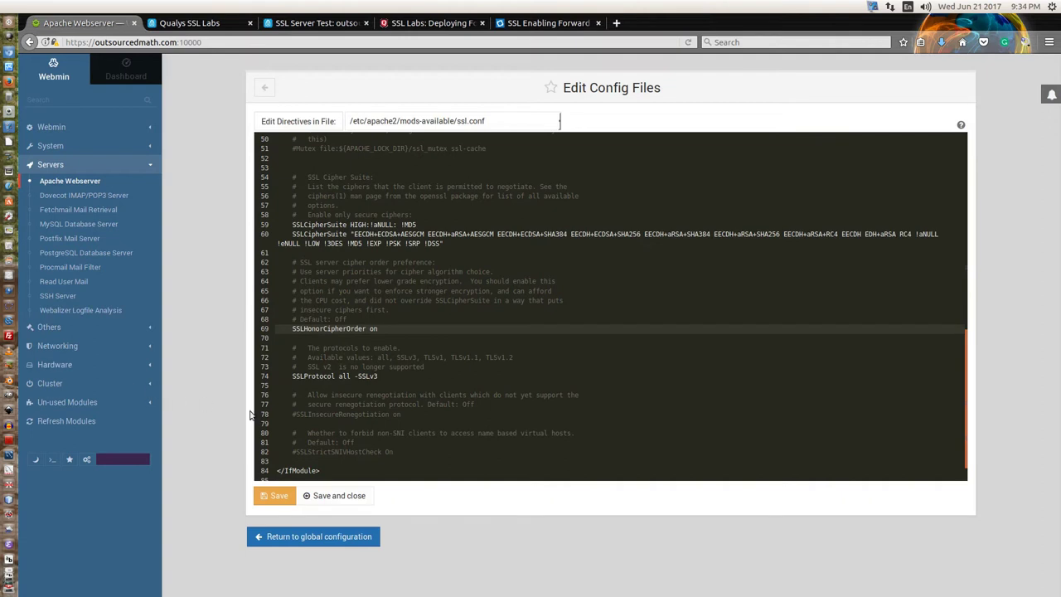
Set the SSLProtocol directive in ssl.conf to all -SSLv2 -SSLv3 -TLSv1
left_click_drag(354, 377, 393, 379)
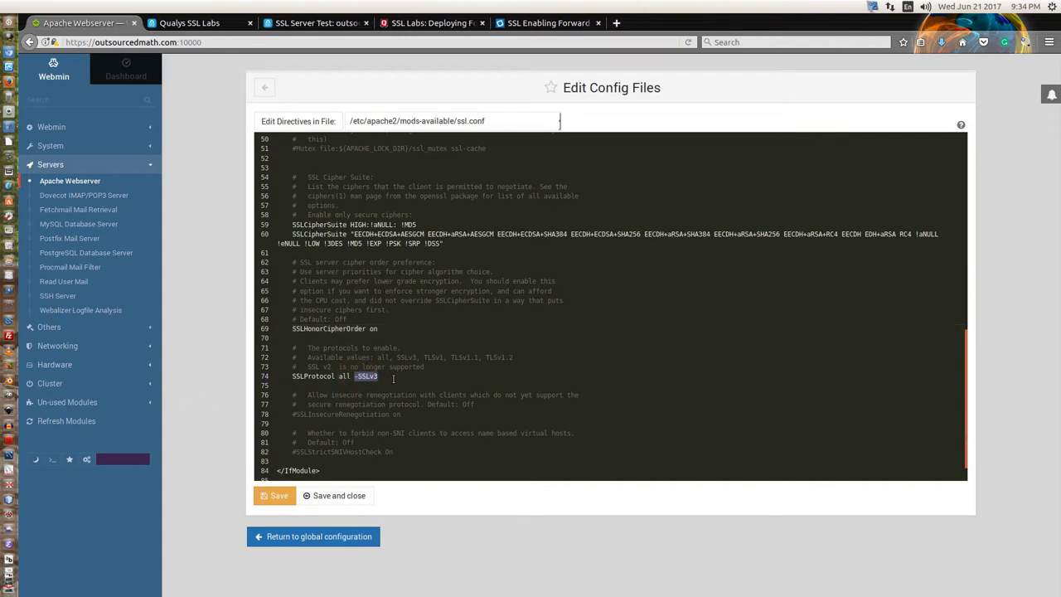
right_click(369, 377)
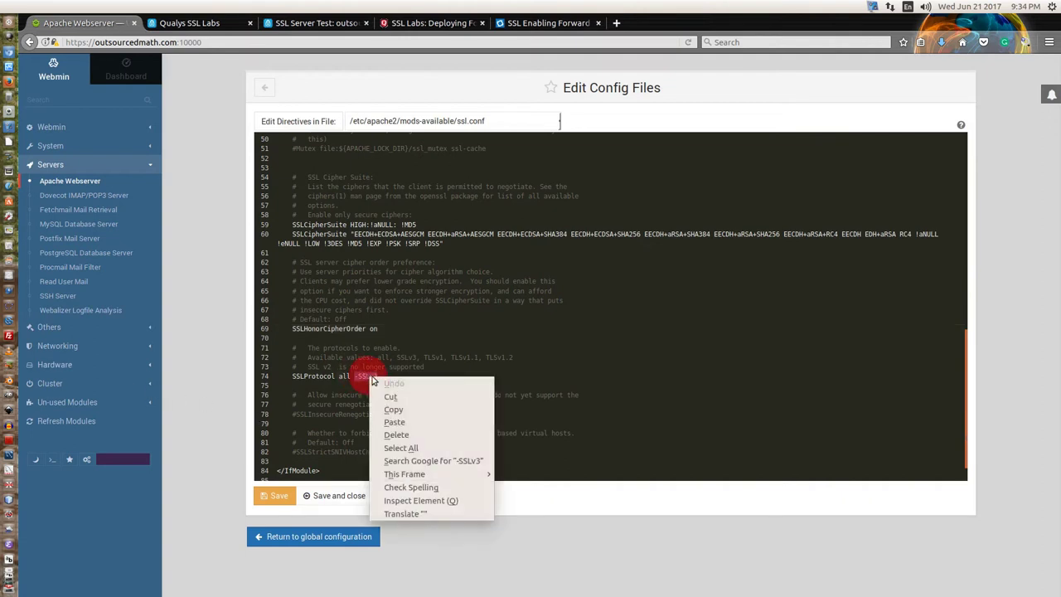
left_click(392, 421)
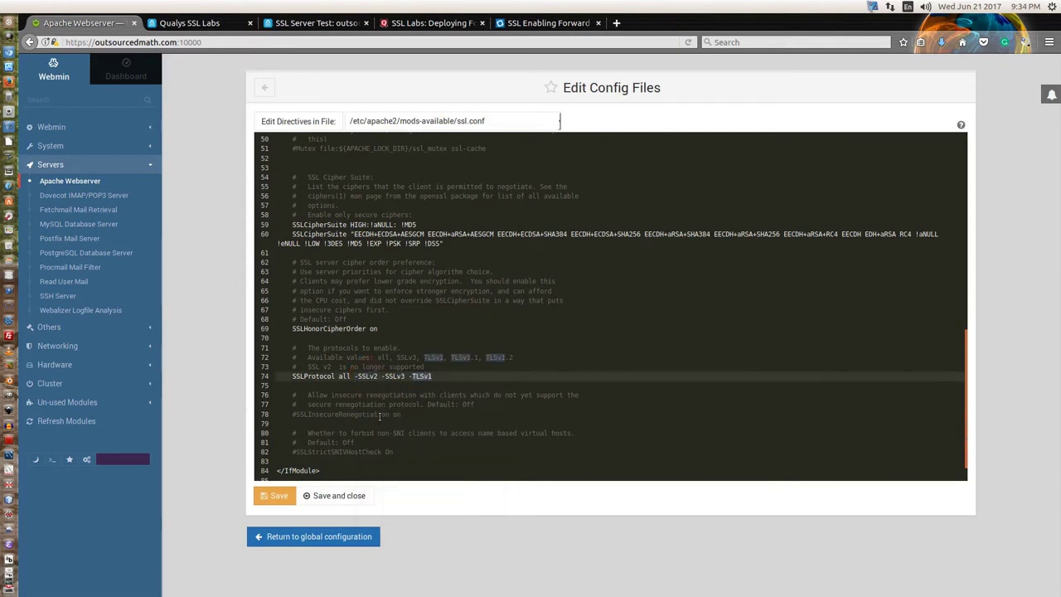
left_click(451, 383)
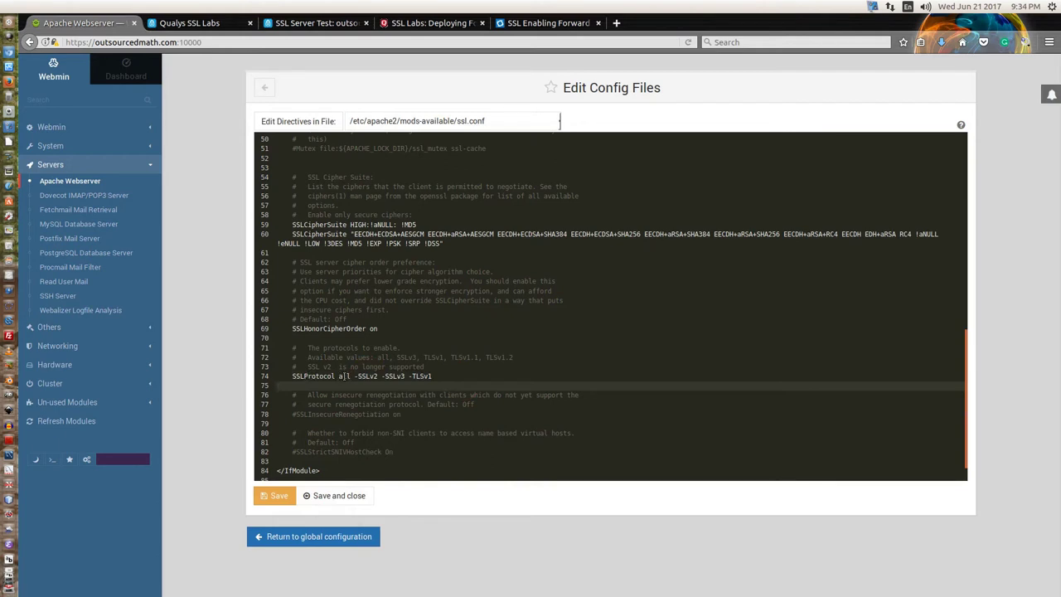
double_click(395, 377)
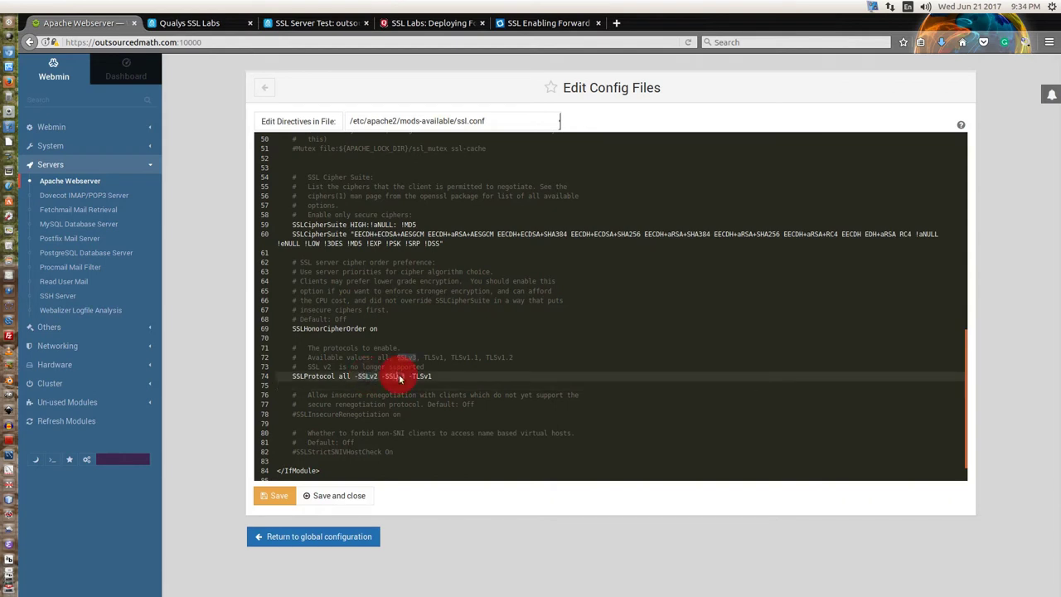
double_click(418, 376)
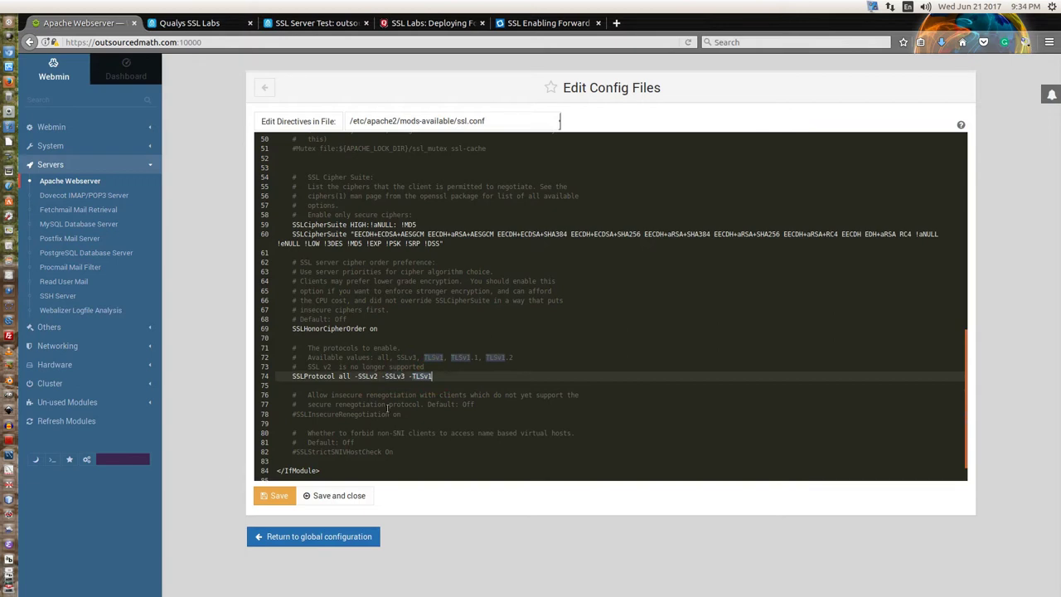
left_click_drag(308, 368, 335, 367)
left_click(335, 368)
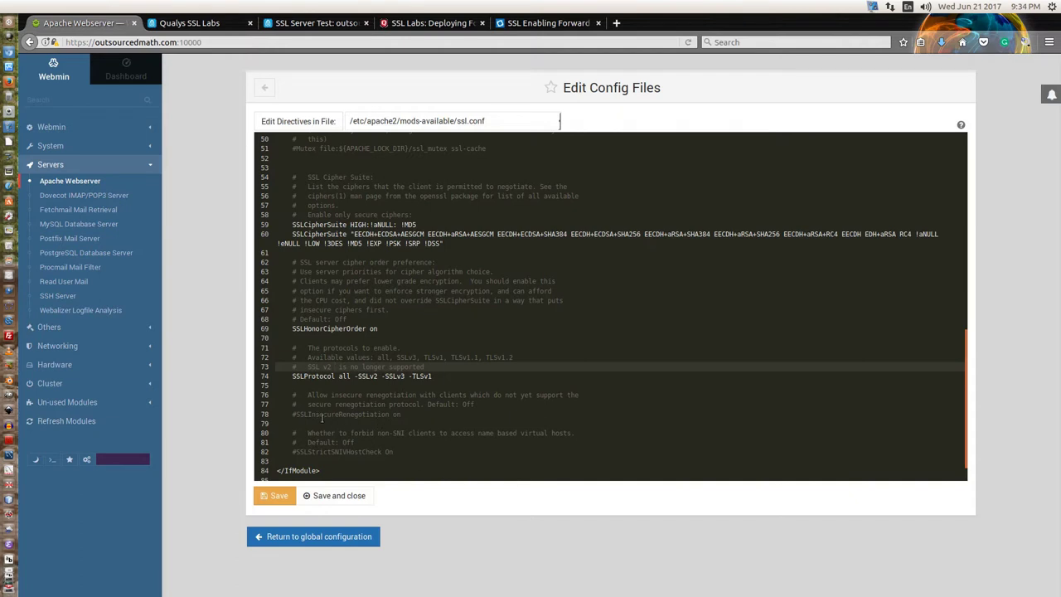
Uncomment the SSLStrictSNIVHostCheck On directive near the end of ssl.conf
scroll(315, 420, "down", 1)
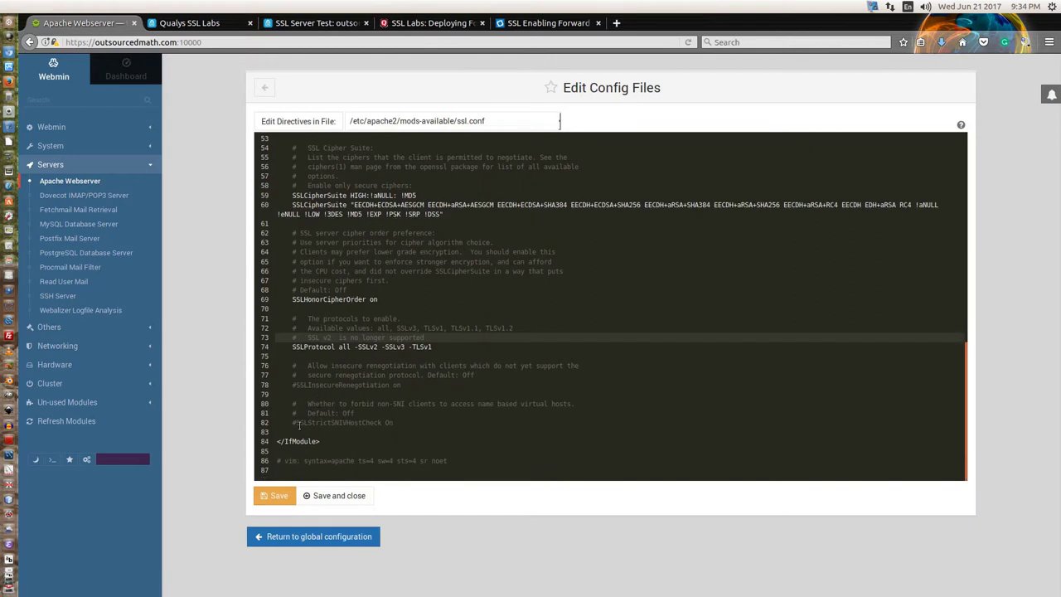
double_click(299, 424)
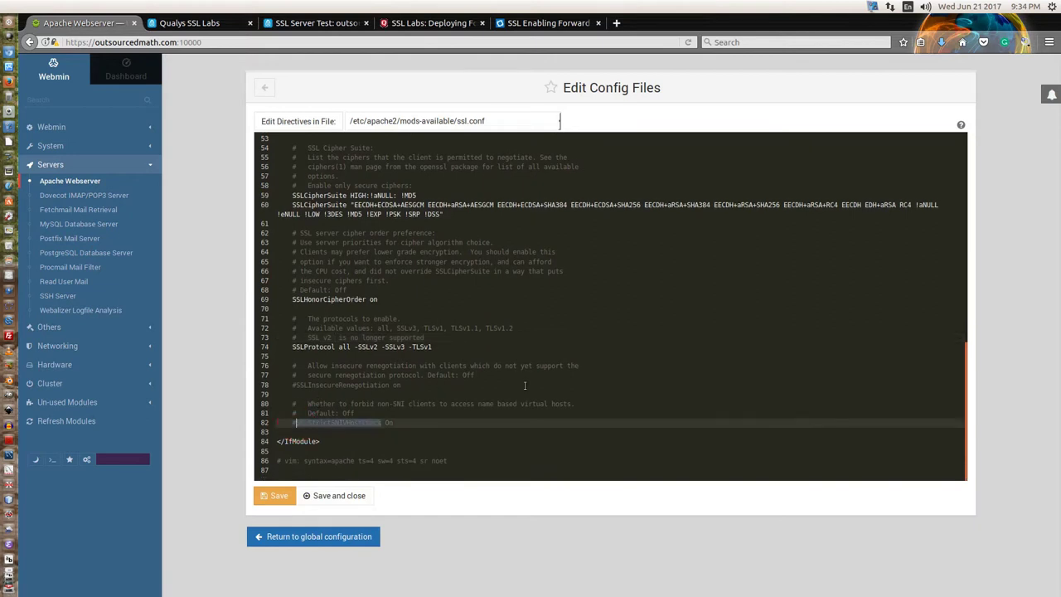
key("Left")
key("BackSpace")
Add the lines SSLUseStapling On and SSLStaplingCache "shmcb:logs/ssl_stapling(32768)" below SSLStrictSNIVHostCheck in ssl.conf
left_click(404, 424)
key("Return")
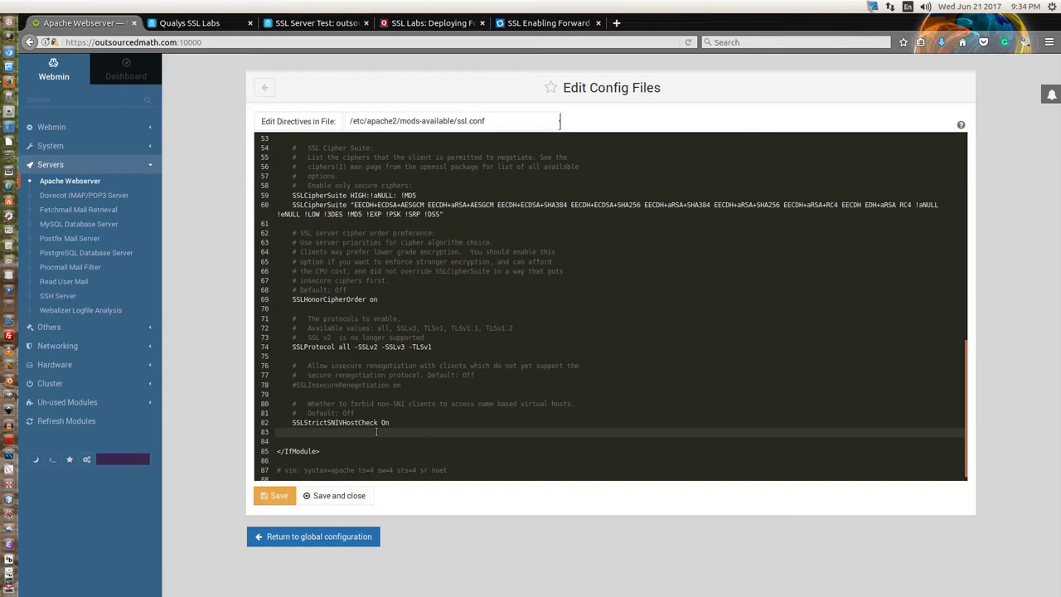
key("Return")
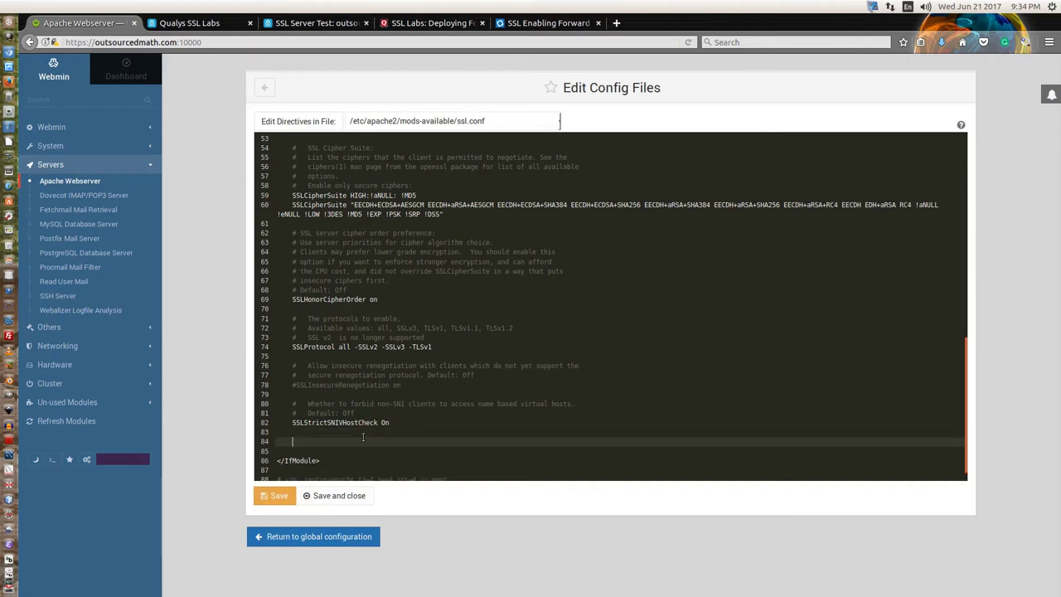
type("SSLUseStapling On")
key("Return")
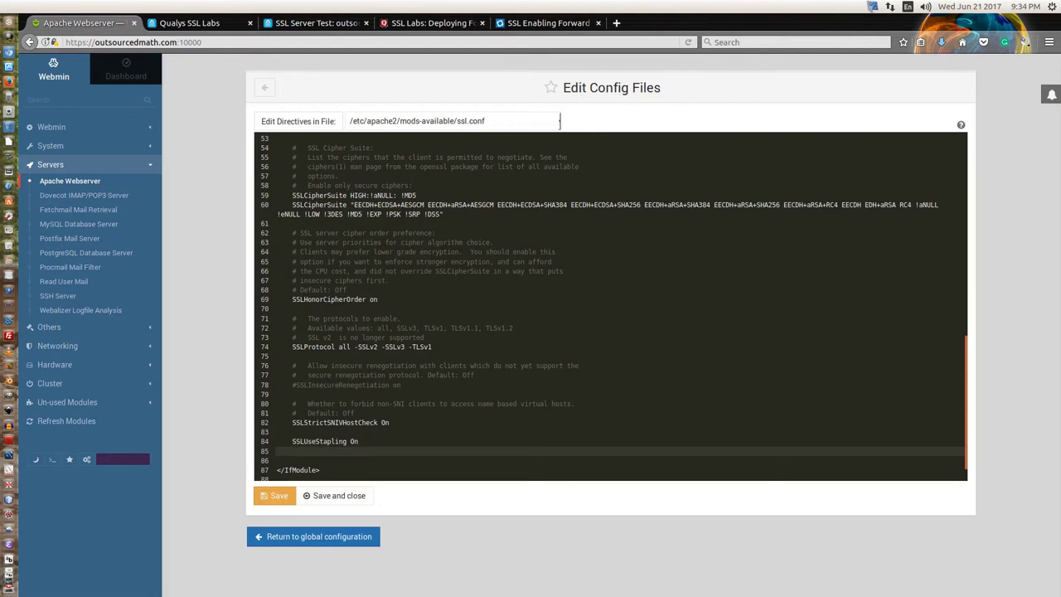
right_click(371, 453)
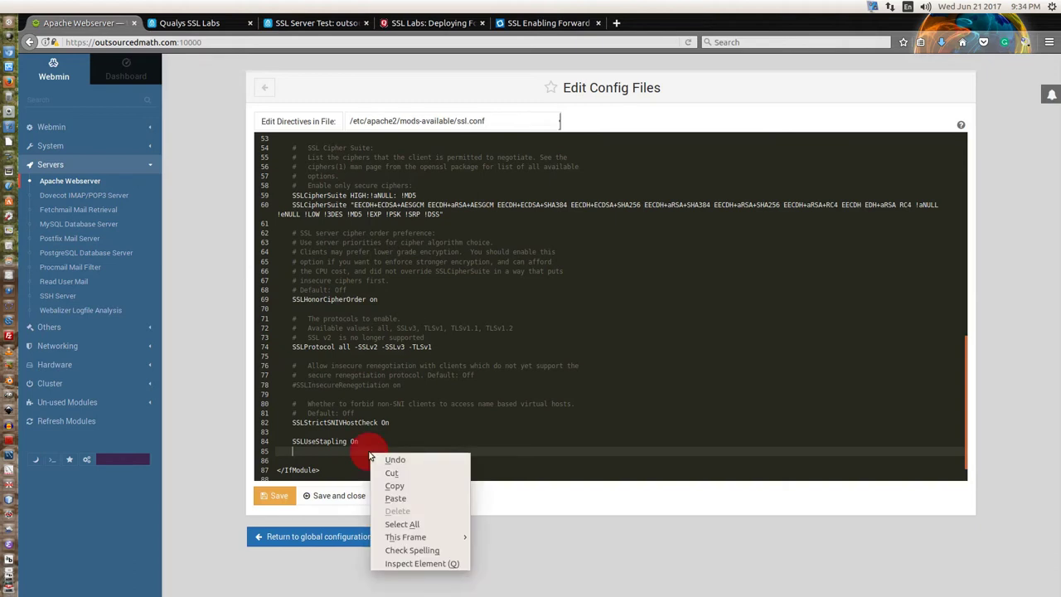
left_click(397, 498)
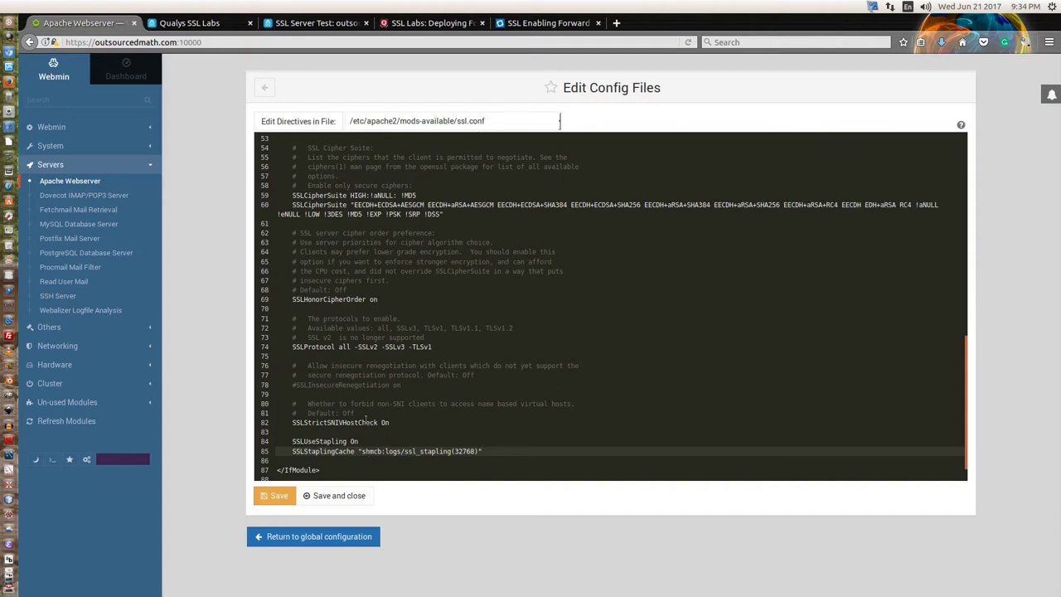
Save ssl.conf, return to the global configuration, and try to apply the changes to Apache
left_click(279, 496)
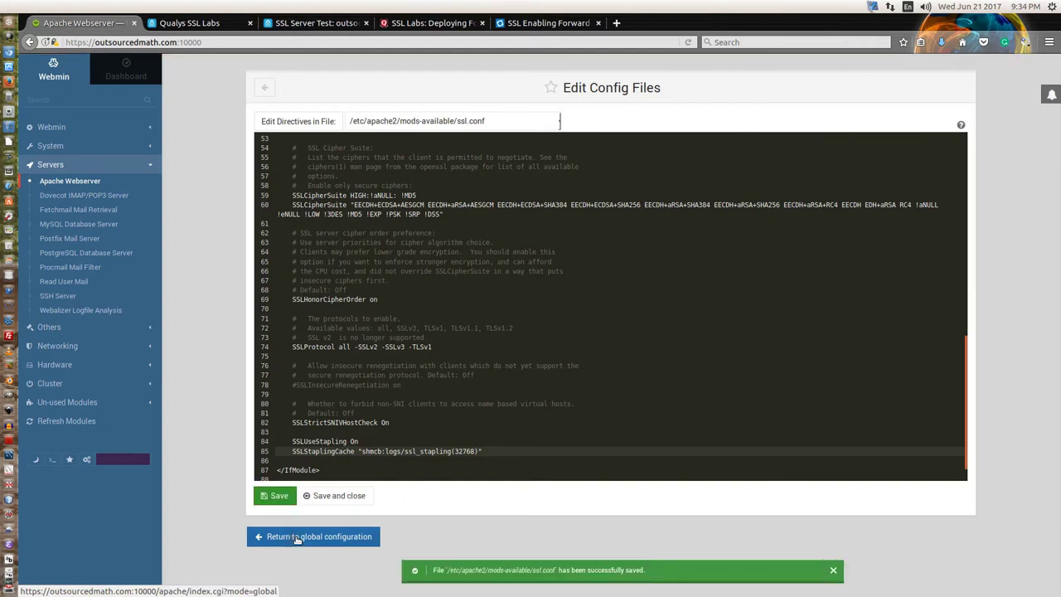
left_click(296, 538)
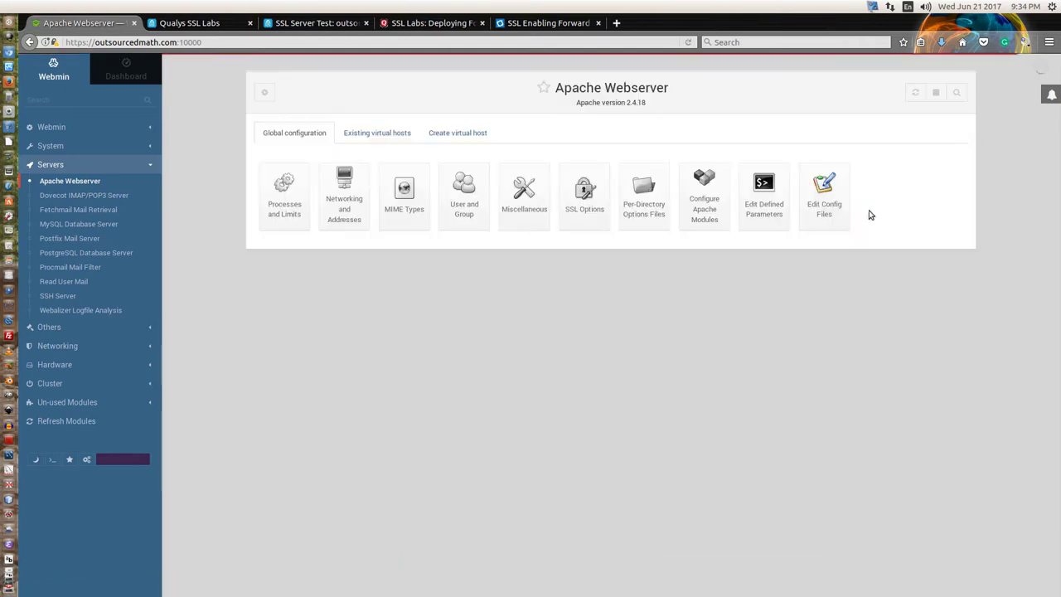
left_click(916, 94)
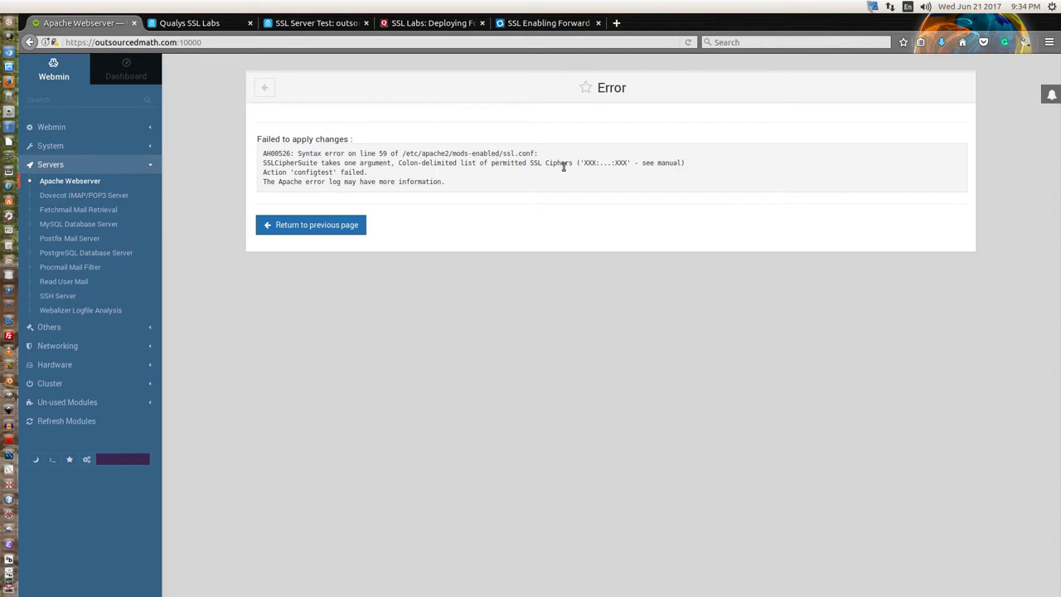
Reopen /etc/apache2/mods-available/ssl.conf for editing at the SSLCipherSuite directives
left_click(316, 226)
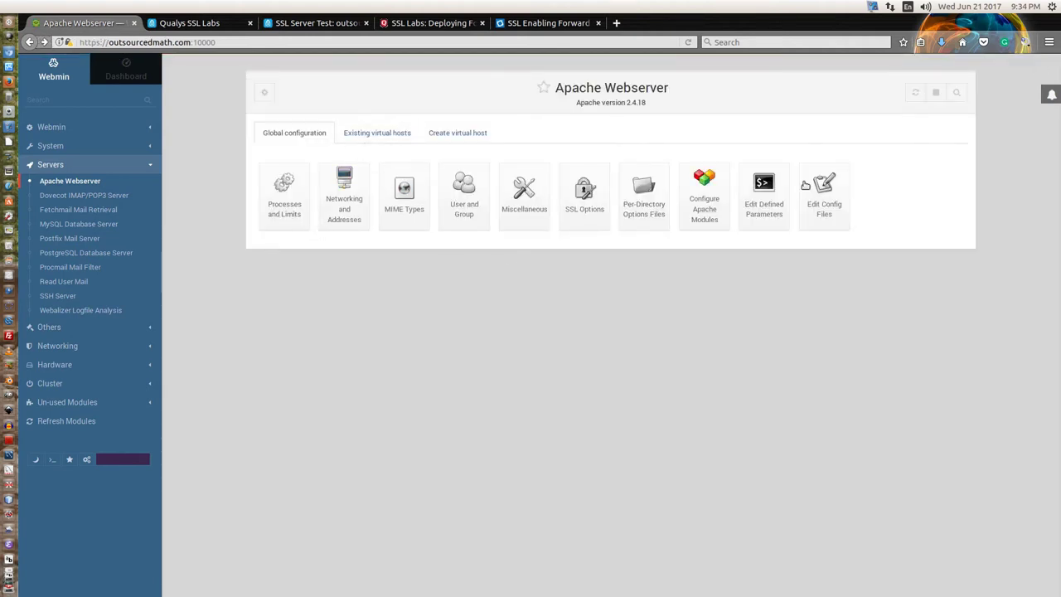
left_click(808, 188)
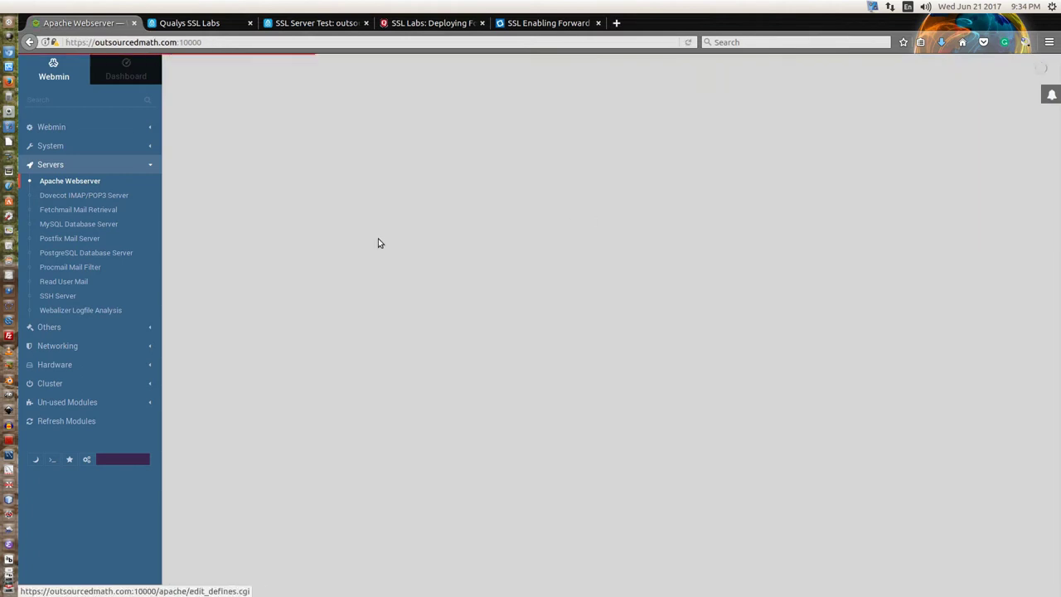
scroll(440, 138, "down", 5)
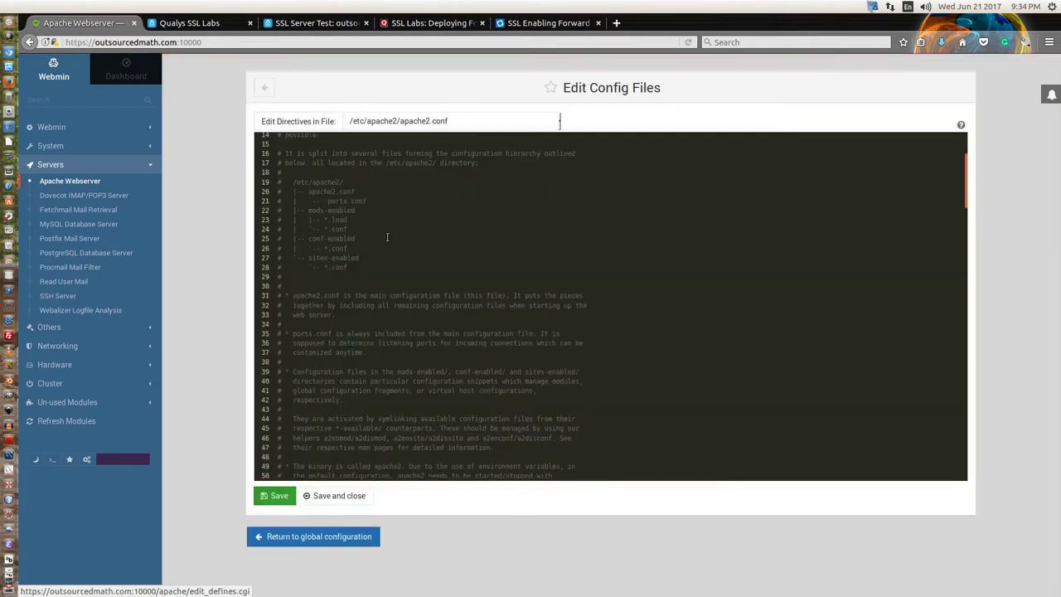
left_click(448, 121)
scroll(464, 207, "down", 5)
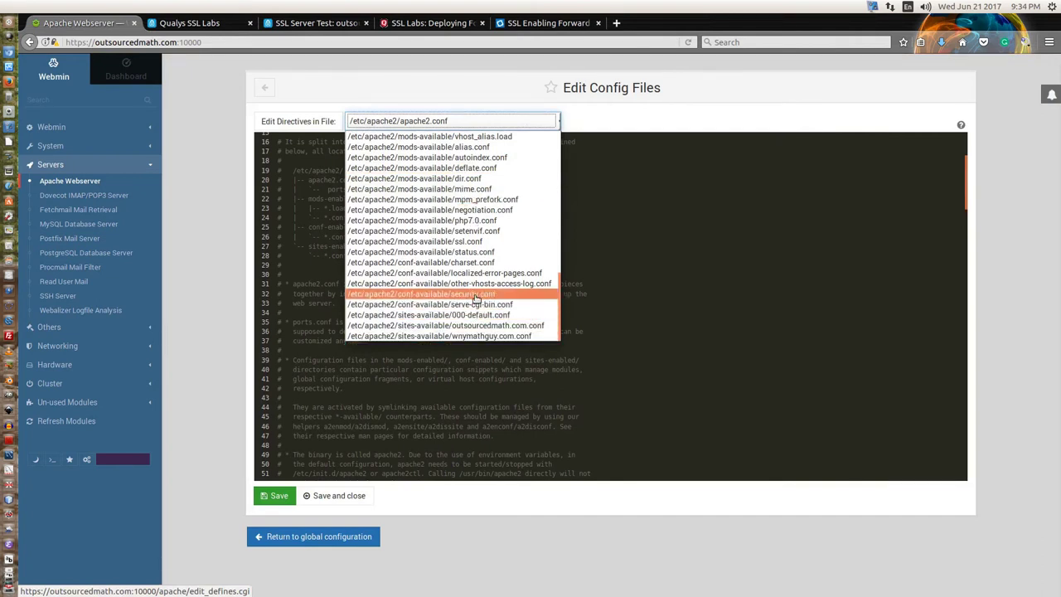
left_click(478, 244)
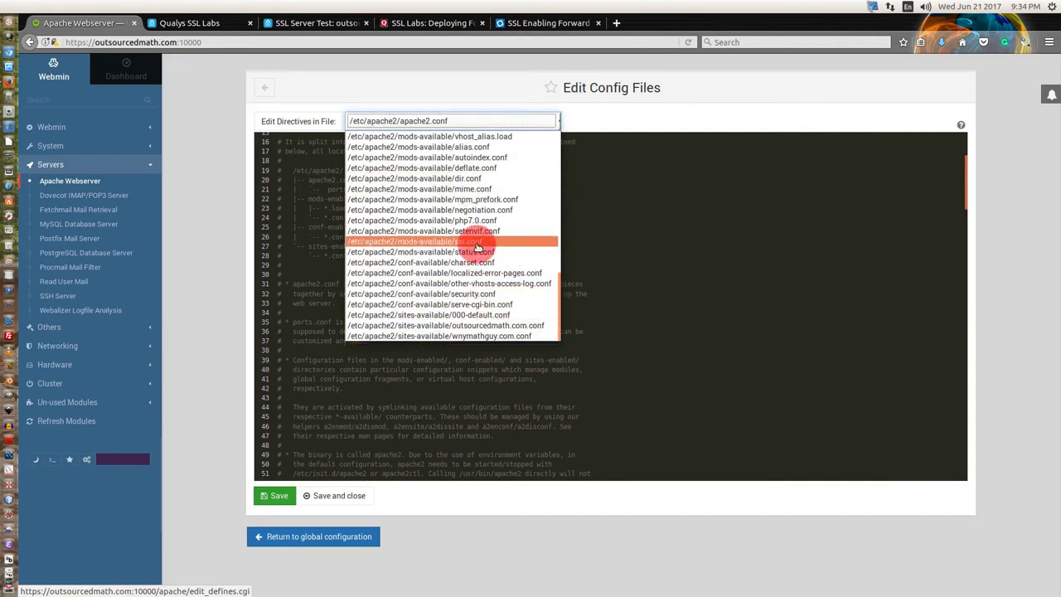
left_click(314, 126)
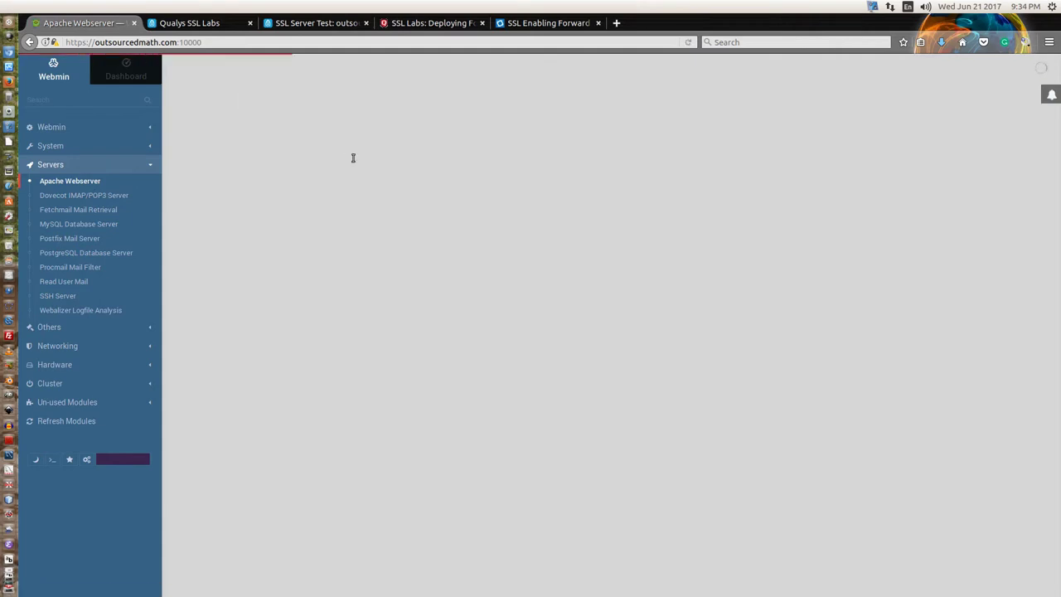
scroll(393, 263, "down", 3)
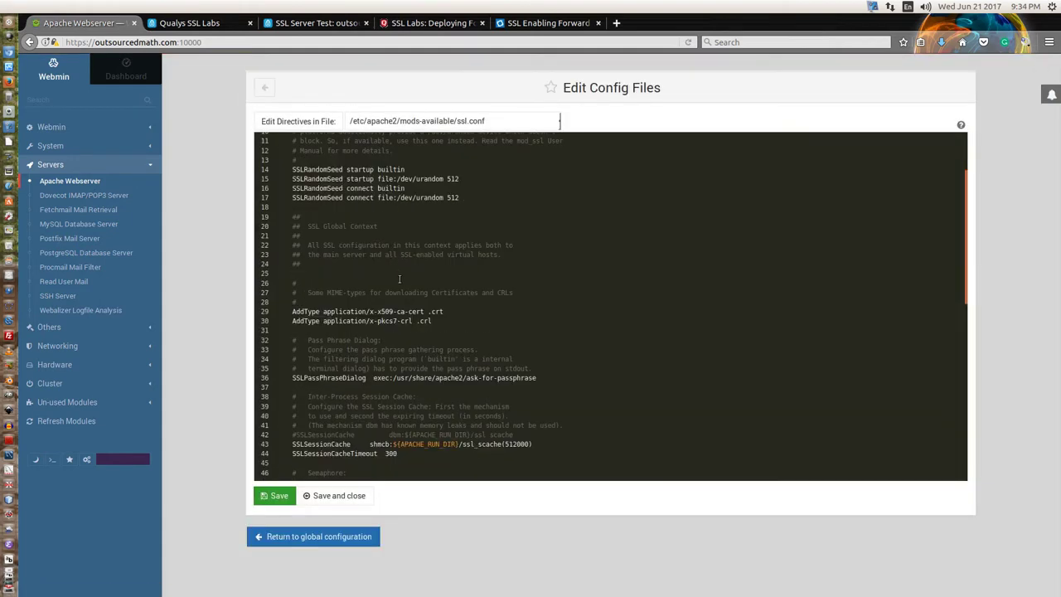
scroll(413, 292, "down", 8)
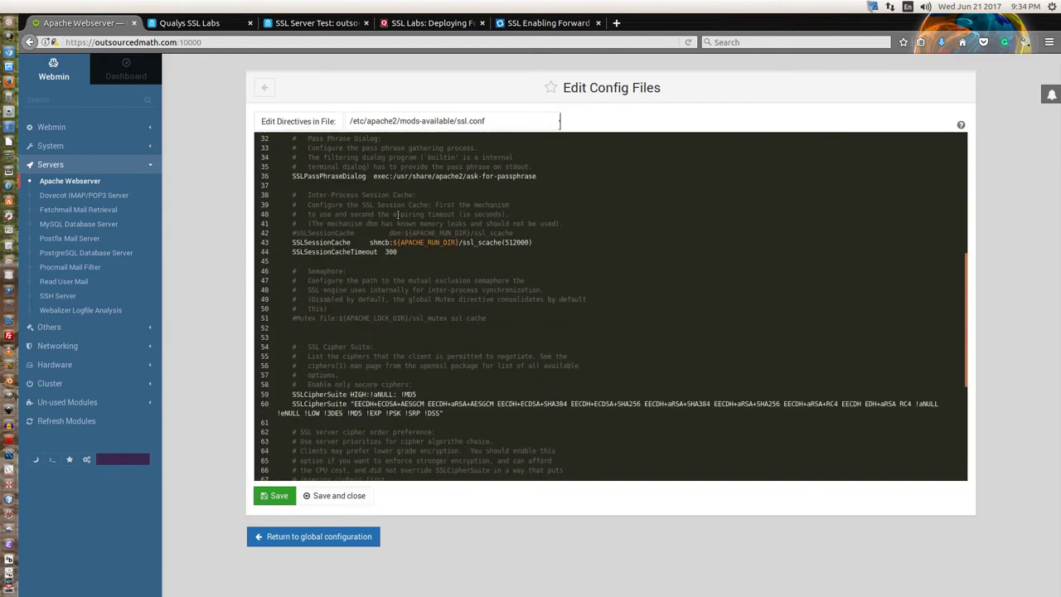
Remove the quotation marks around the cipher list in the line 60 SSLCipherSuite directive, keeping the list on the directive's line
scroll(398, 217, "down", 3)
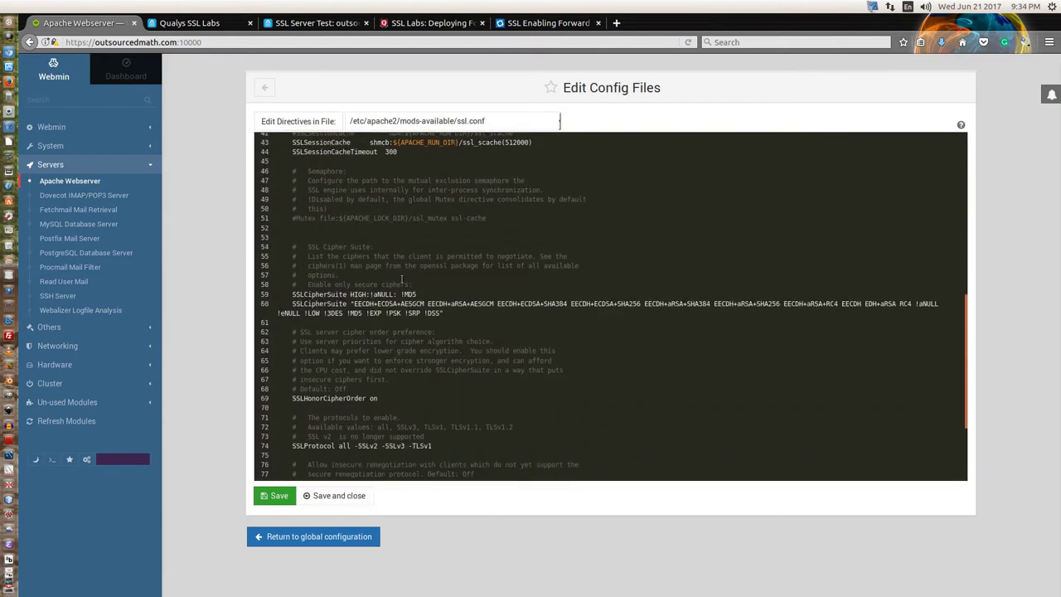
scroll(405, 315, "down", 1)
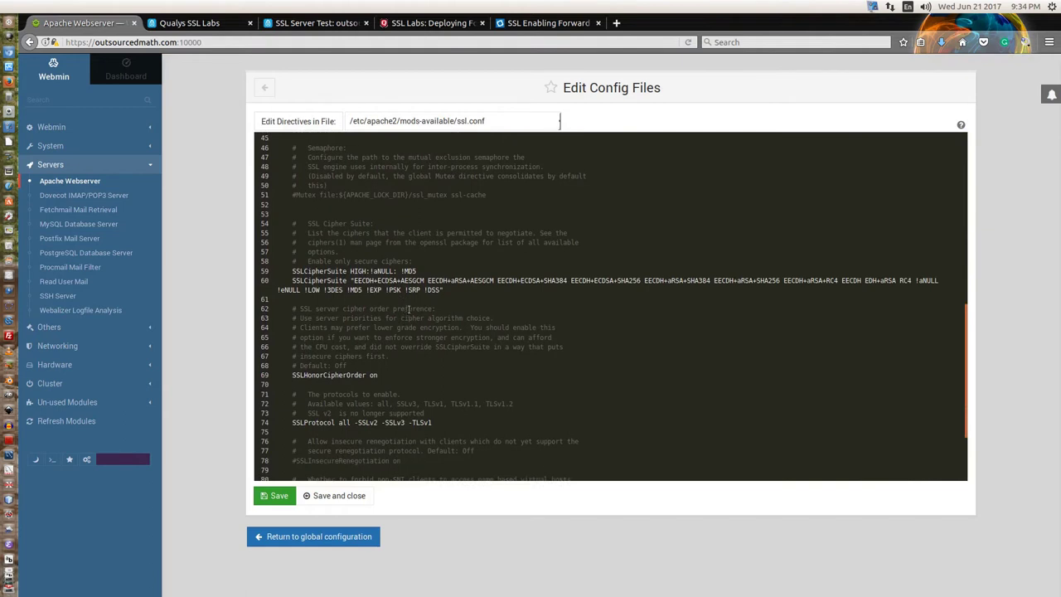
left_click(353, 280)
key("Return")
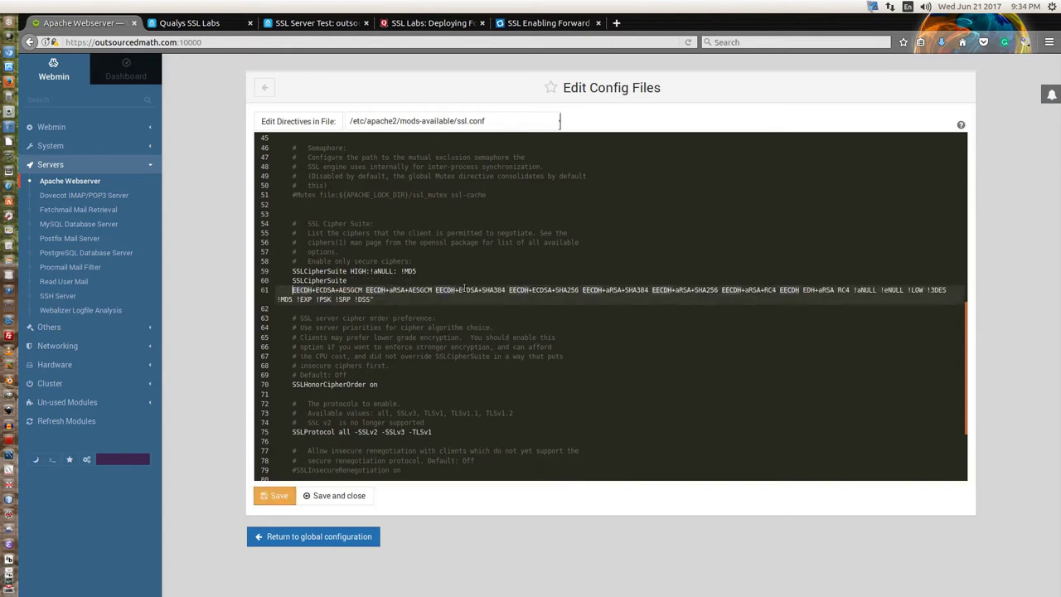
key("BackSpace")
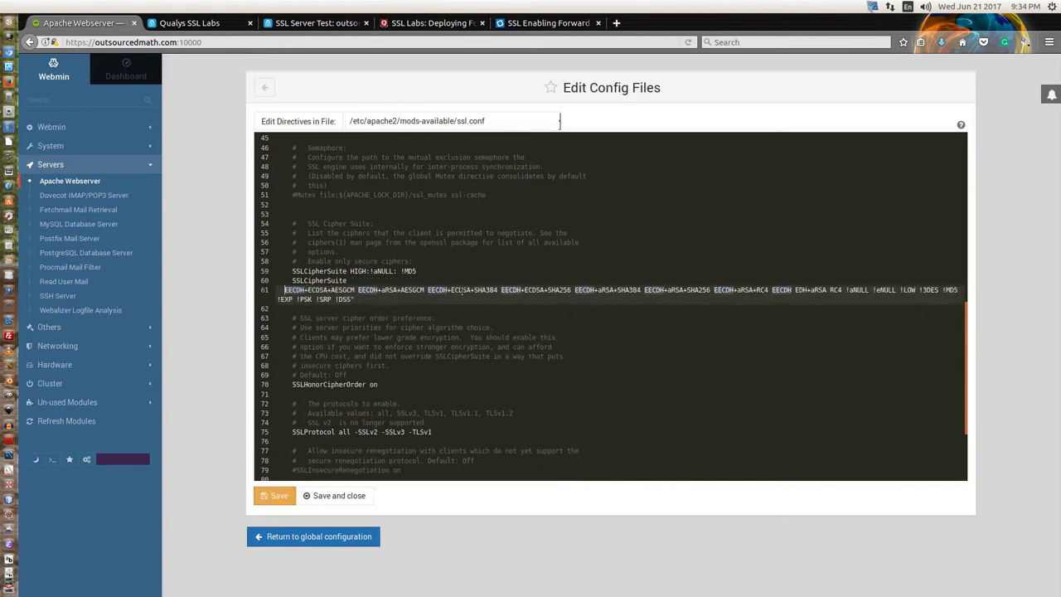
key("BackSpace")
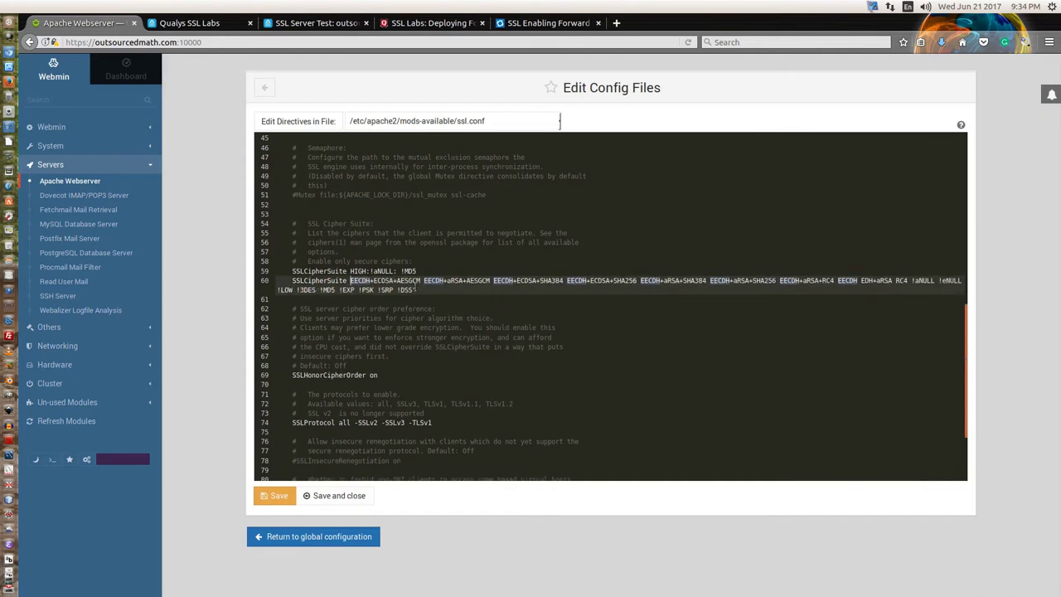
left_click(414, 289)
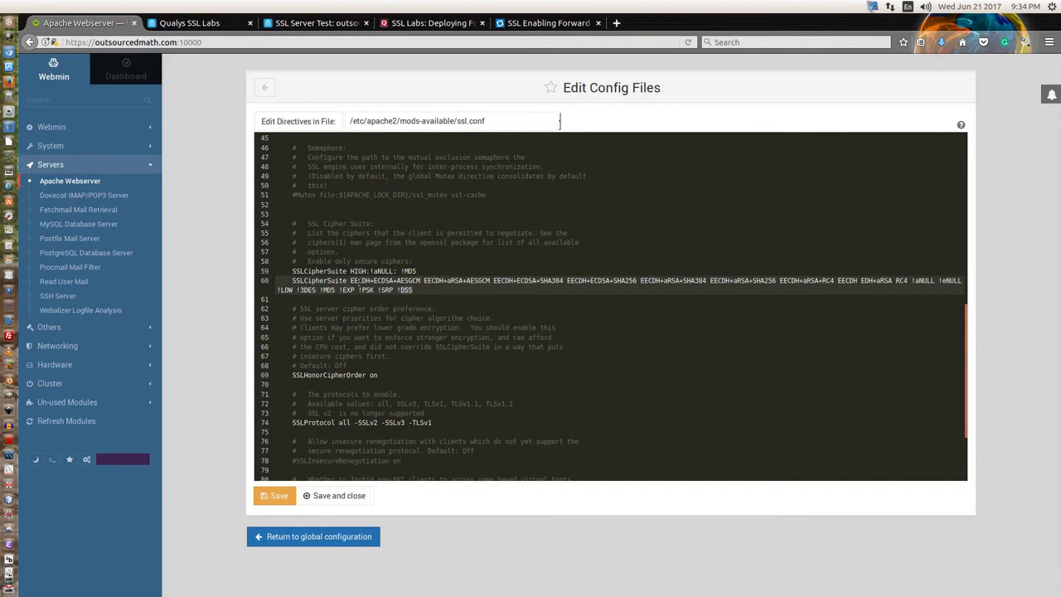
Add a colon after EECDH+ECDSA+AESGCM, EECDH+aRSA+AESGCM, EECDH+ECDSA+SHA384 and EECDH+ECDSA+SHA256 in the line 60 cipher list
double_click(411, 281)
key("Right")
type(":")
double_click(488, 281)
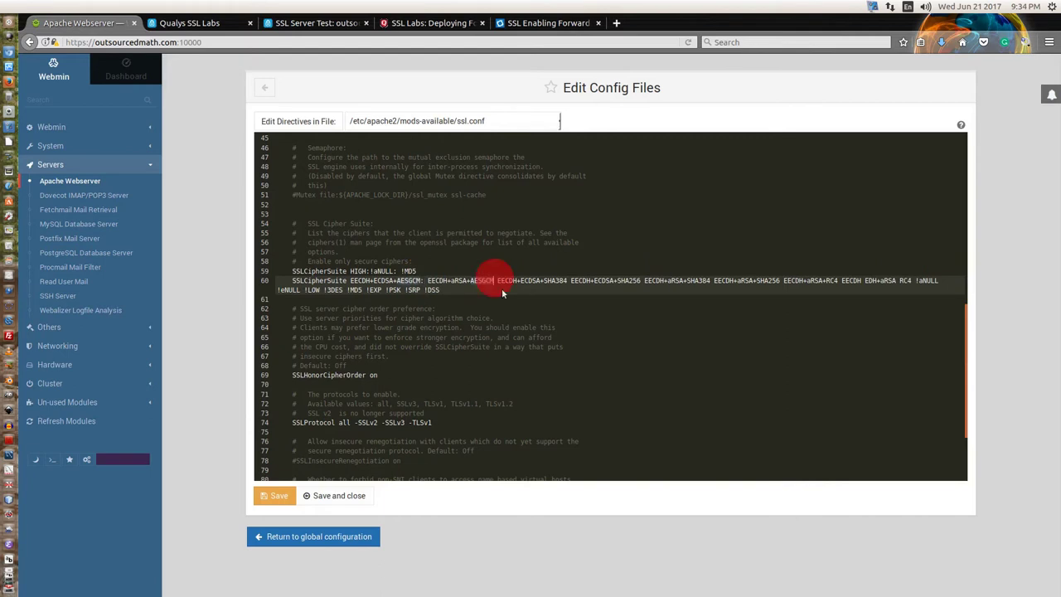
key("Right")
type(":")
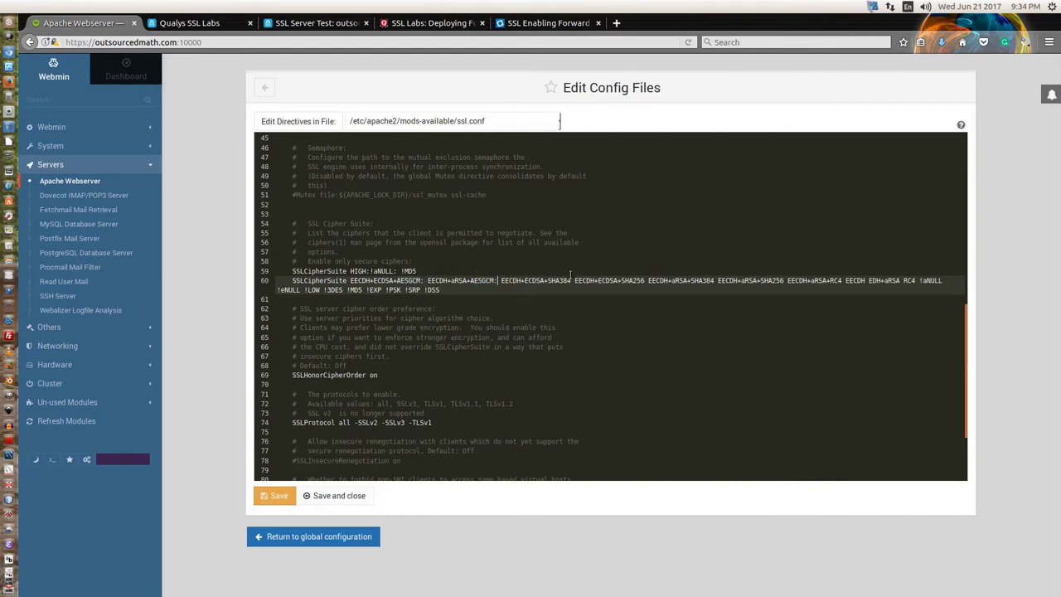
double_click(571, 281)
key("Right")
type(":")
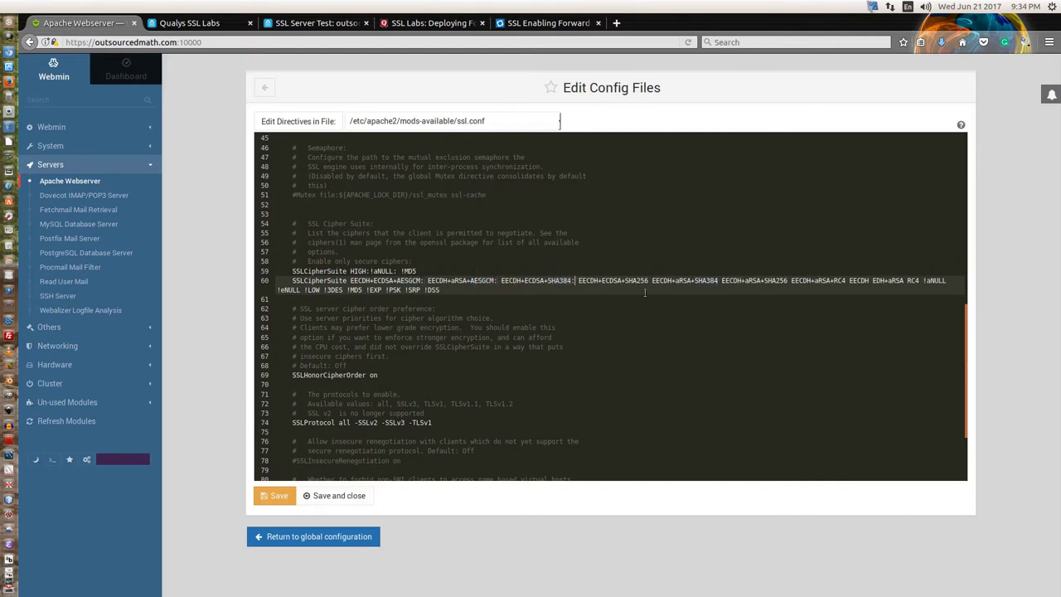
double_click(647, 280)
key("Right")
type(":")
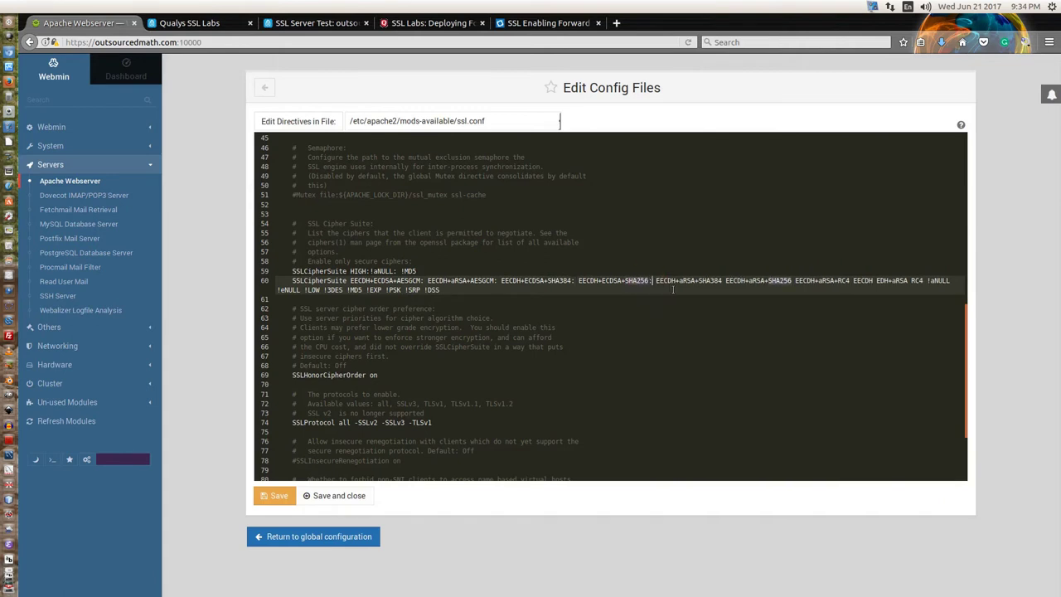
Add a colon after EECDH+aRSA+SHA384, EECDH+aRSA+SHA256, EECDH+aRSA+RC4 and EECDH in the line 60 cipher list
double_click(718, 280)
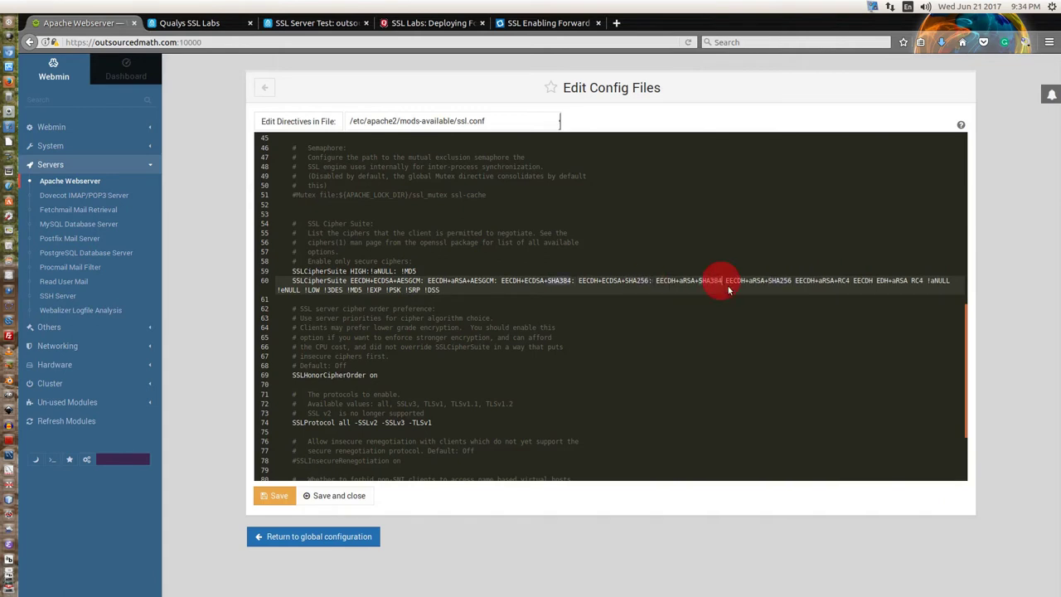
key("Right")
type(":")
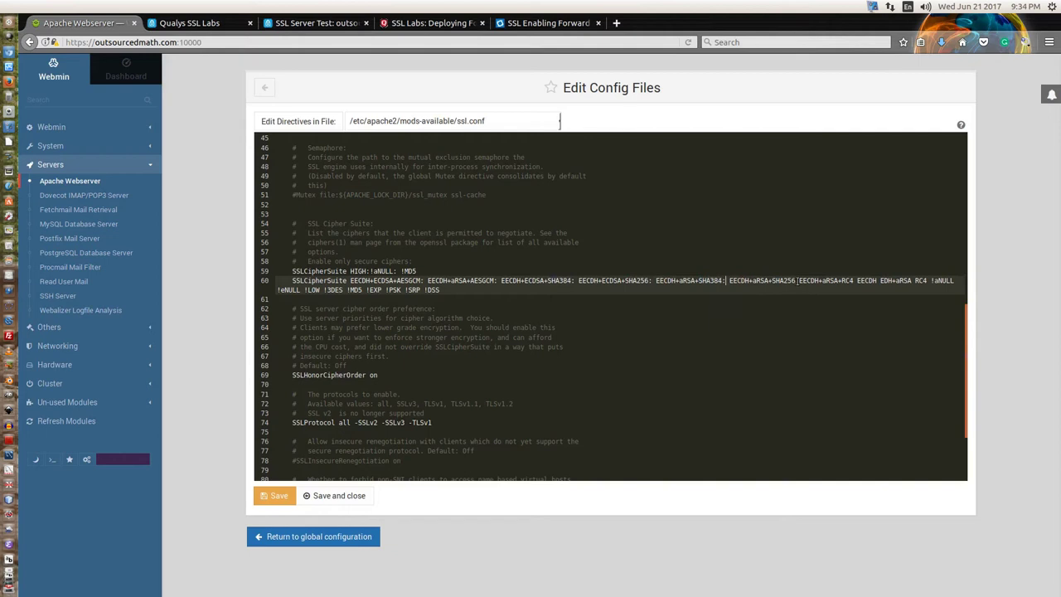
double_click(796, 280)
key("Right")
type(":")
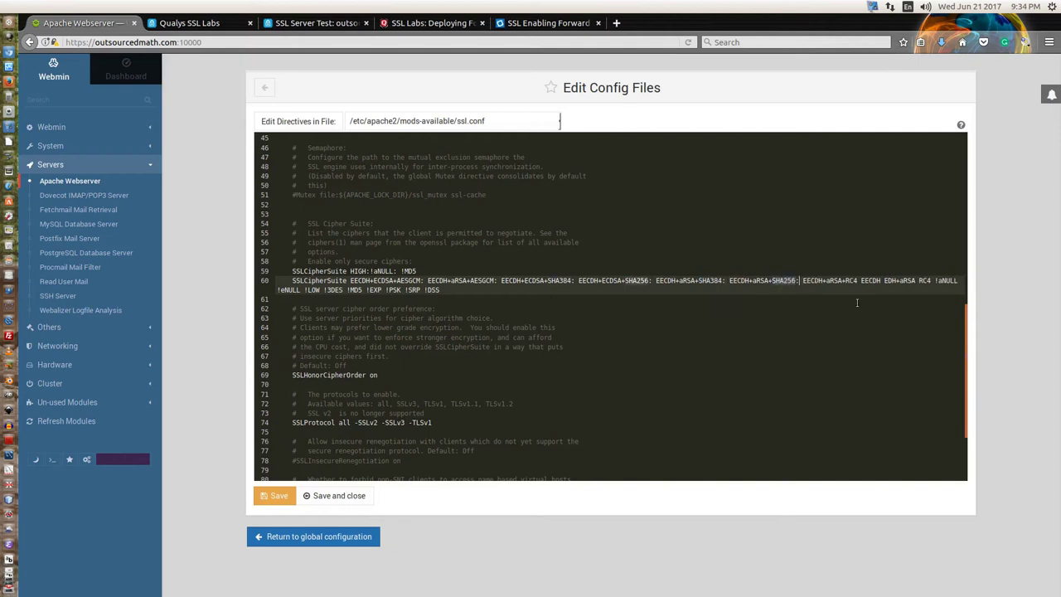
left_click(856, 280)
type(":")
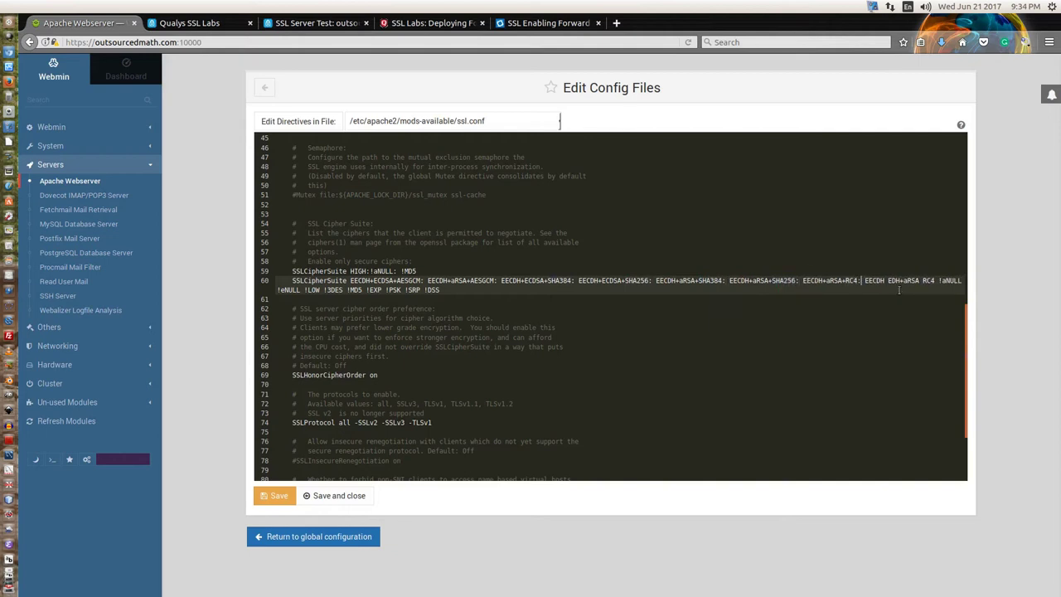
left_click(887, 281)
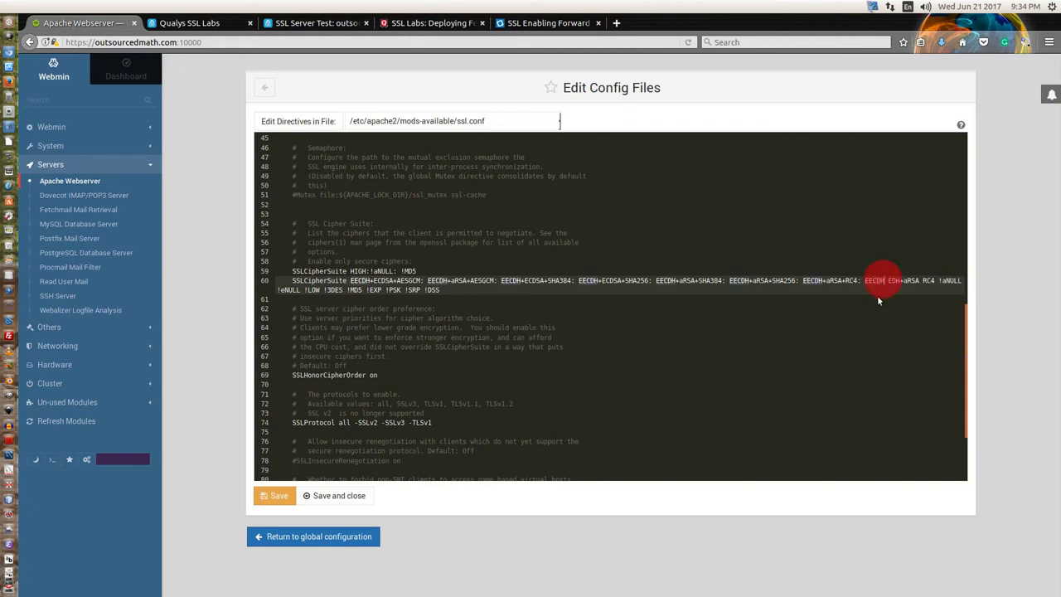
type(":")
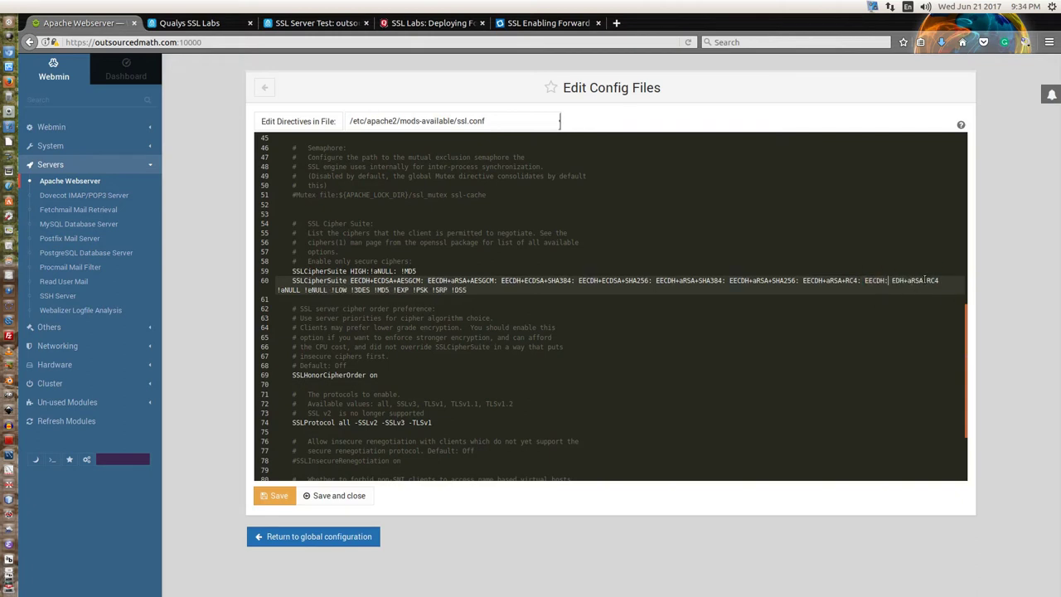
Add a colon after EDH+aRSA, RC4, !aNULL, !eNULL, !LOW and !3DES in the line 60 cipher list
left_click(925, 281)
type(":")
left_click(942, 281)
left_click(299, 289)
type(":")
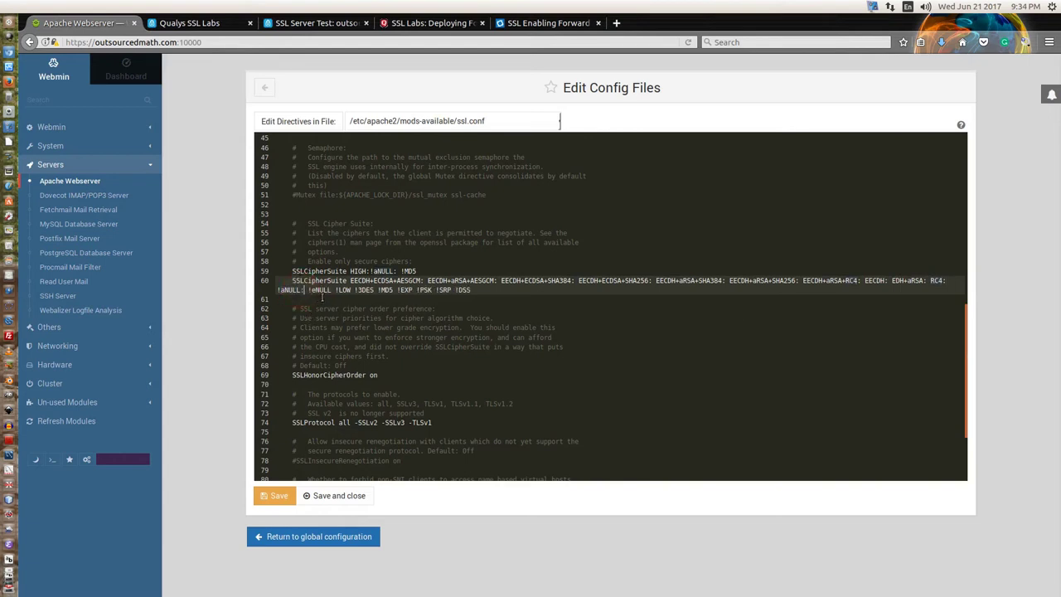
left_click(332, 289)
type(":")
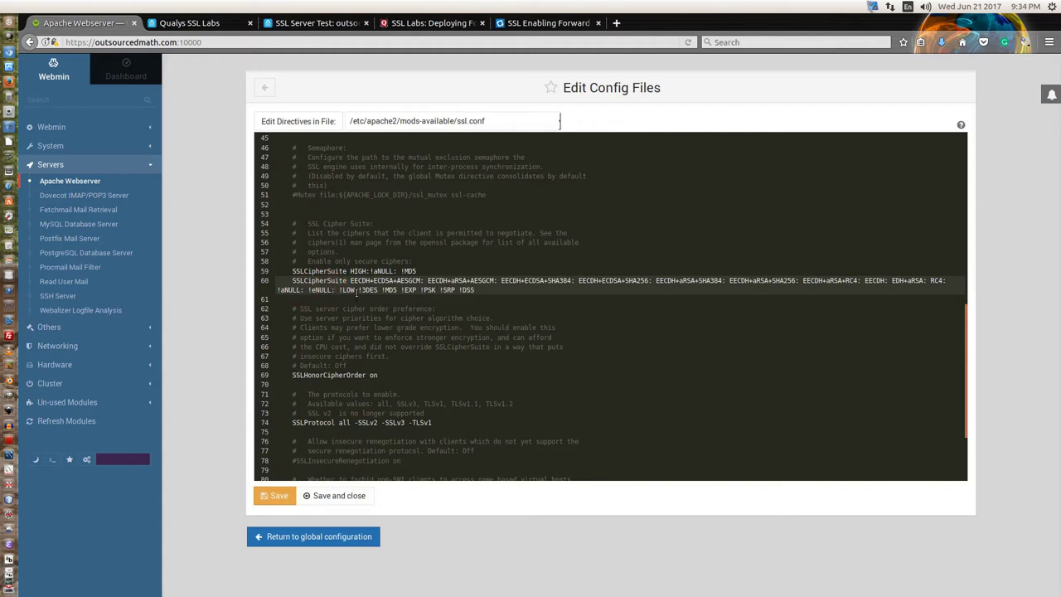
left_click(355, 290)
type(":")
left_click(381, 290)
type(":")
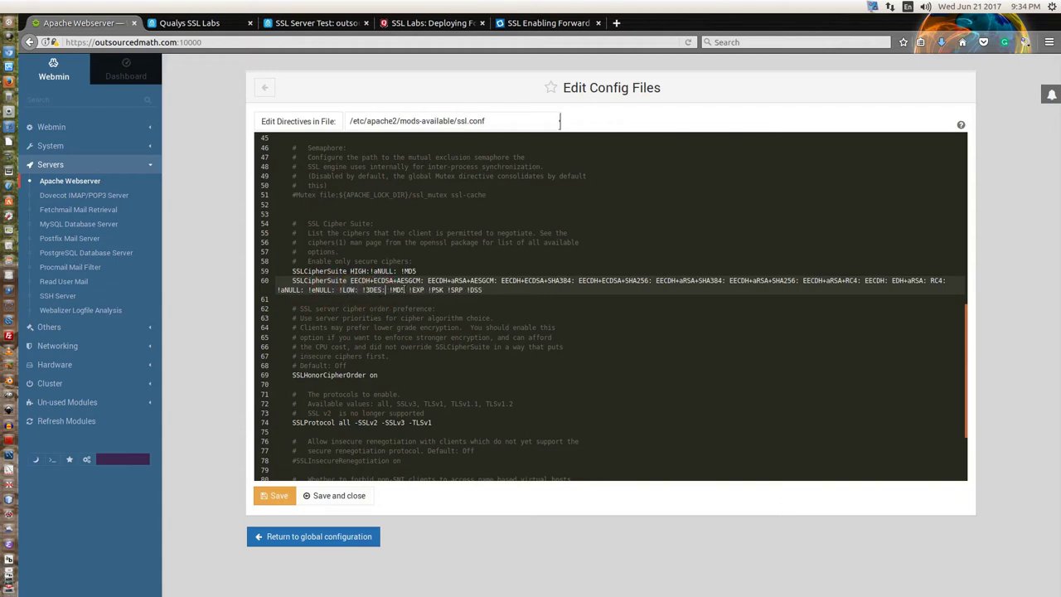
Add a colon after !MD5, !EXP, !PSK and !SRP in the line 60 cipher list
left_click(408, 290)
type(":")
left_click(428, 290)
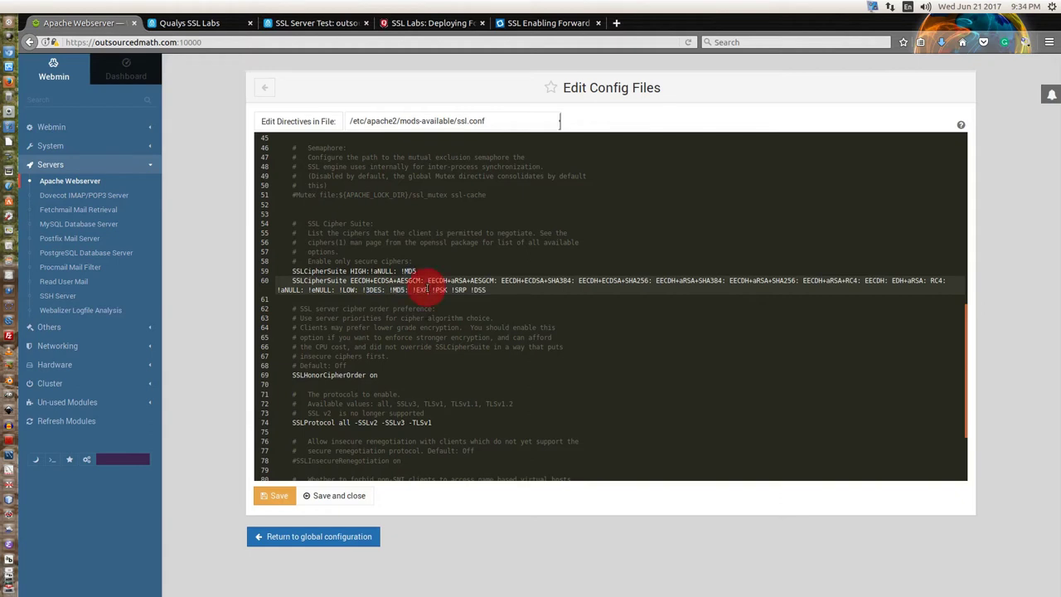
type(":")
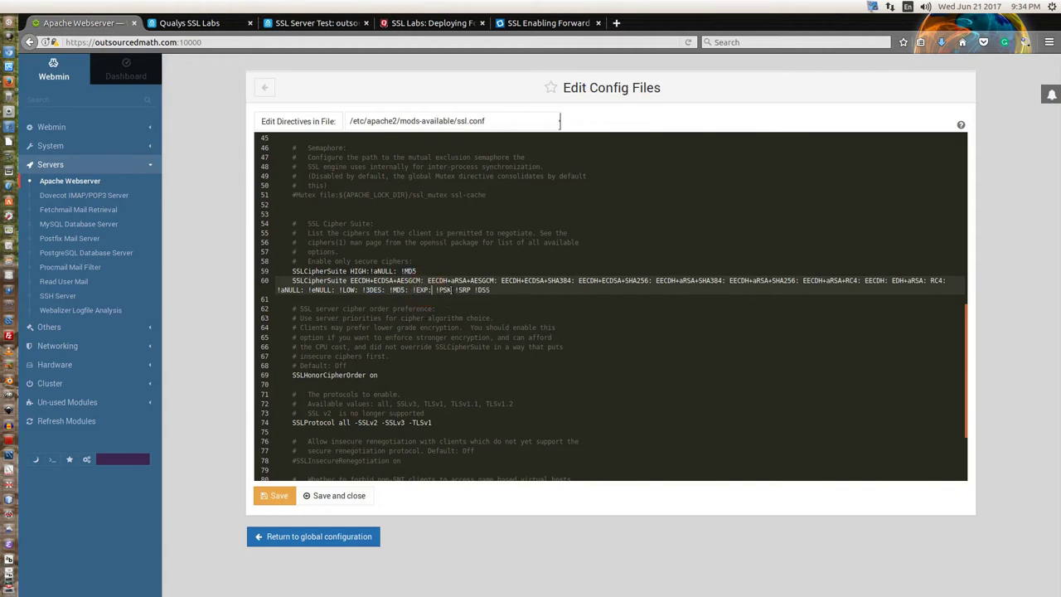
left_click(452, 291)
type(":")
left_click(475, 290)
type(":")
Insert a space between HIGH: and !aNULL in the line 59 SSLCipherSuite directive
scroll(496, 306, "up", 3)
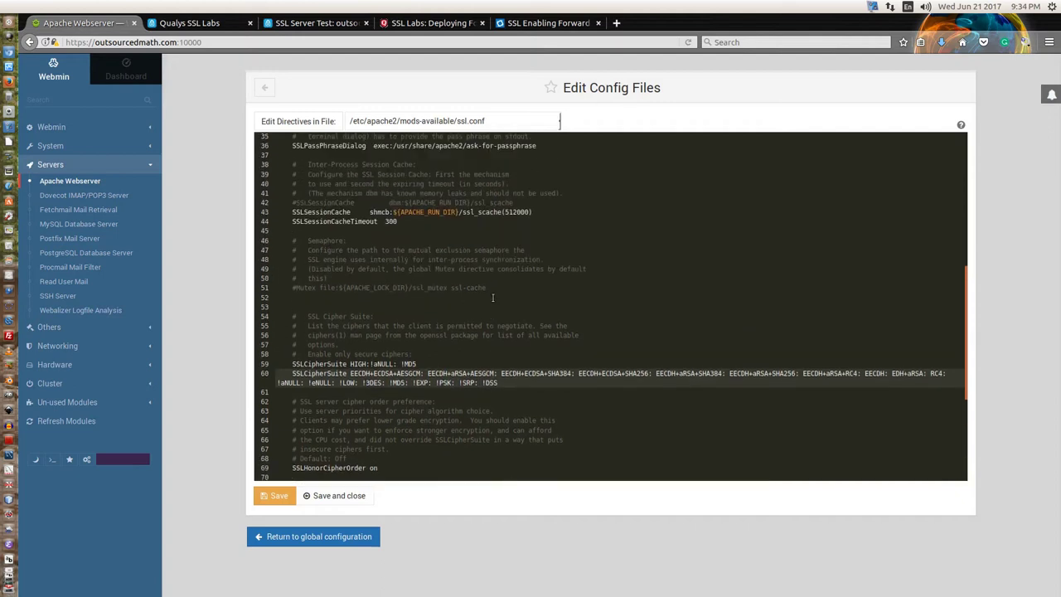
scroll(495, 300, "down", 3)
scroll(497, 303, "up", 2)
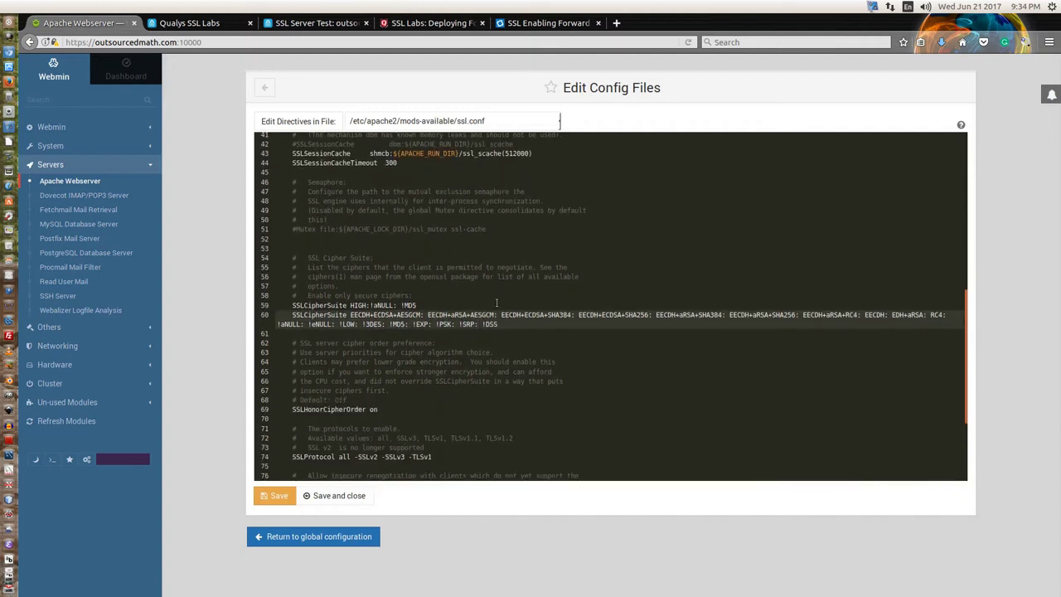
scroll(497, 304, "down", 4)
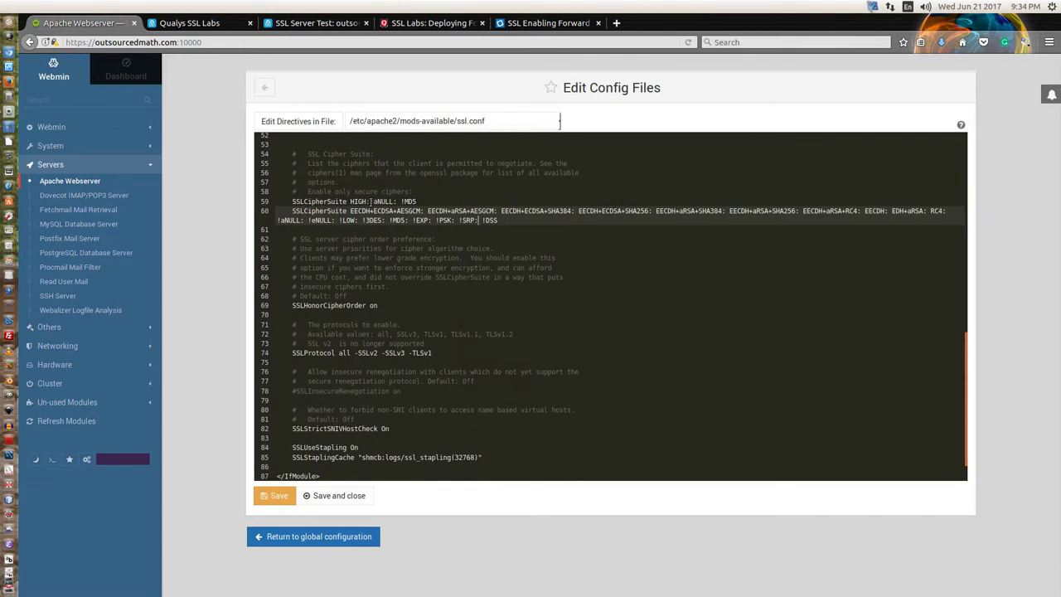
left_click(371, 202)
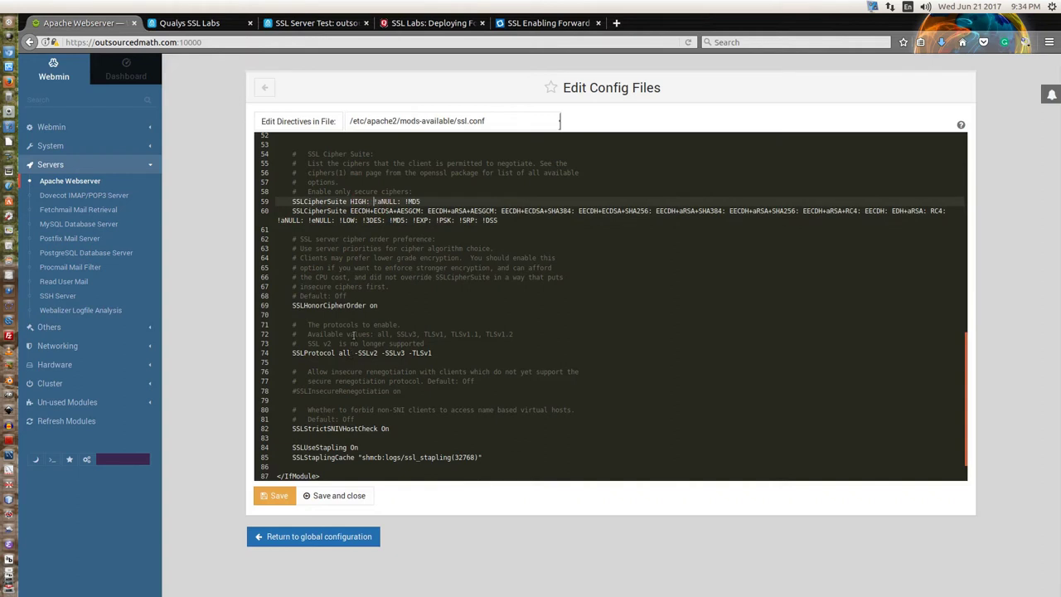
scroll(406, 241, "down", 1)
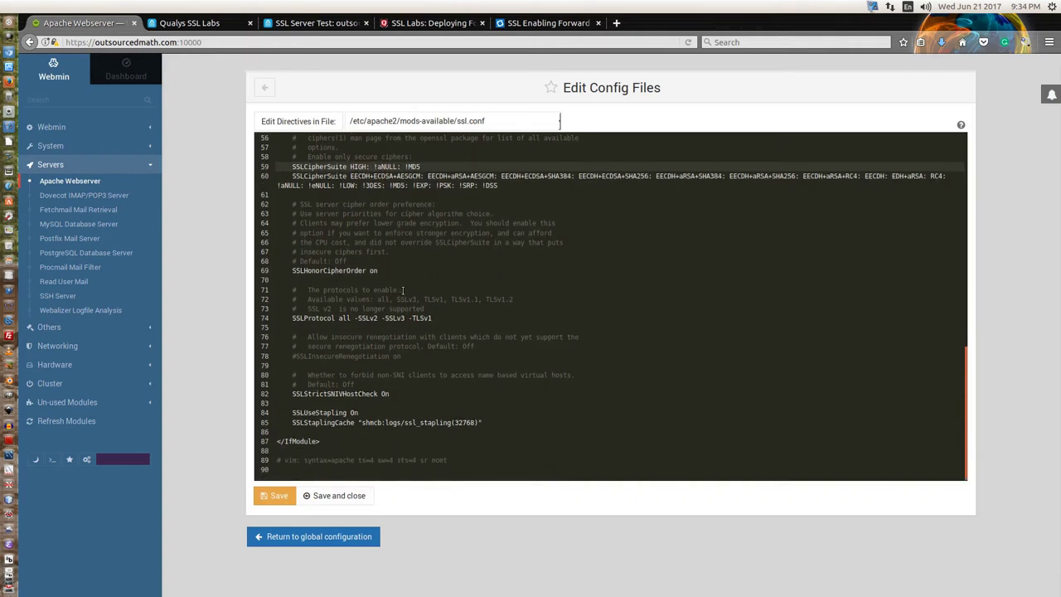
Save ssl.conf, return to the Apache global configuration and try to apply the changes
left_click(278, 497)
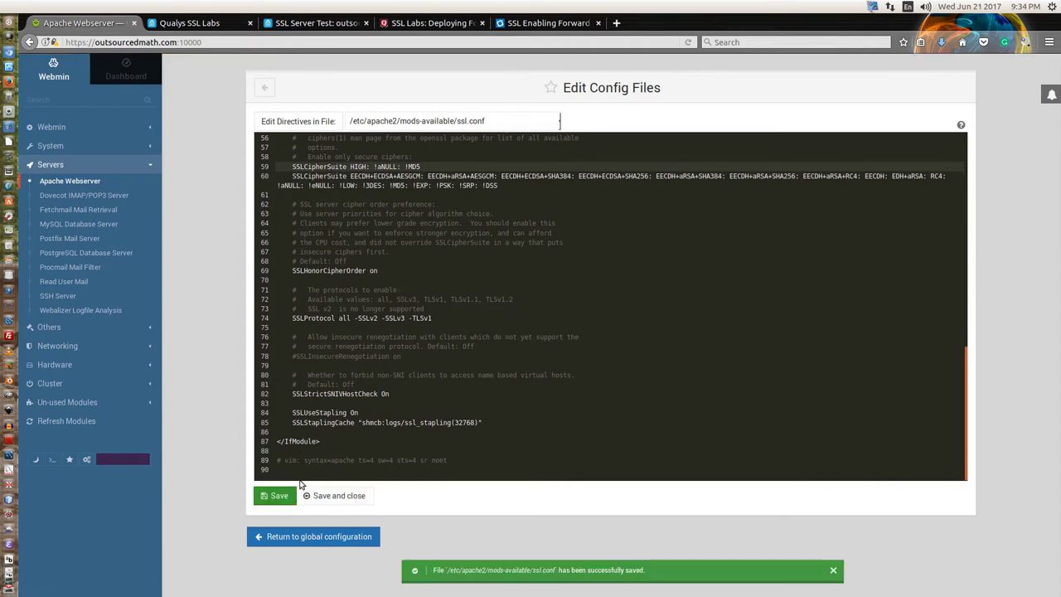
left_click(292, 539)
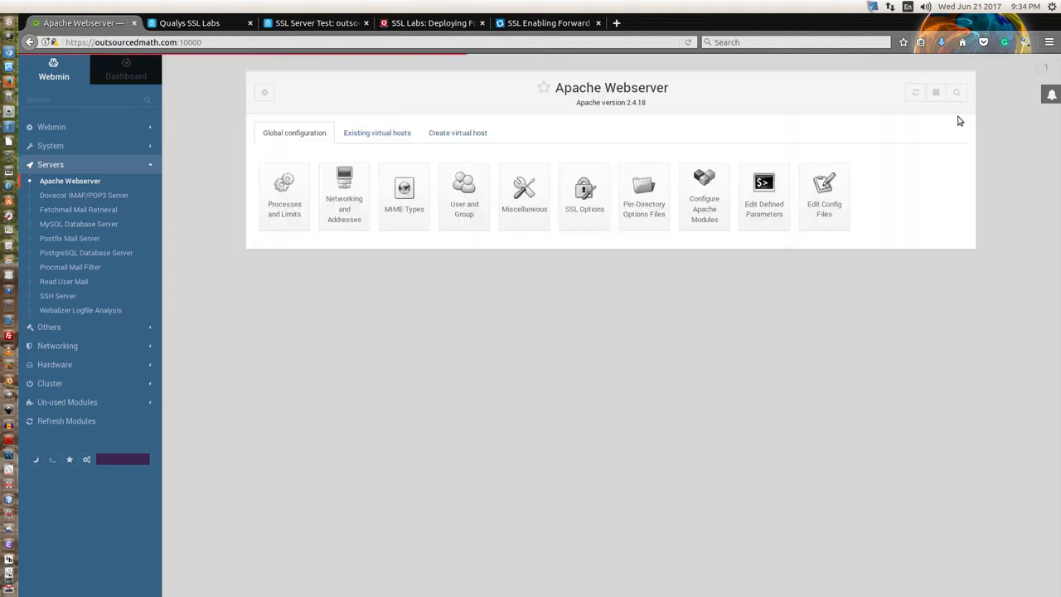
left_click(915, 93)
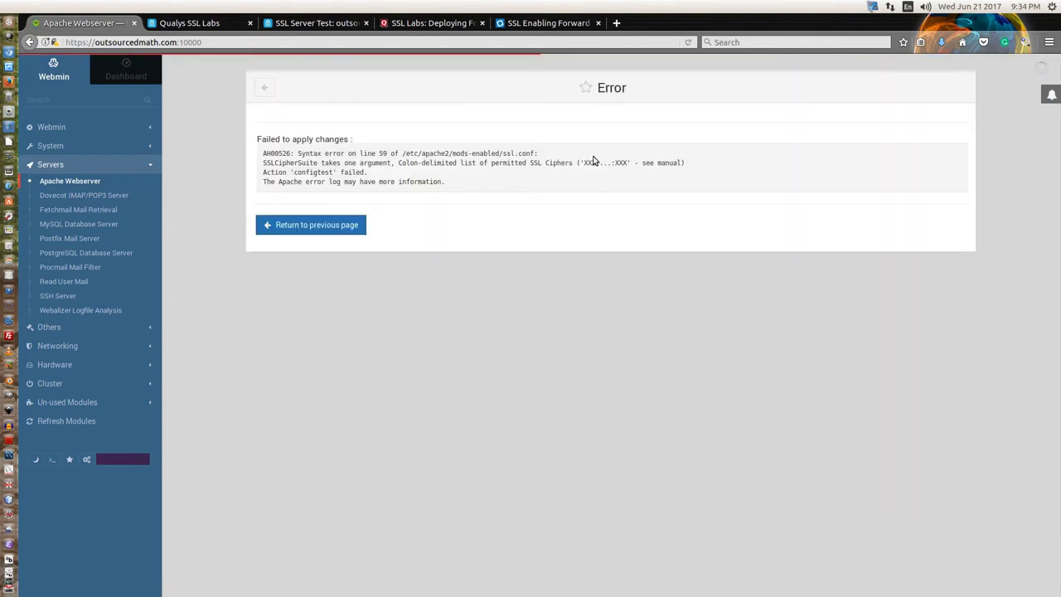
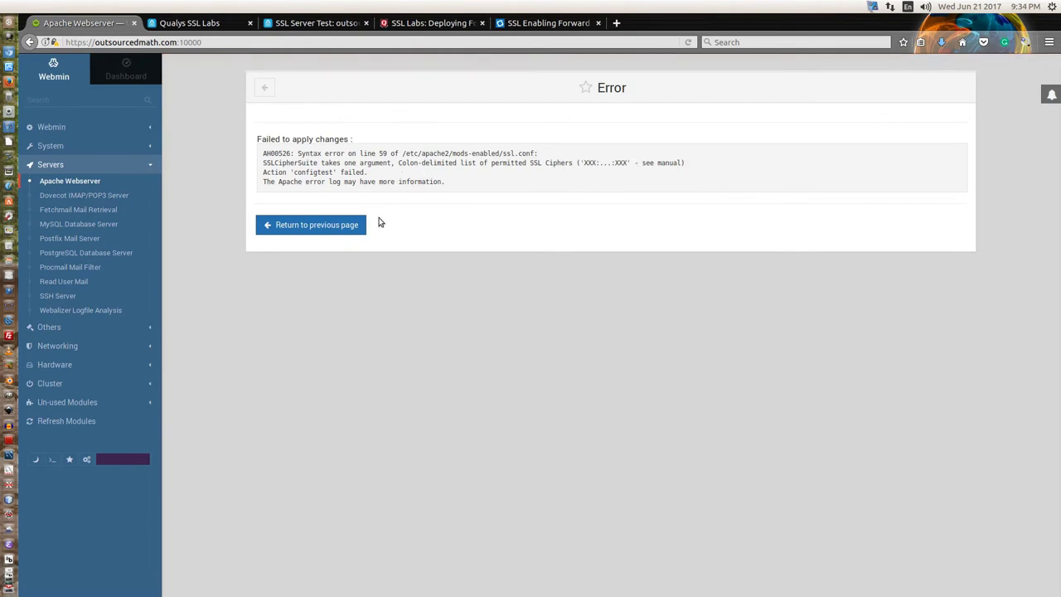
Reopen /etc/apache2/mods-available/ssl.conf in the Apache config file editor at its SSL Cipher Suite section
left_click(316, 225)
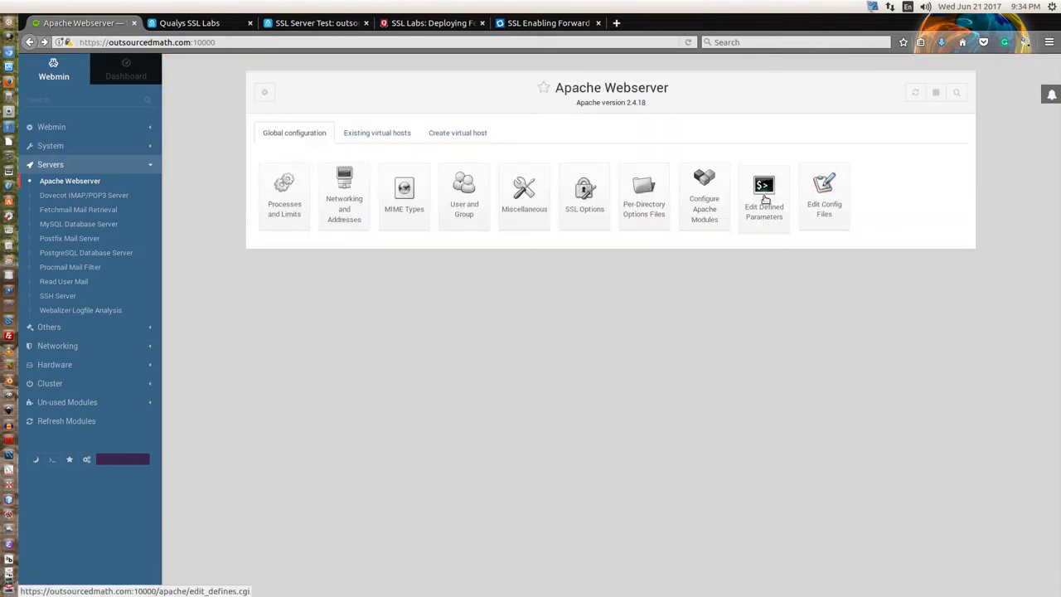
left_click(826, 195)
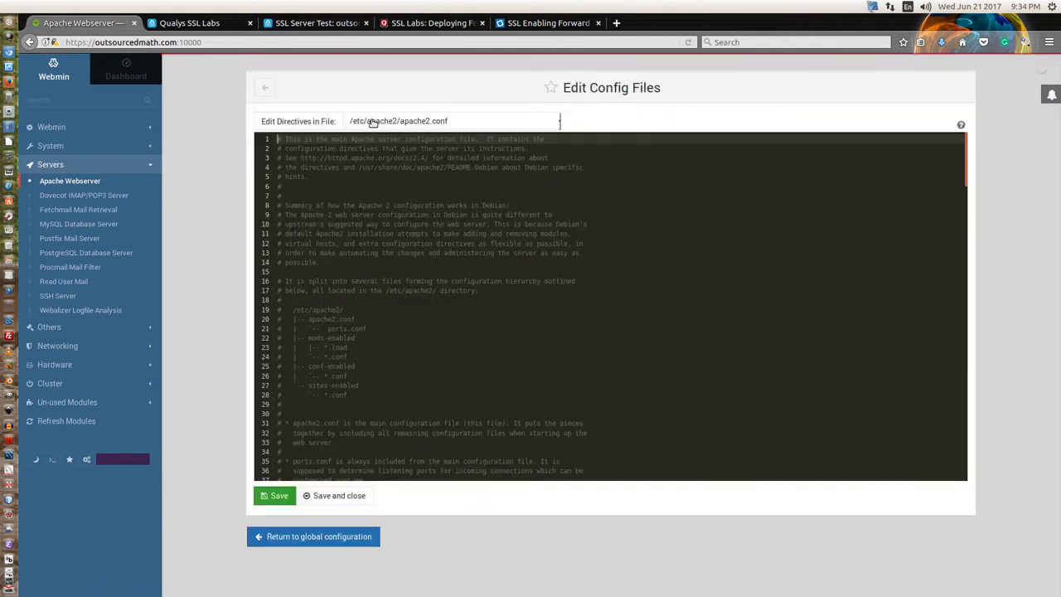
left_click(373, 122)
scroll(419, 208, "down", 3)
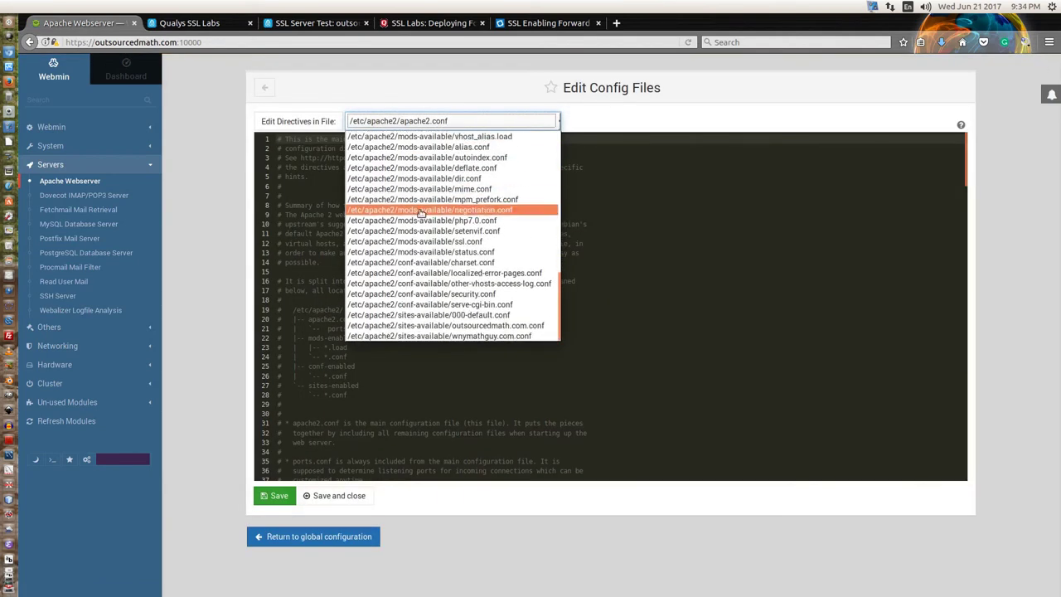
left_click(441, 242)
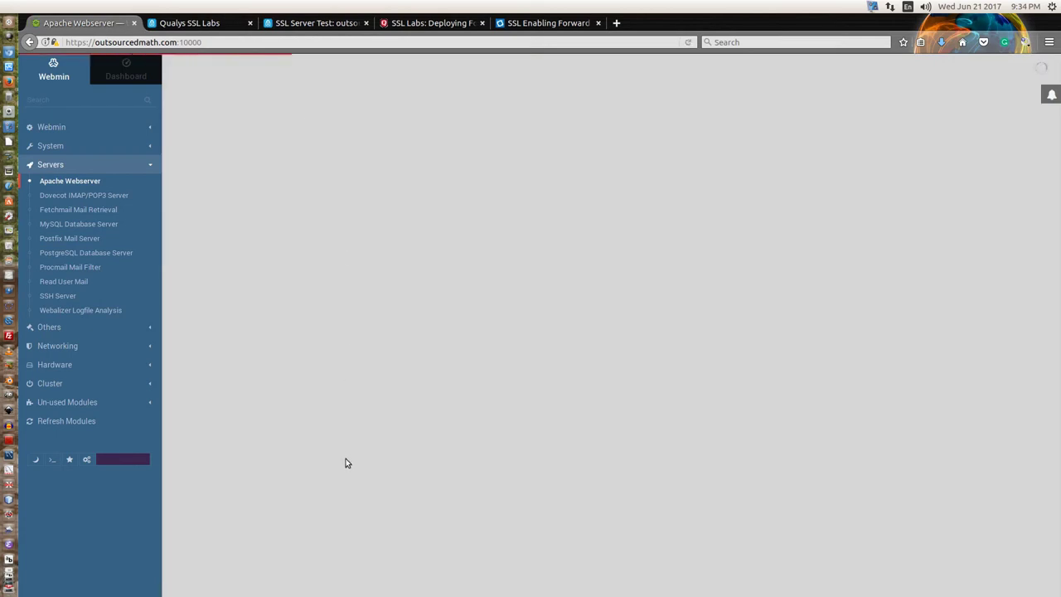
scroll(369, 412, "down", 2)
scroll(369, 412, "down", 10)
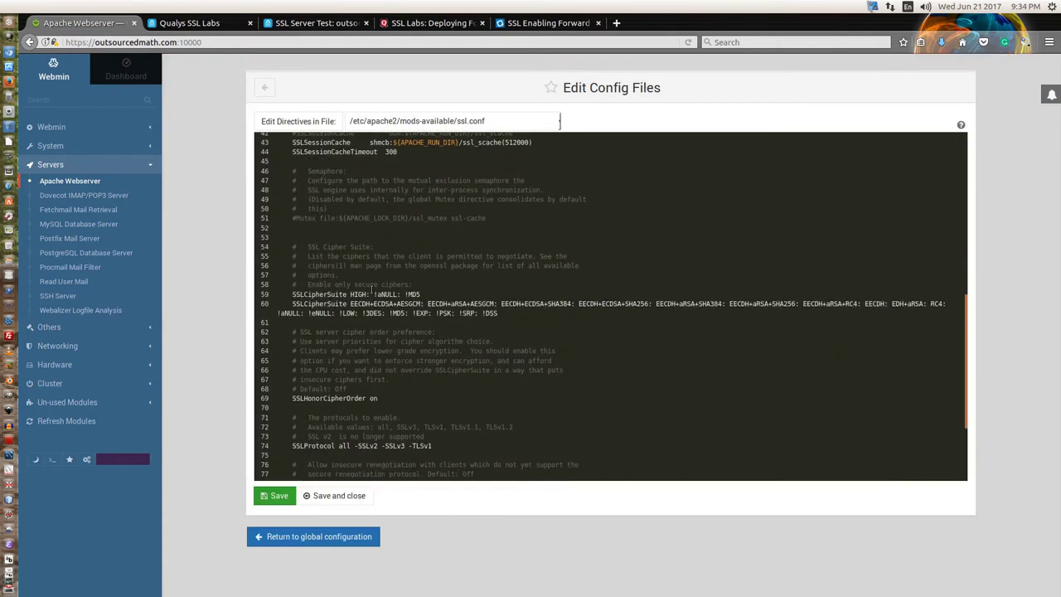
Remove the spaces before !aNULL and !MD5 in the line 59 SSLCipherSuite directive
left_click(375, 293)
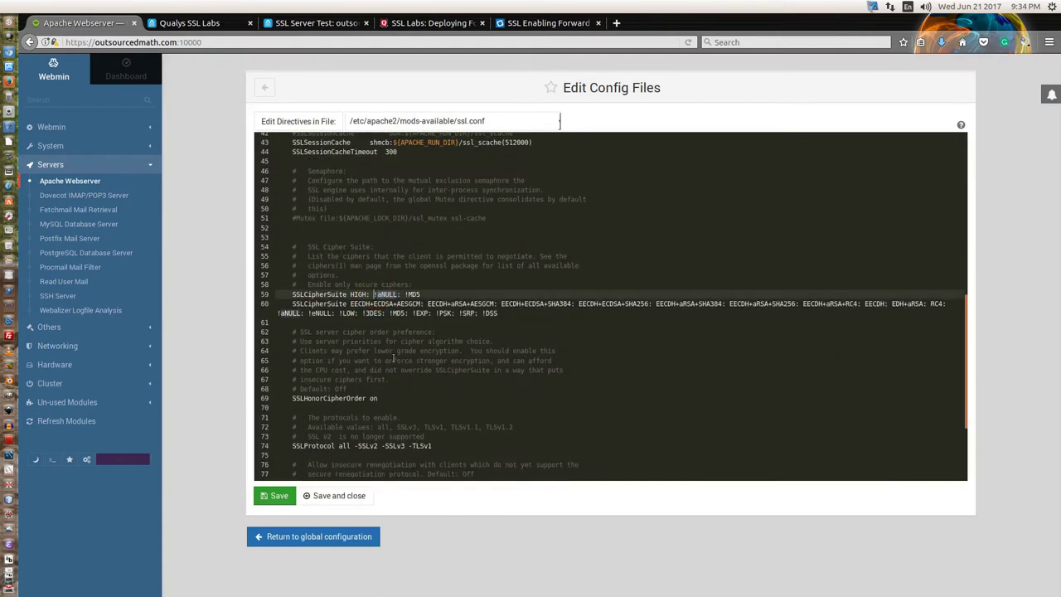
key("BackSpace")
left_click(401, 295)
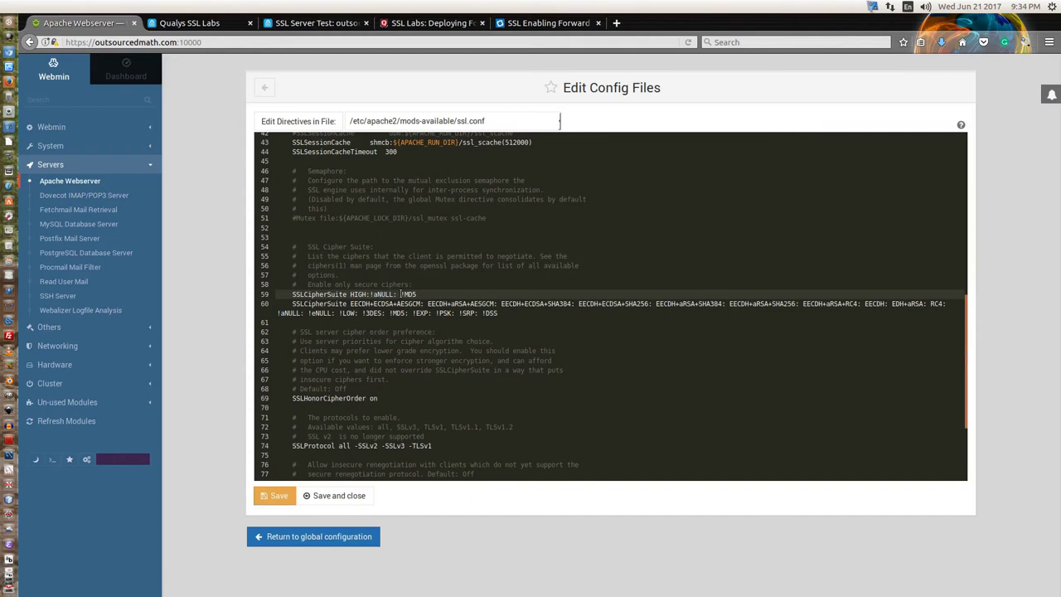
key("BackSpace")
Remove the space before EECDH+aRSA+AESGCM in the line 60 cipher list and comment out the line 59 SSLCipherSuite directive
double_click(426, 303)
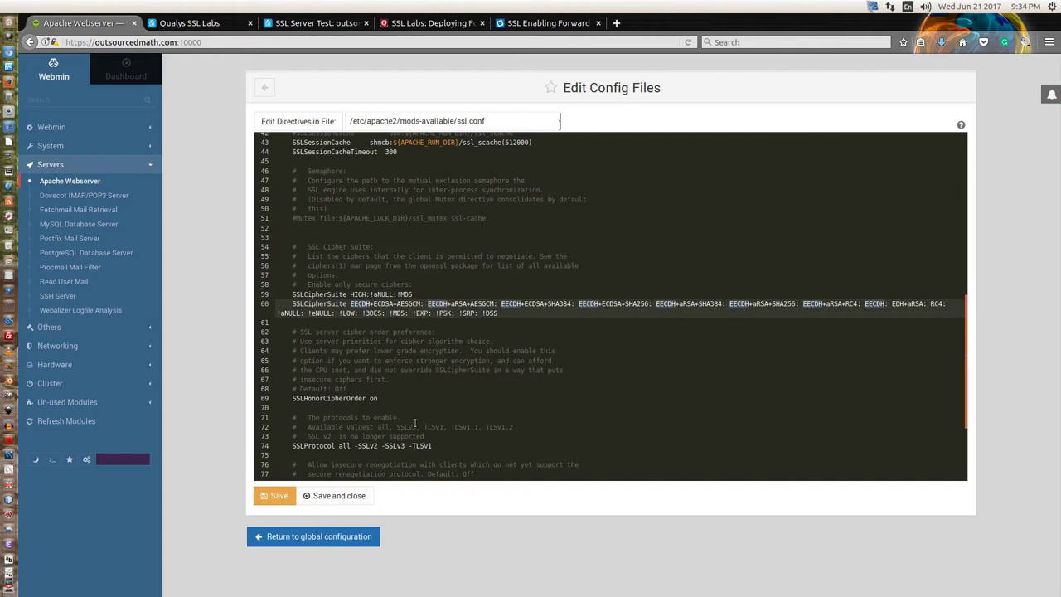
key("BackSpace")
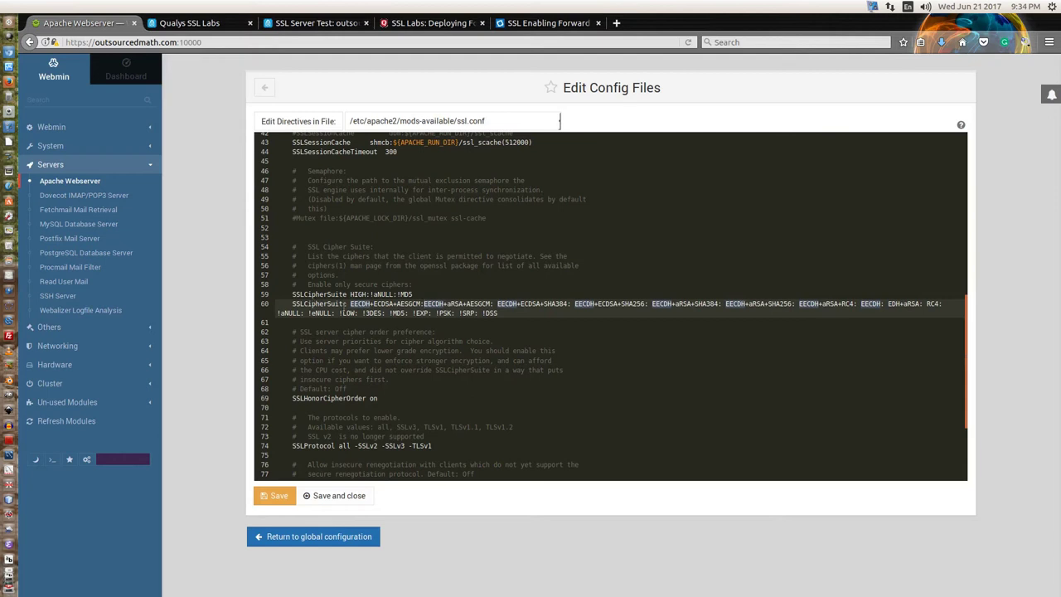
double_click(293, 295)
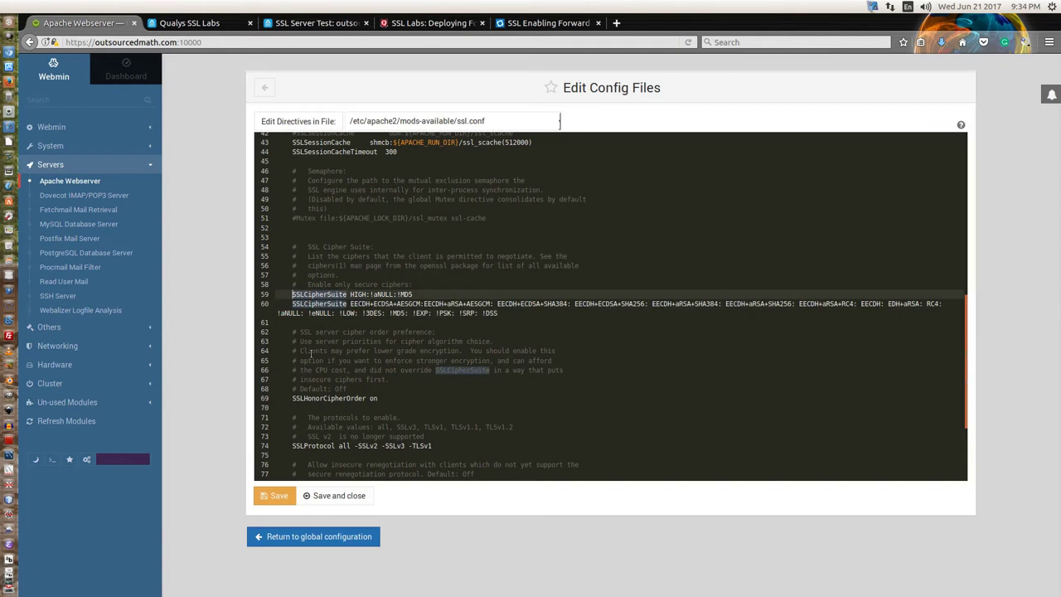
key("ctrl+slash")
Remove the spaces before EECDH+ECDSA+SHA384, EECDH+ECDSA+SHA256, EECDH+aRSA+SHA384, EECDH+aRSA+SHA256 and EECDH+aRSA+RC4 in the line 60 cipher list
double_click(498, 303)
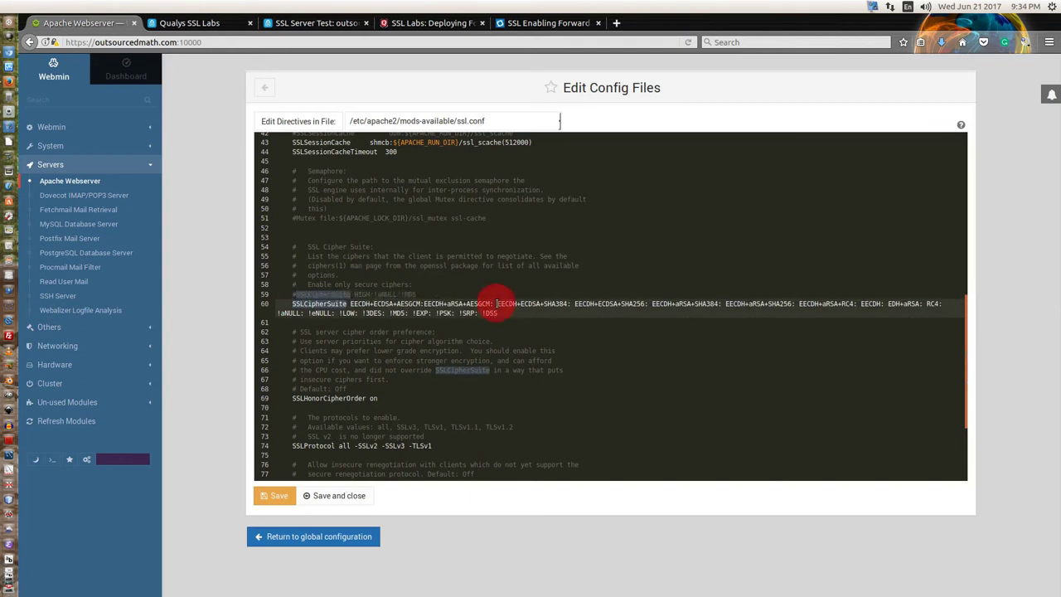
key("Left")
key("BackSpace")
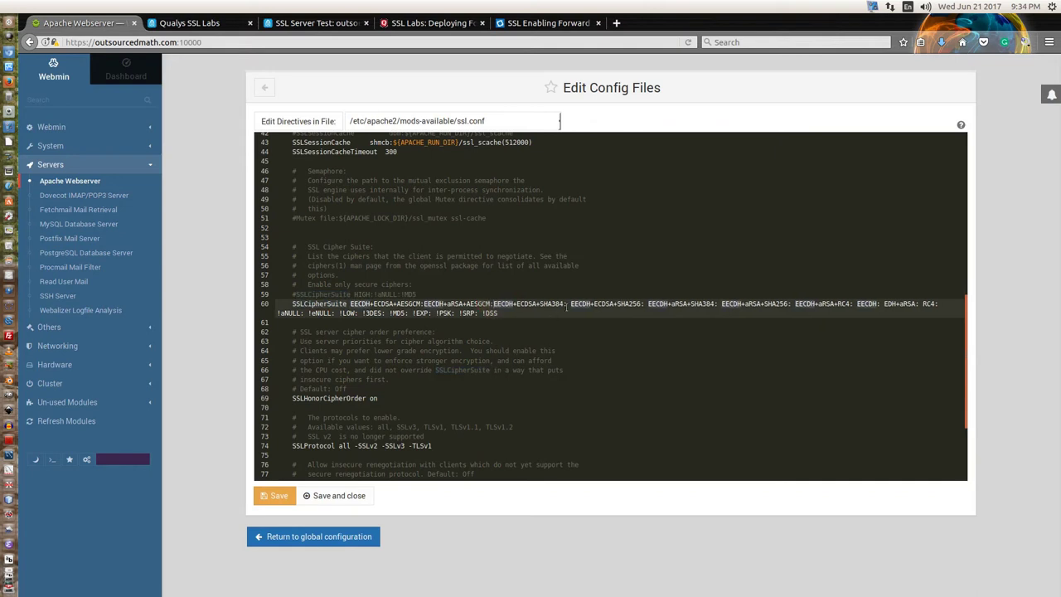
left_click(571, 304)
key("BackSpace")
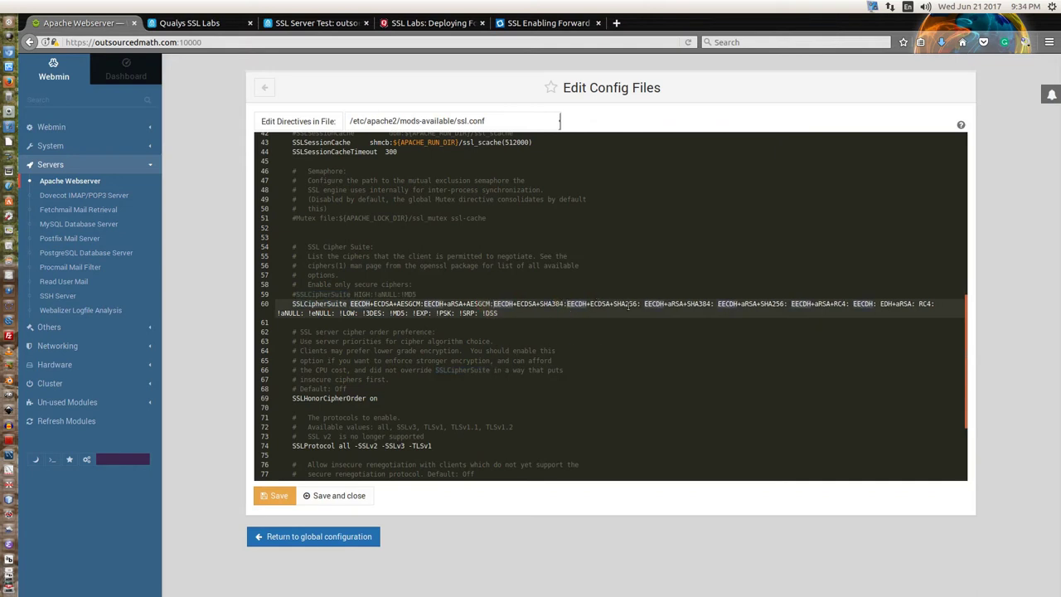
left_click(644, 304)
key("BackSpace")
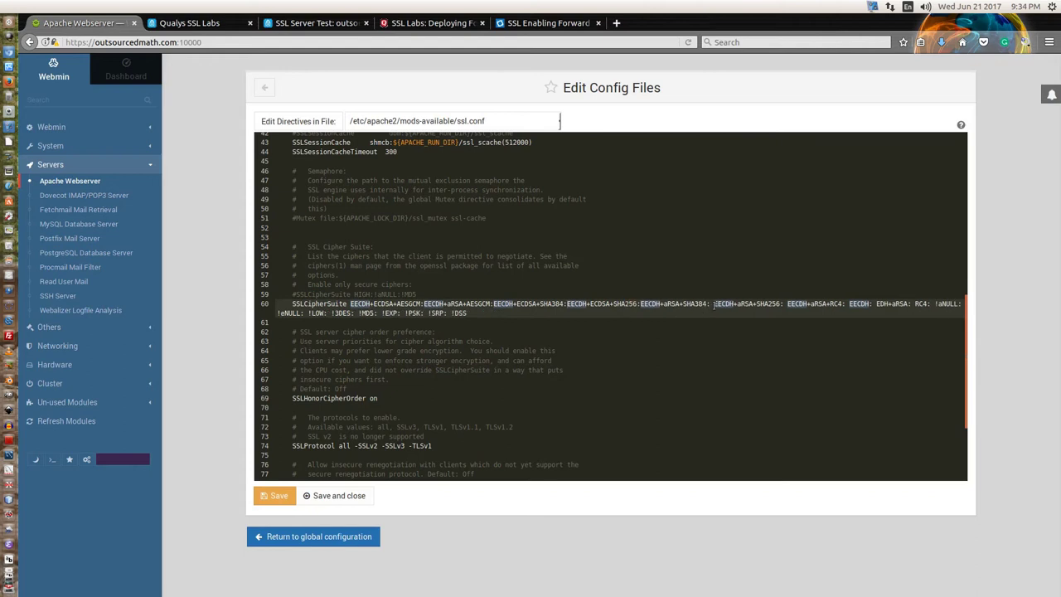
left_click(713, 304)
key("BackSpace")
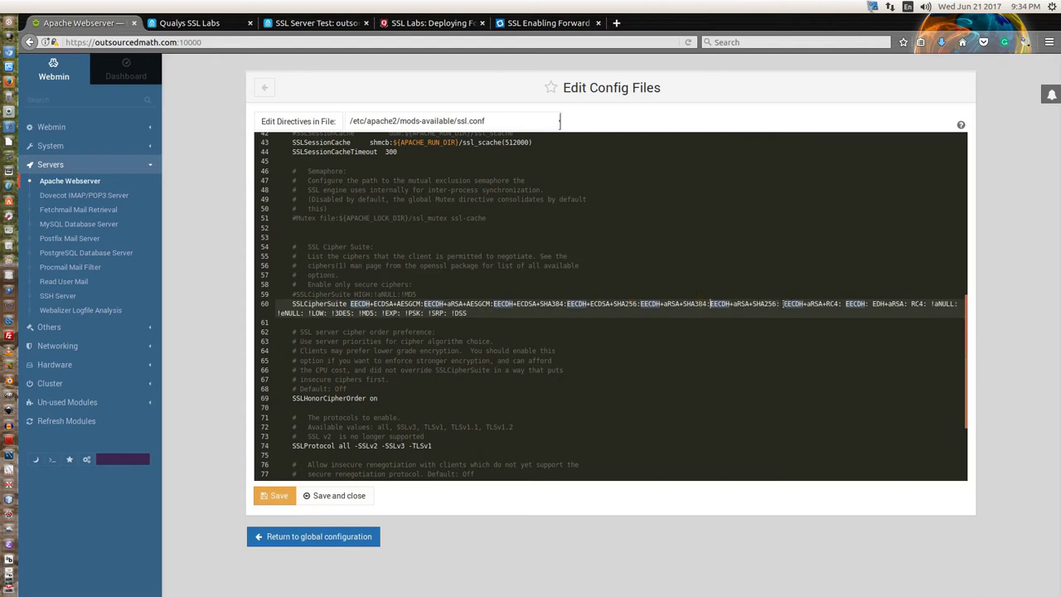
left_click(783, 304)
key("BackSpace")
Remove the spaces before the standalone EECDH, EDH+aRSA, RC4, !aNULL and !eNULL in the line 60 cipher list
left_click(841, 303)
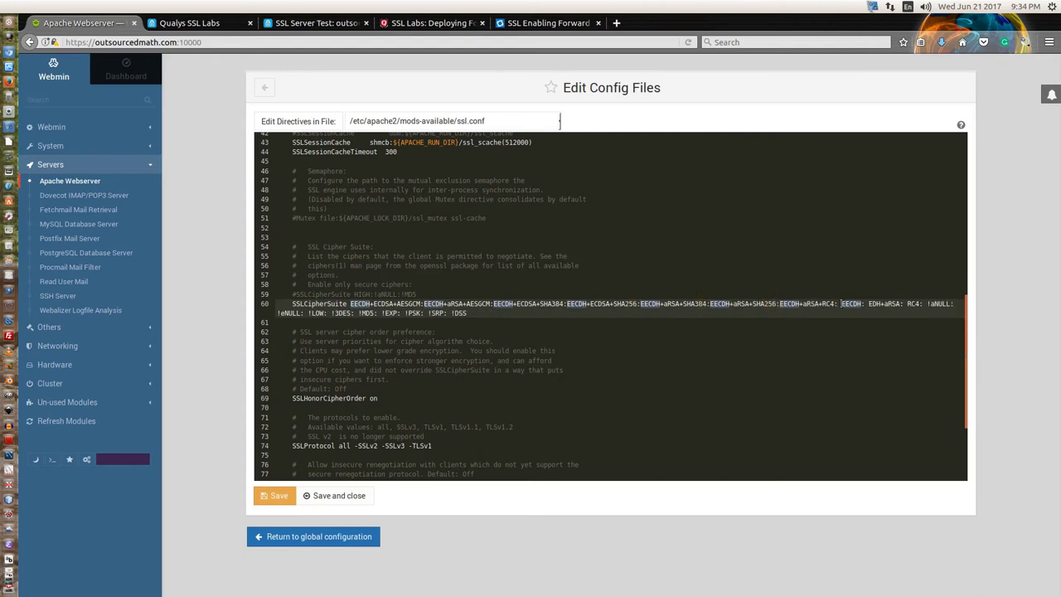
key("BackSpace")
left_click(865, 304)
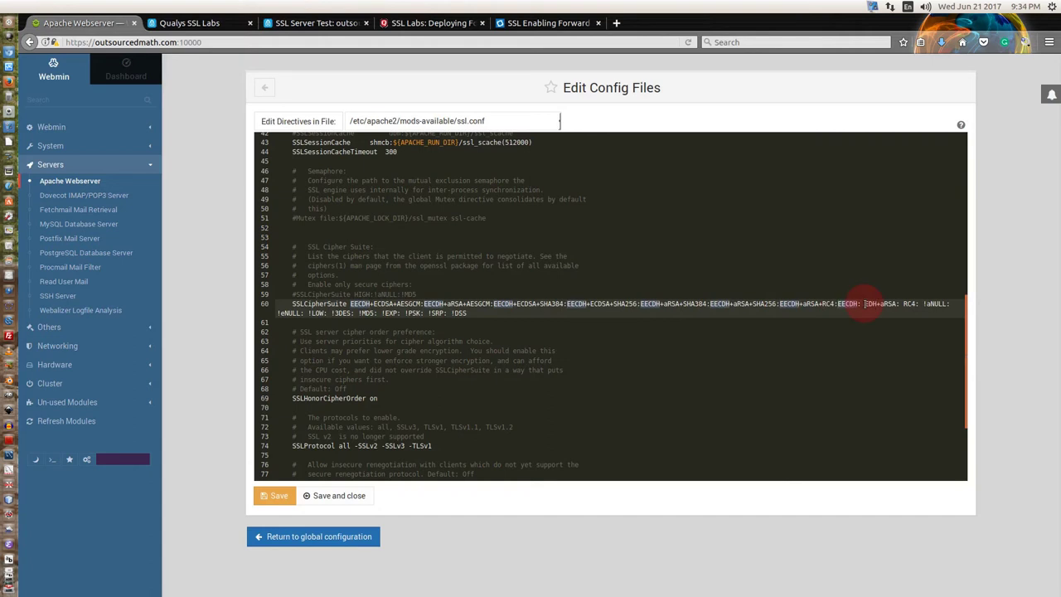
key("BackSpace")
left_click(902, 303)
key("BackSpace")
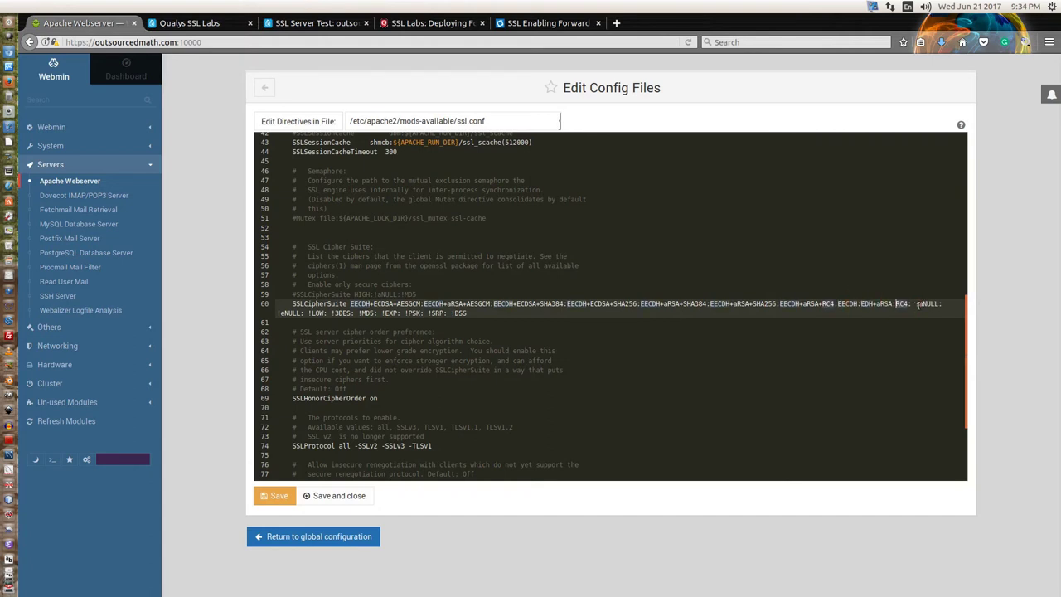
left_click(916, 304)
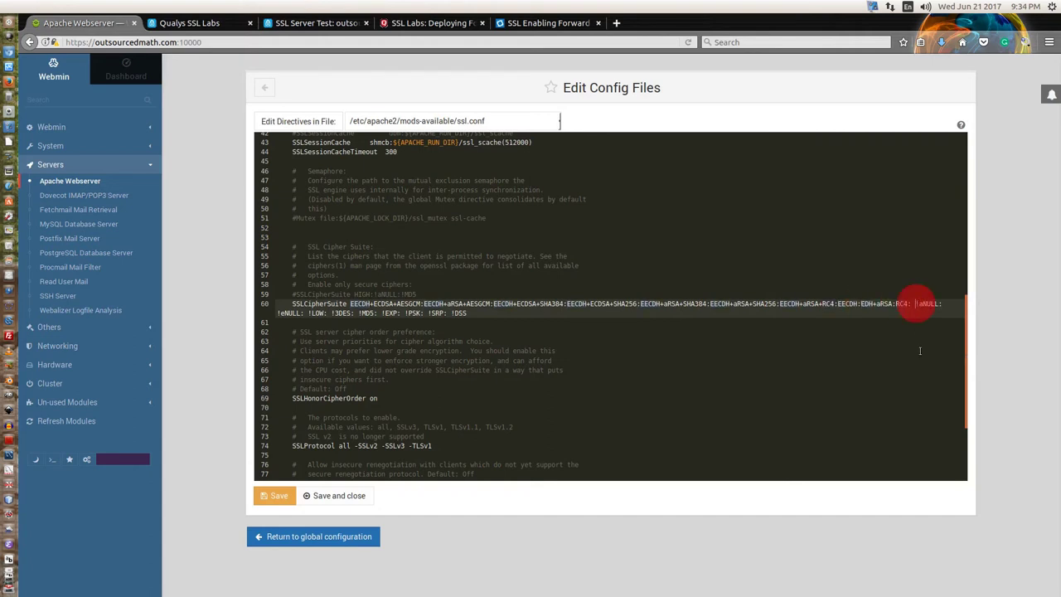
key("BackSpace")
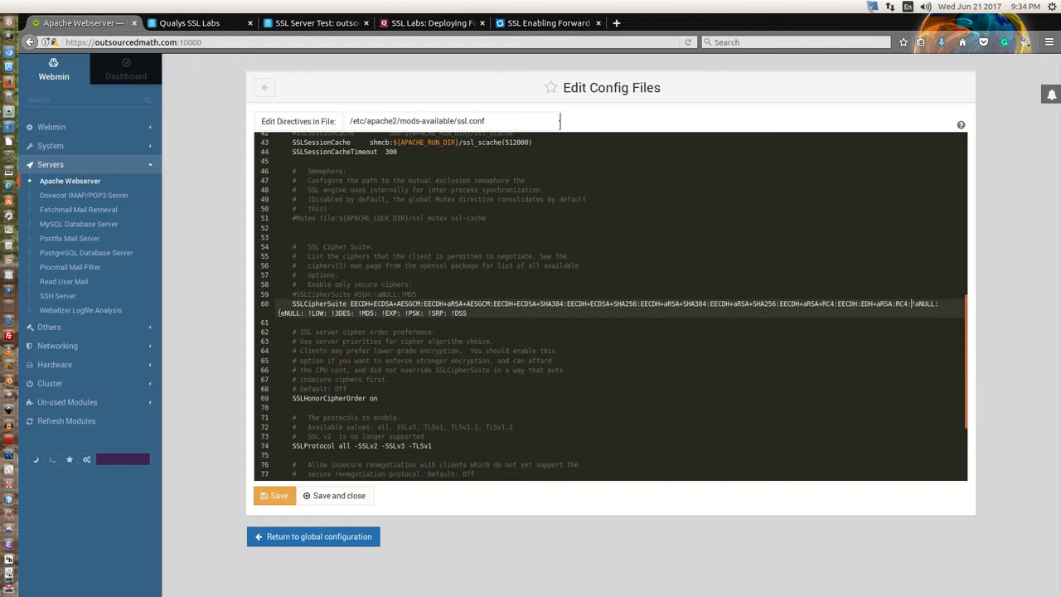
key("BackSpace")
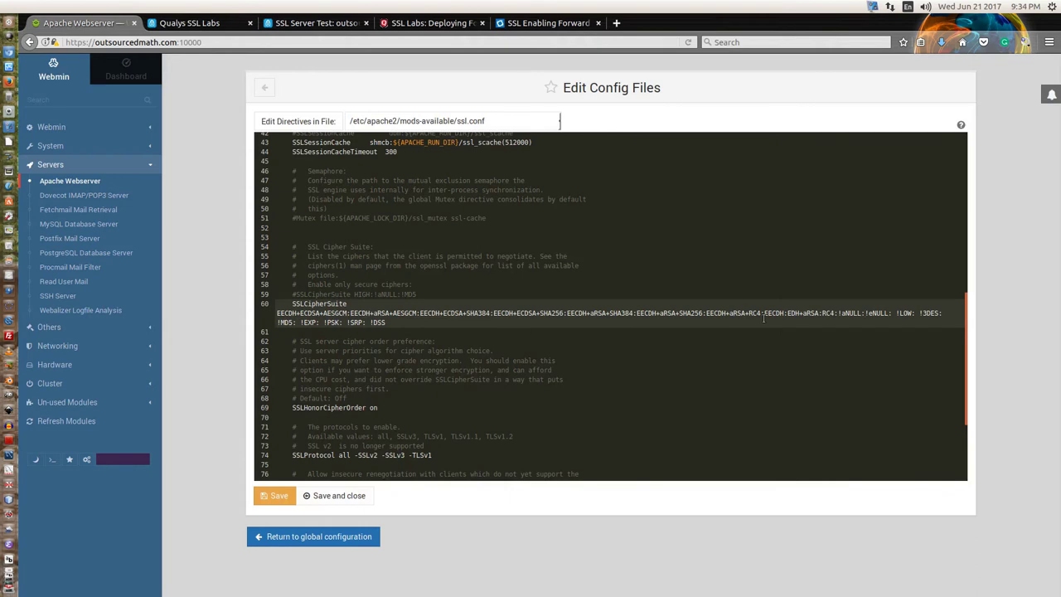
Remove the spaces before !LOW, !3DES, !MD5, !EXP, !PSK, !SRP and !DSS in the line 60 cipher list
left_click(897, 313)
key("BackSpace")
left_click(914, 313)
key("BackSpace")
left_click(940, 312)
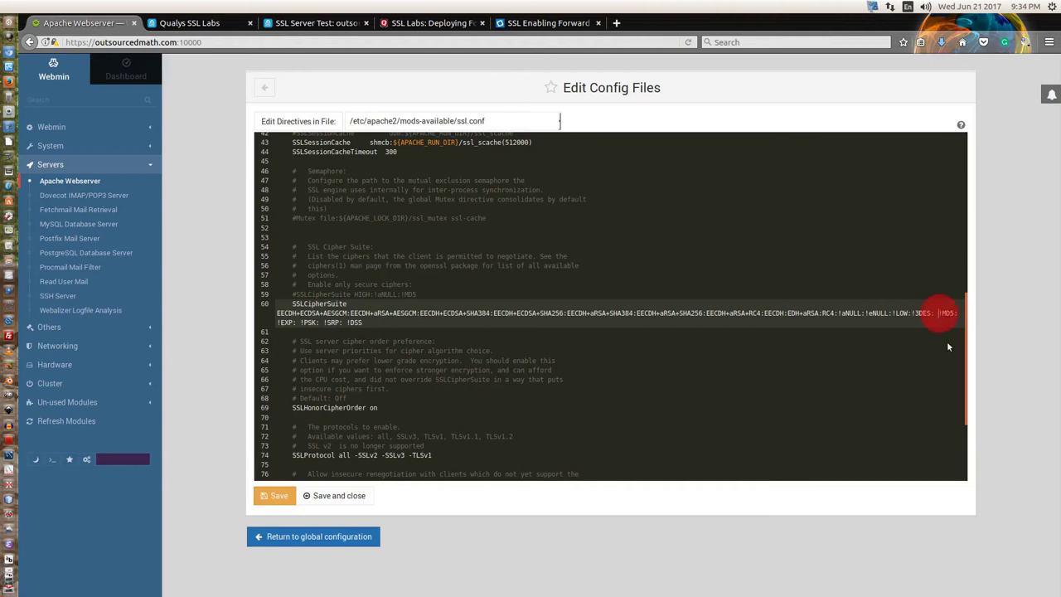
key("BackSpace")
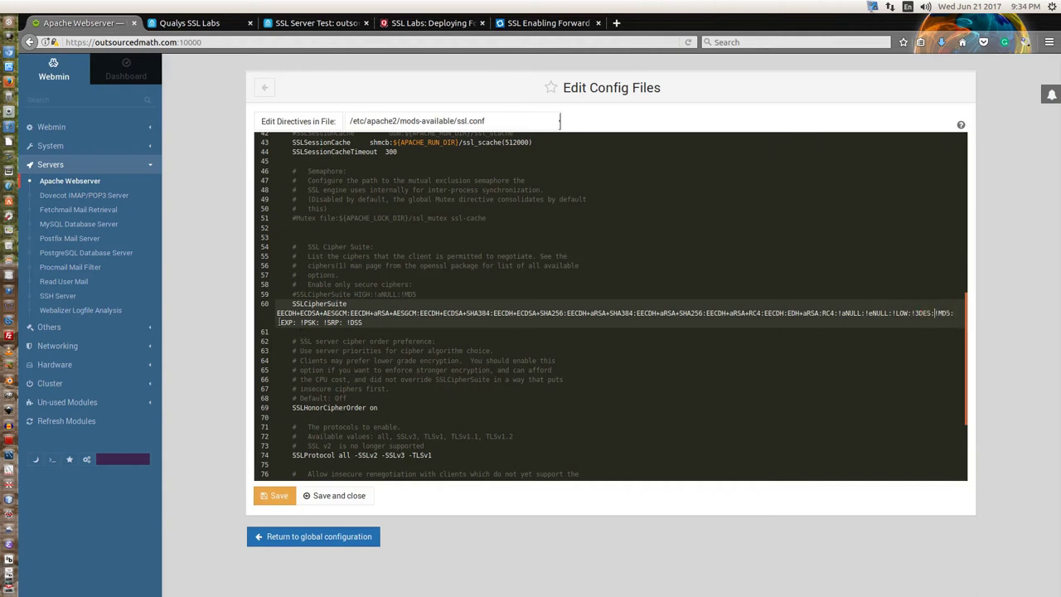
left_click(278, 322)
key("BackSpace")
left_click(291, 322)
key("BackSpace")
left_click(312, 323)
key("BackSpace")
left_click(330, 323)
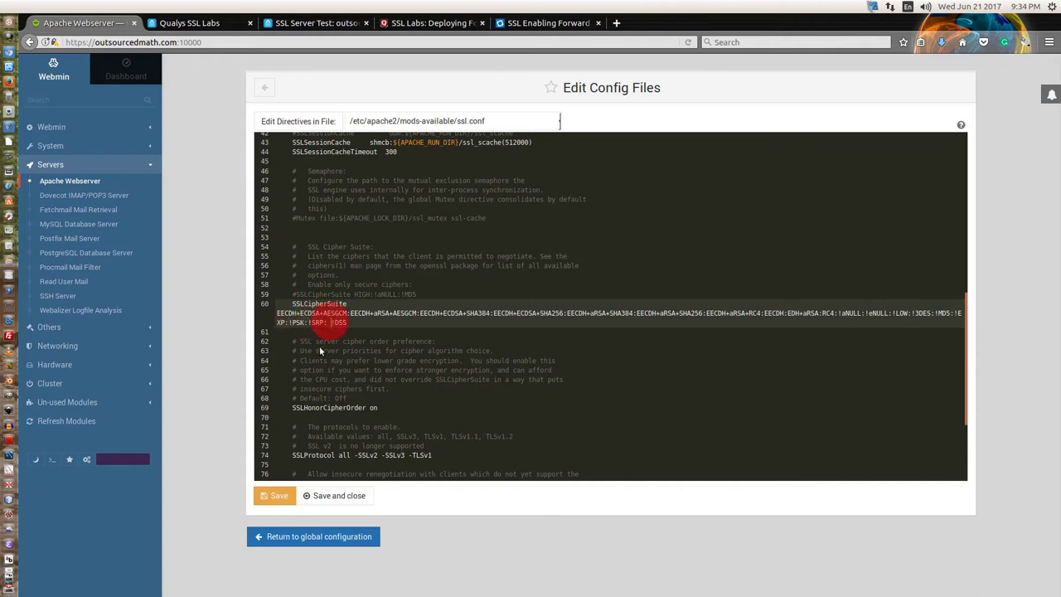
key("BackSpace")
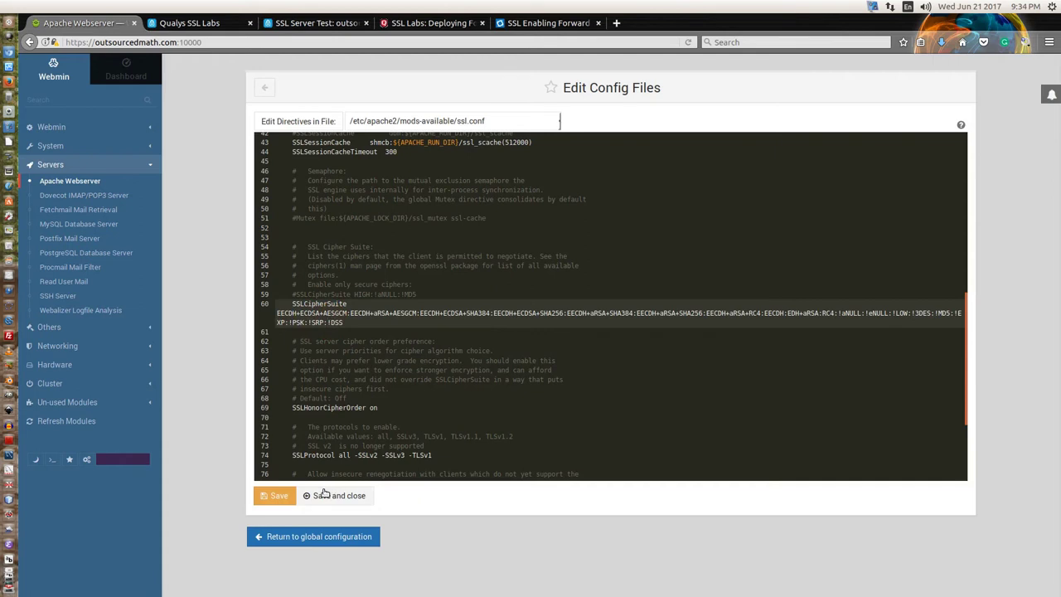
Save ssl.conf, return to the Apache global configuration and apply the changes
left_click(280, 496)
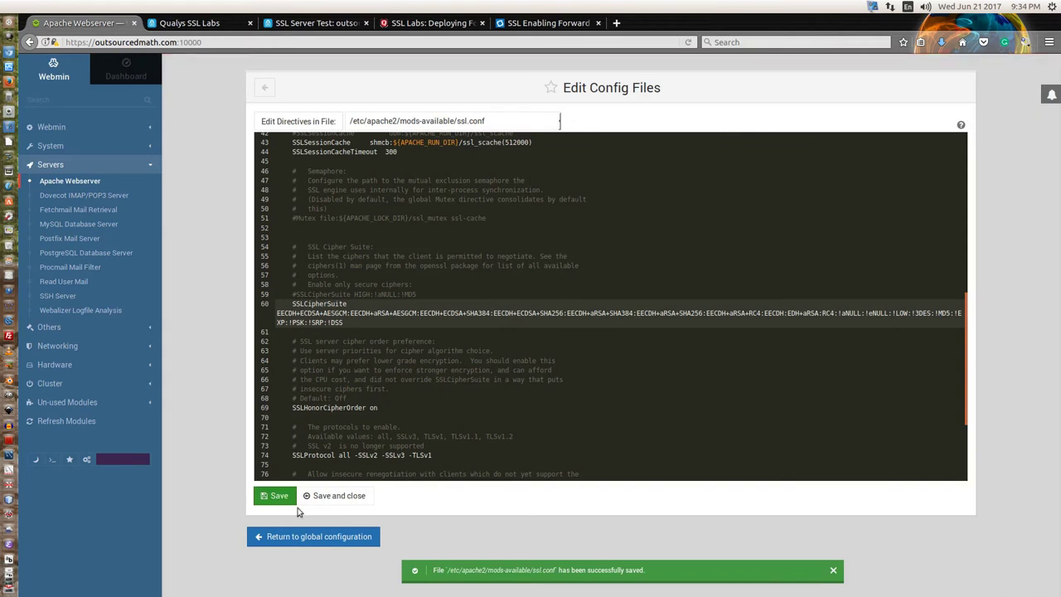
left_click(316, 535)
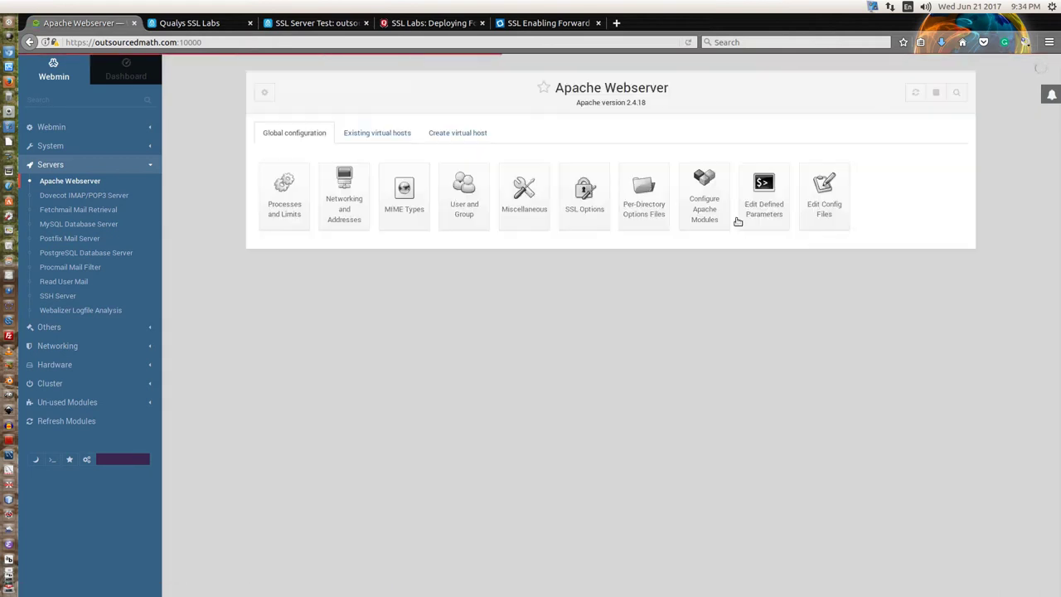
left_click(916, 92)
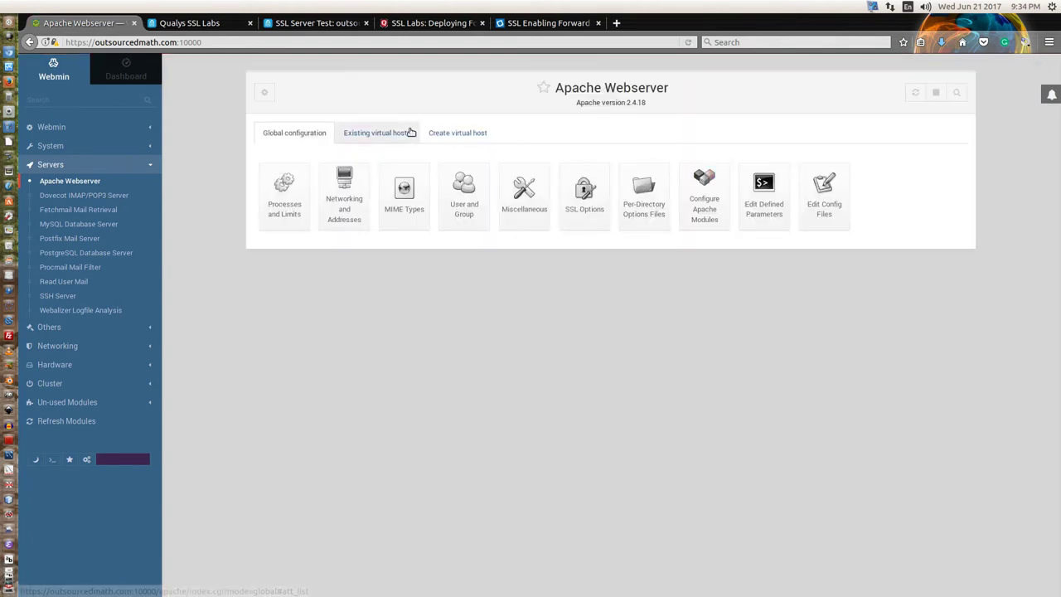
Disable SSLv2, SSLv3 and TLSv1 in the SSL options of the outsourcedmath.com port 443 virtual host and save
left_click(401, 134)
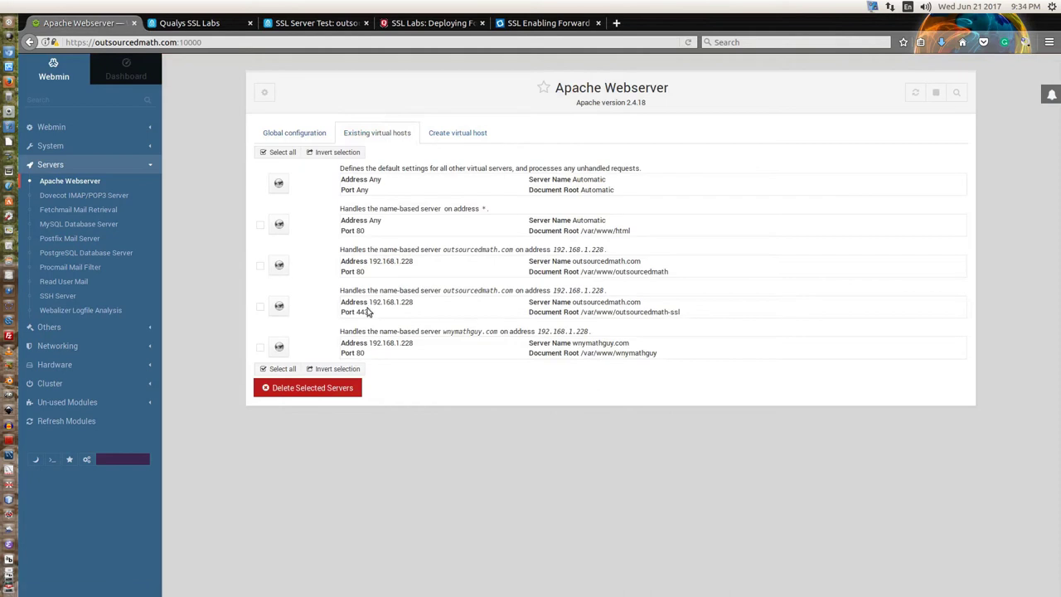
left_click(279, 306)
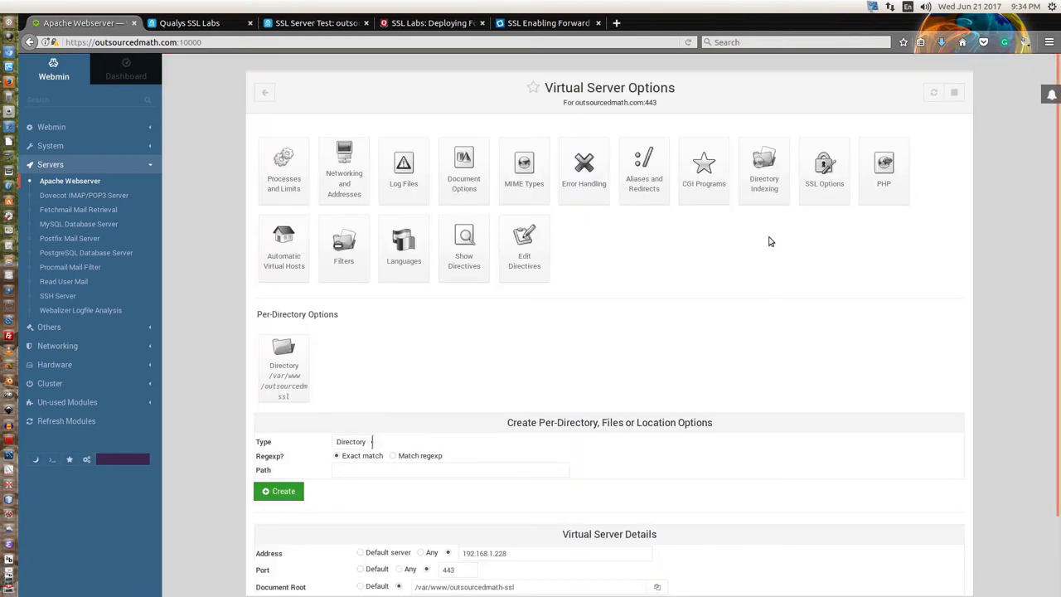
left_click(832, 172)
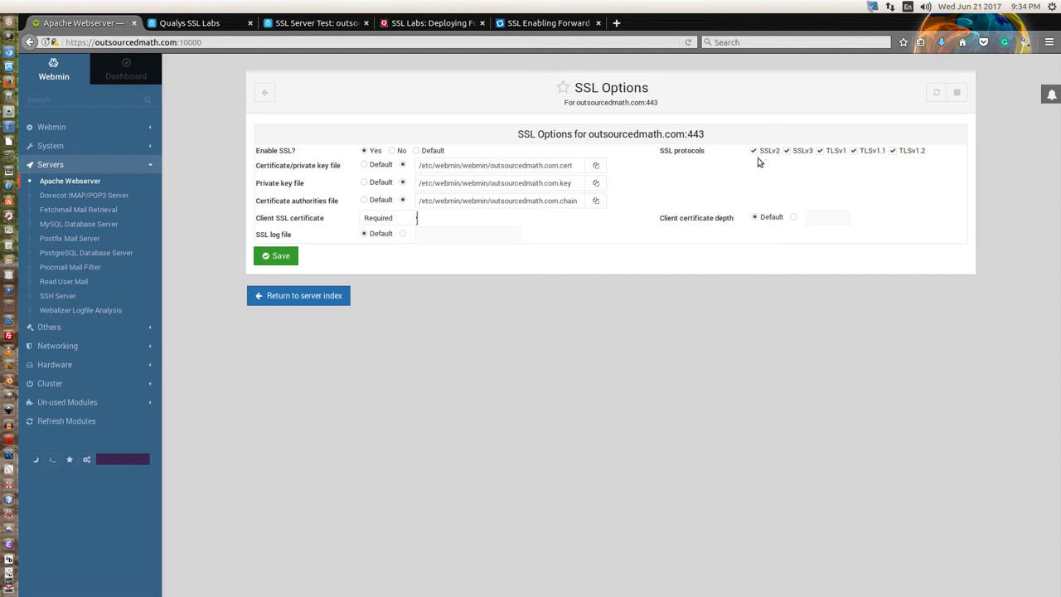
left_click(754, 152)
left_click(787, 152)
left_click(820, 153)
left_click(286, 262)
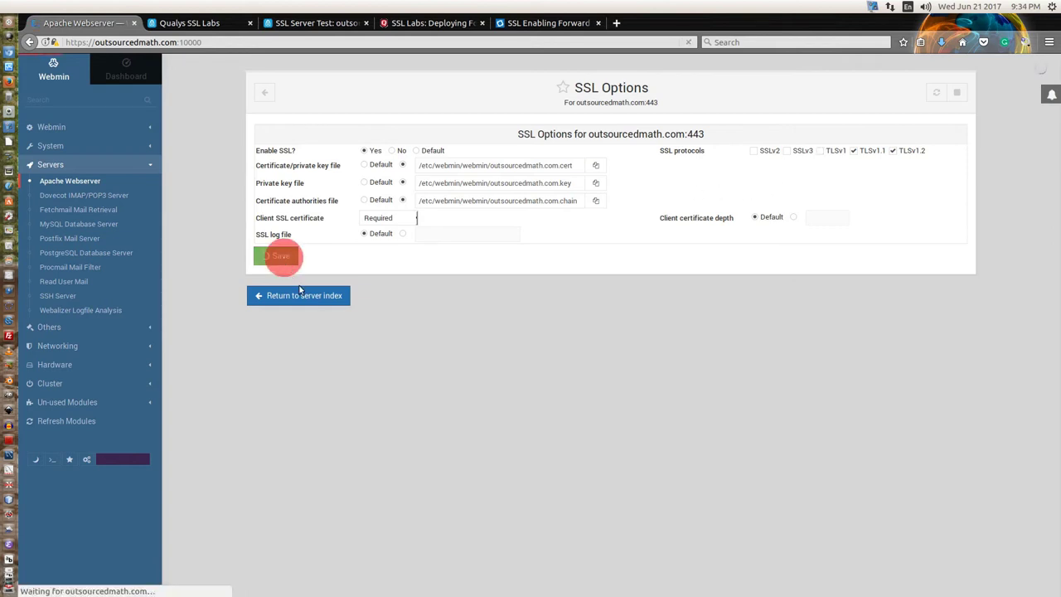
Return to the list of virtual hosts and apply the Apache configuration changes
scroll(300, 537, "down", 2)
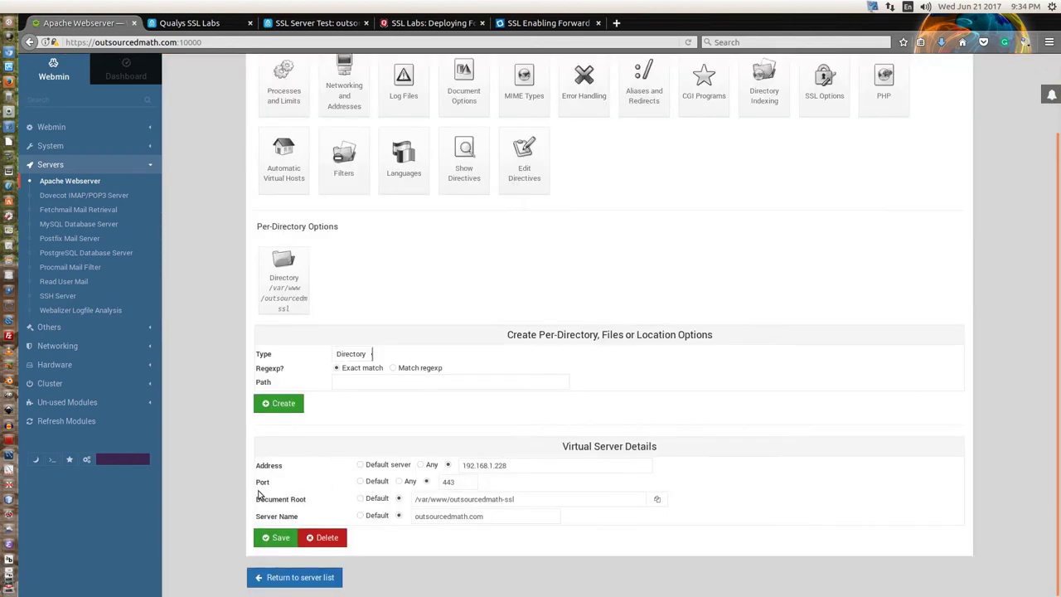
left_click(296, 578)
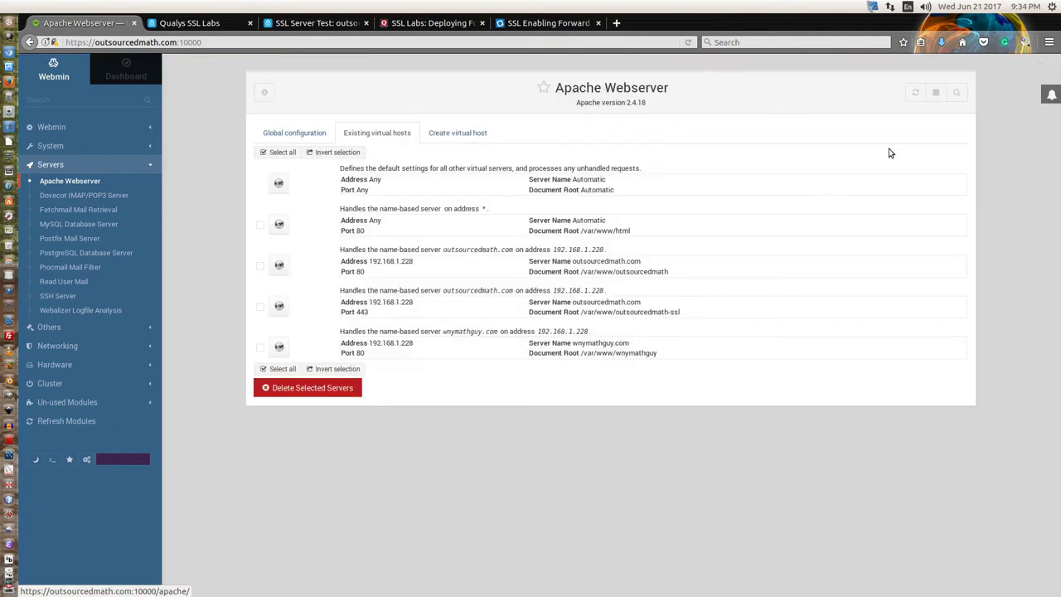
left_click(915, 93)
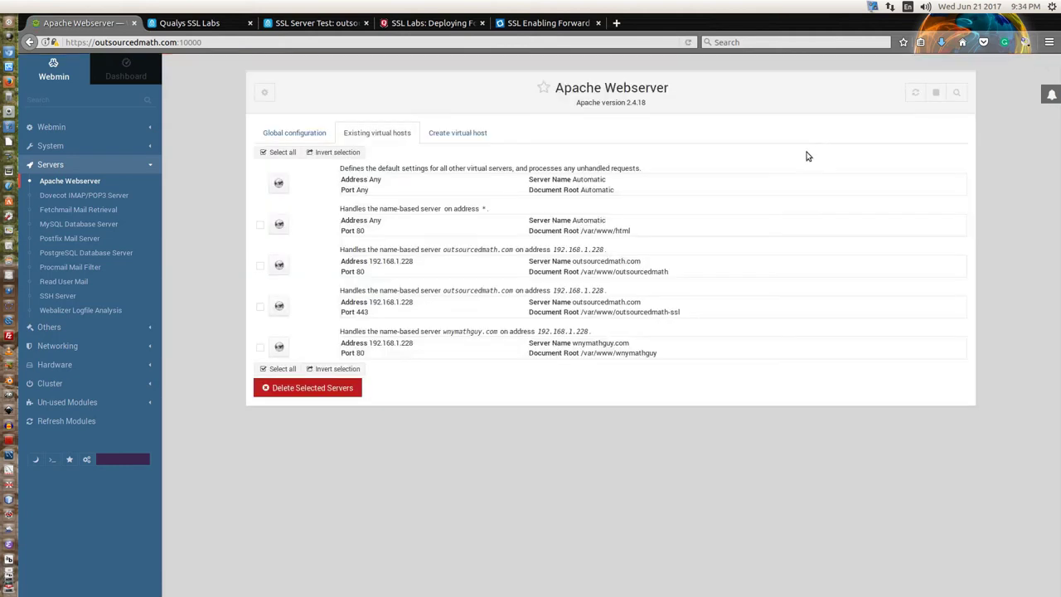
Reload the Qualys SSL Labs server test report for outsourcedmath.com to retest the site
left_click(191, 22)
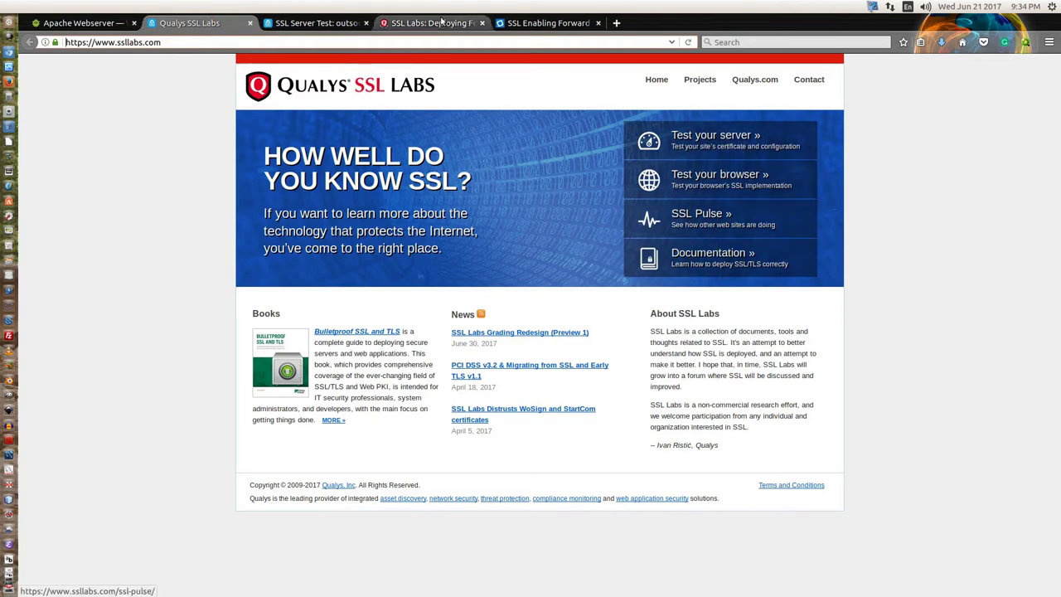
left_click(315, 25)
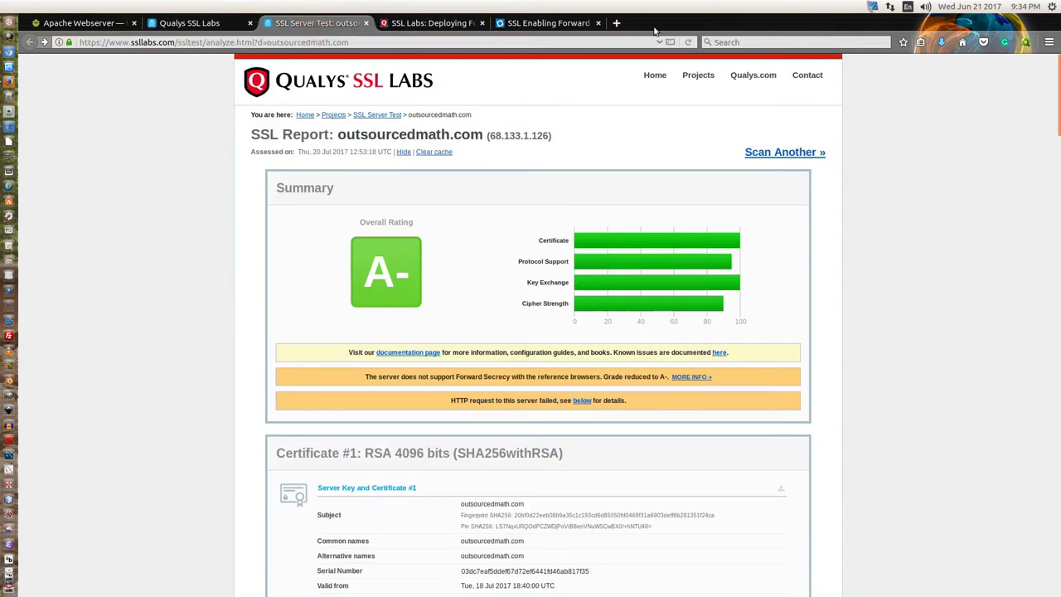
left_click(689, 43)
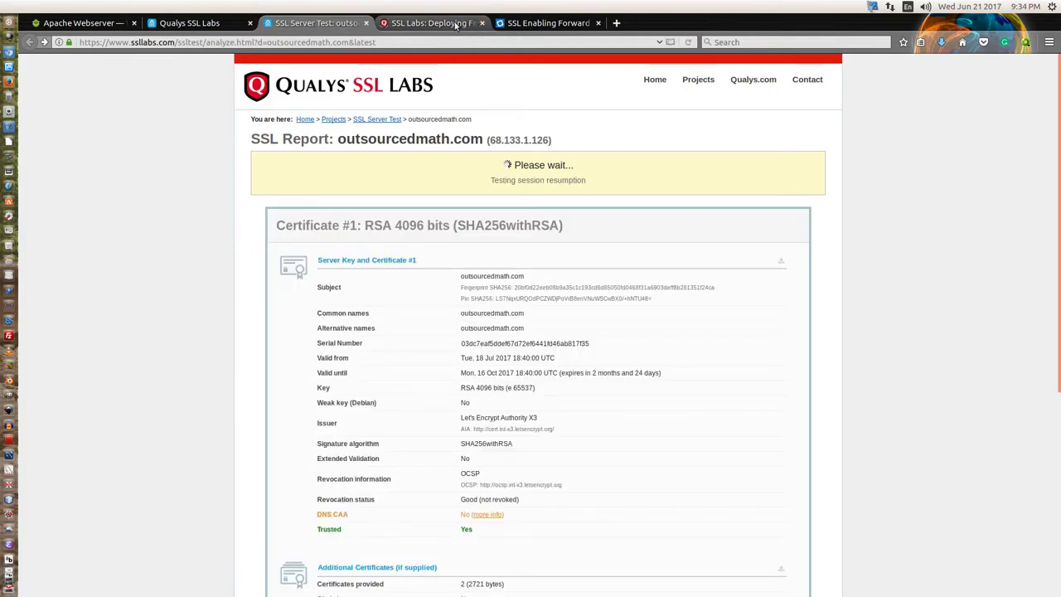
Review DigiCert's instructions for configuring Apache for forward secrecy, and close both that page and the SSL Labs deployment guide
left_click(481, 25)
left_click(483, 25)
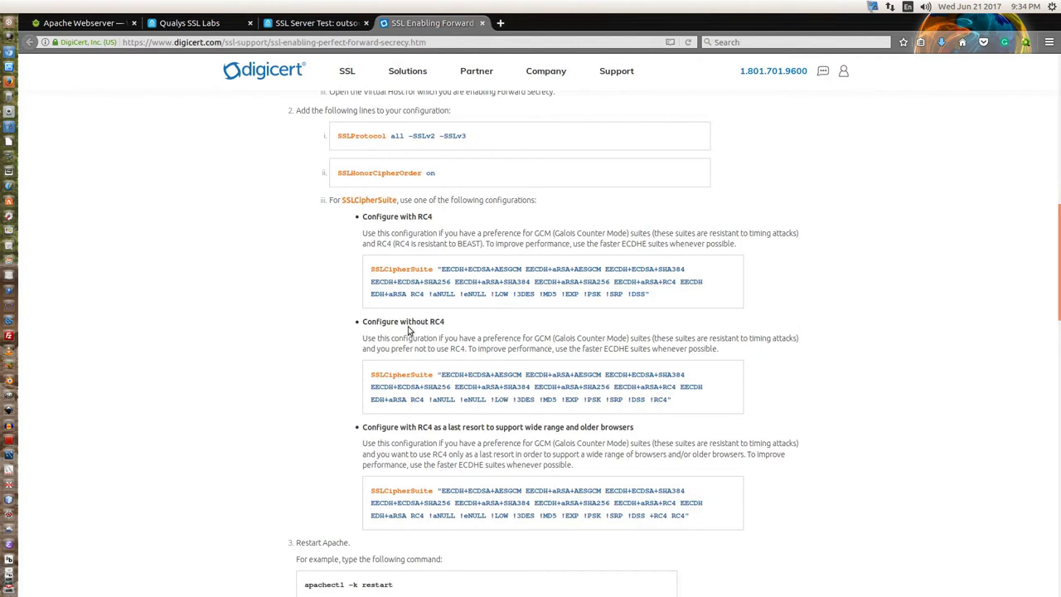
scroll(451, 268, "up", 5)
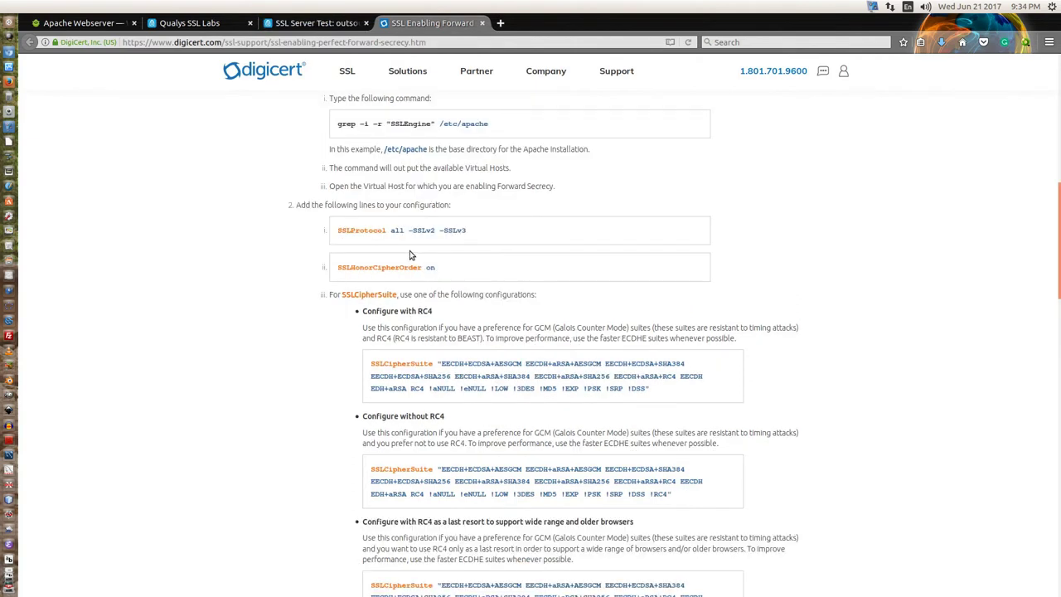
scroll(373, 245, "up", 2)
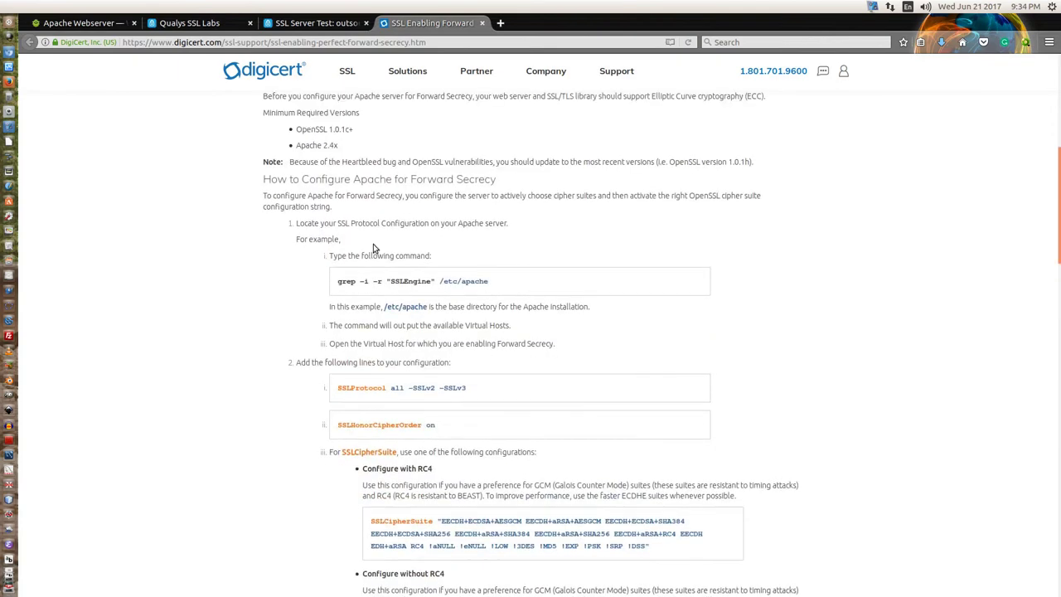
left_click(375, 241)
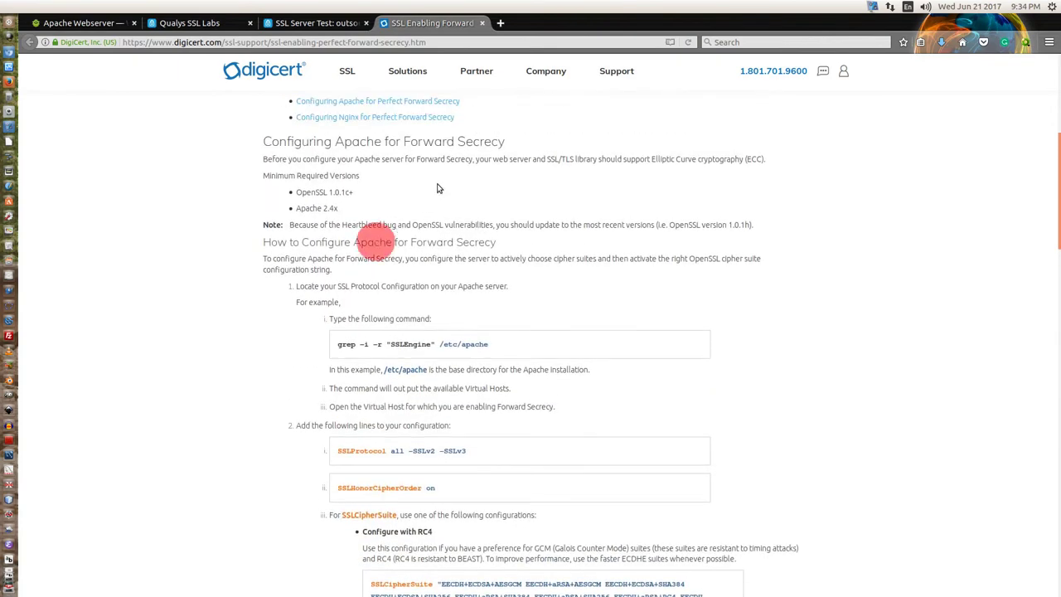
left_click(484, 25)
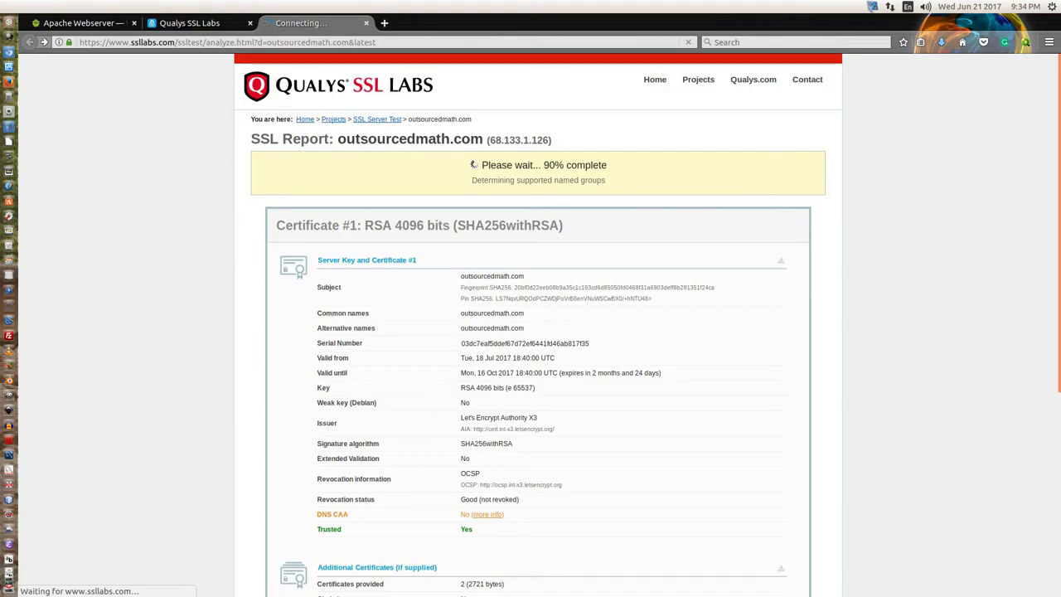
Bring the Guvcview webcam window into view over the browser and set it to stay always on top
key("ctrl+super+d")
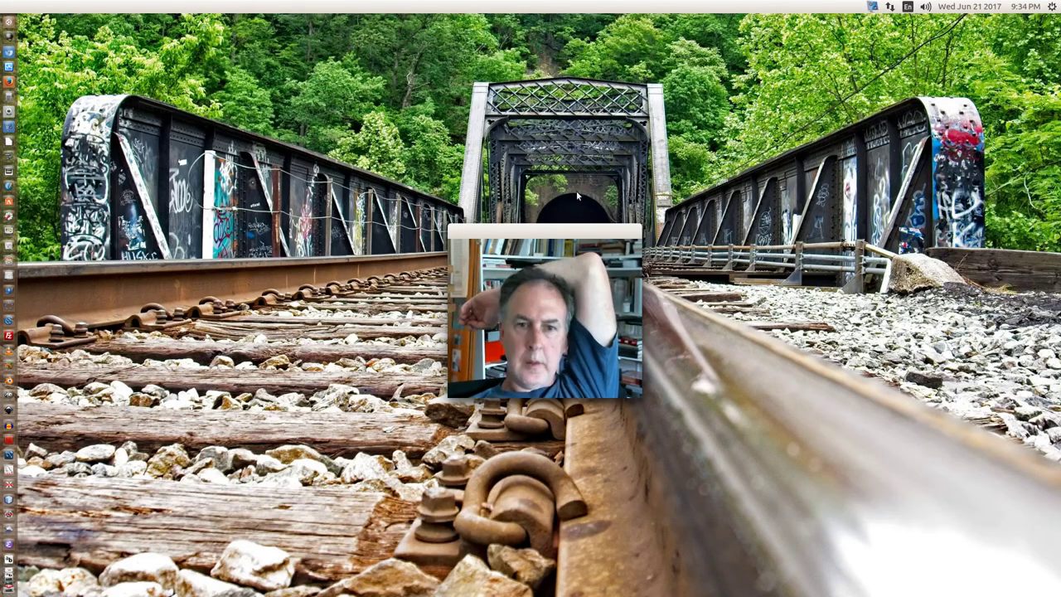
key("ctrl+super+d")
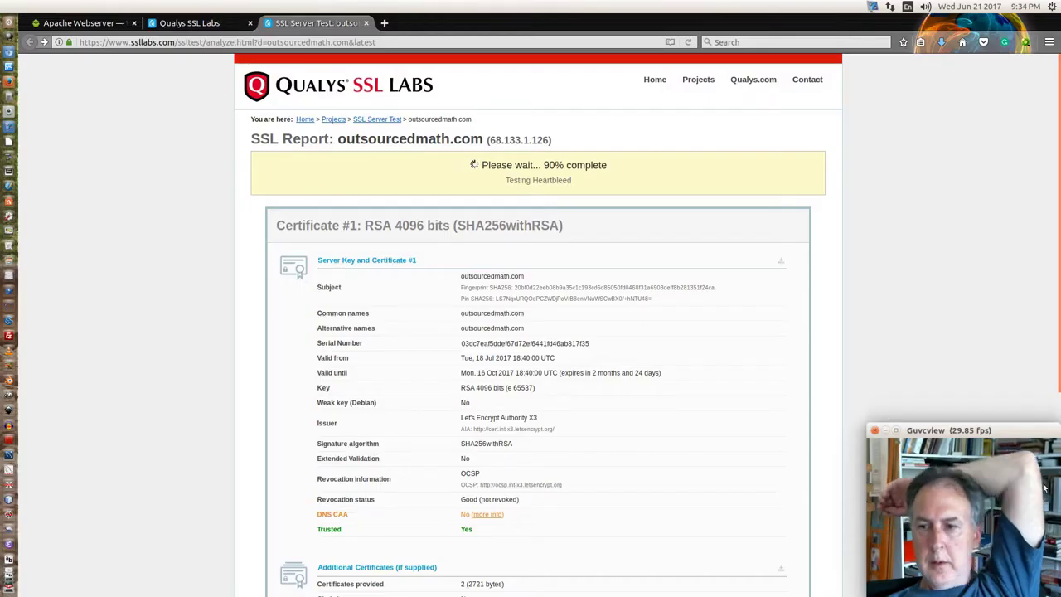
right_click(1033, 431)
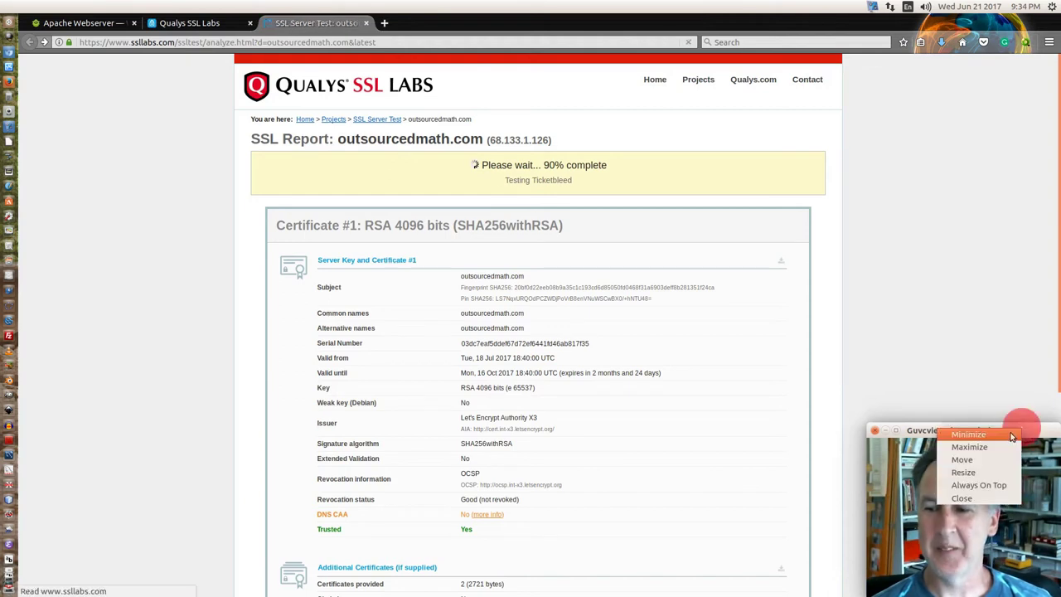
left_click(990, 485)
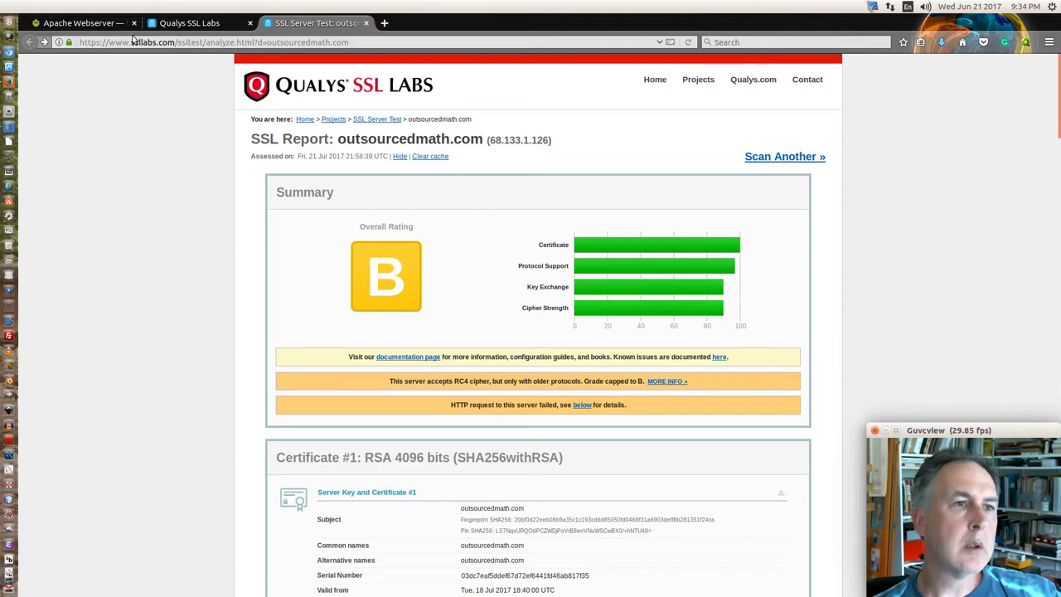
left_click(100, 24)
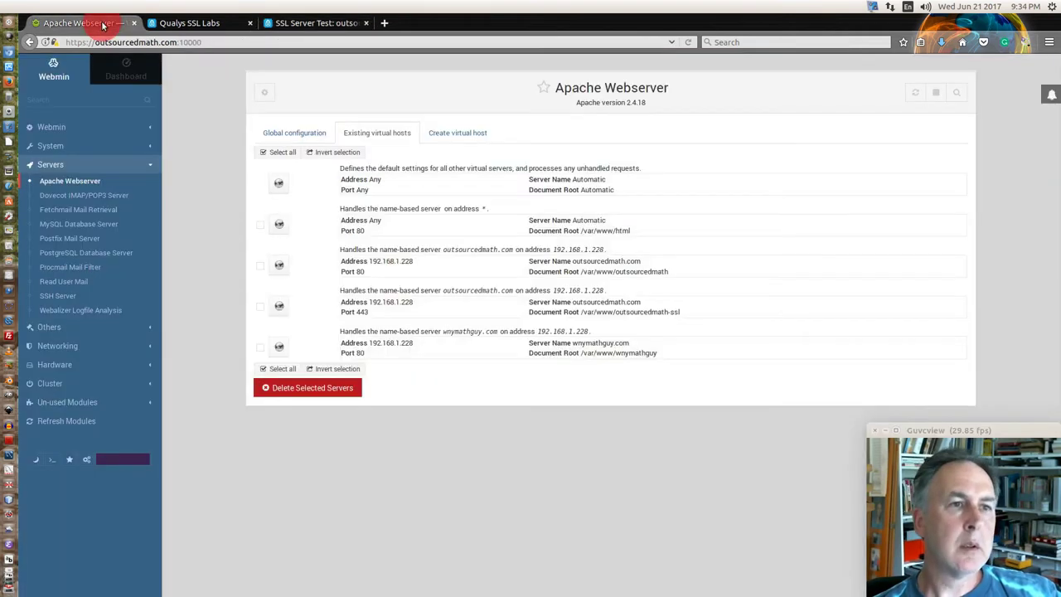
left_click(222, 27)
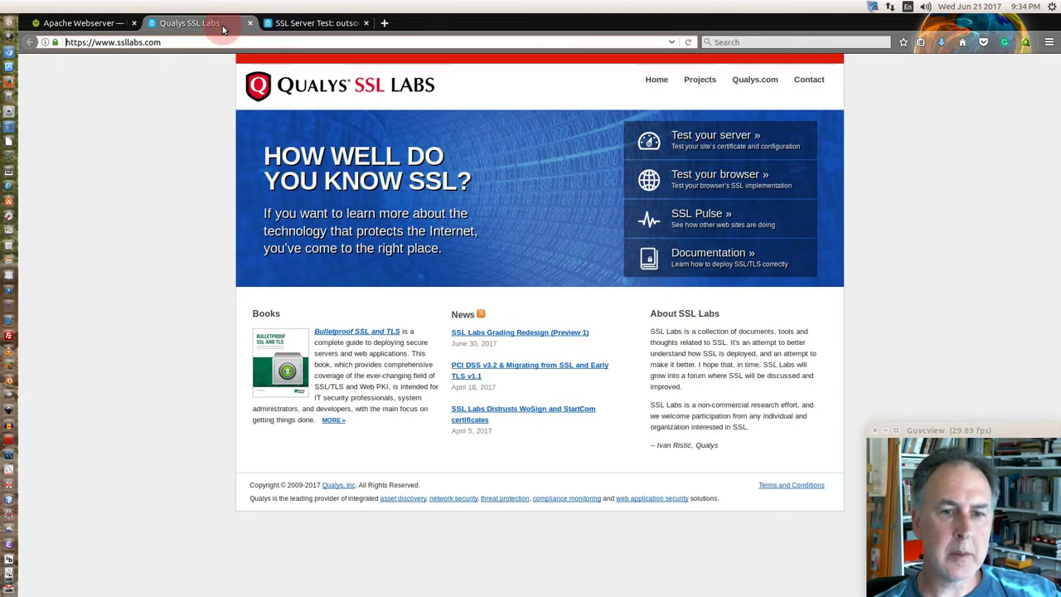
left_click(308, 30)
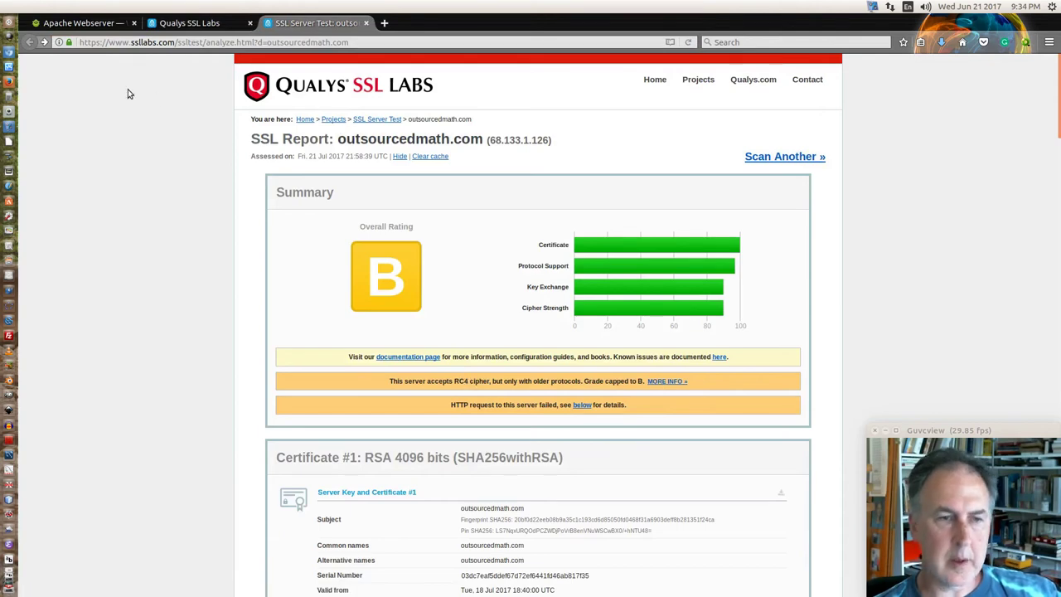
Open /etc/apache2/mods-available/ssl.conf for editing from Webmin's Apache global configuration
left_click(75, 23)
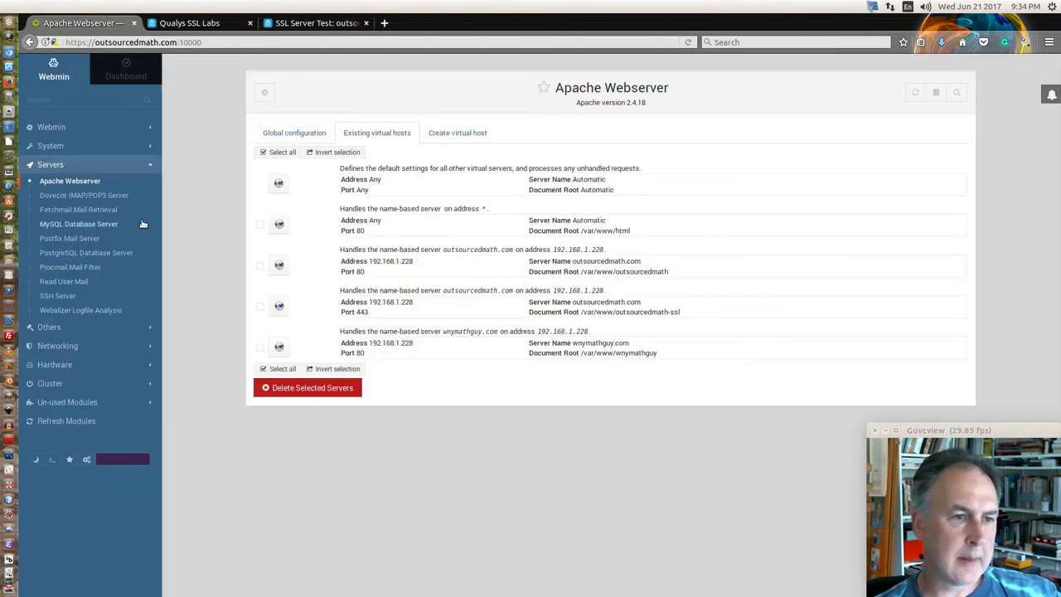
left_click(279, 133)
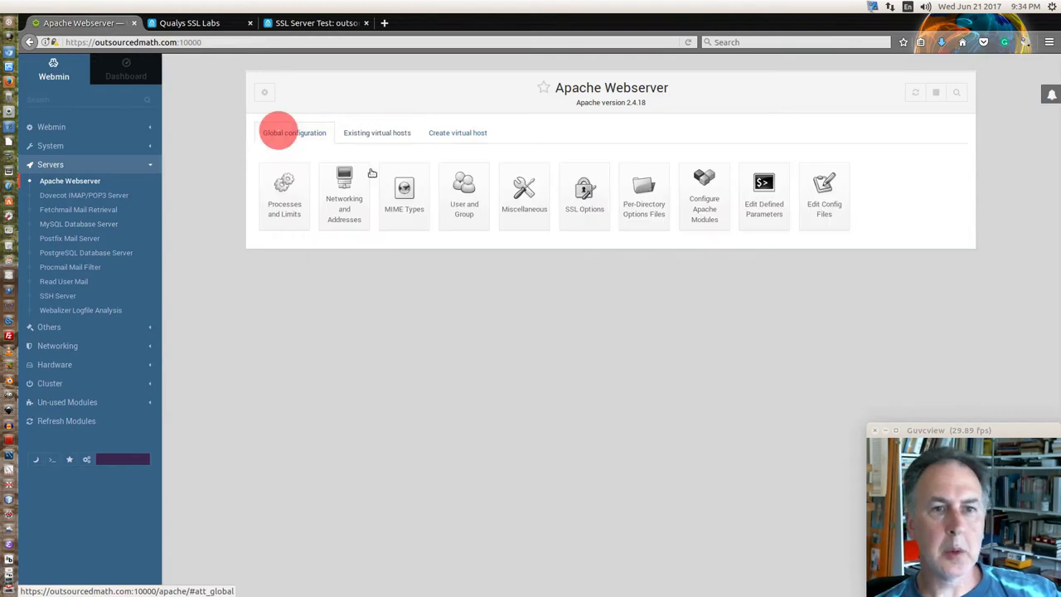
left_click(829, 197)
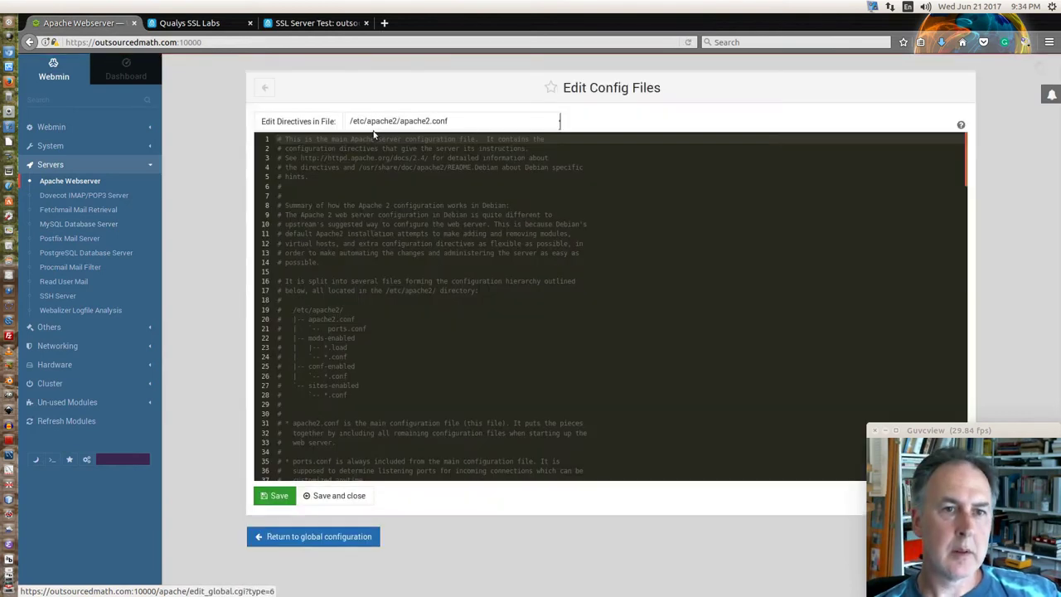
left_click(379, 121)
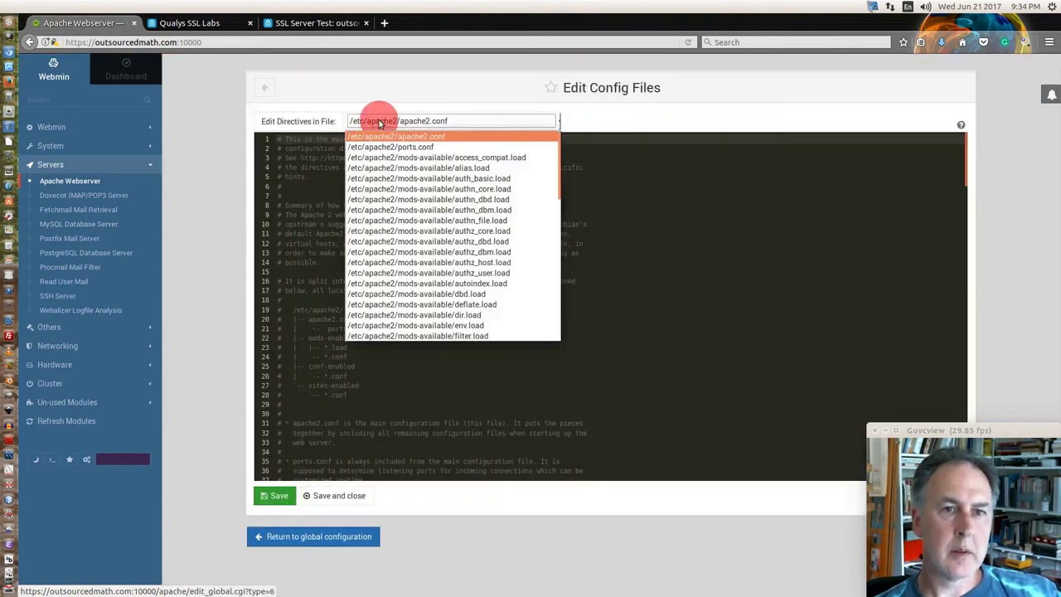
scroll(441, 211, "down", 5)
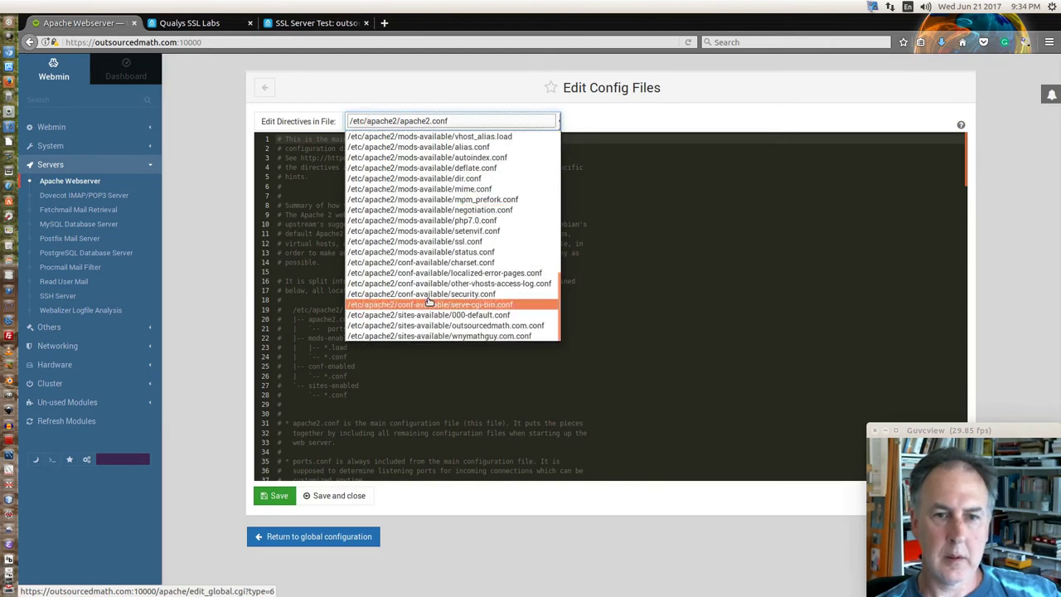
left_click(452, 242)
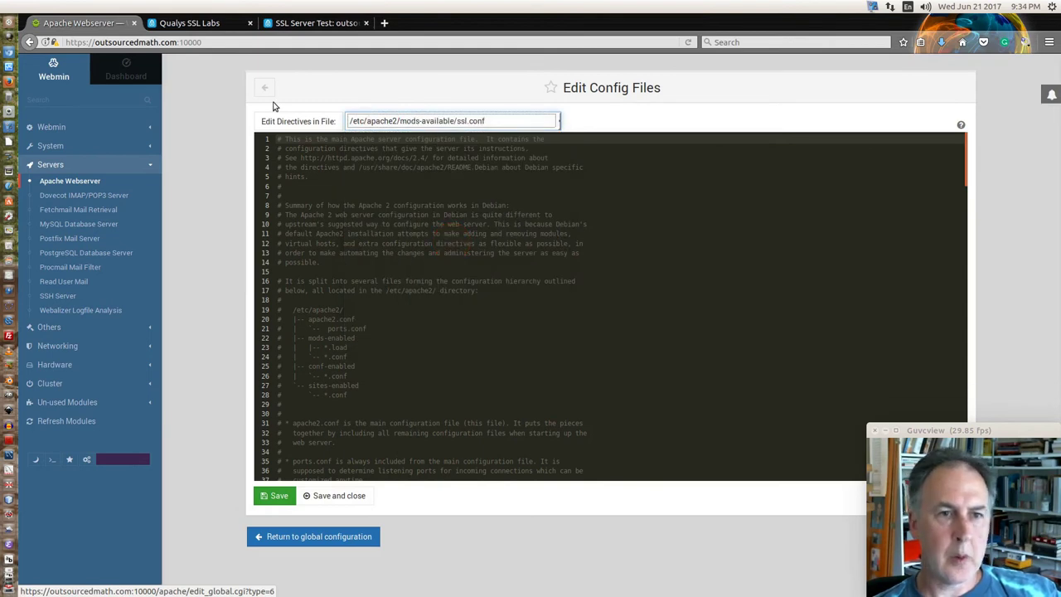
left_click(296, 121)
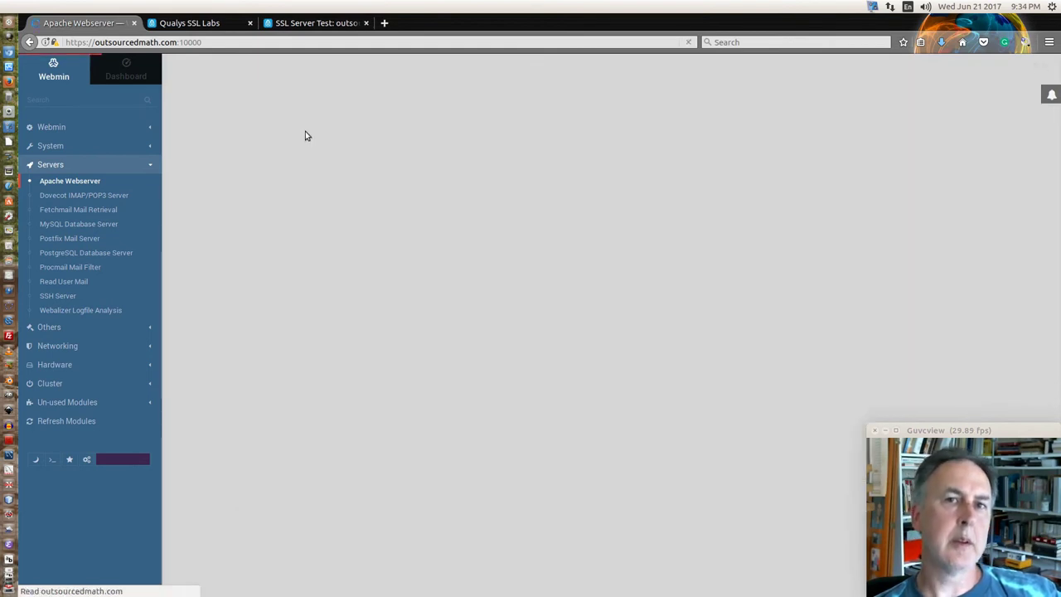
Remove the EDH+aRSA:RC4 and EECDH+aRSA+RC4 entries from the SSLCipherSuite line in ssl.conf and save the file
scroll(703, 248, "down", 12)
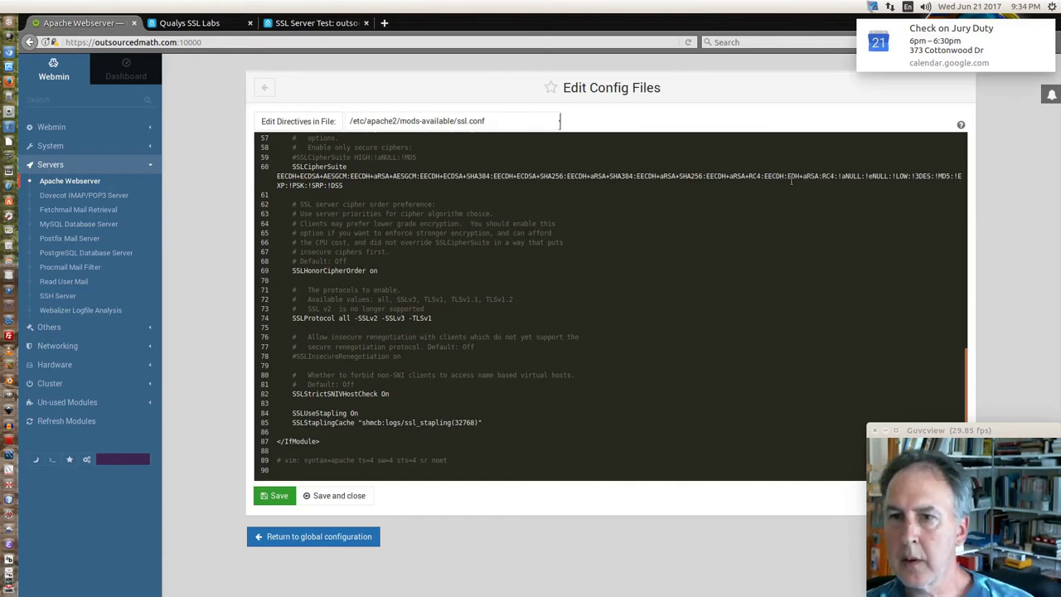
left_click_drag(785, 176, 835, 176)
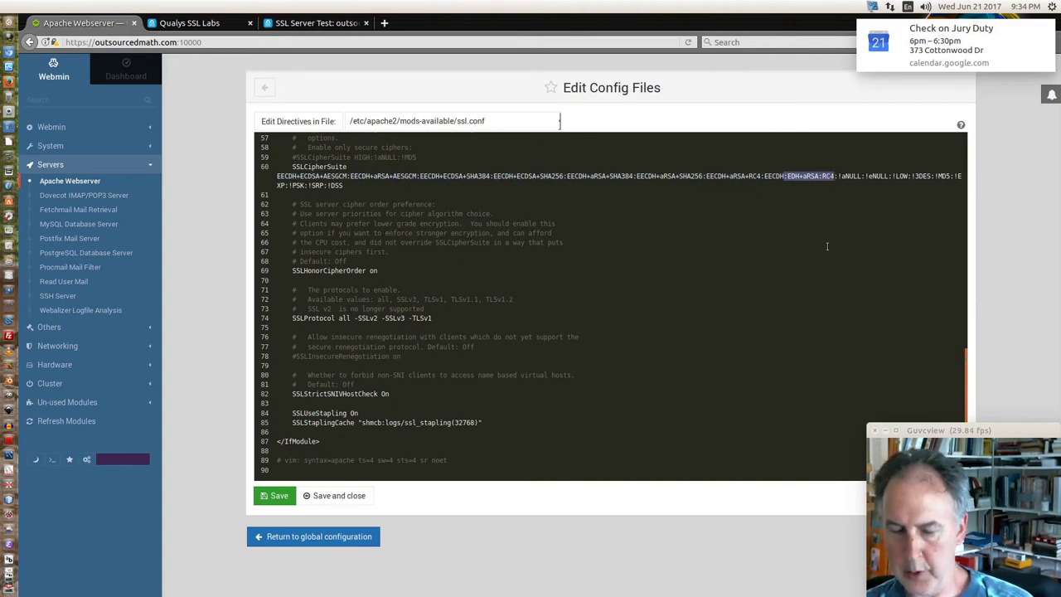
key("Delete")
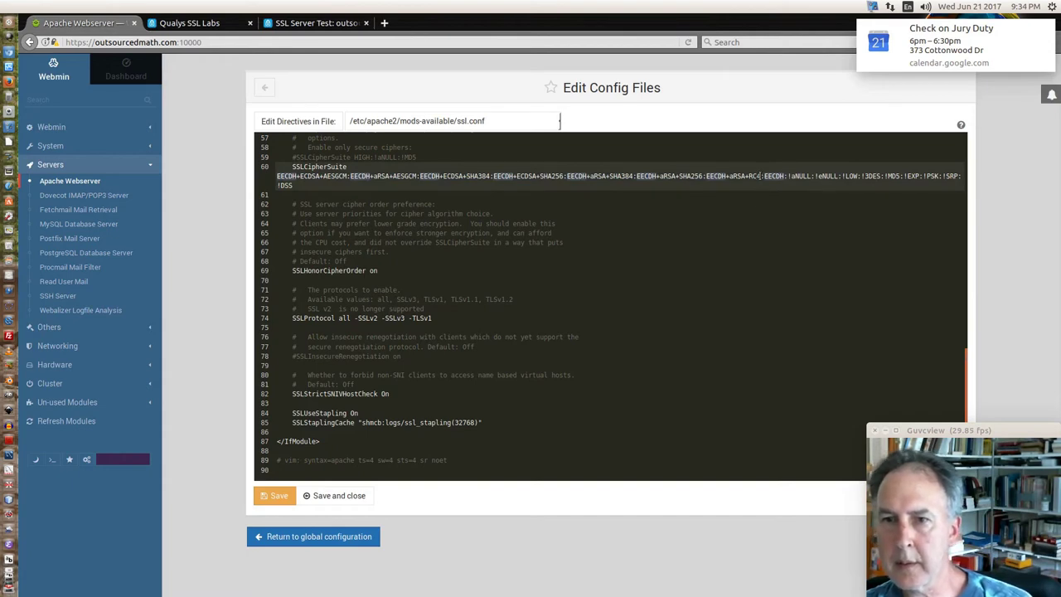
left_click_drag(761, 176, 706, 176)
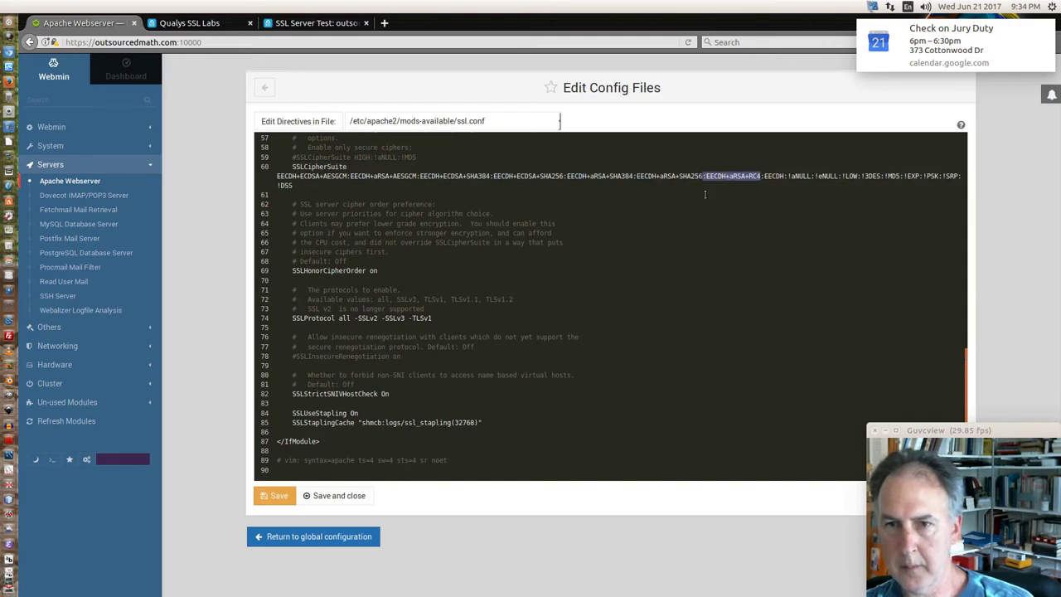
key("Delete")
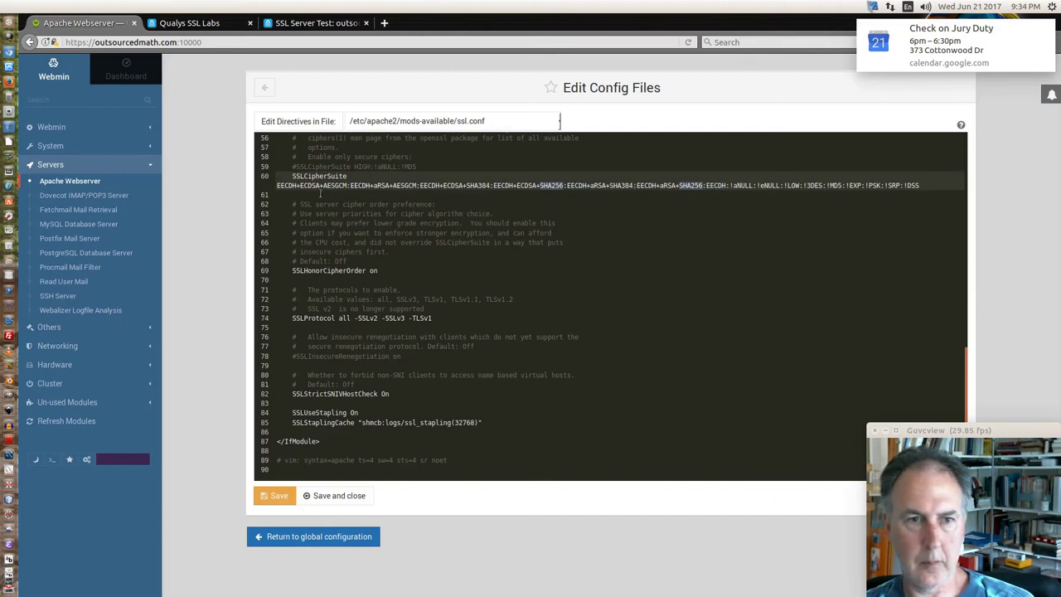
left_click(278, 496)
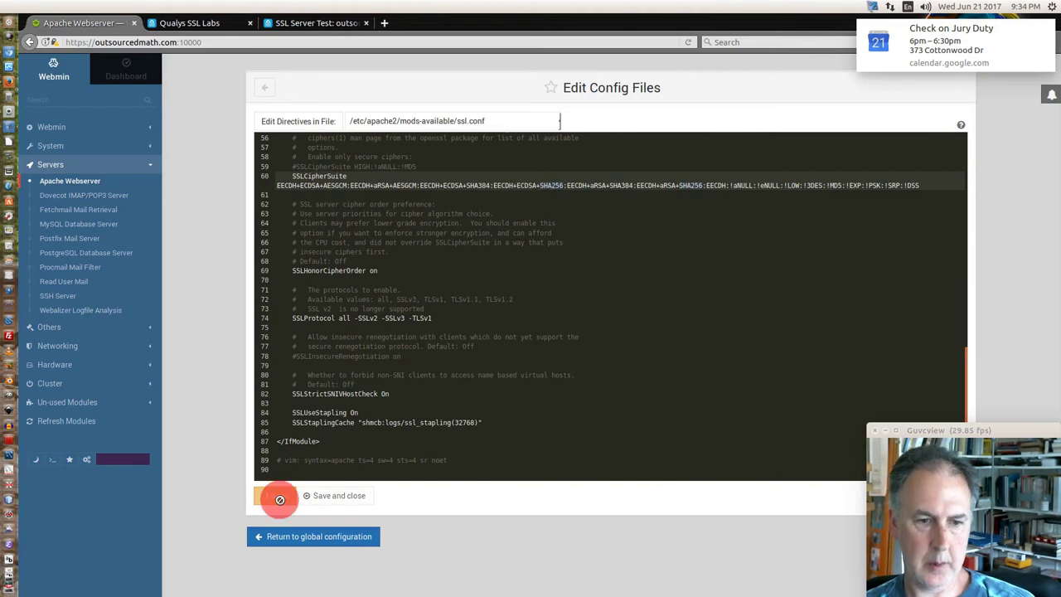
Return to the Apache global configuration, dismiss the calendar notification and apply the configuration changes
left_click(305, 536)
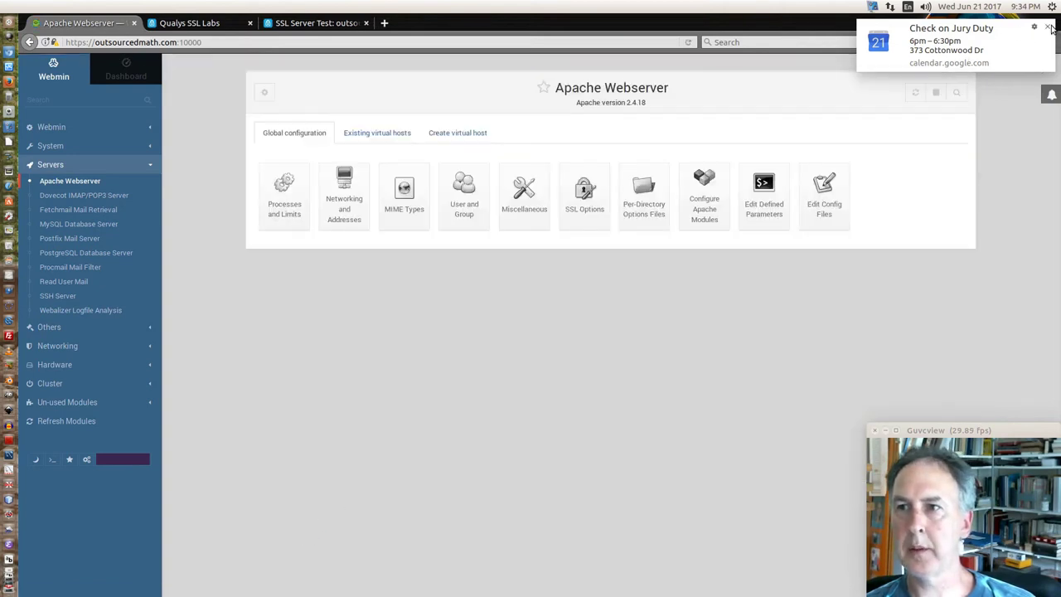
left_click(1049, 28)
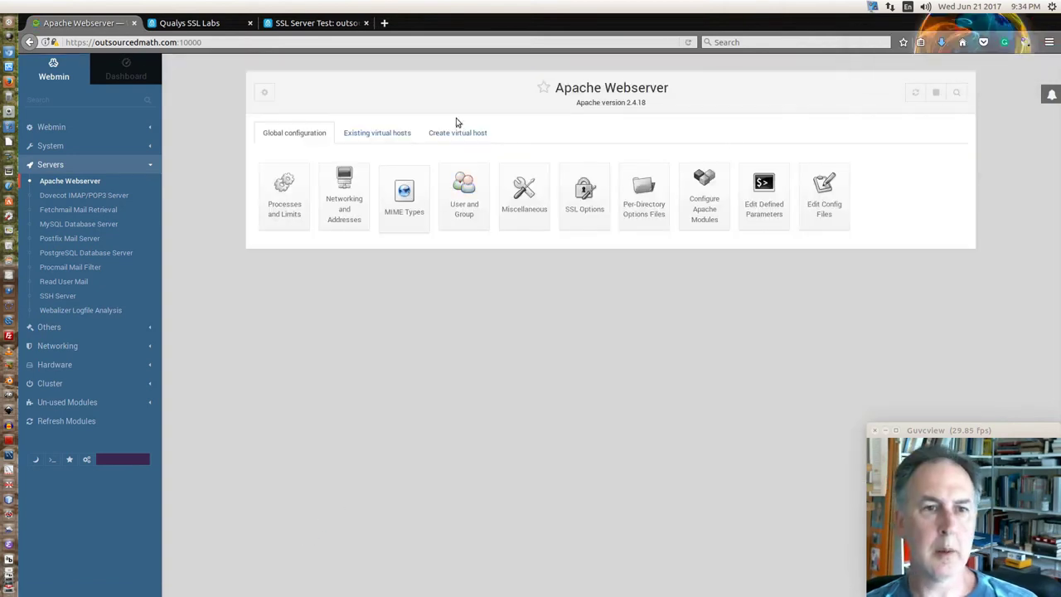
left_click(916, 91)
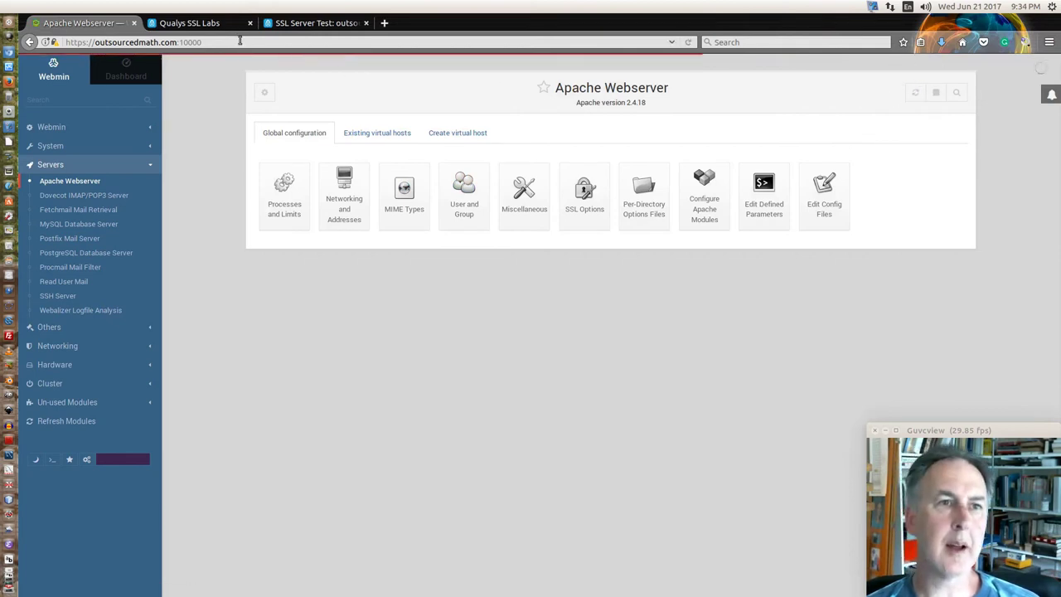
Try to retest outsourcedmath.com by reloading its existing SSL Labs report
left_click(306, 24)
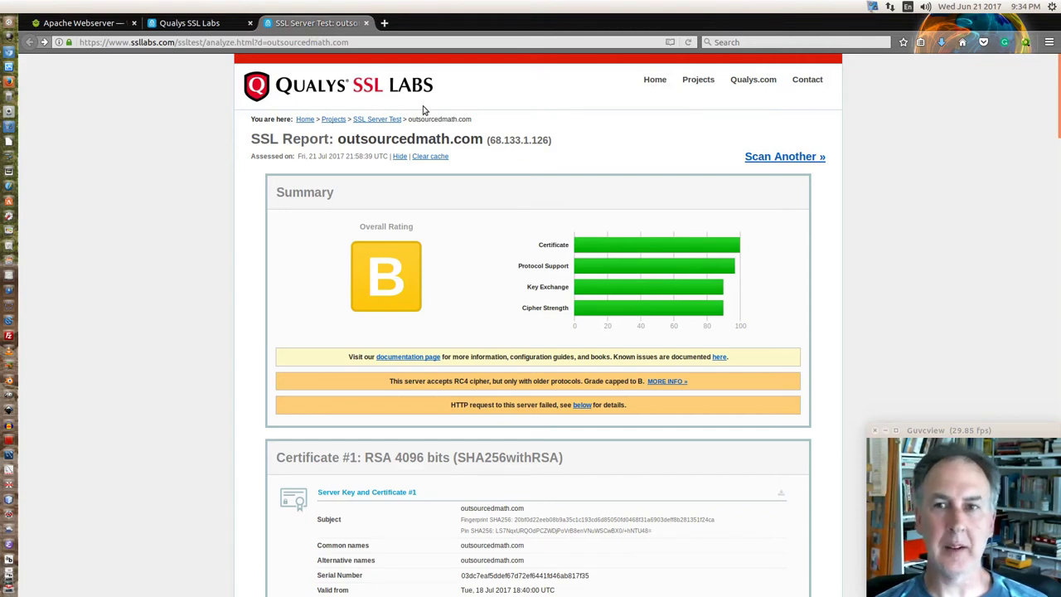
left_click(668, 80)
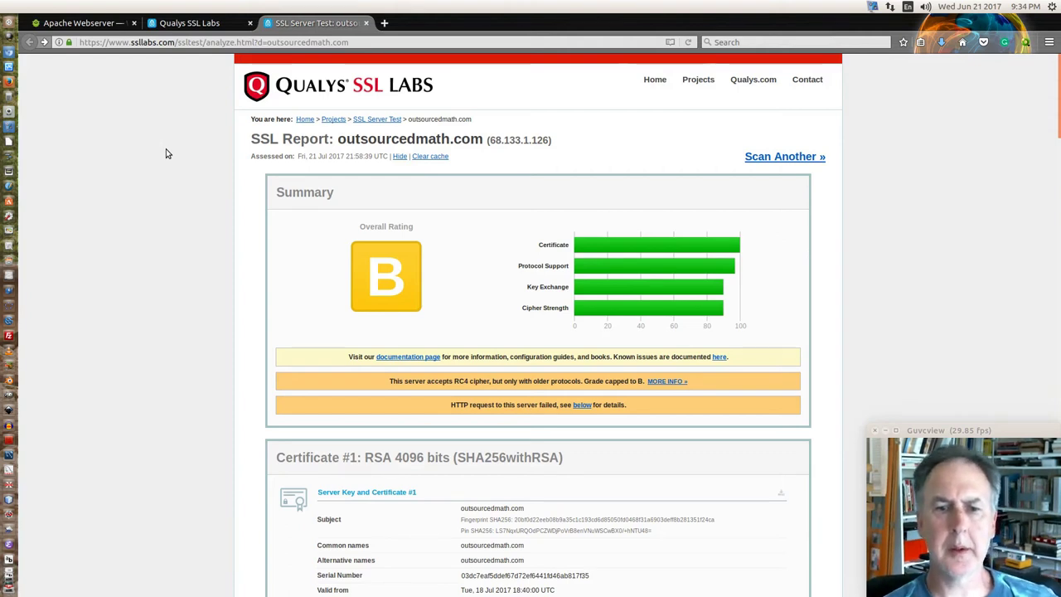
left_click(689, 43)
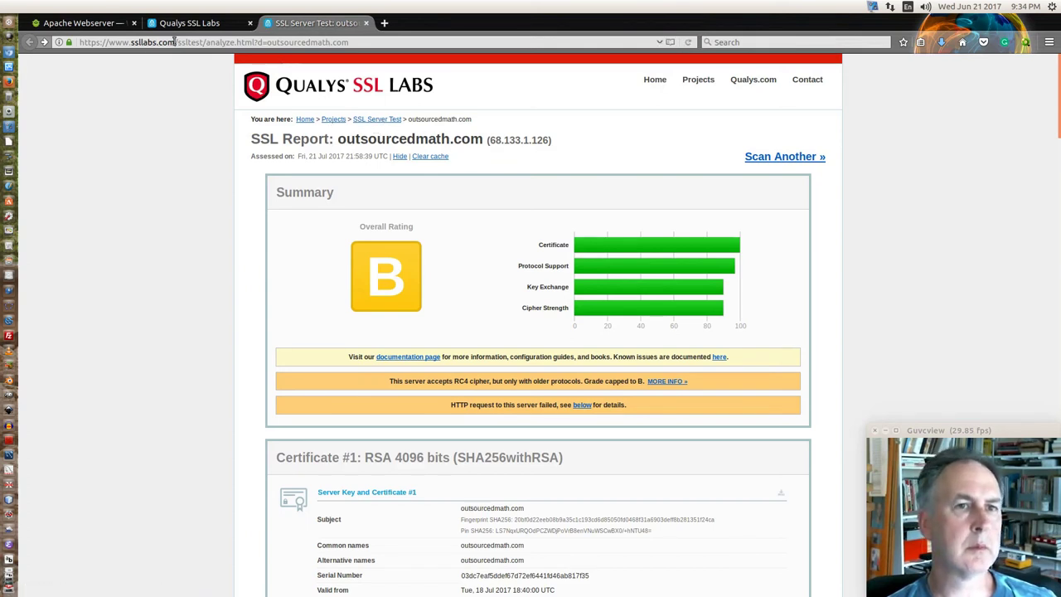
Copy the hostname outsourcedmath.com from the report's address, close the report and open the SSL Server Test form
left_click(376, 42)
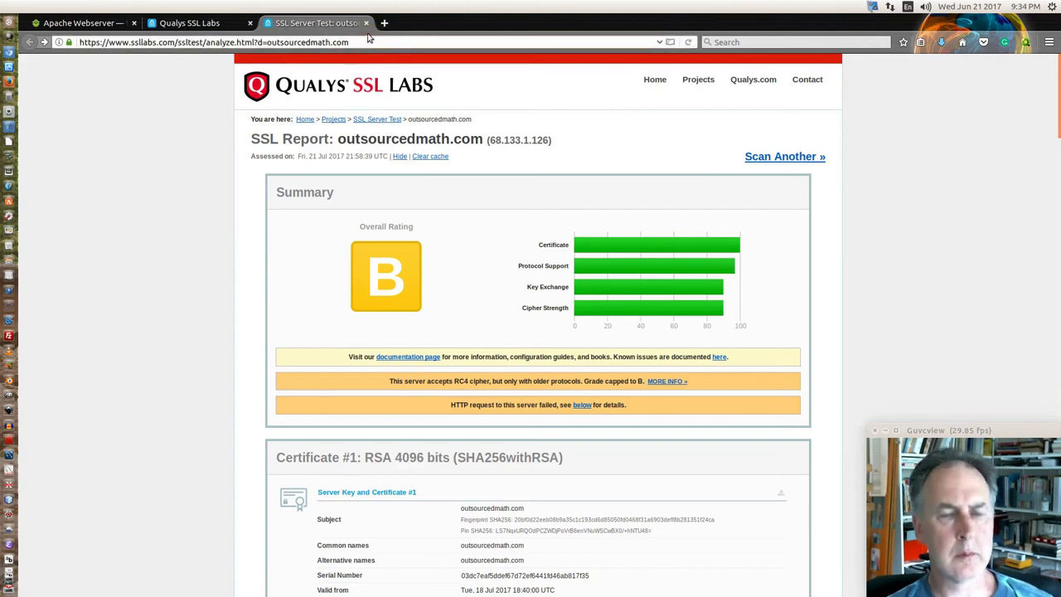
left_click_drag(349, 42, 269, 42)
key("ctrl+c")
right_click(273, 42)
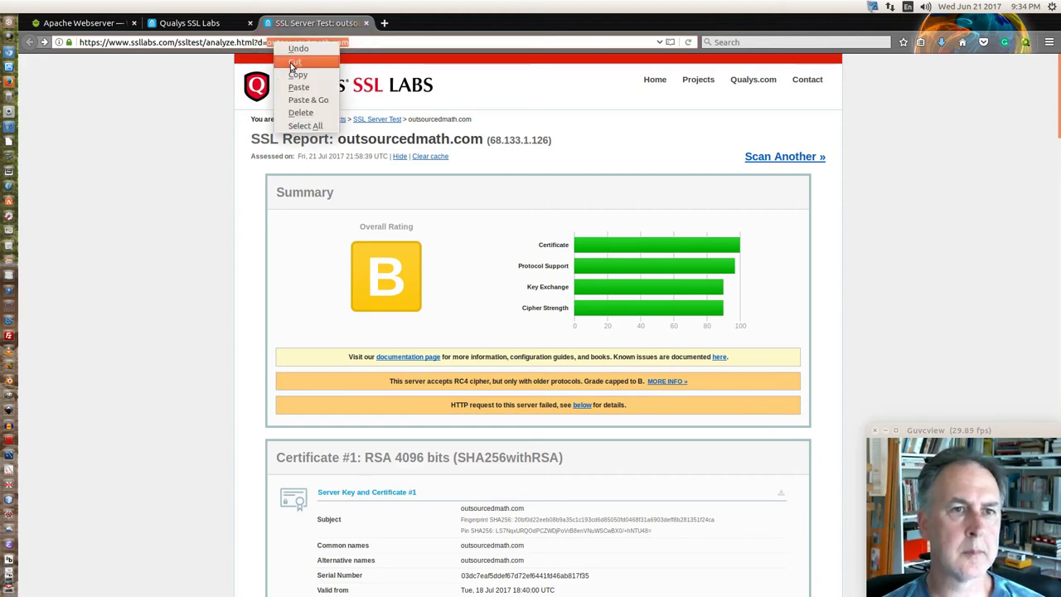
left_click(296, 74)
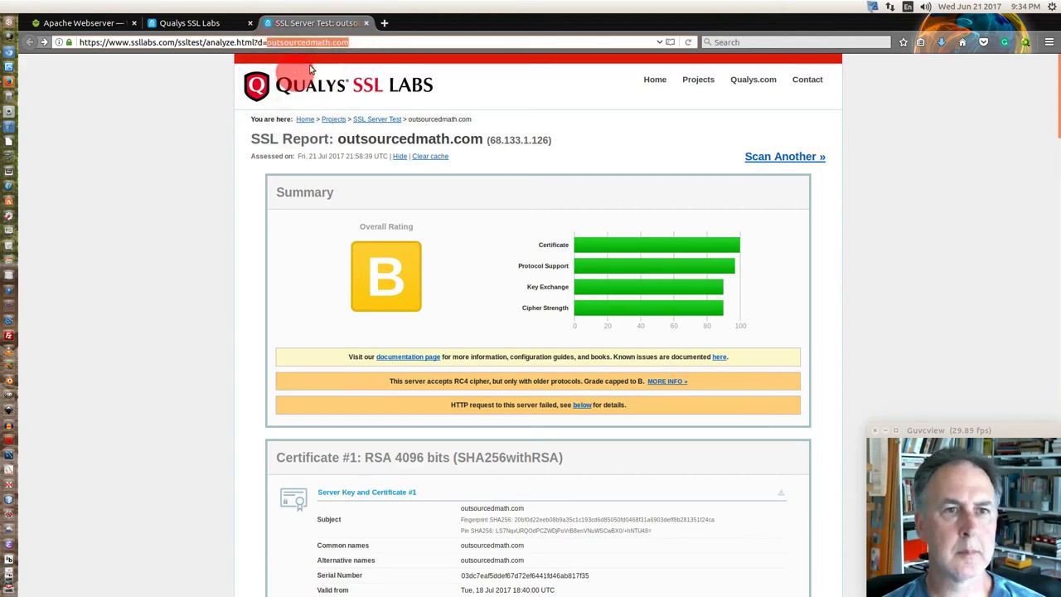
left_click(365, 22)
left_click(713, 145)
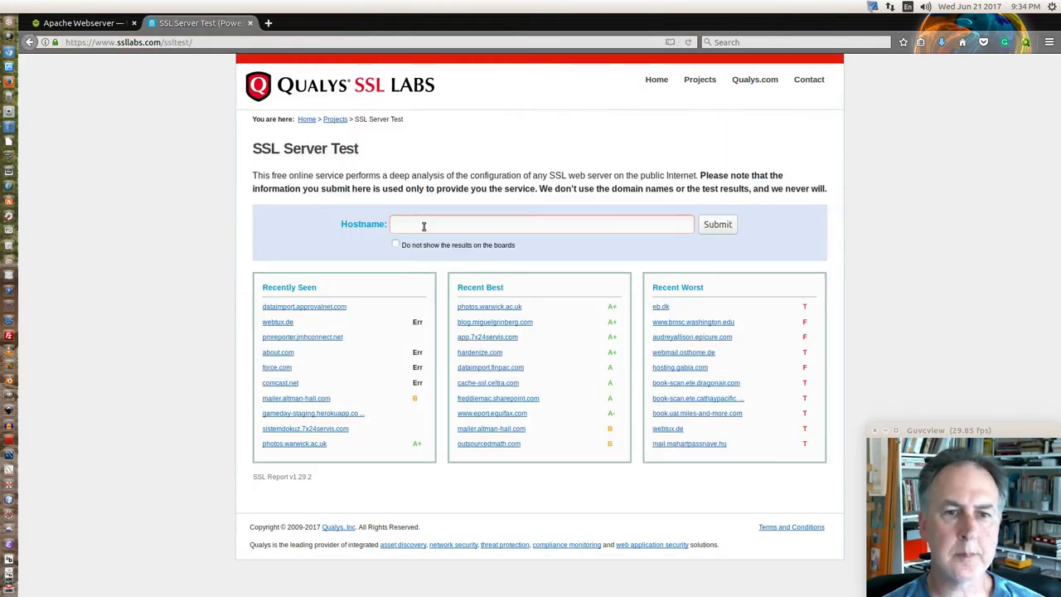
Submit outsourcedmath.com to the SSL Server Test and clear the cached report to run a fresh assessment
right_click(423, 226)
left_click(440, 272)
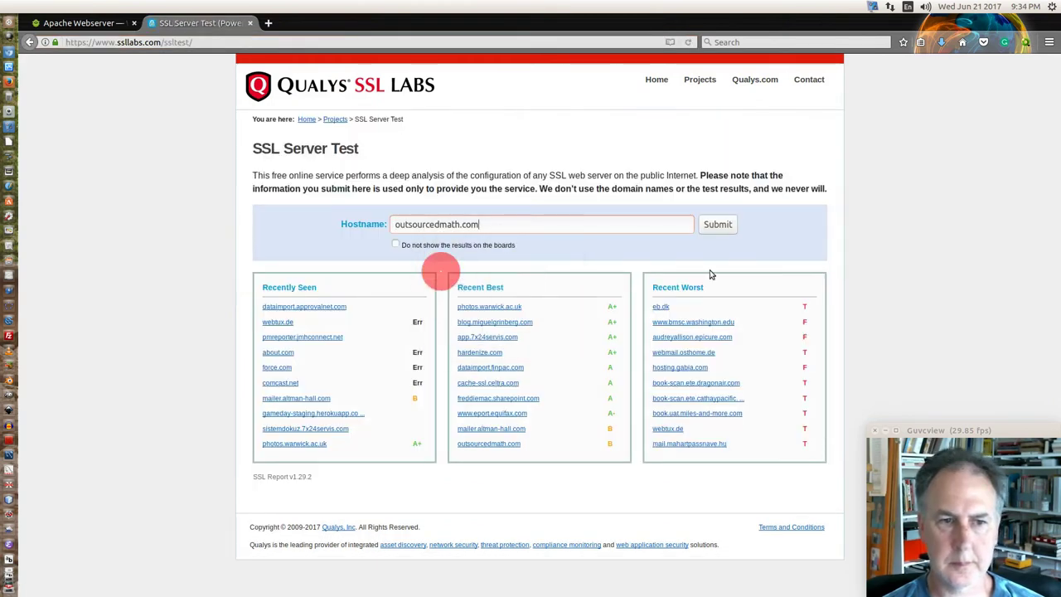
left_click(714, 225)
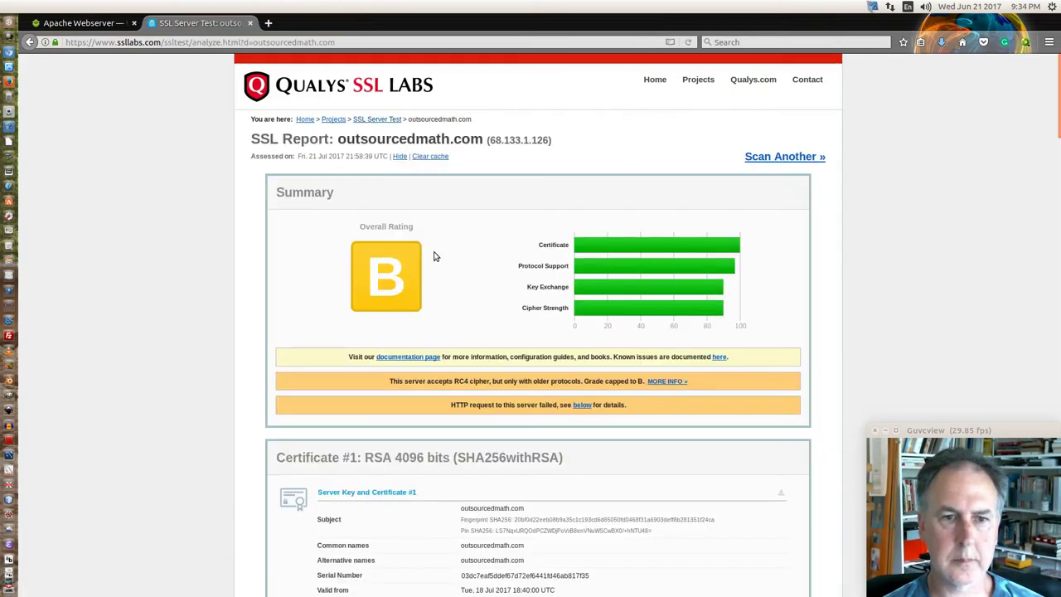
scroll(338, 232, "down", 1)
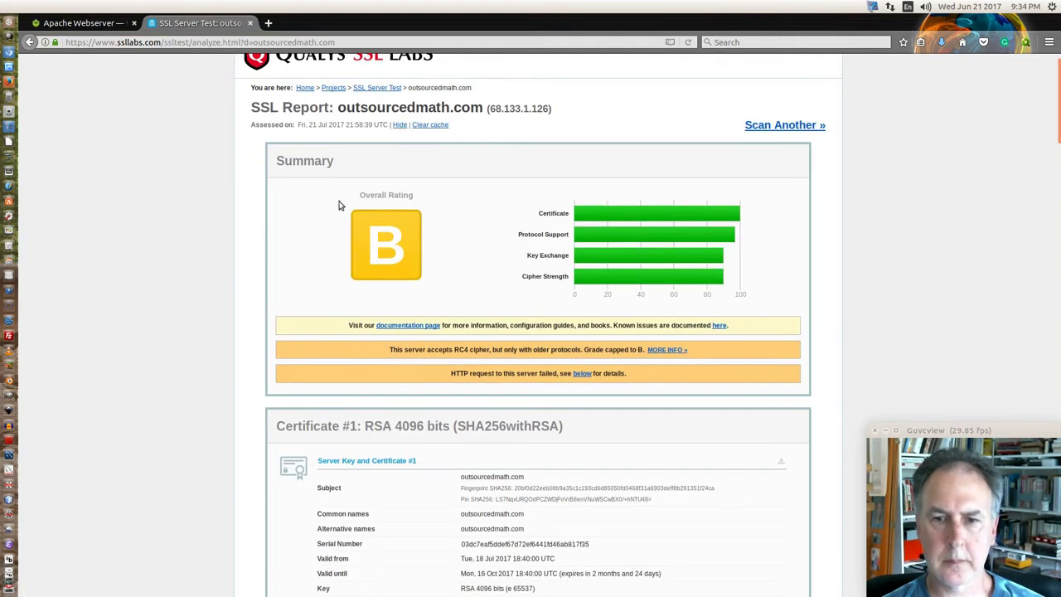
scroll(338, 206, "up", 1)
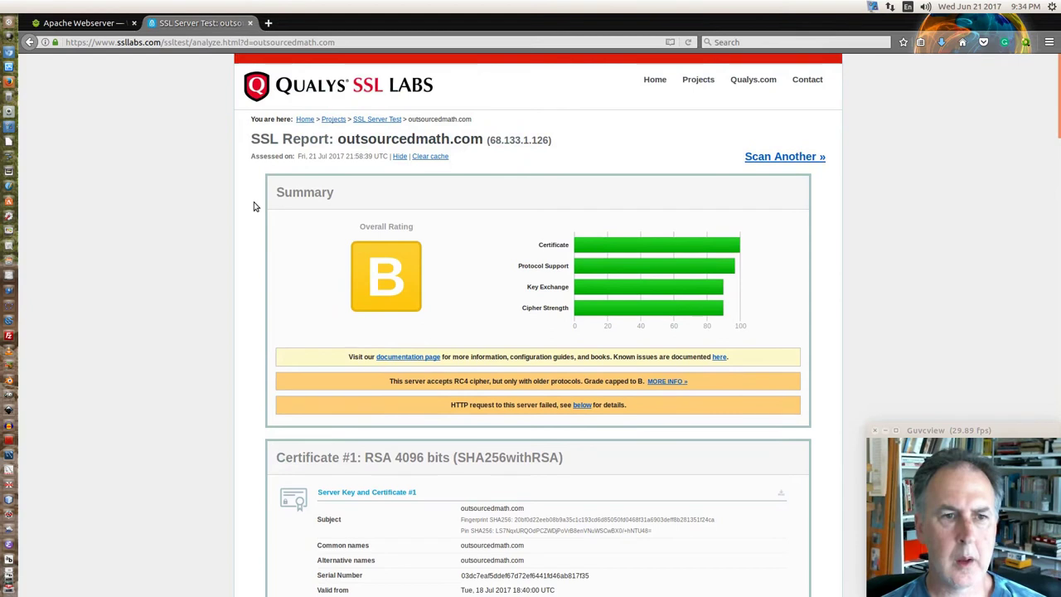
left_click(438, 157)
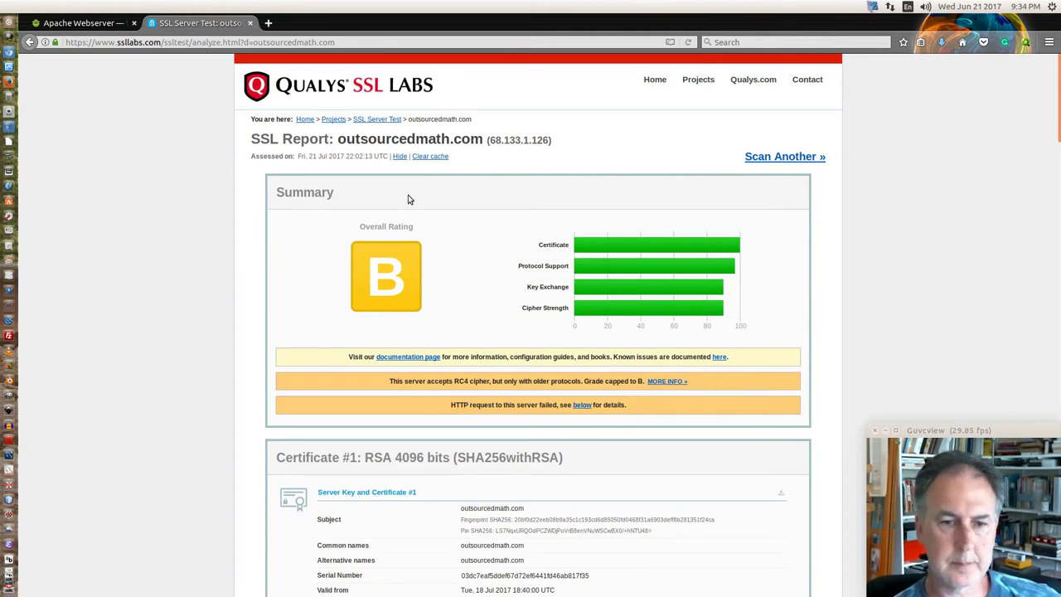
Return to Webmin's Apache Webserver page and load /etc/apache2/mods-available/ssl.conf for editing
left_click(82, 23)
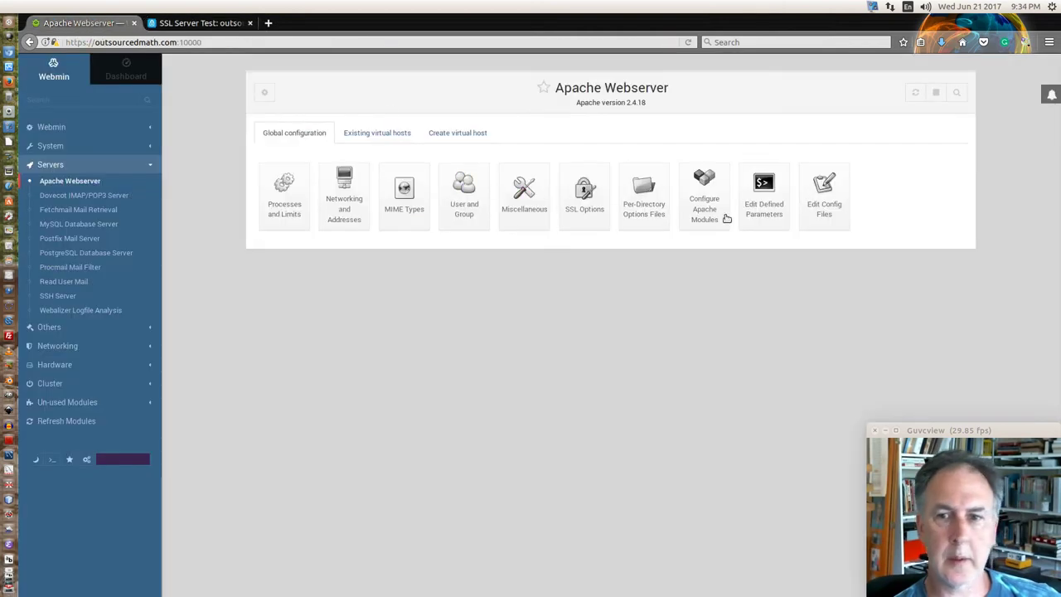
left_click(824, 189)
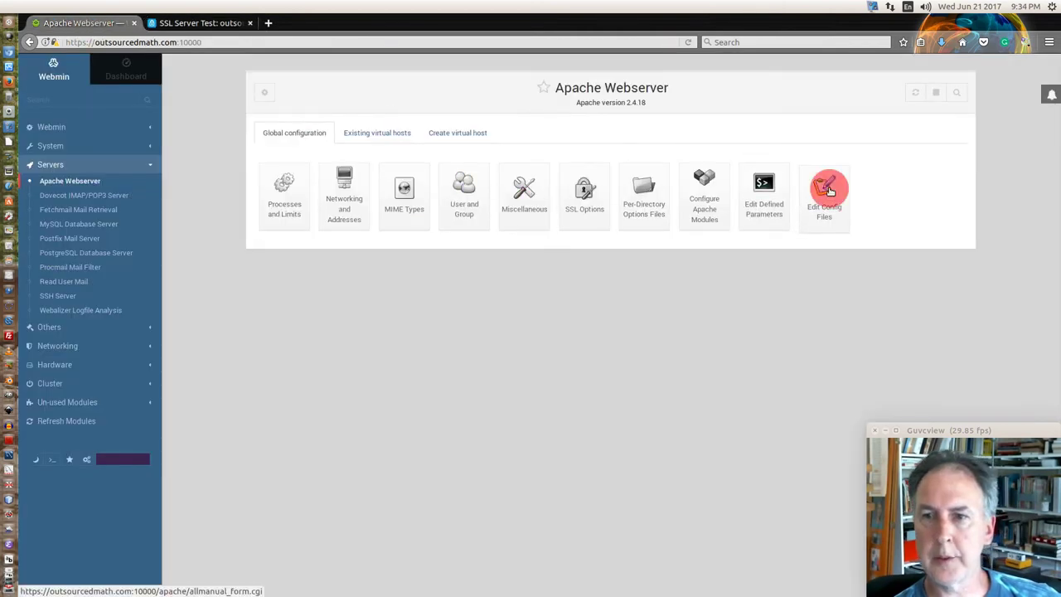
left_click(452, 121)
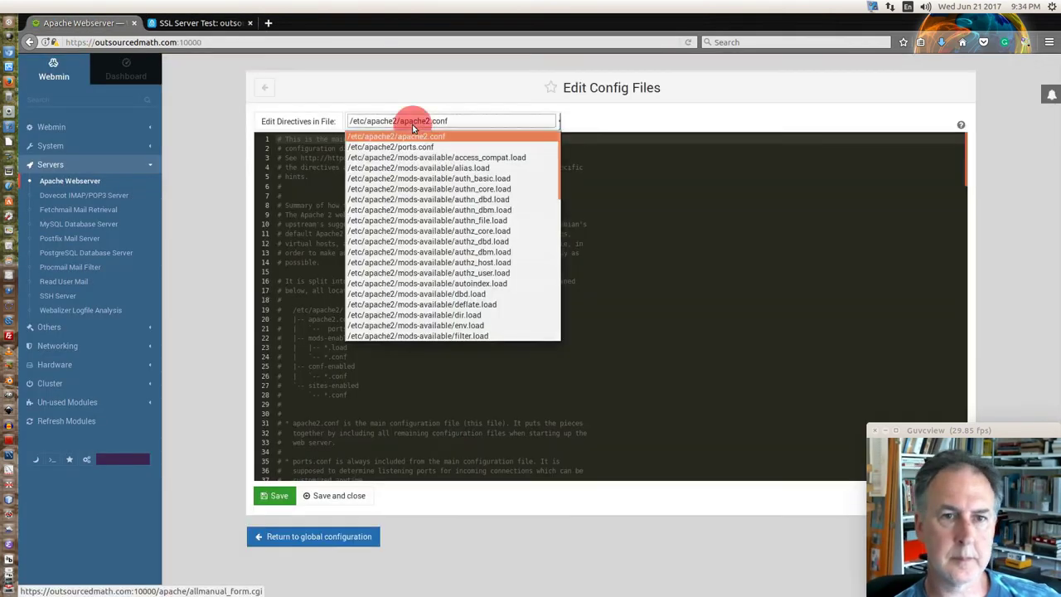
scroll(448, 191, "down", 10)
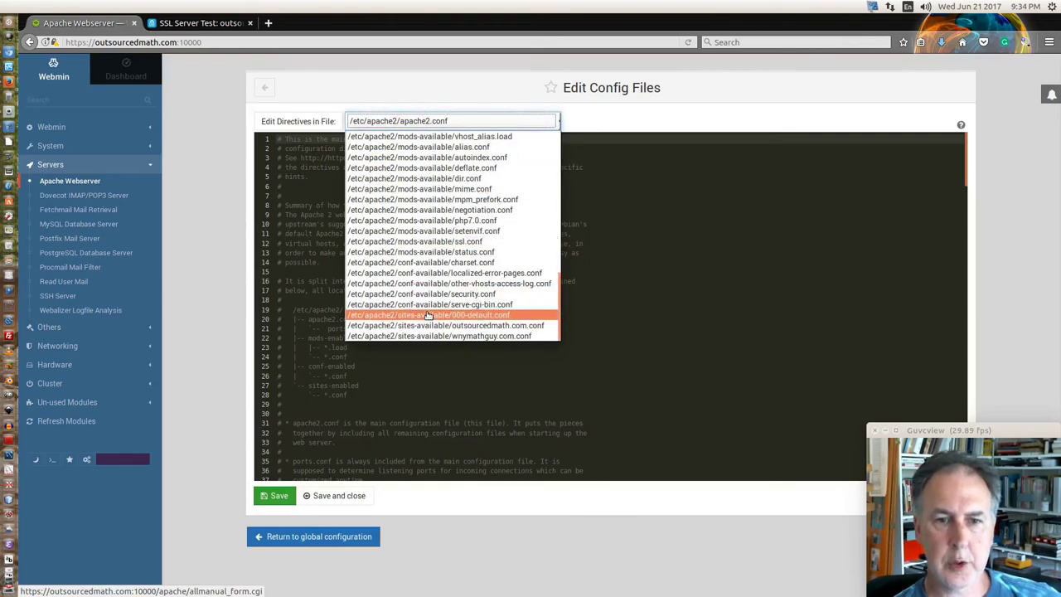
left_click(443, 242)
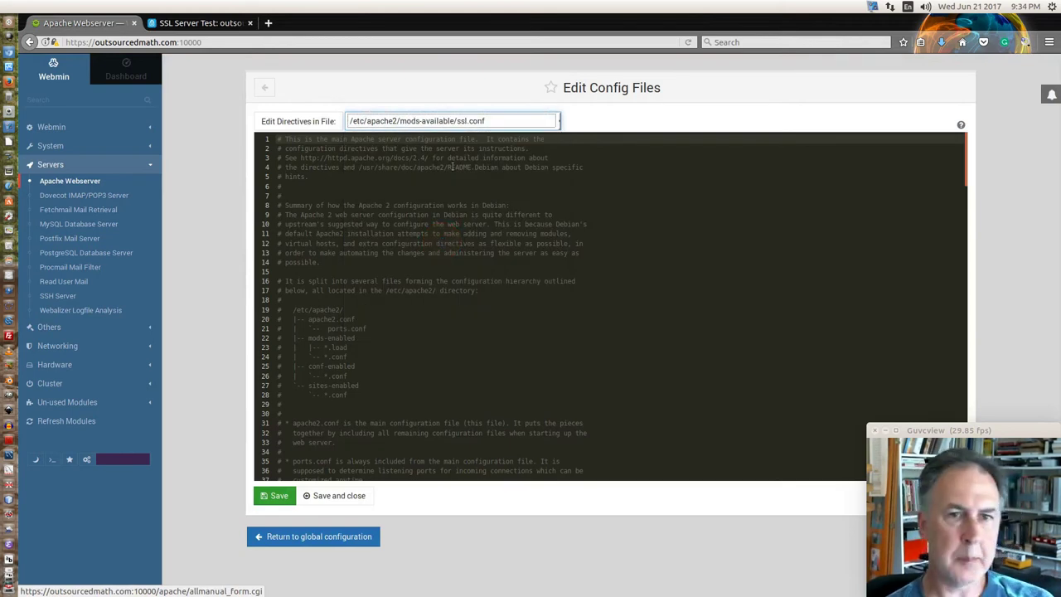
left_click(299, 121)
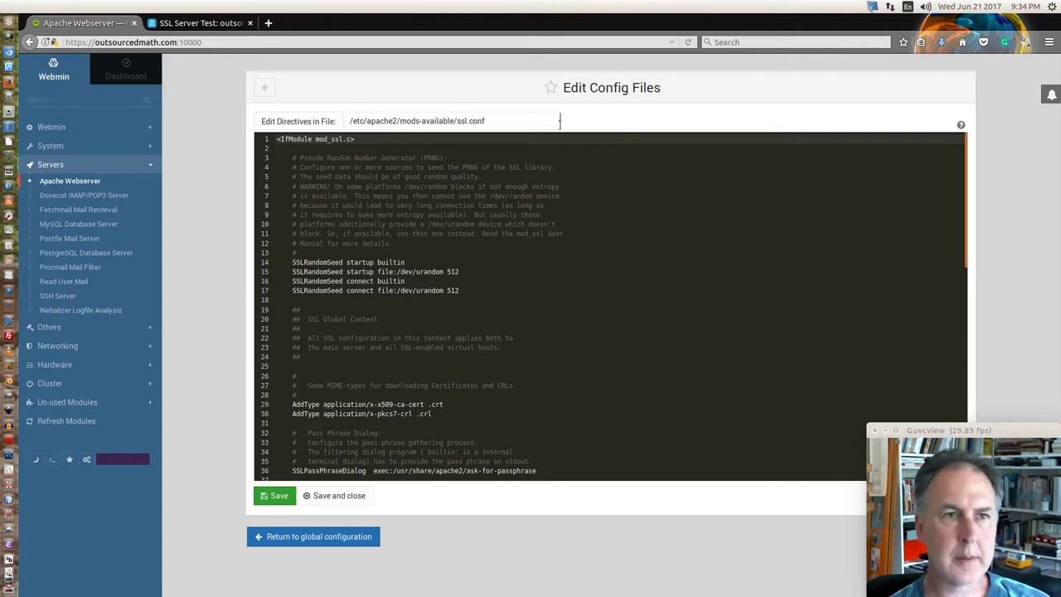
Compare the SSL Labs report's warnings with the SSLCipherSuite and SSLProtocol lines in ssl.conf
left_click(210, 23)
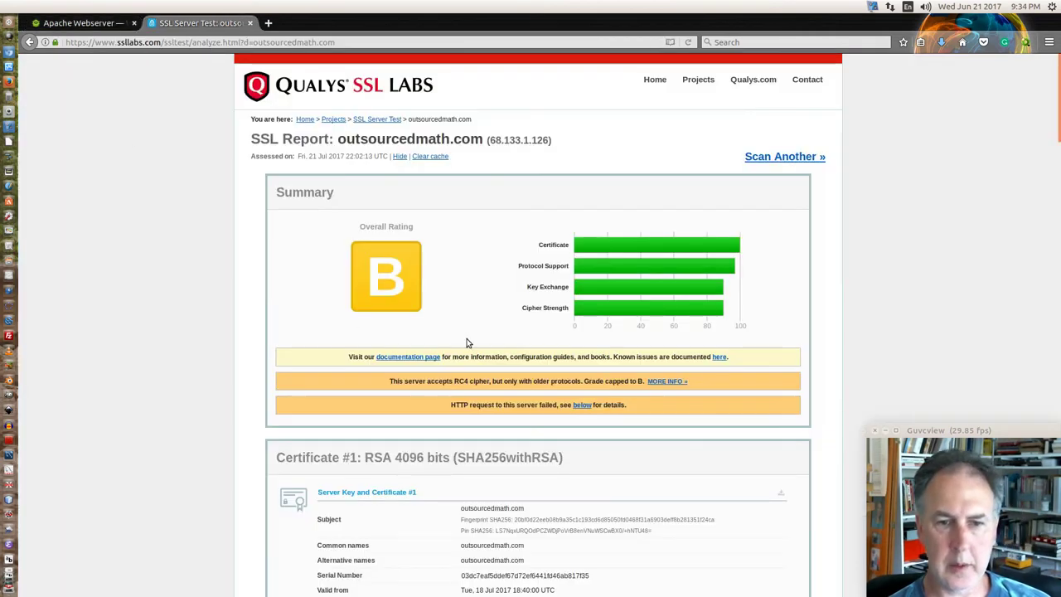
left_click(113, 23)
scroll(507, 356, "down", 10)
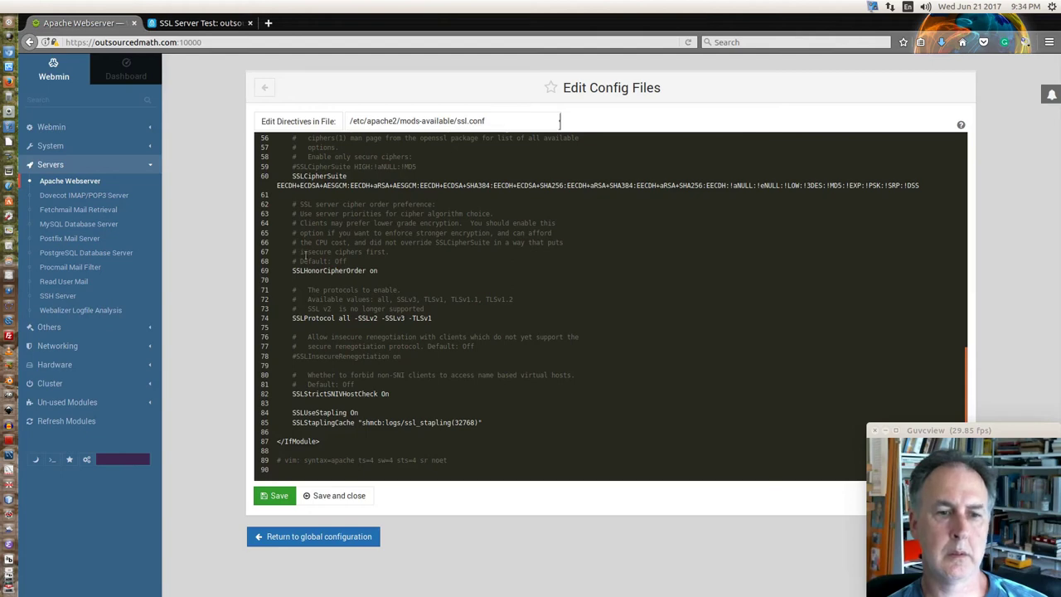
scroll(305, 255, "up", 3)
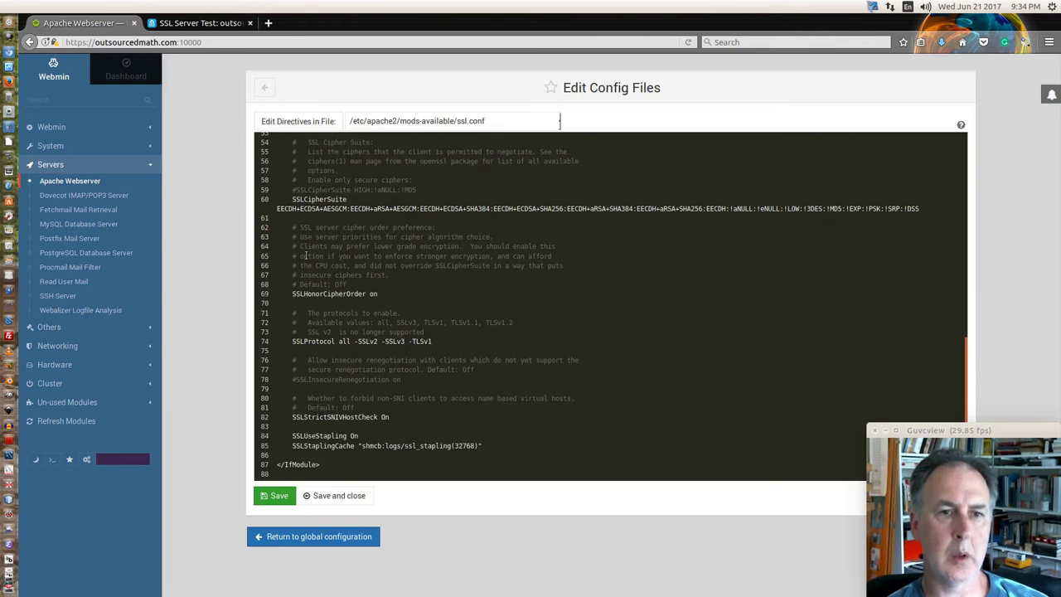
scroll(305, 255, "up", 2)
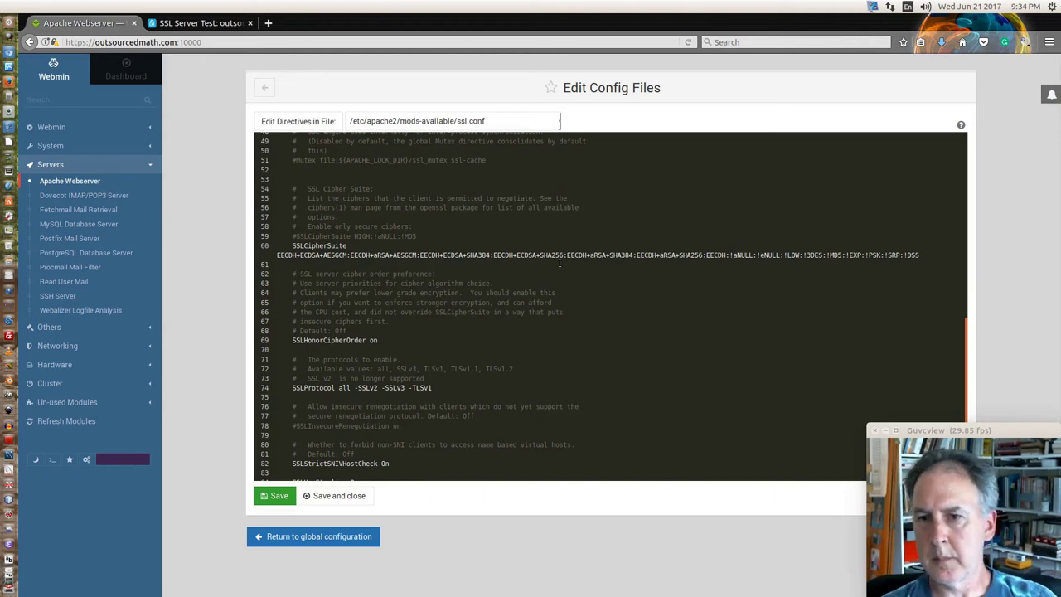
Open the additional information on the report's RC4 warning and read the article's recommendations, checking back against ssl.conf
left_click(210, 20)
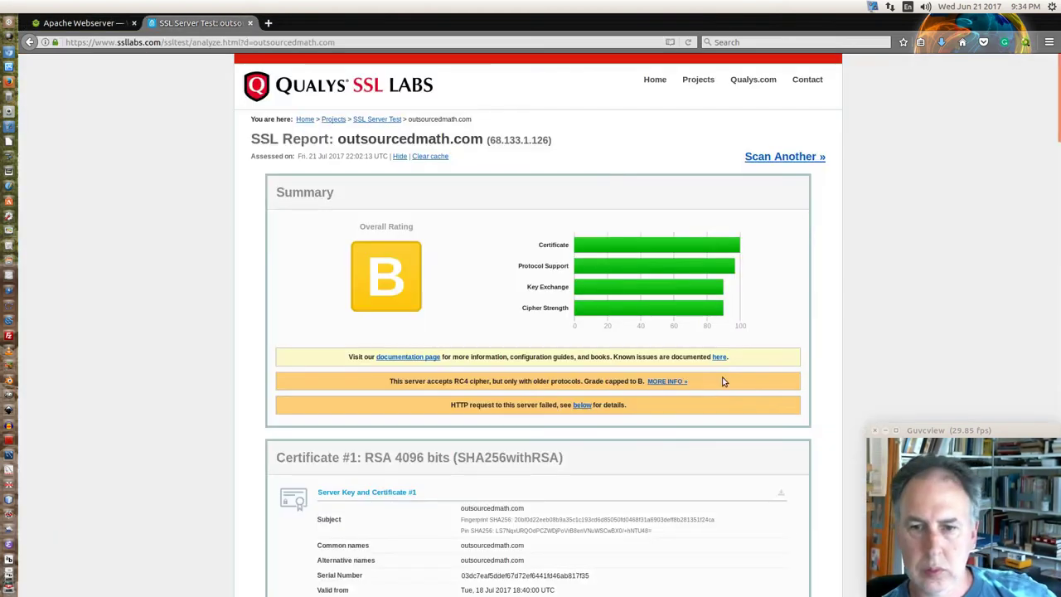
left_click(678, 382)
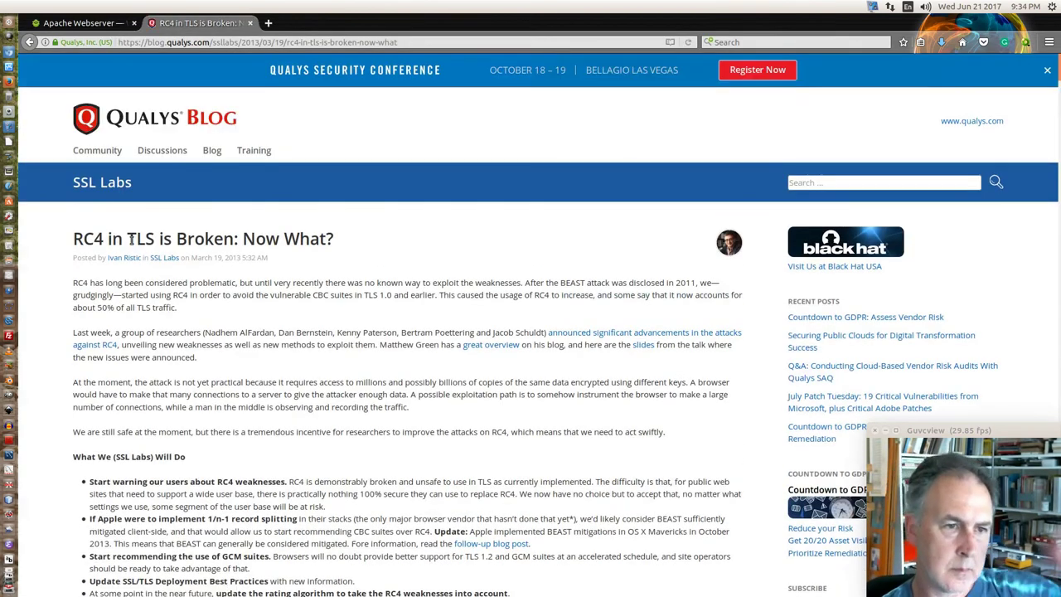
scroll(208, 249, "down", 1)
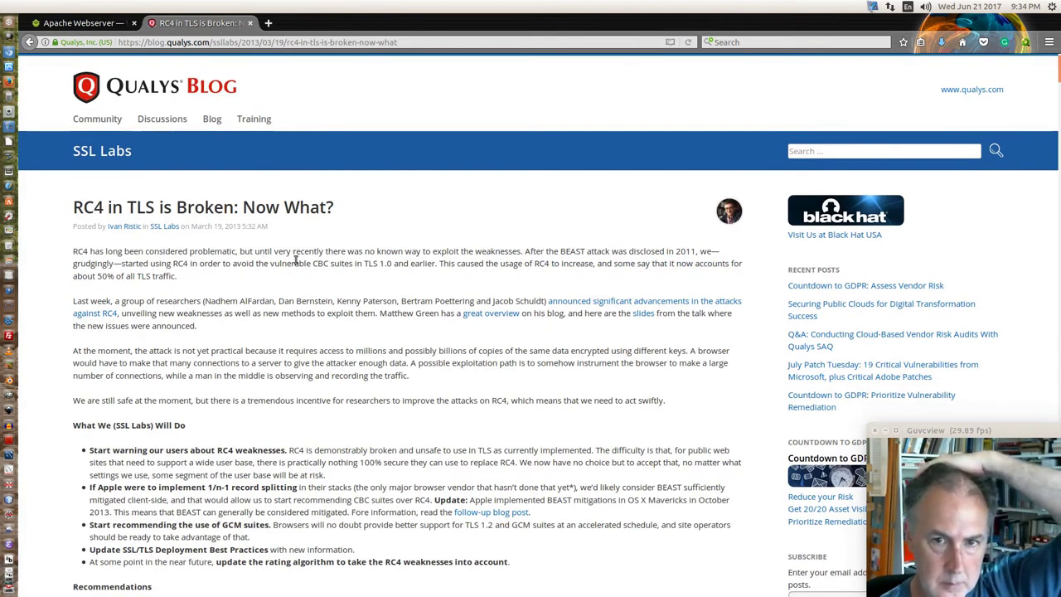
scroll(295, 259, "down", 1)
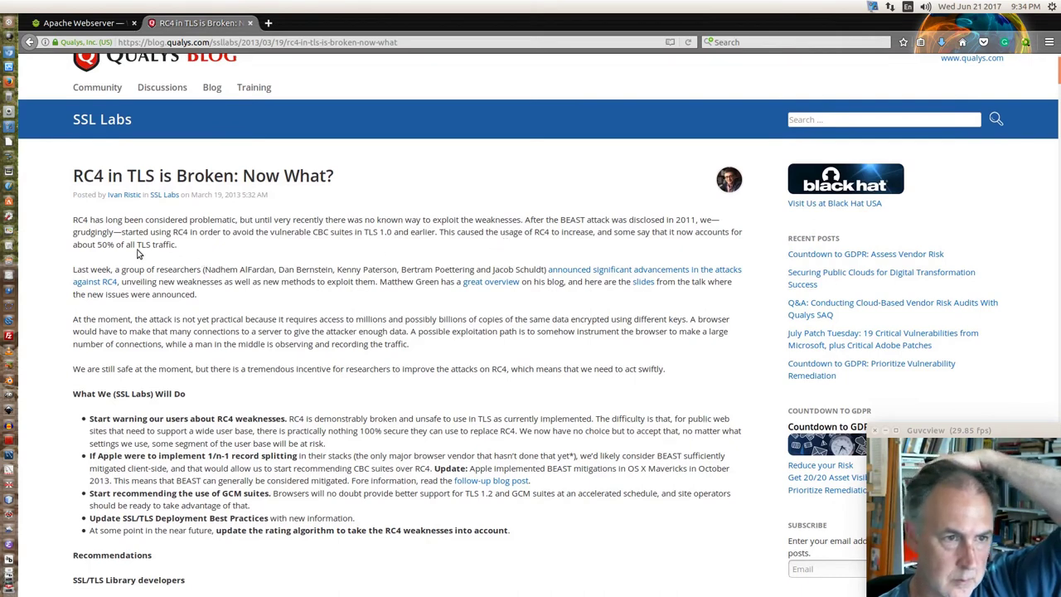
scroll(138, 254, "down", 2)
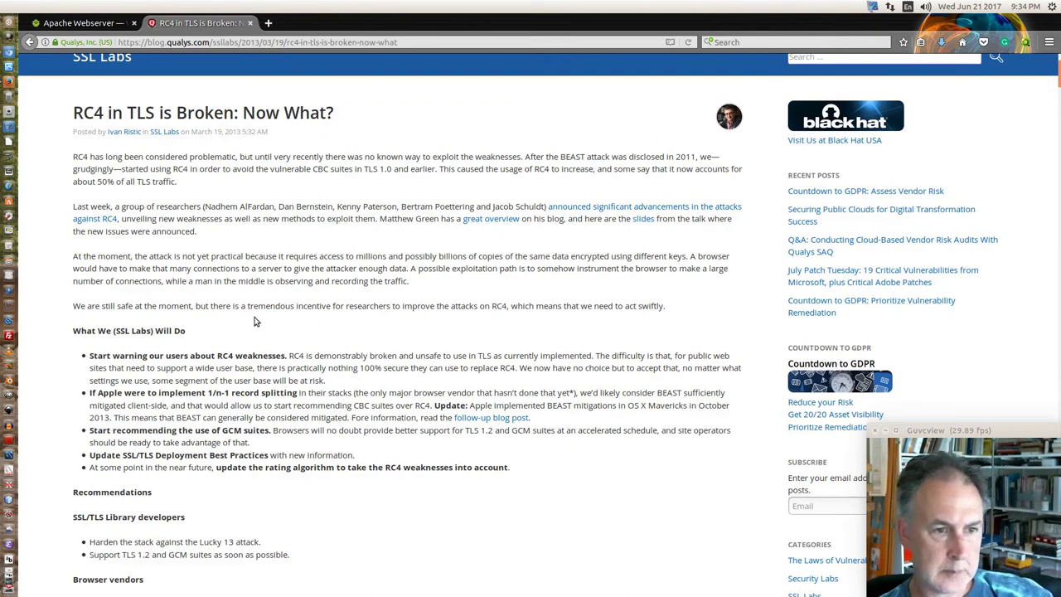
scroll(255, 329, "down", 1)
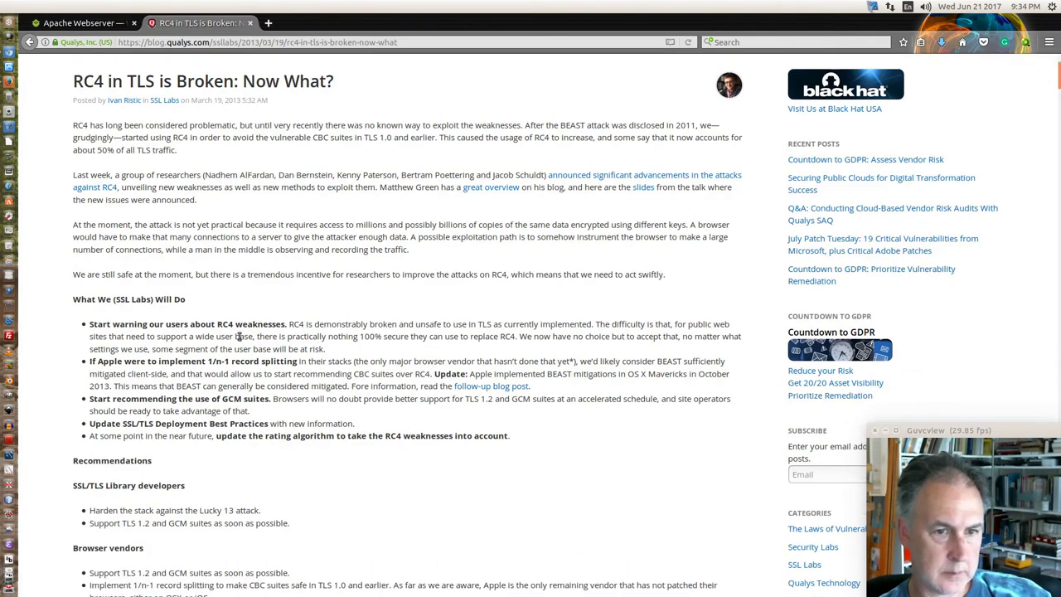
scroll(240, 336, "down", 1)
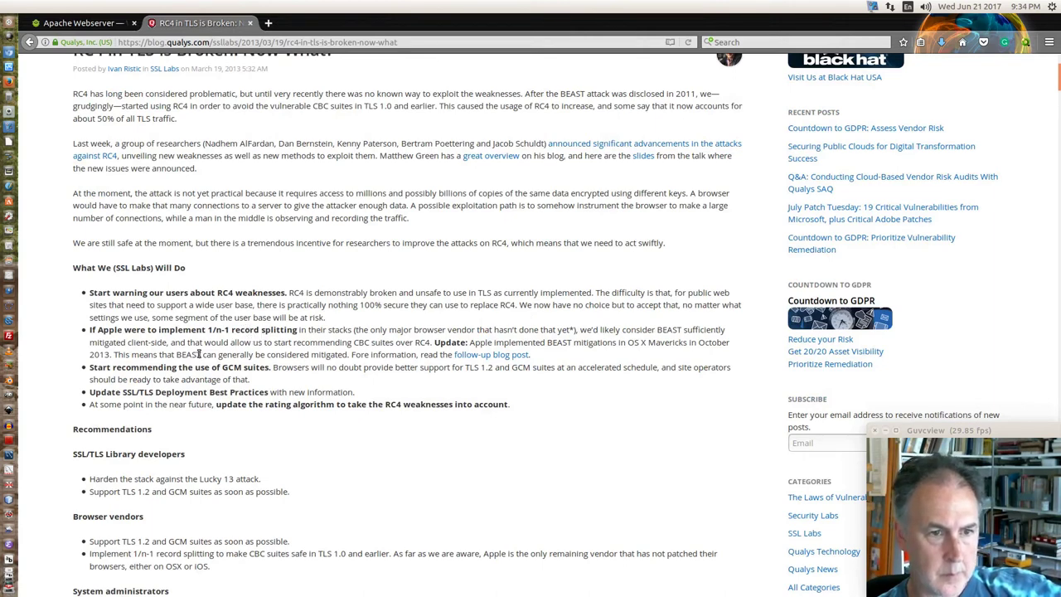
scroll(177, 398, "down", 2)
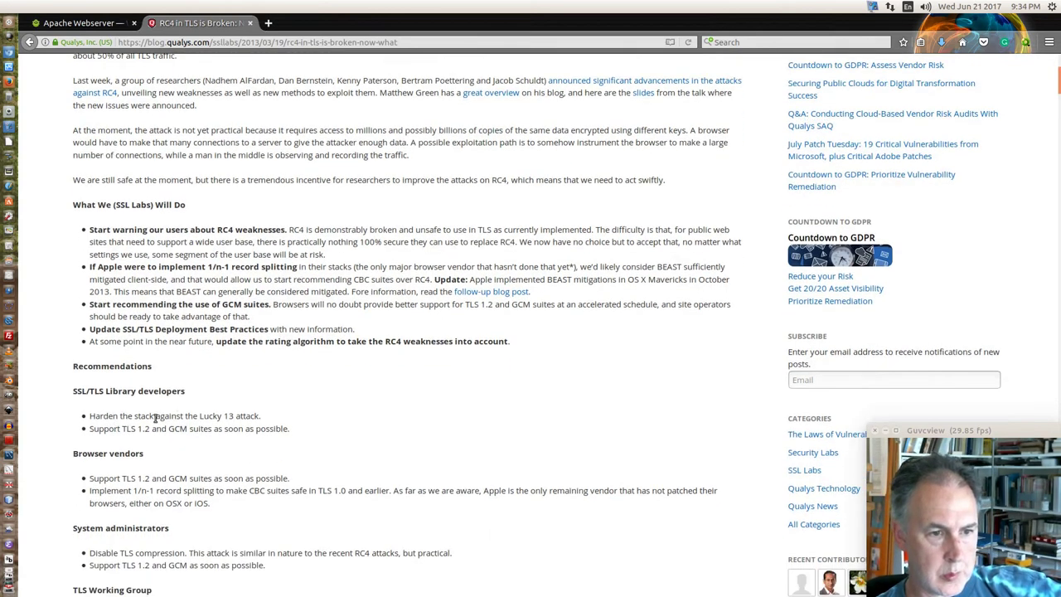
scroll(208, 424, "down", 1)
scroll(208, 425, "down", 3)
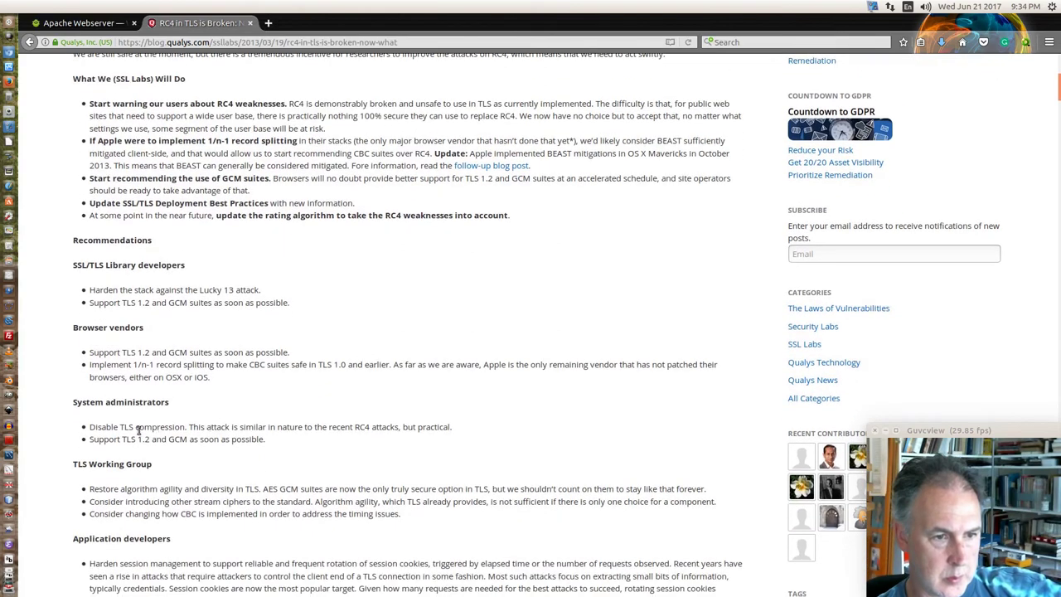
scroll(141, 429, "down", 2)
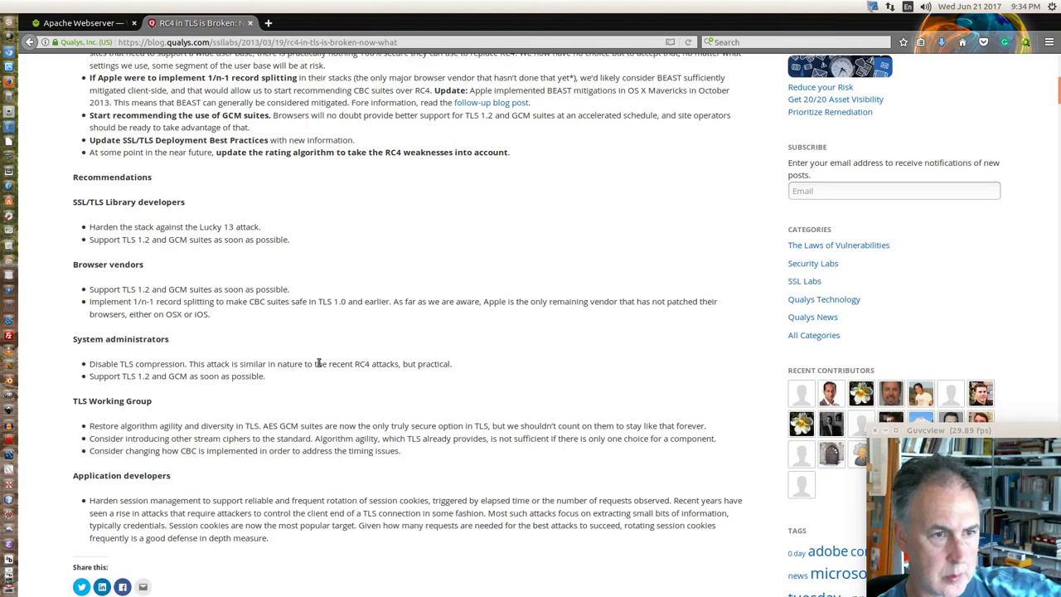
scroll(318, 363, "down", 2)
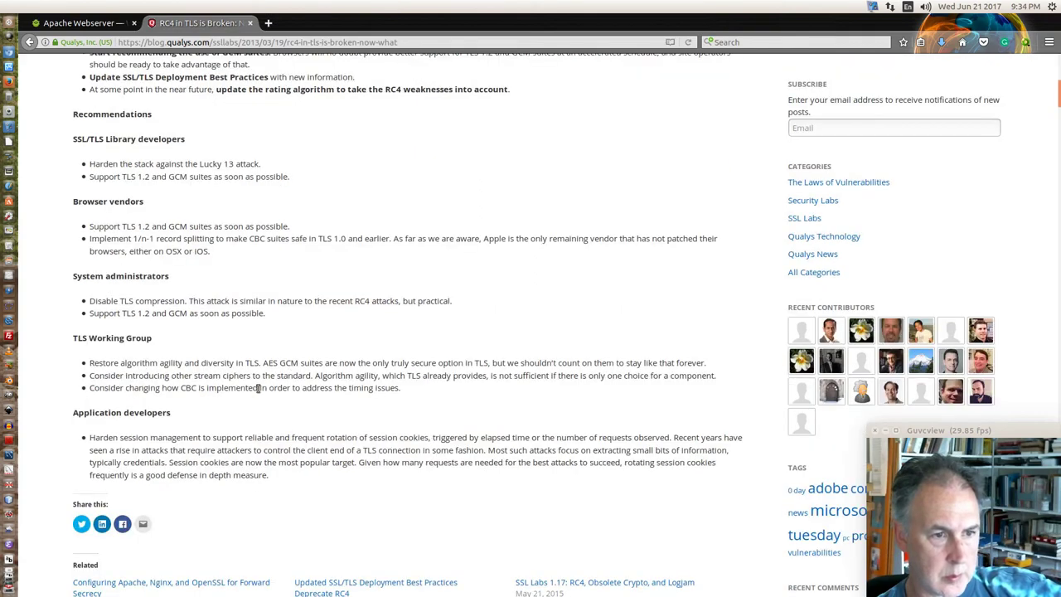
scroll(240, 400, "down", 2)
scroll(240, 398, "up", 5)
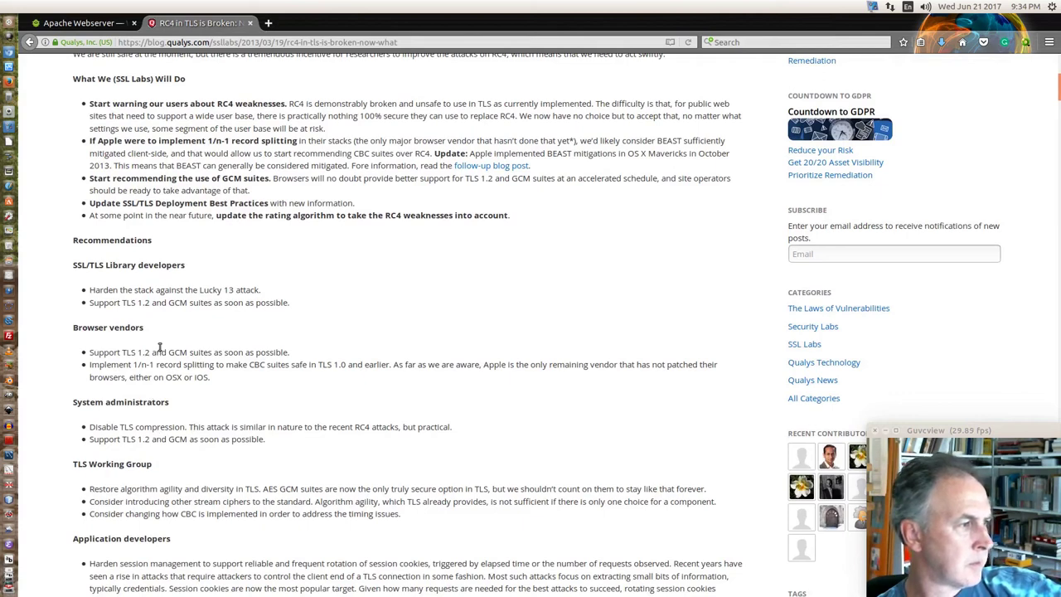
left_click(97, 28)
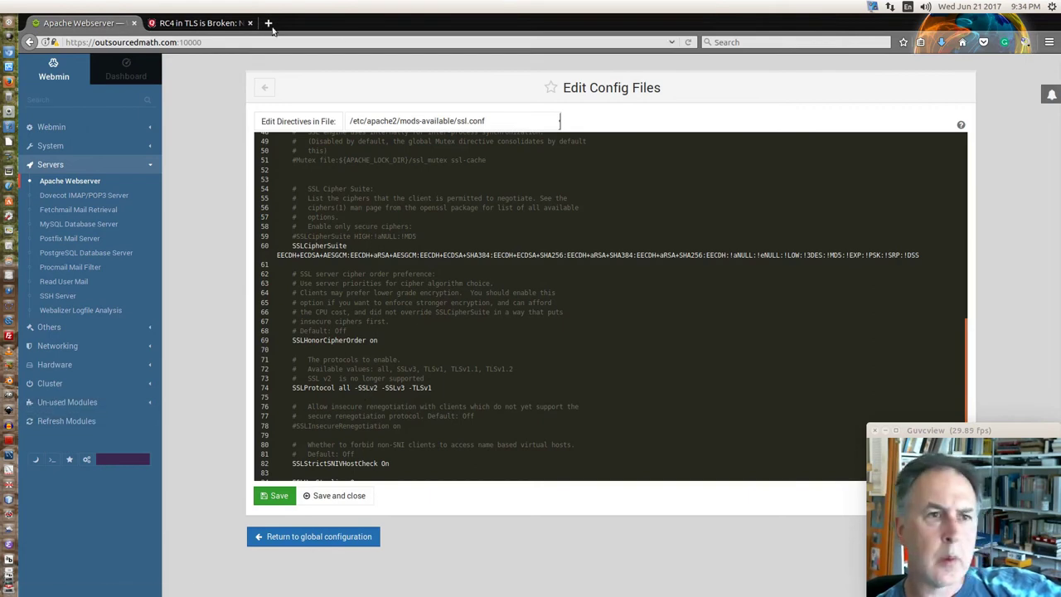
left_click(222, 24)
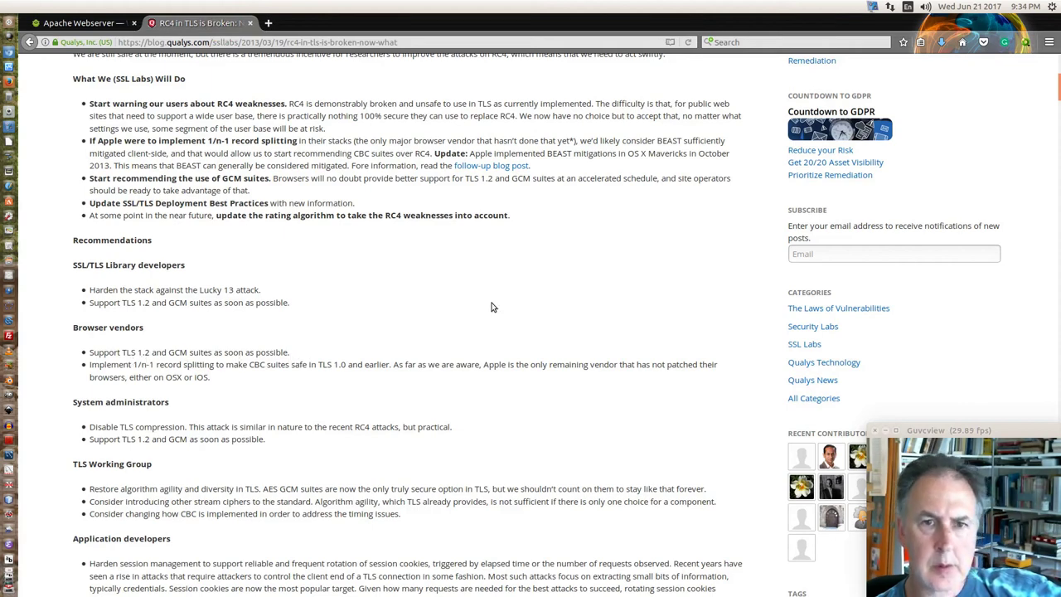
scroll(514, 232, "up", 1)
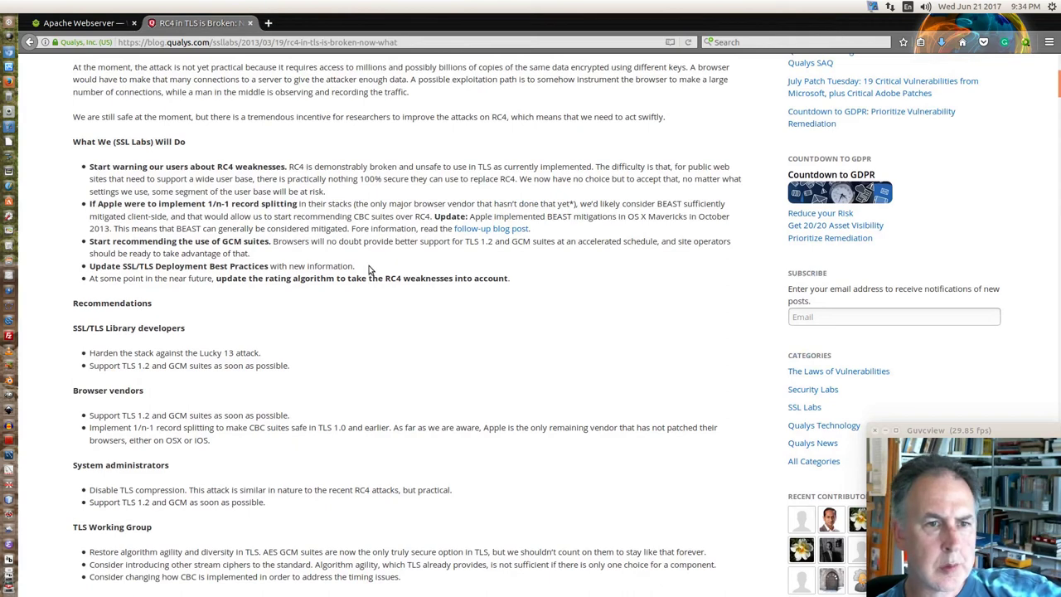
scroll(370, 270, "up", 2)
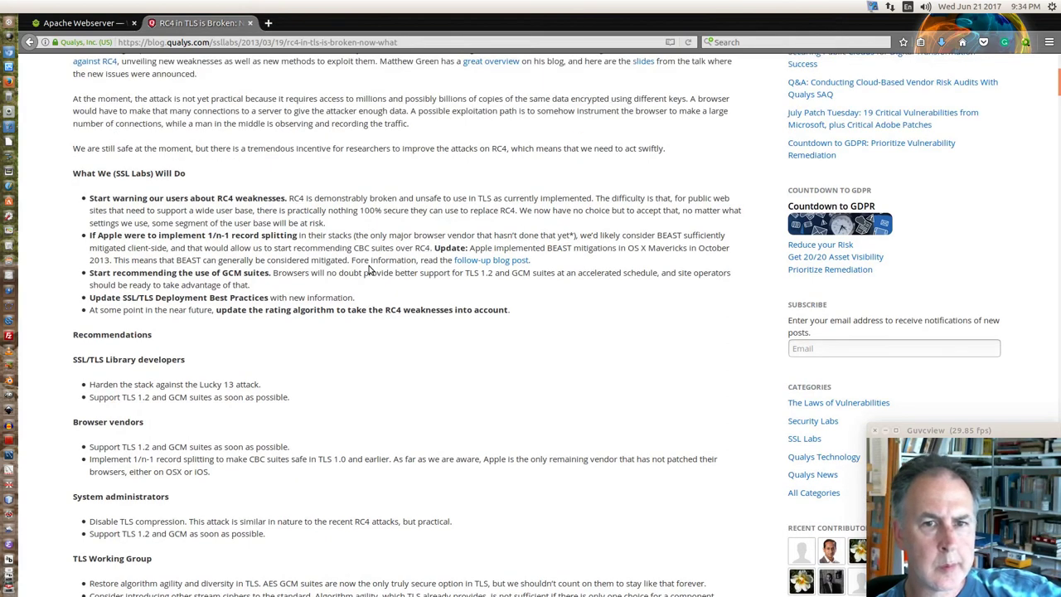
Return to ssl.conf in Webmin and remove EECDH+ECDSA+SHA256 and EECDH+aRSA+SHA256 from the SSLCipherSuite line
left_click(108, 25)
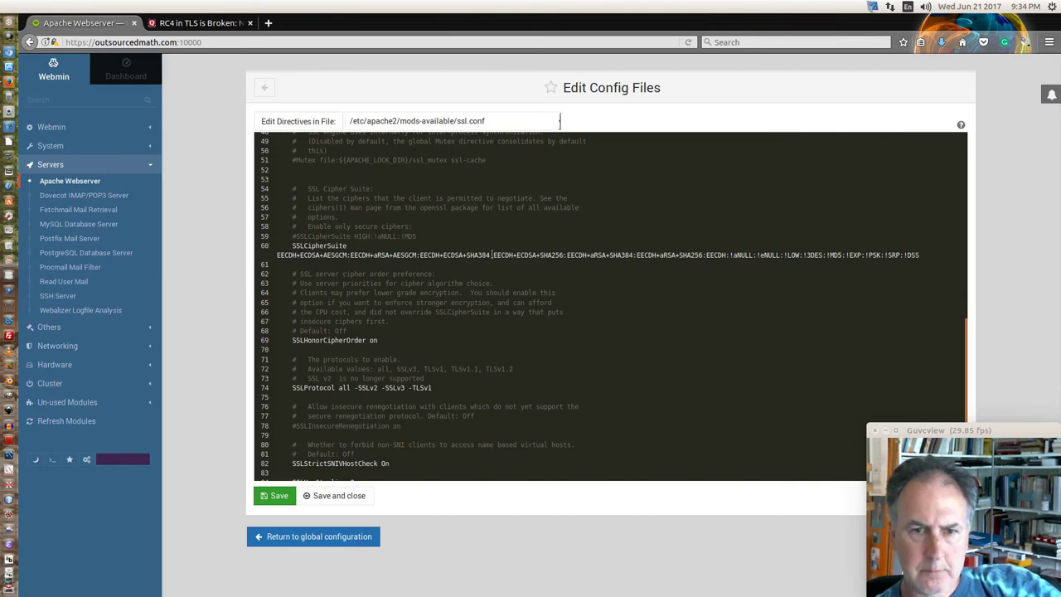
left_click_drag(492, 255, 563, 254)
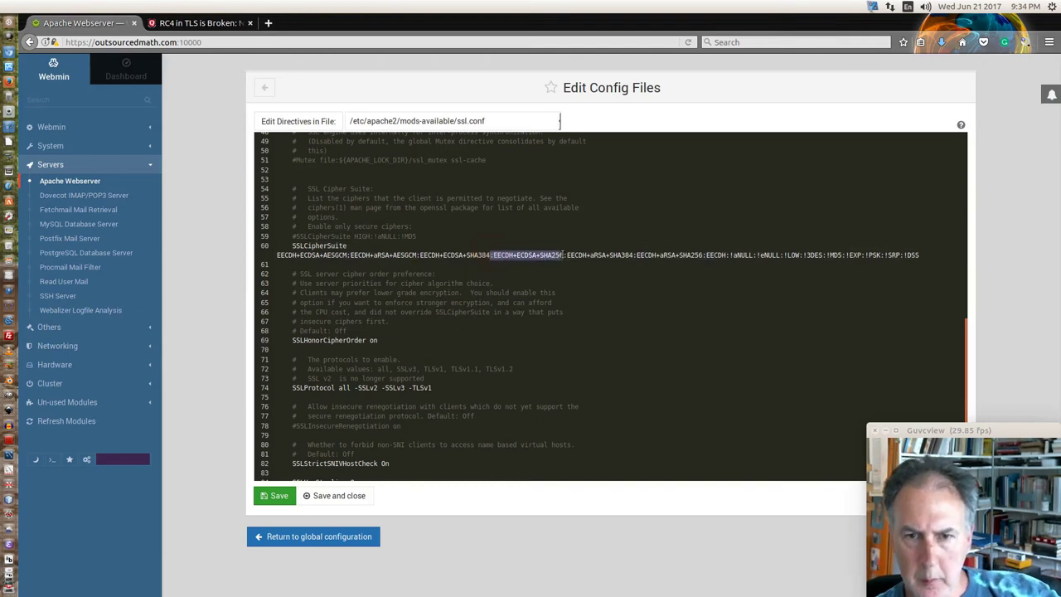
key("Delete")
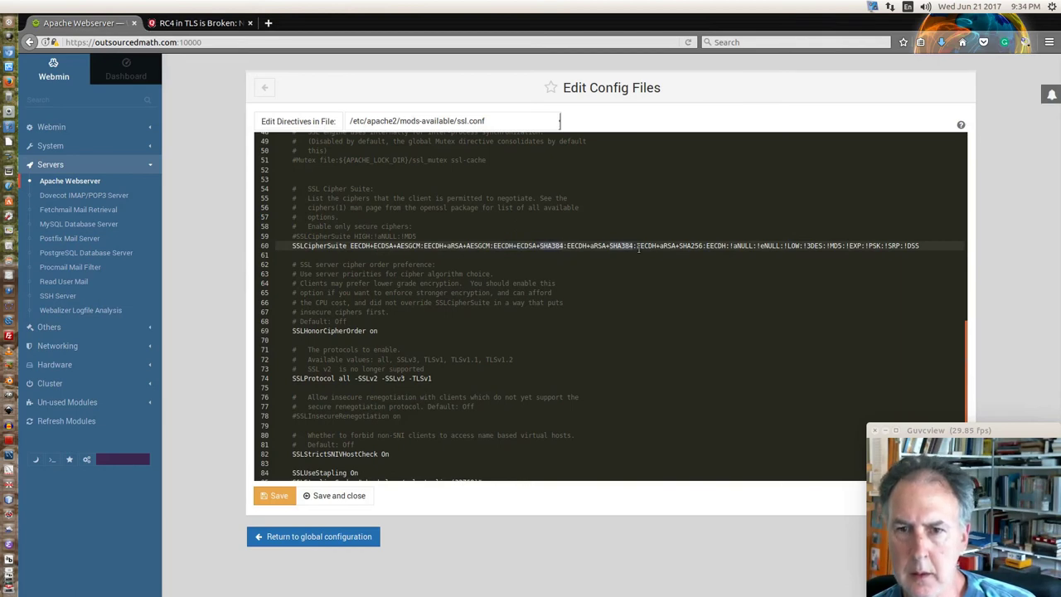
left_click_drag(637, 245, 708, 246)
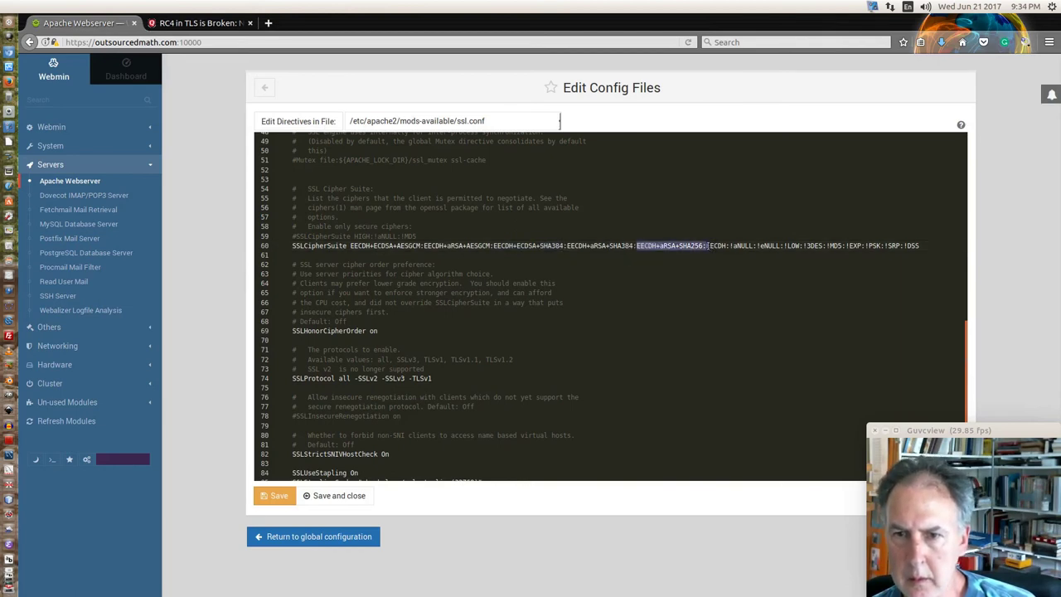
key("Delete")
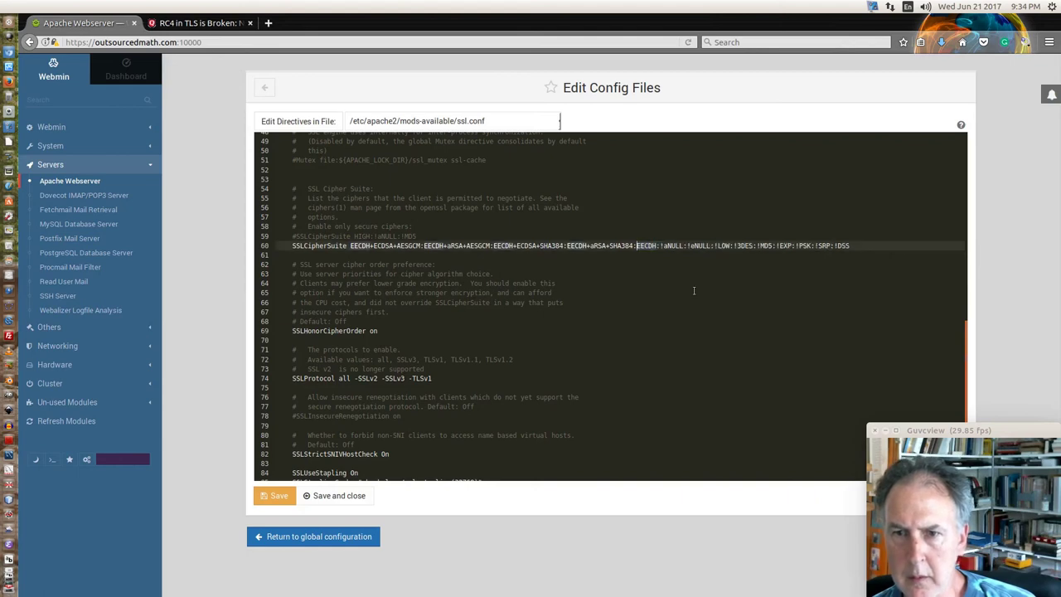
Save ssl.conf, return to the global configuration and apply the changes to Apache
left_click(272, 503)
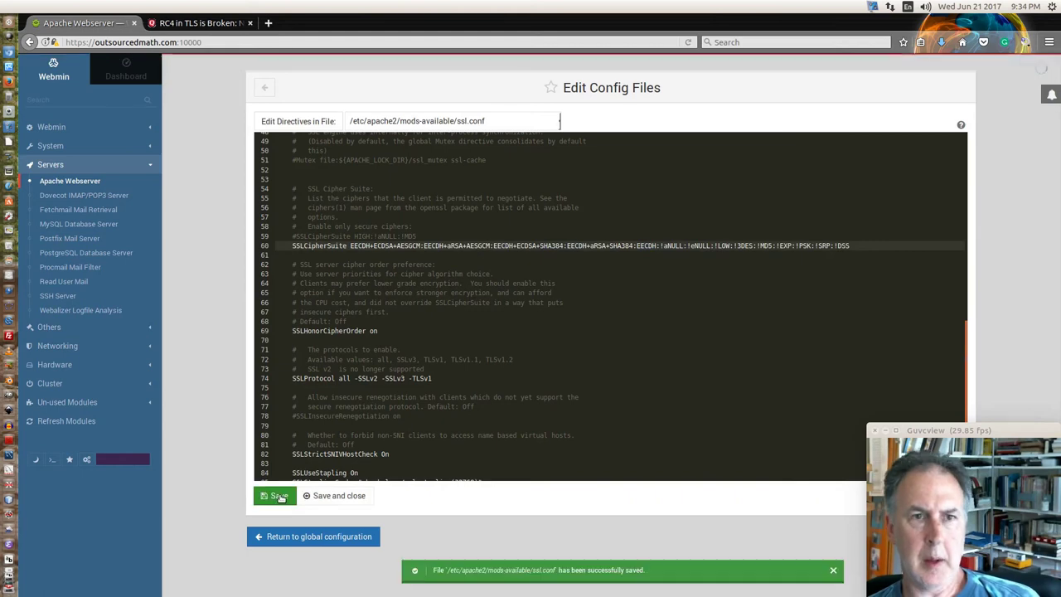
left_click(286, 543)
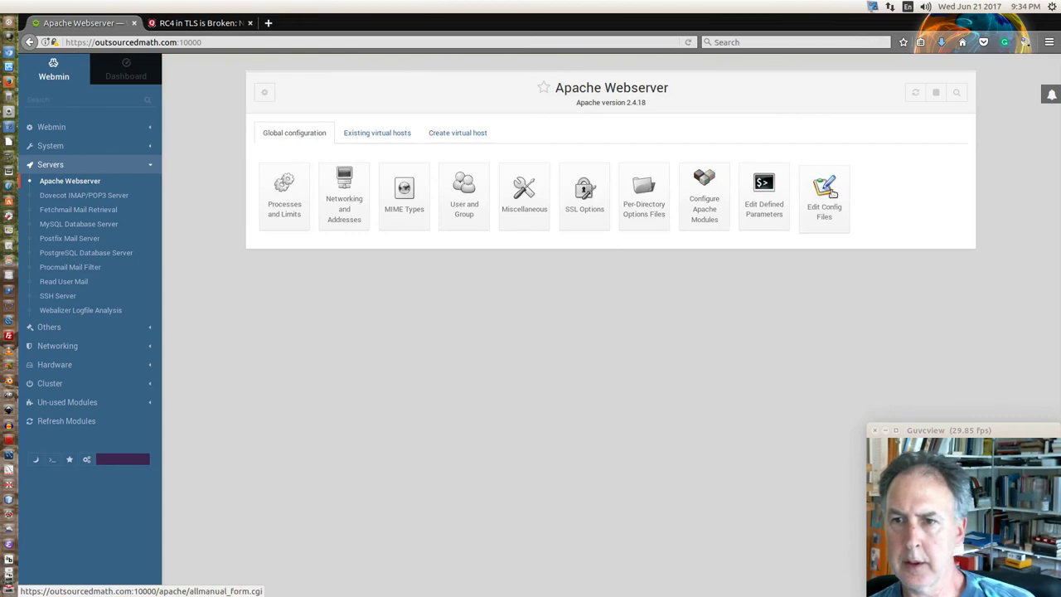
left_click(915, 93)
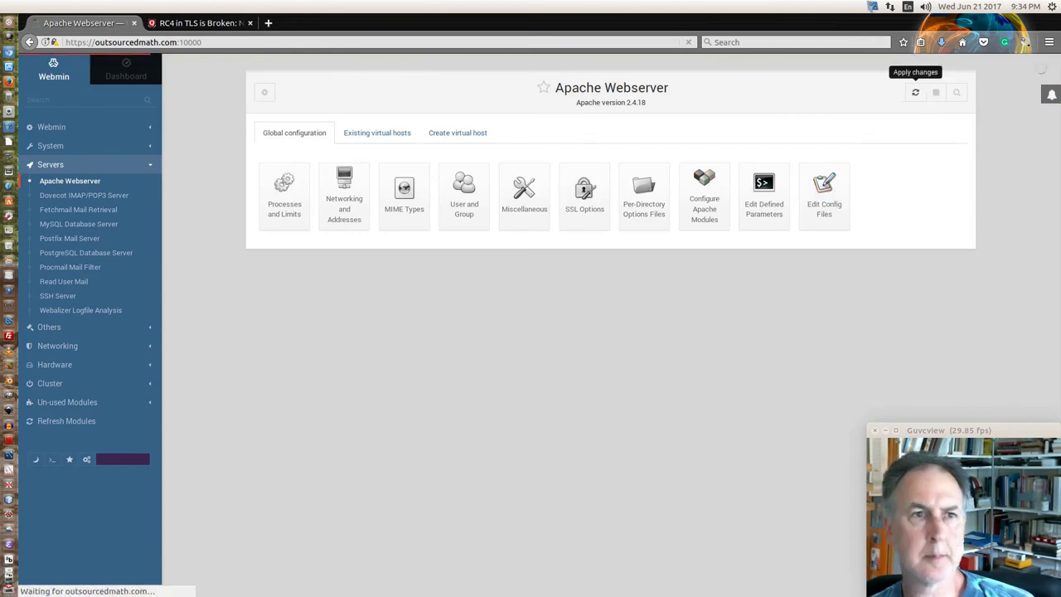
Go back to the SSL Labs report for outsourcedmath.com and clear its cache to run a fresh assessment
left_click(196, 23)
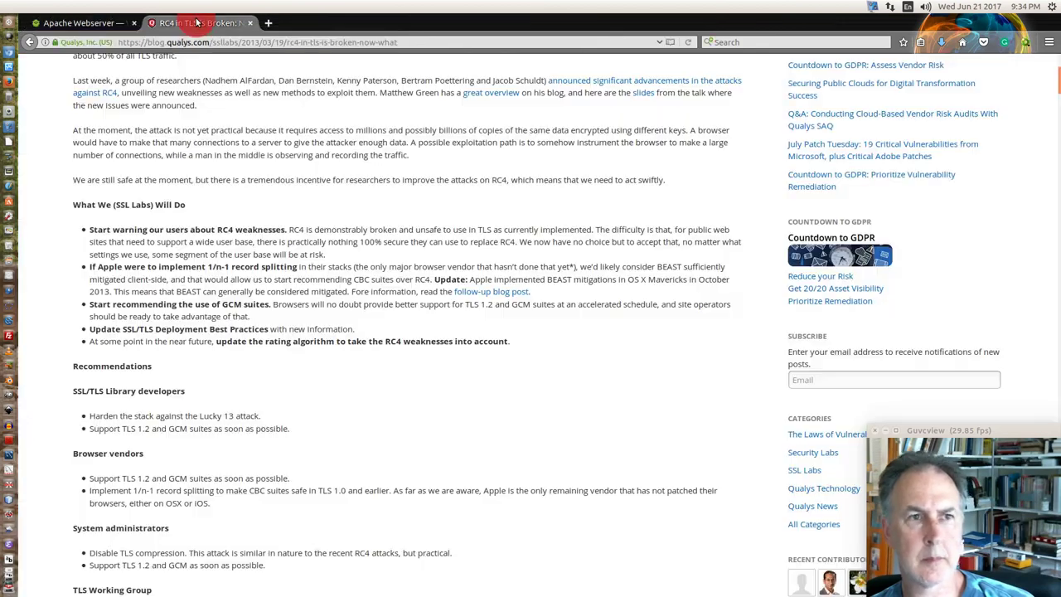
left_click(28, 43)
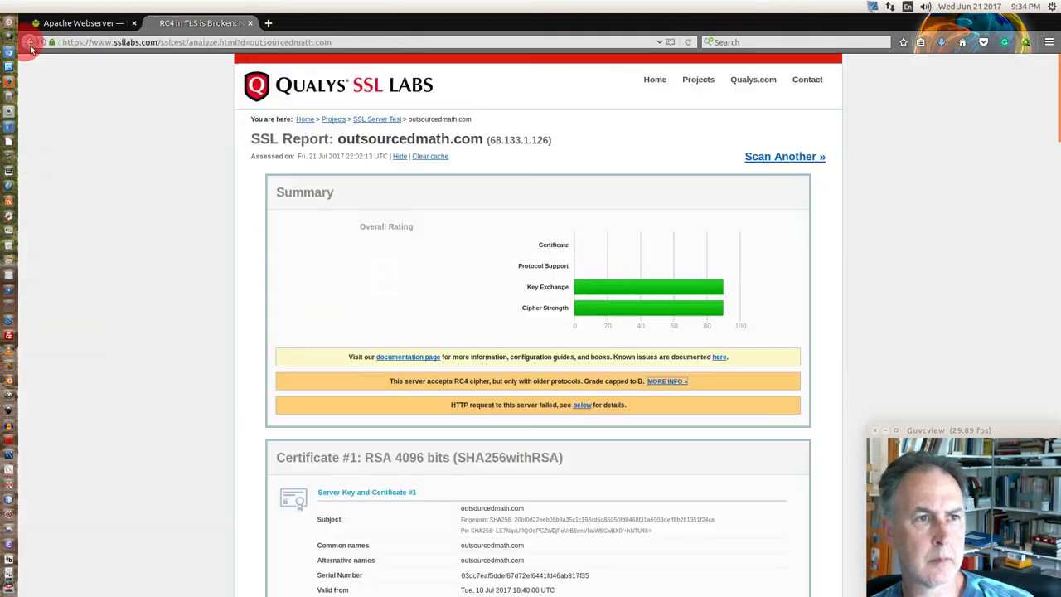
left_click(434, 156)
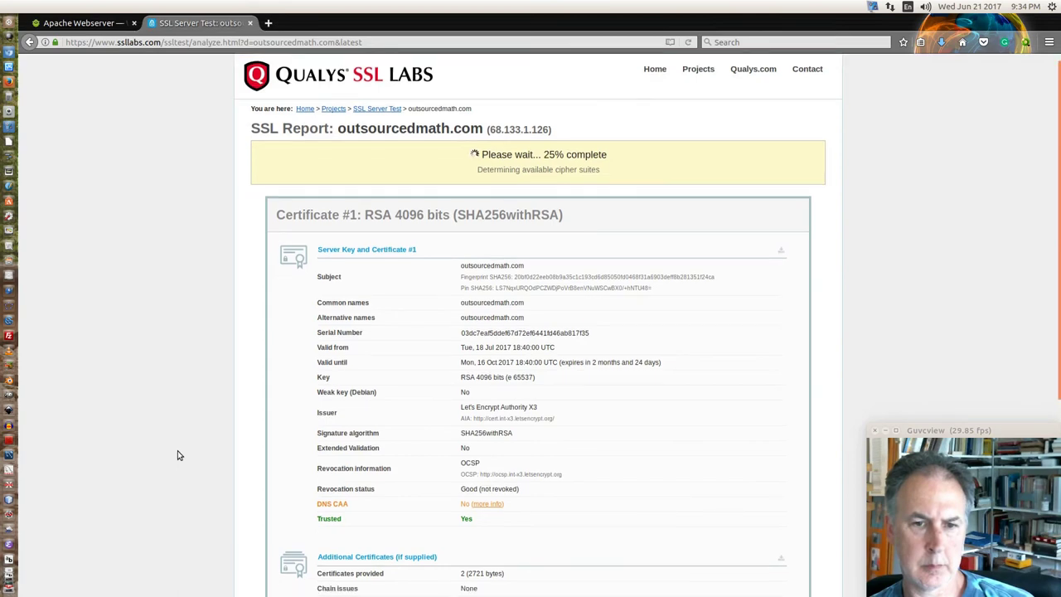
scroll(177, 455, "down", 4)
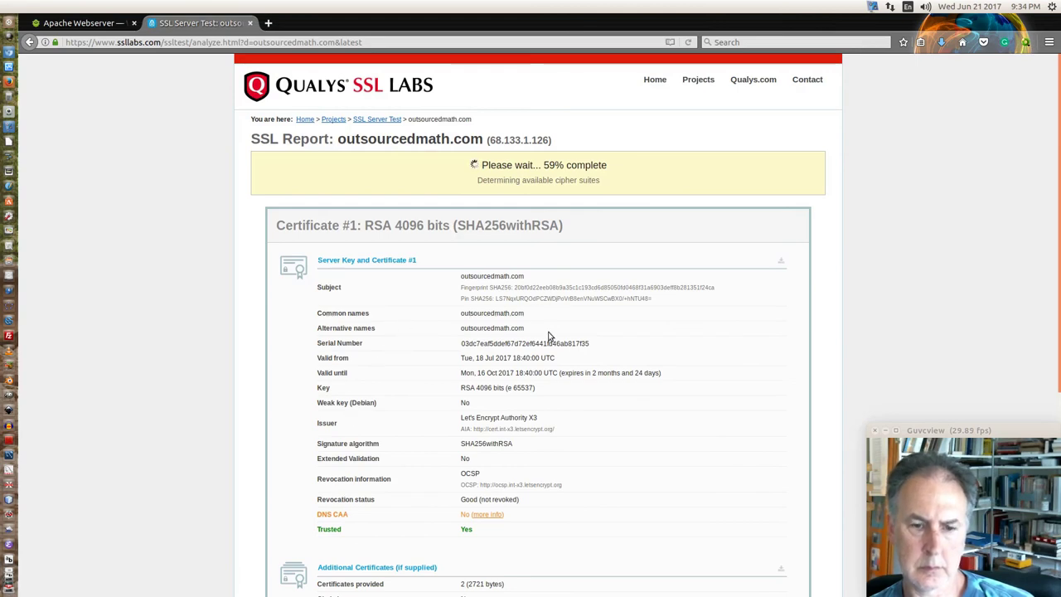
scroll(550, 336, "down", 3)
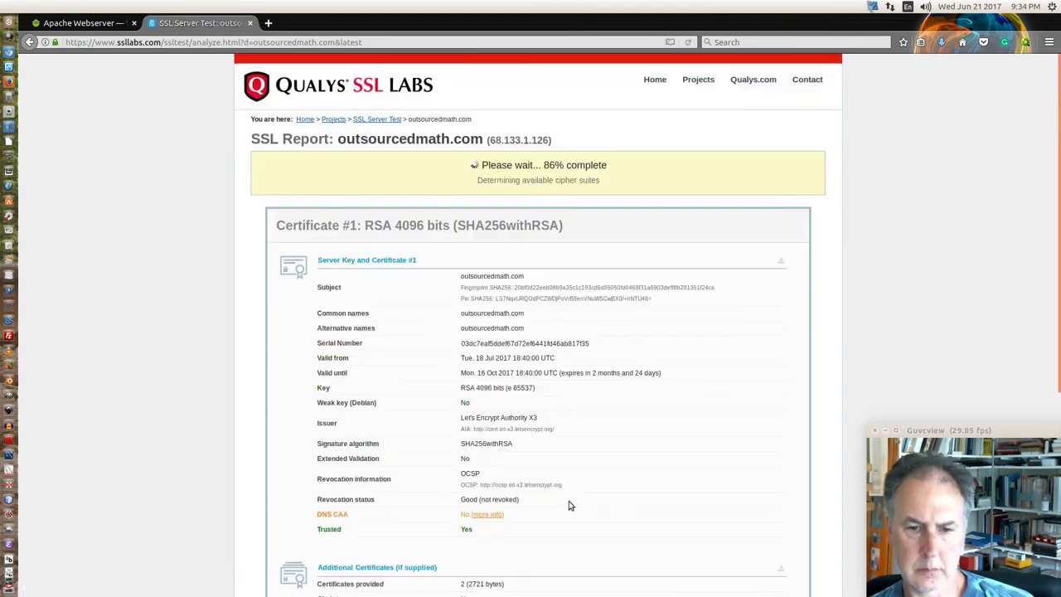
scroll(569, 505, "down", 3)
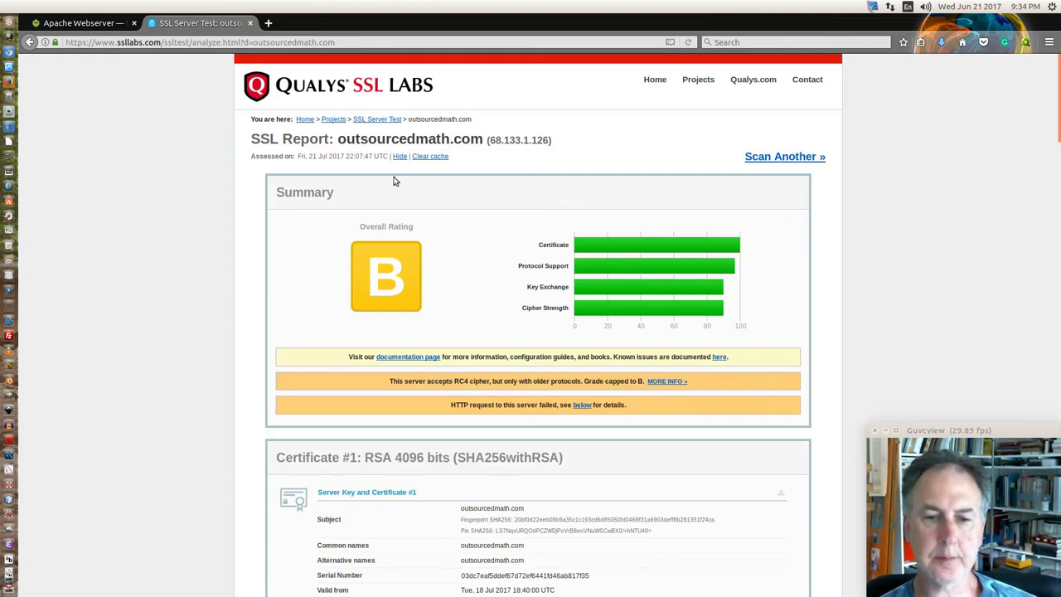
Switch to Webmin's Apache Webserver page and load /etc/apache2/mods-available/ssl.conf in the config file editor
left_click(86, 24)
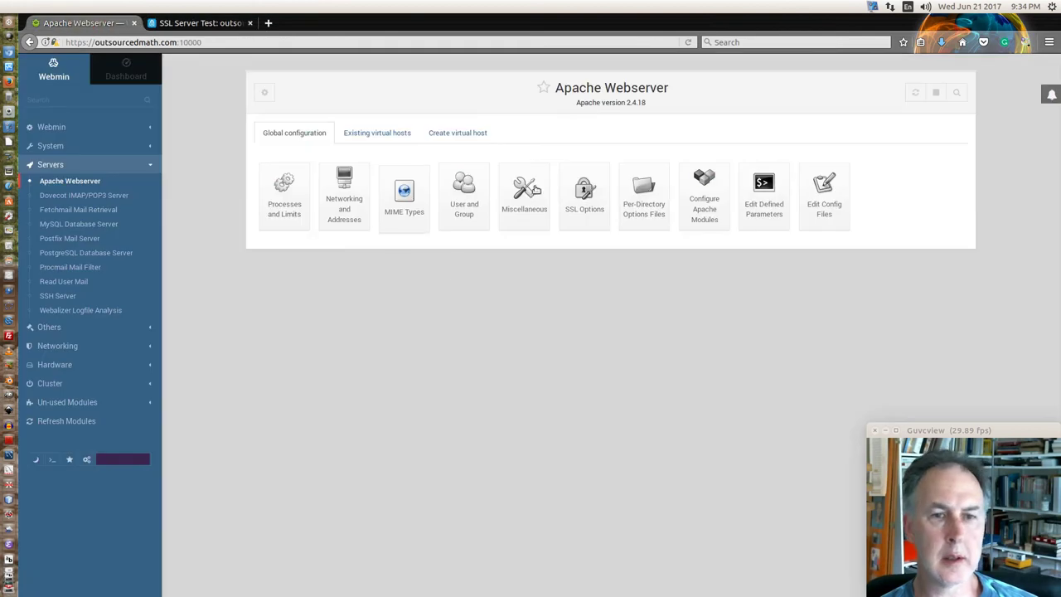
left_click(834, 191)
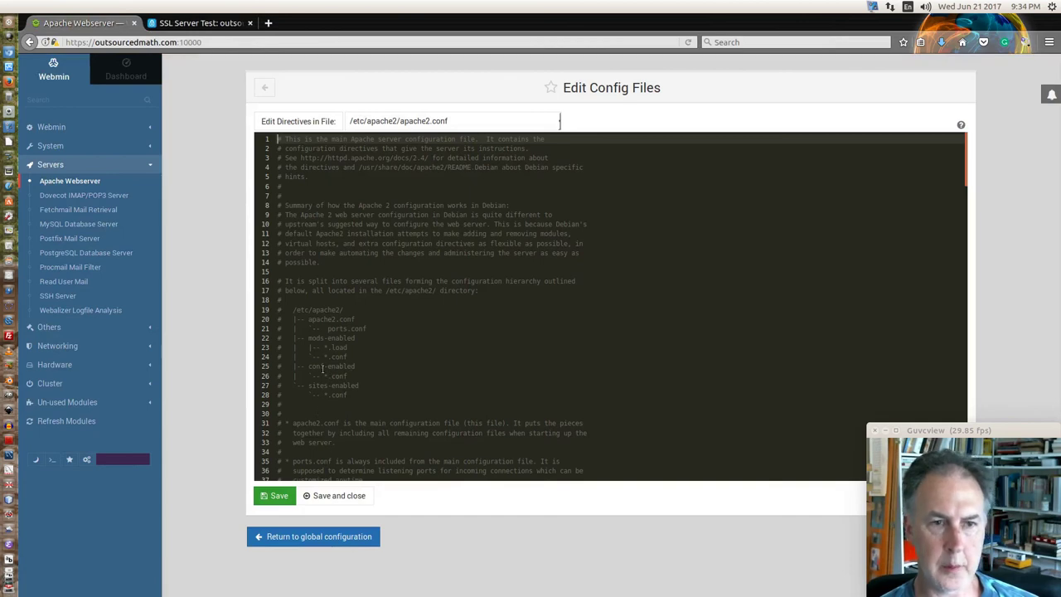
left_click(433, 117)
scroll(447, 169, "down", 5)
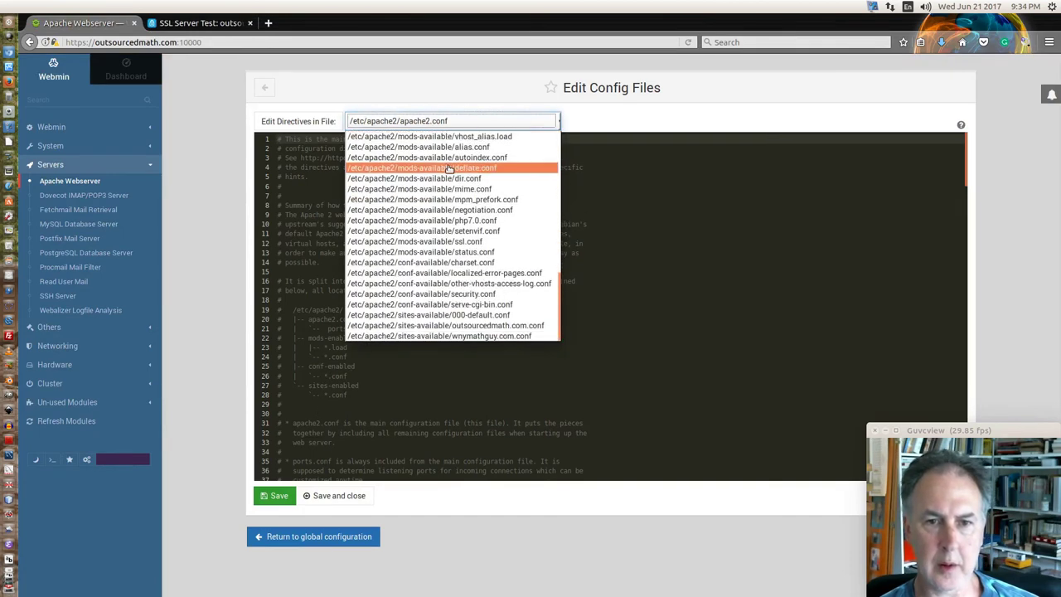
left_click(458, 241)
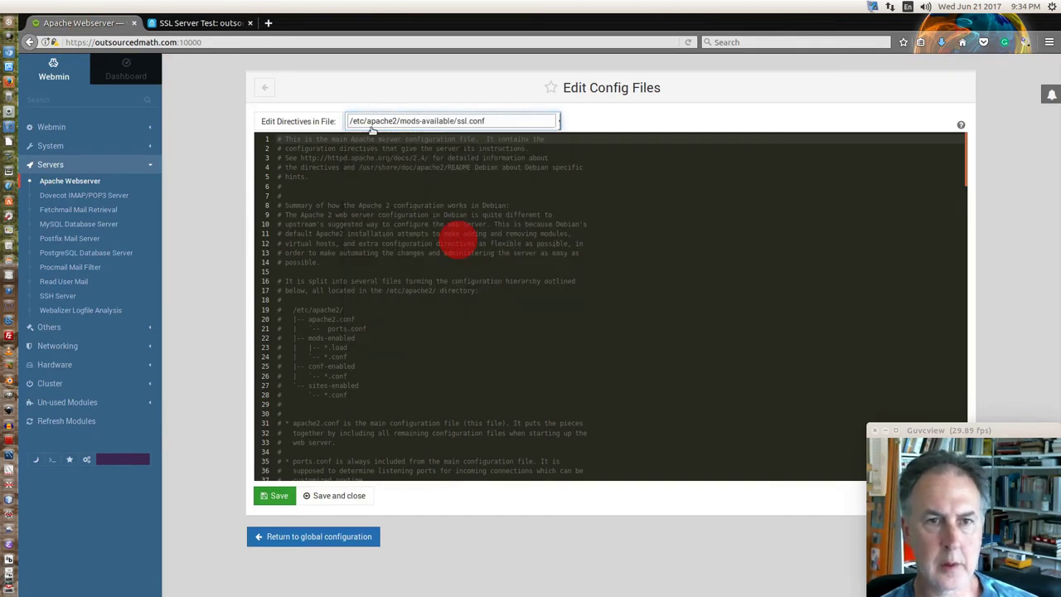
left_click(300, 121)
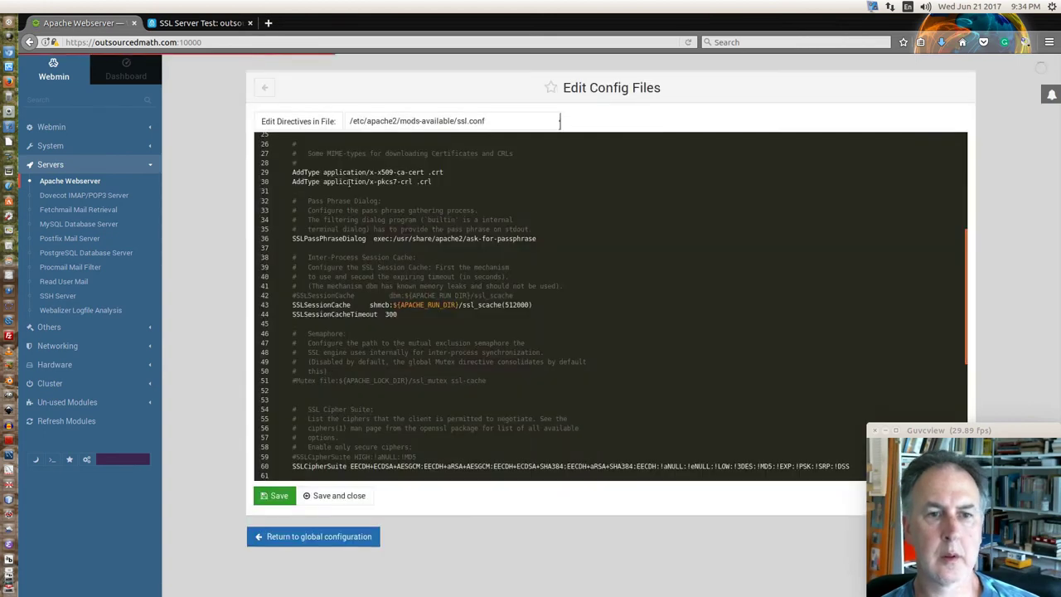
Uncomment the "SSLCipherSuite HIGH:!aNULL:!MD5" line and comment out the long EECDH SSLCipherSuite line below it with #
scroll(349, 182, "down", 10)
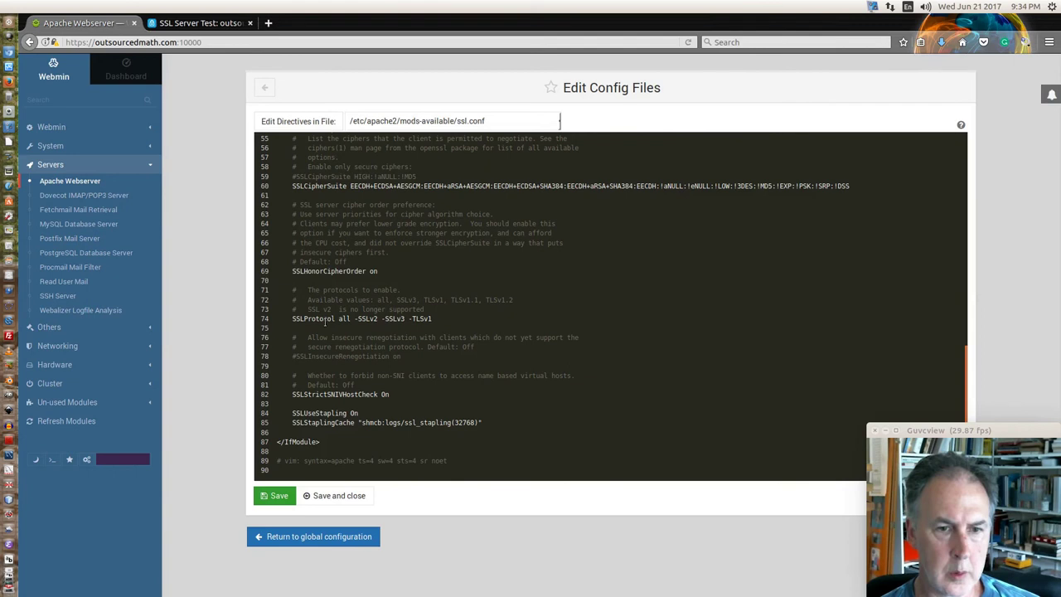
scroll(315, 232, "up", 1)
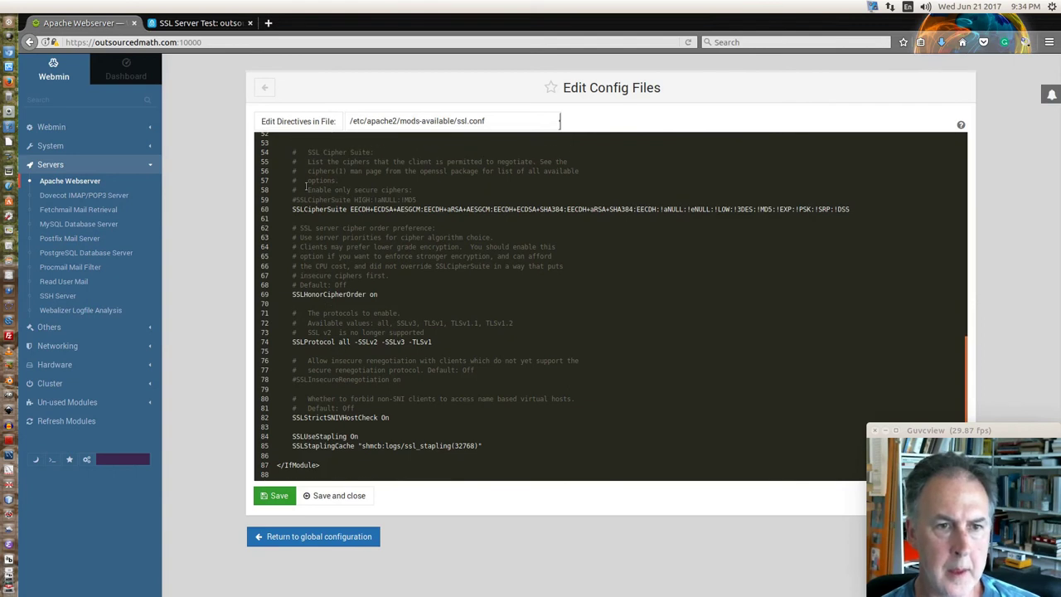
double_click(297, 200)
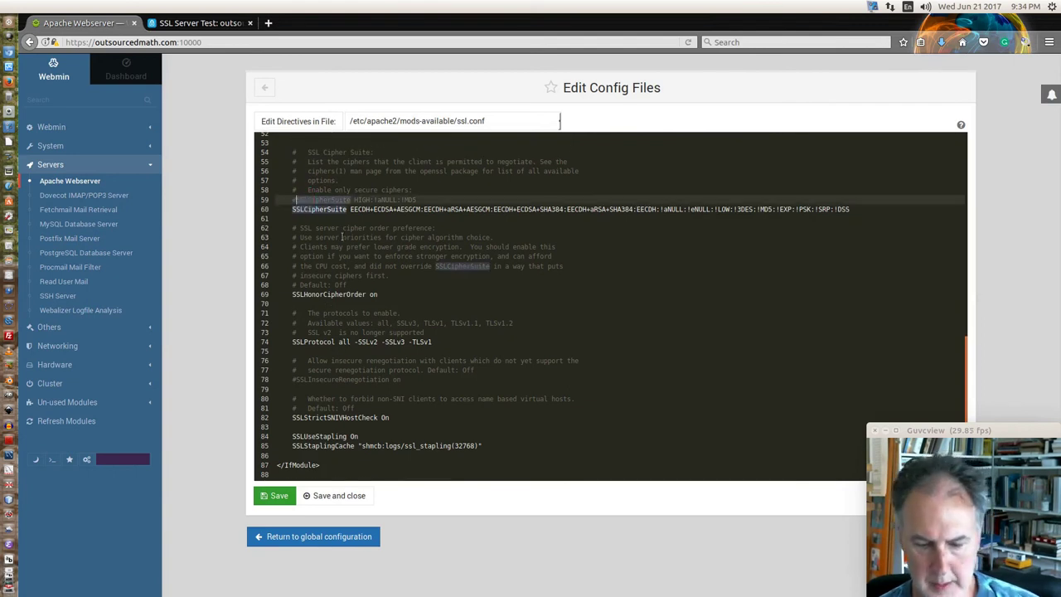
key("Delete")
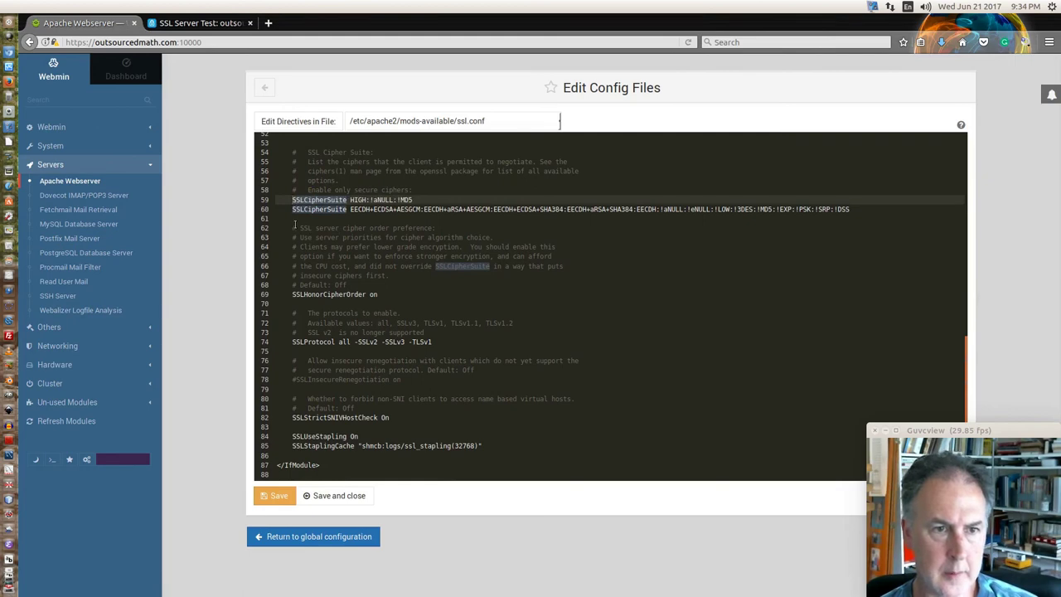
left_click(292, 208)
type("#")
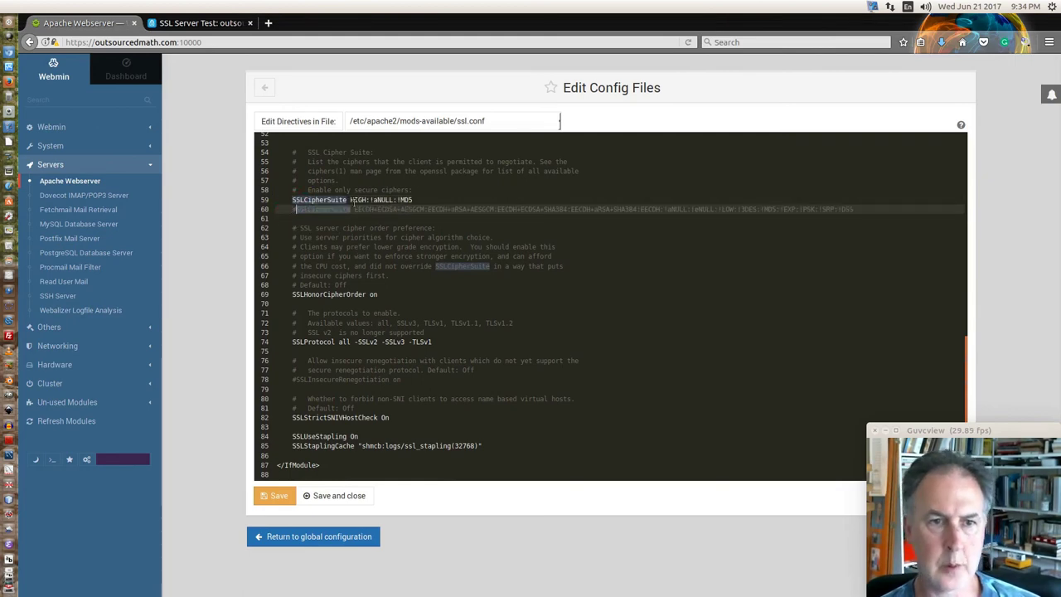
Save the cipher suite switch in ssl.conf and apply it to Apache from the global configuration page
left_click(278, 498)
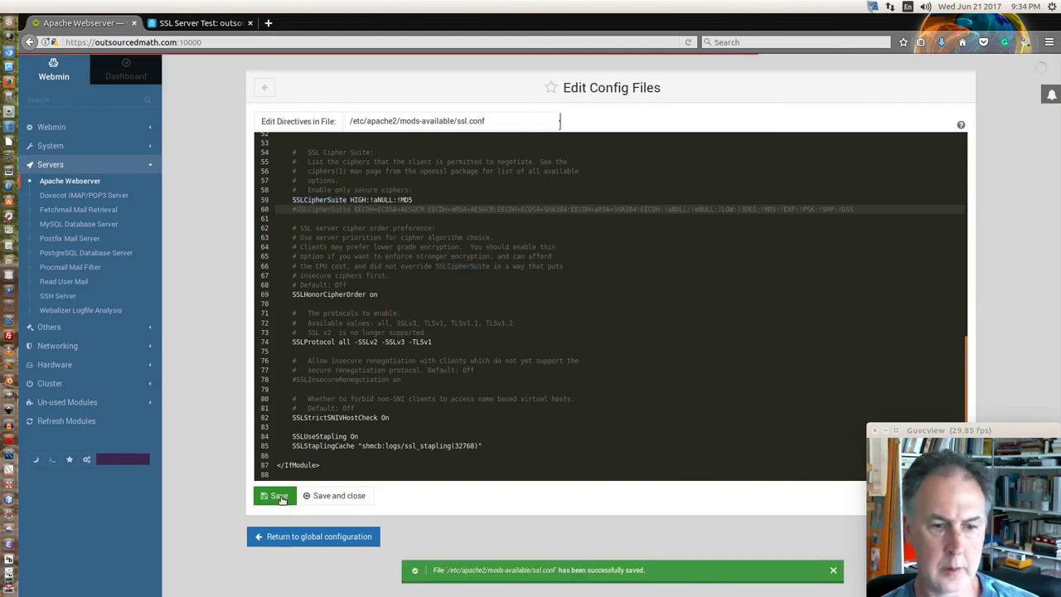
left_click(293, 536)
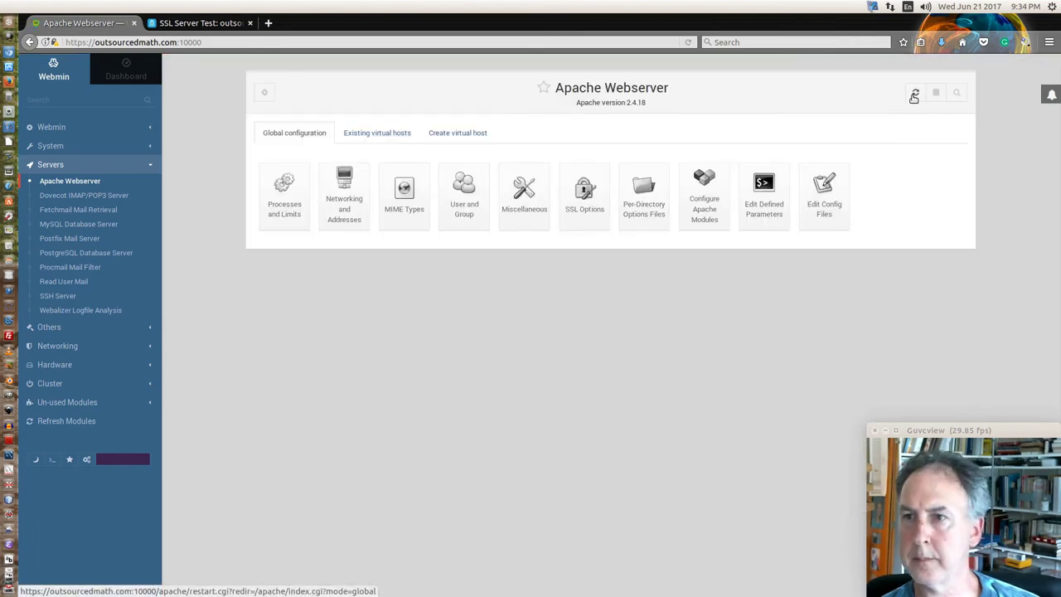
left_click(913, 97)
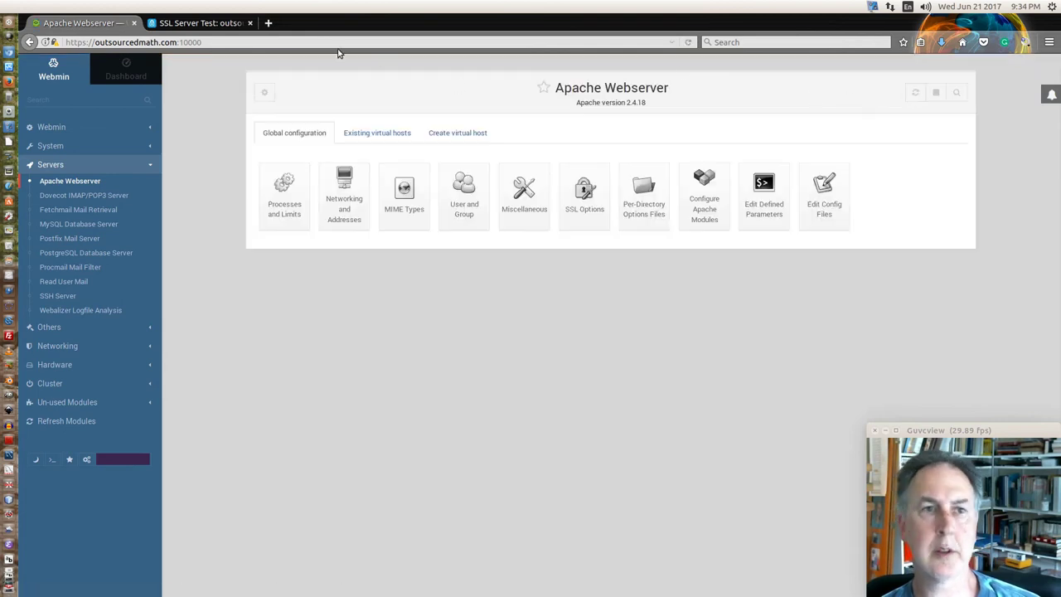
Retest outsourcedmath.com on SSL Labs by clearing the cached report again
left_click(204, 22)
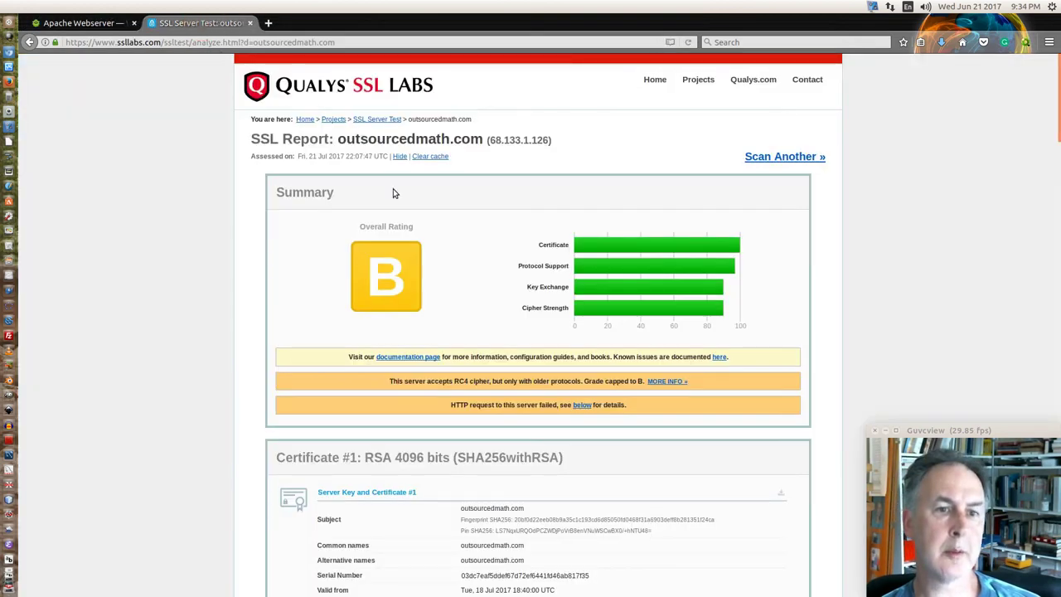
left_click(432, 157)
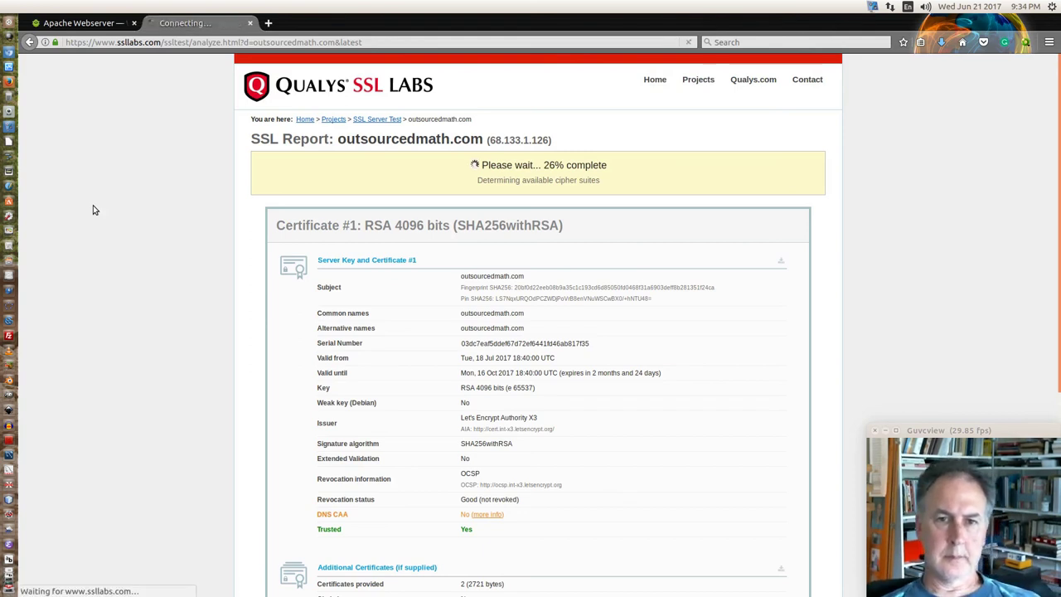
Open the DNS CAA entry's additional information in a new tab, read the article, and return to the SSL report
right_click(496, 516)
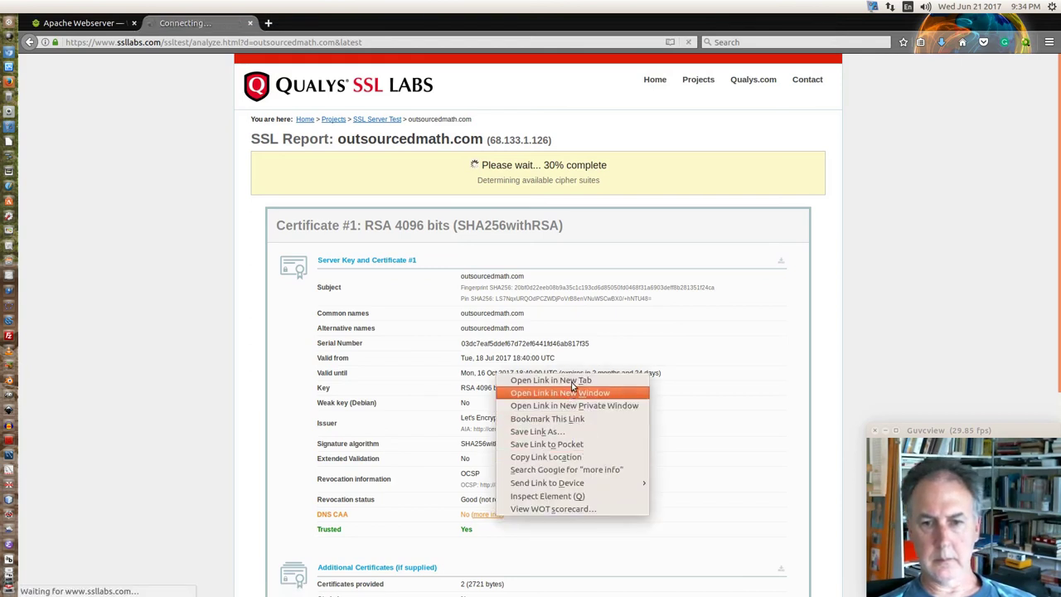
left_click(574, 381)
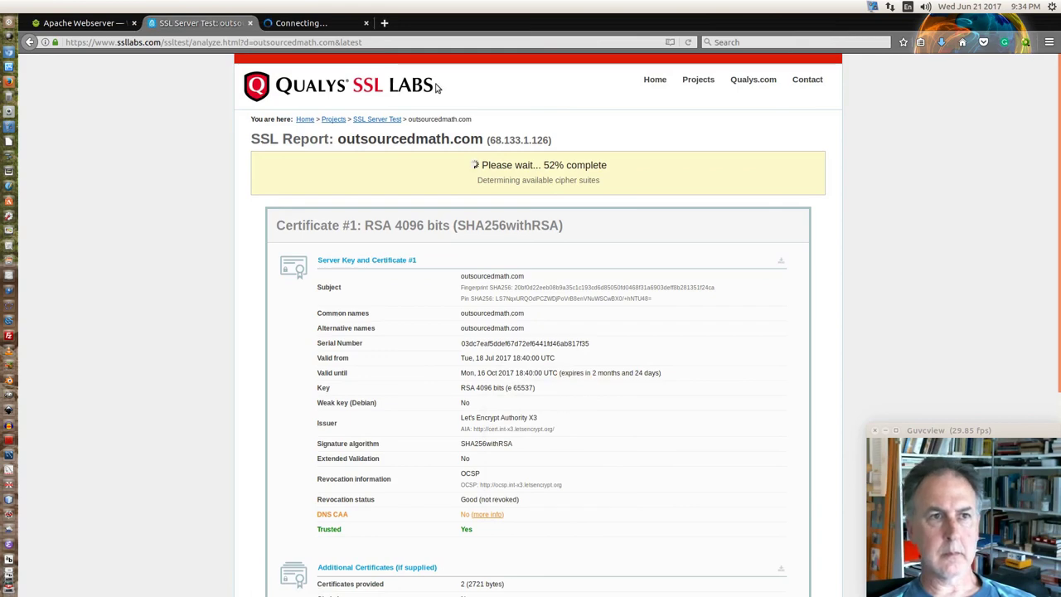
left_click(332, 22)
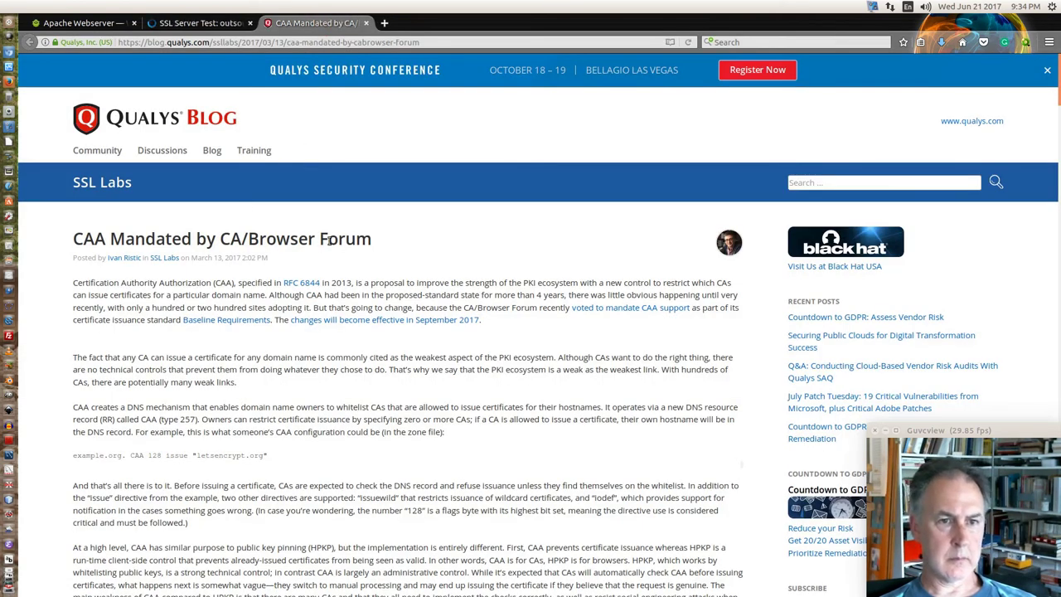
scroll(329, 241, "down", 1)
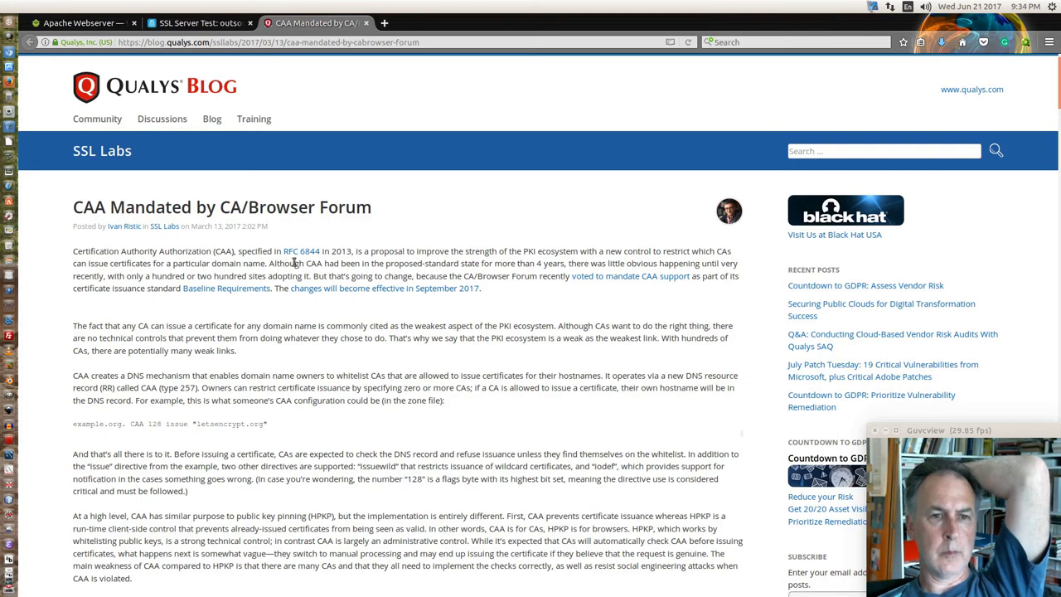
scroll(298, 262, "down", 1)
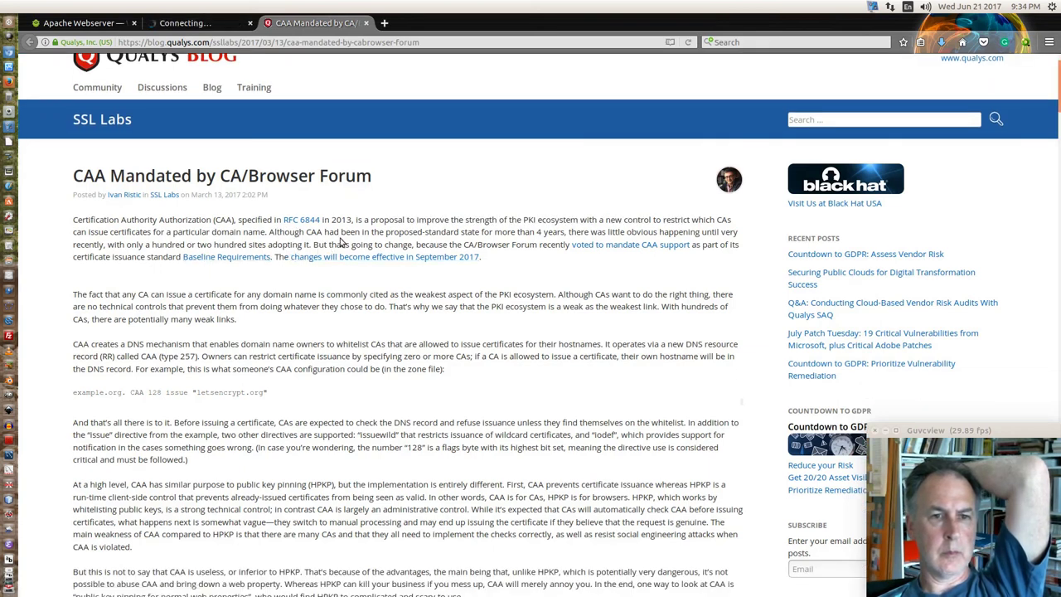
left_click(217, 23)
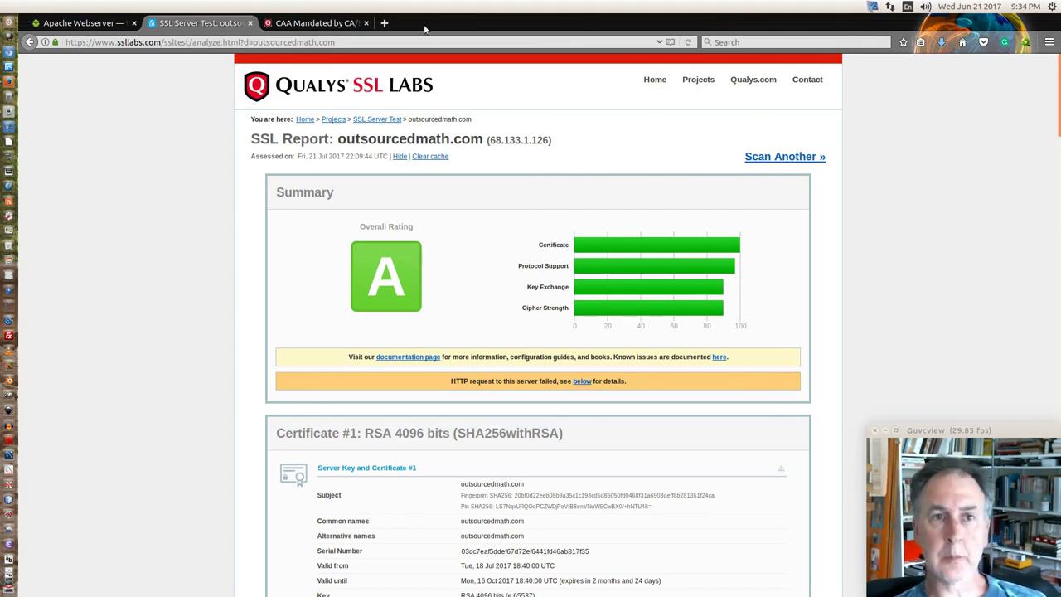
Open the copied httpd.apache.org ssl_howto.html address in a new tab and read its cipher suite and OCSP stapling sections
left_click(385, 23)
right_click(388, 41)
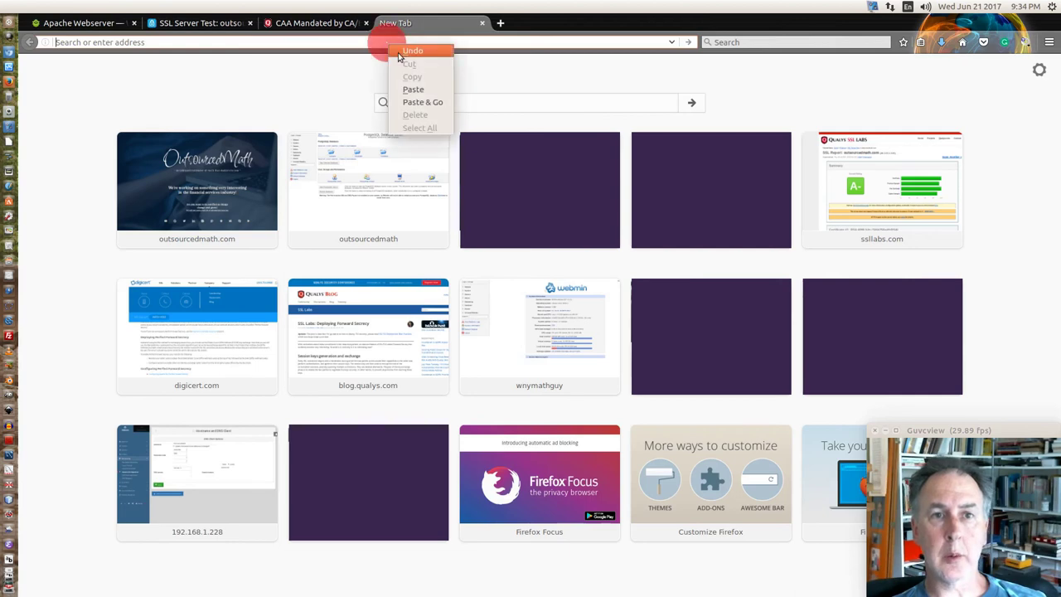
left_click(413, 89)
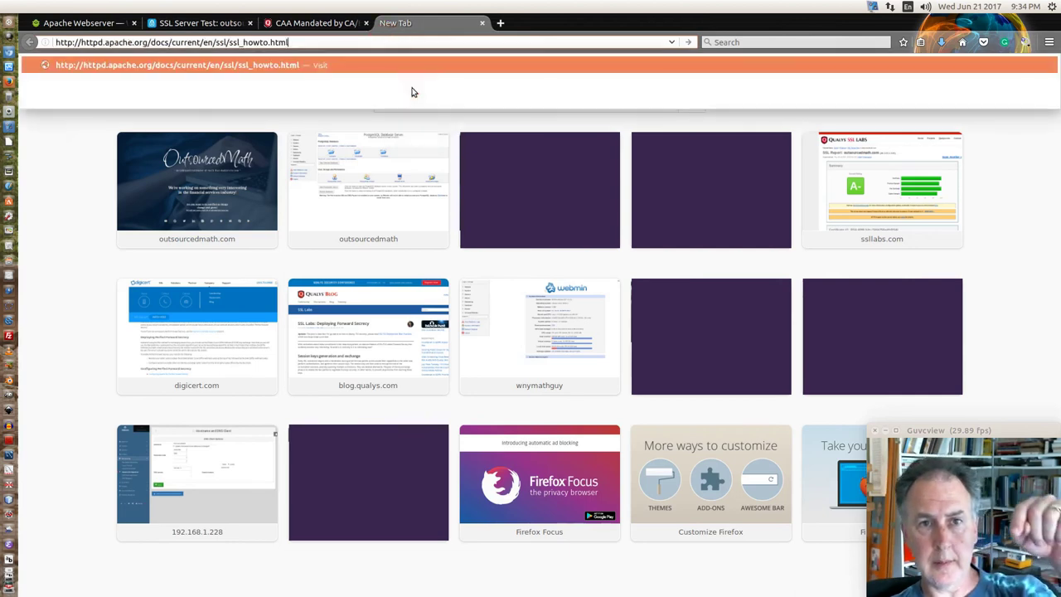
key("Return")
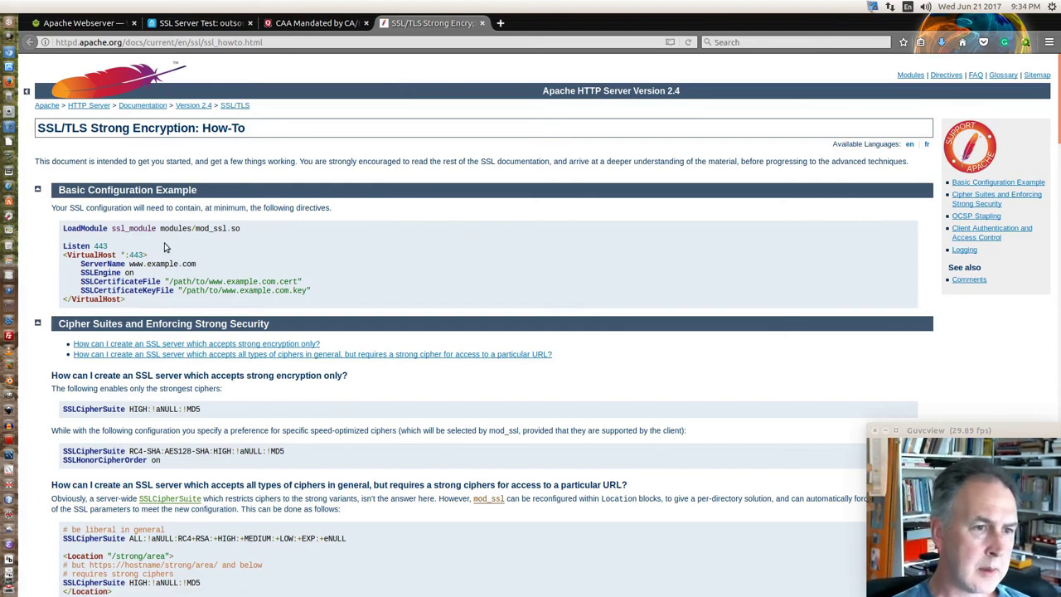
scroll(122, 245, "down", 2)
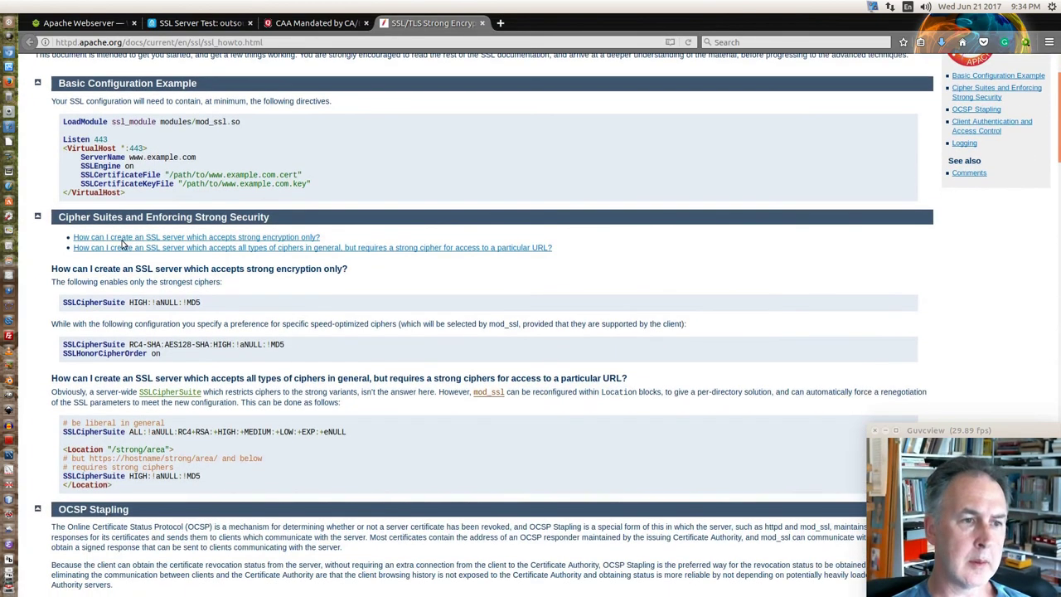
scroll(122, 244, "down", 4)
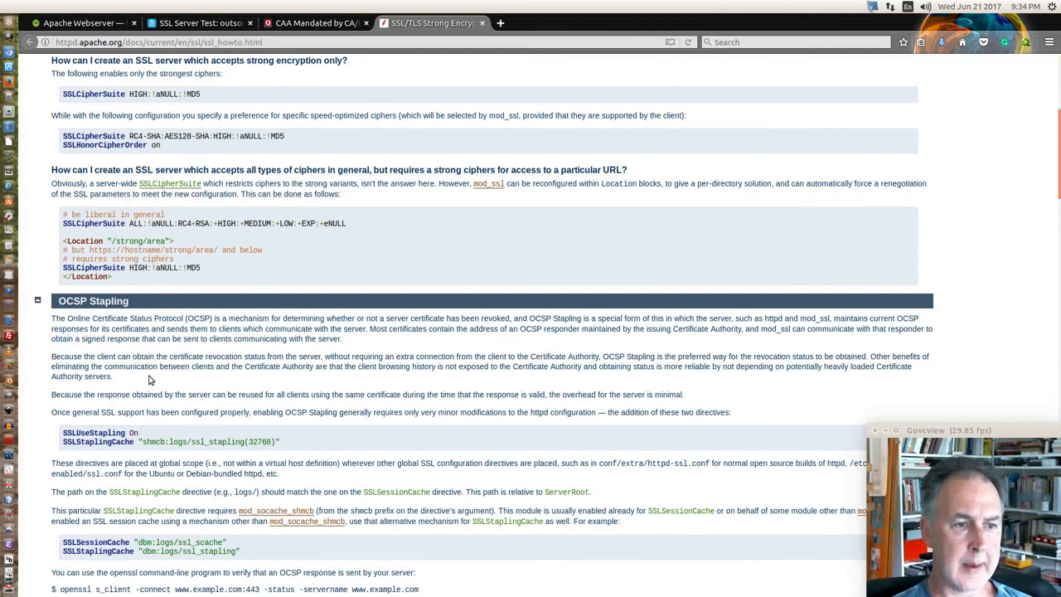
scroll(149, 380, "down", 1)
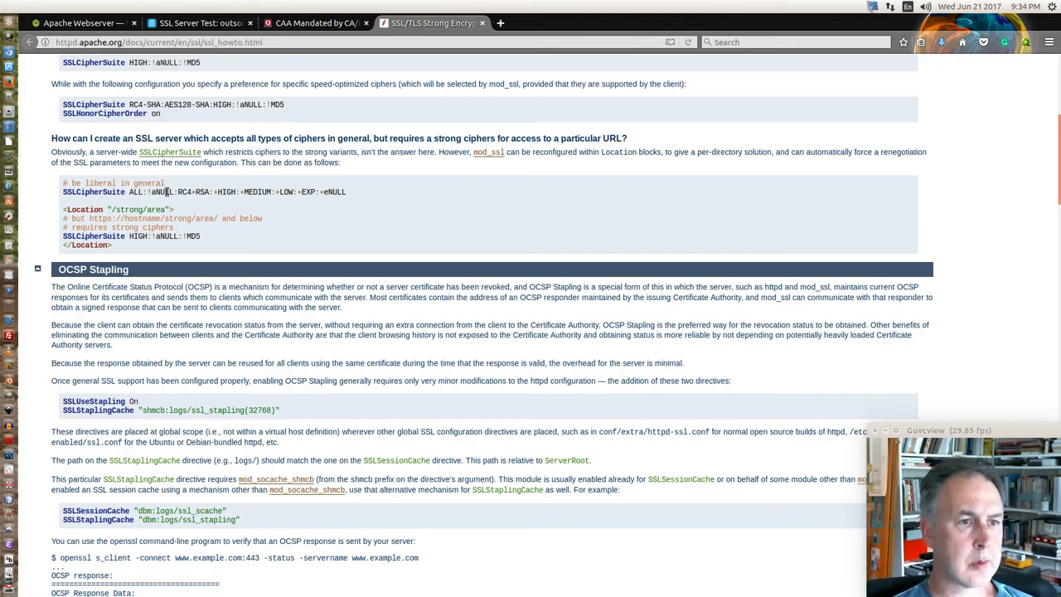
scroll(166, 192, "up", 3)
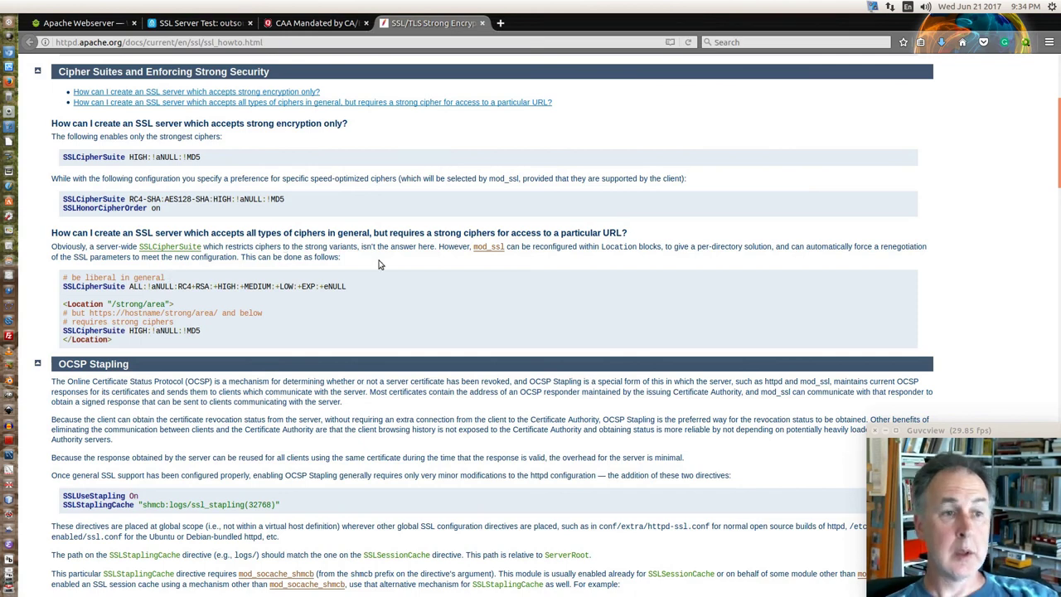
left_click(873, 7)
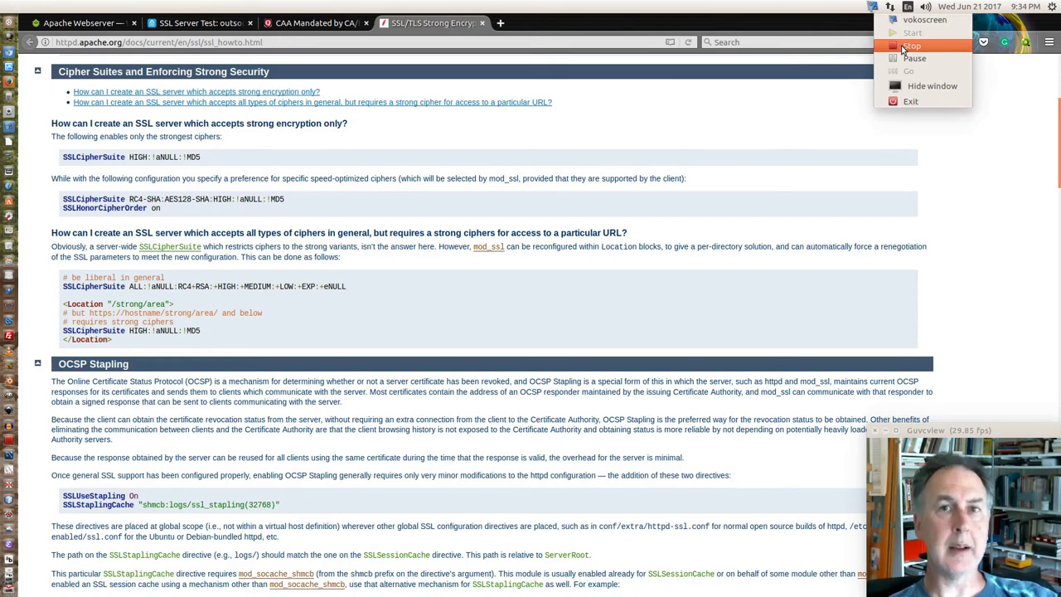
left_click(903, 48)
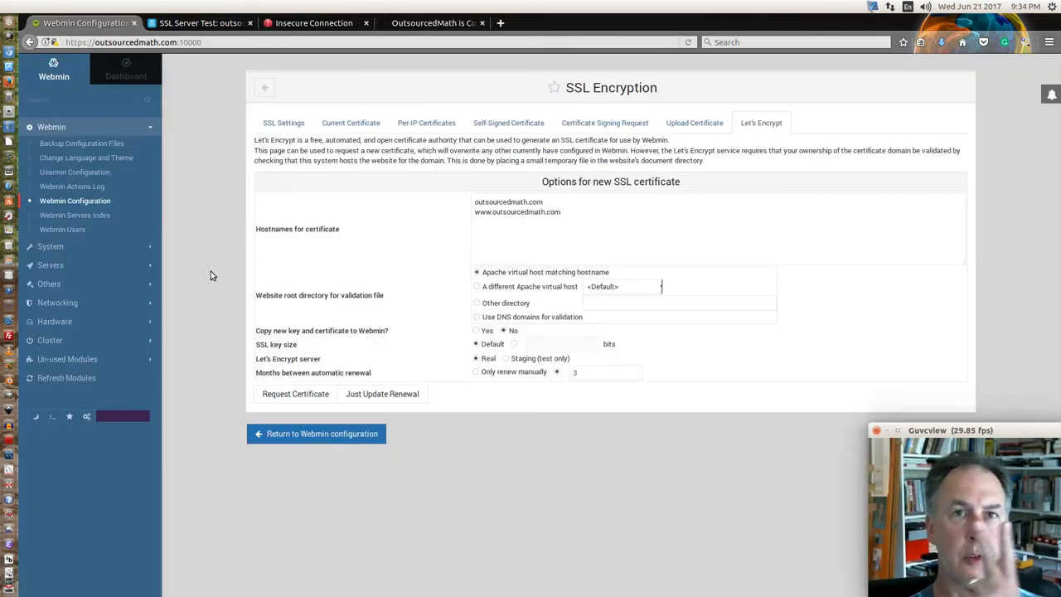
left_click(330, 24)
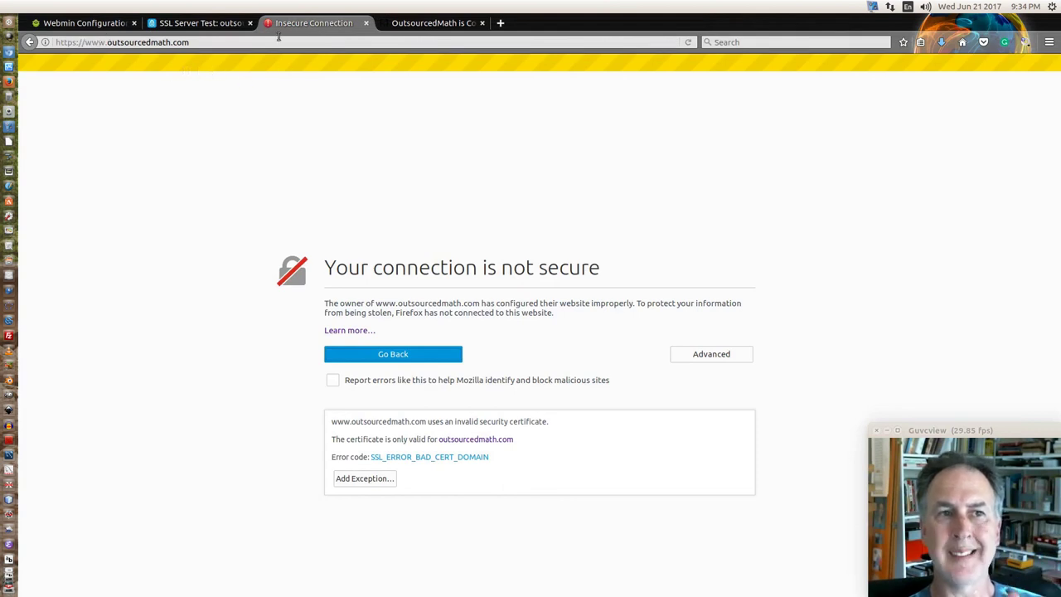
left_click(116, 26)
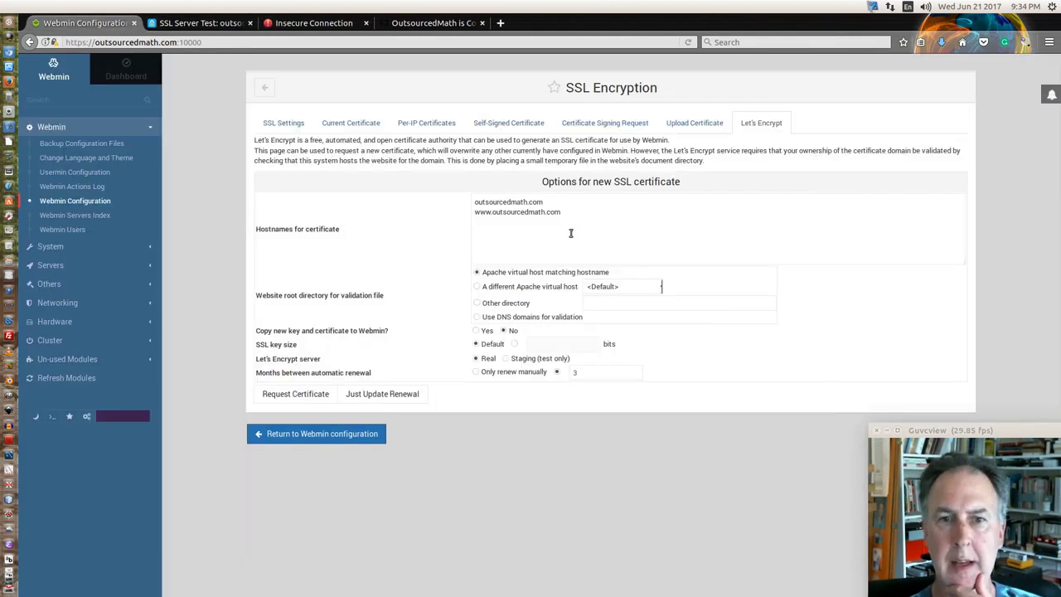
left_click_drag(477, 203, 564, 212)
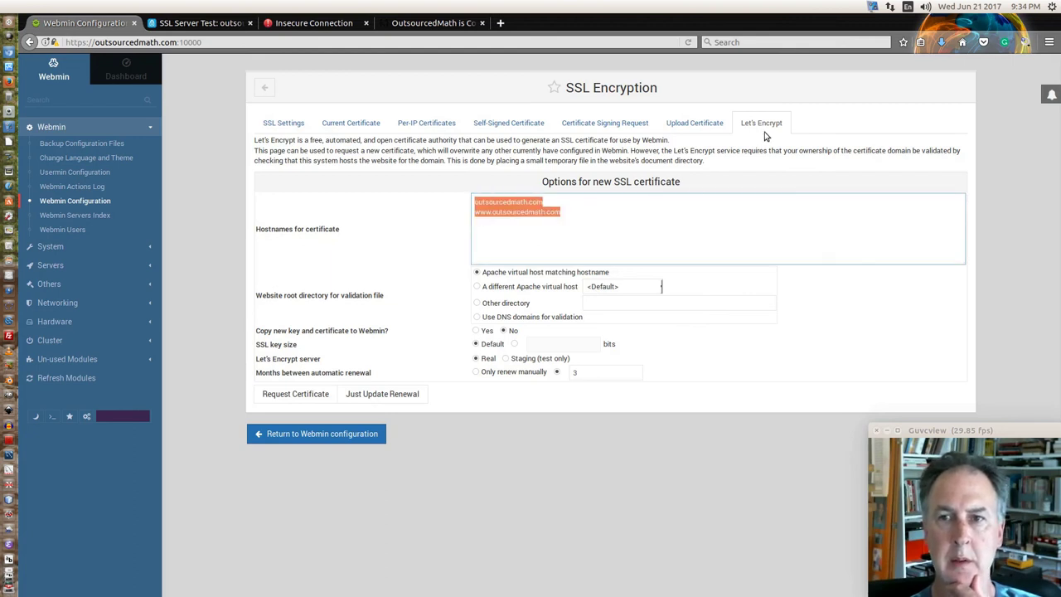
left_click(478, 211)
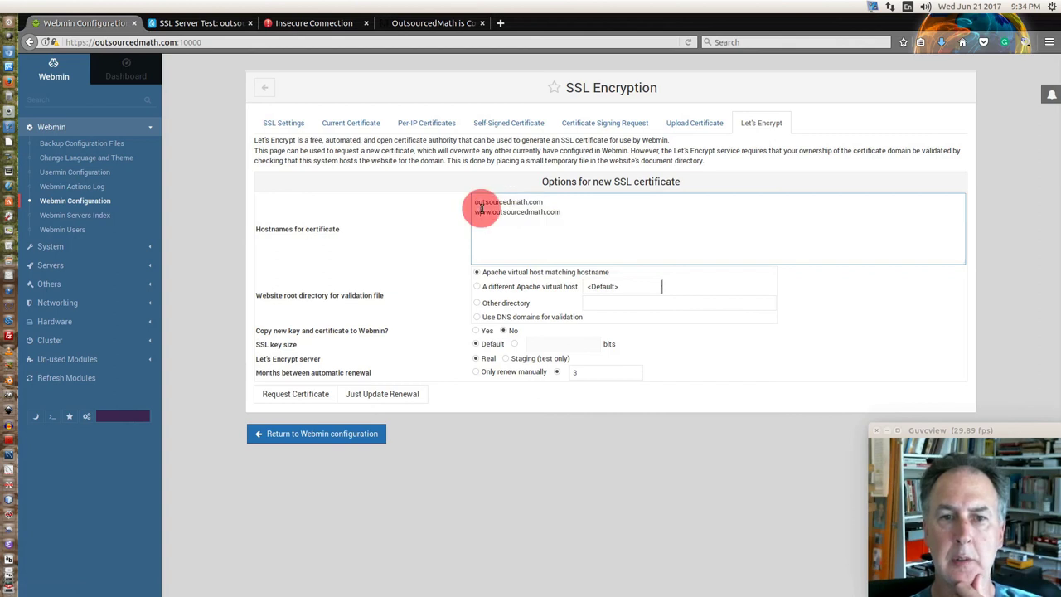
left_click(569, 210)
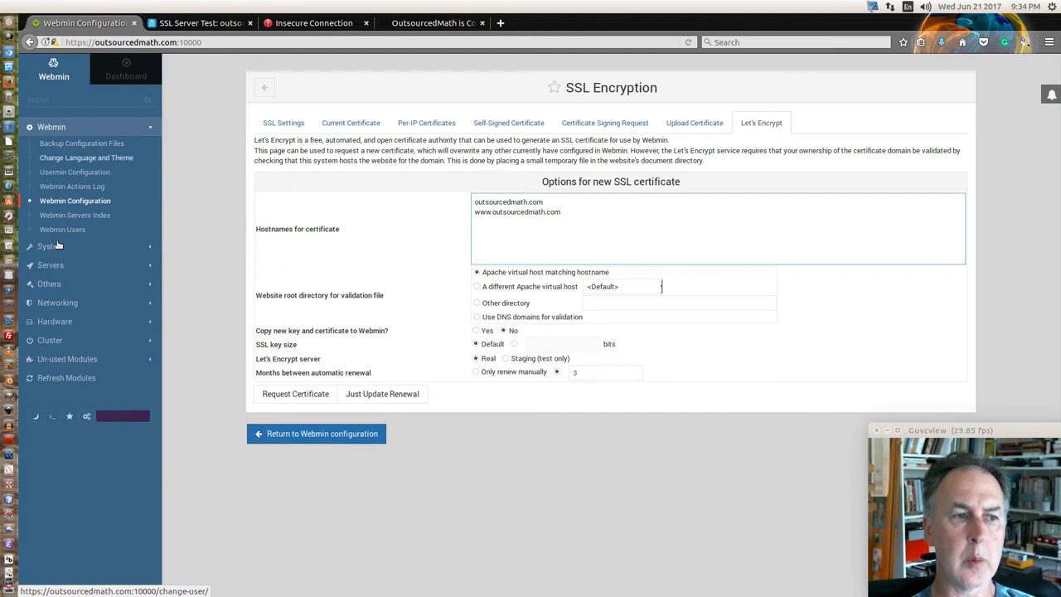
left_click(50, 265)
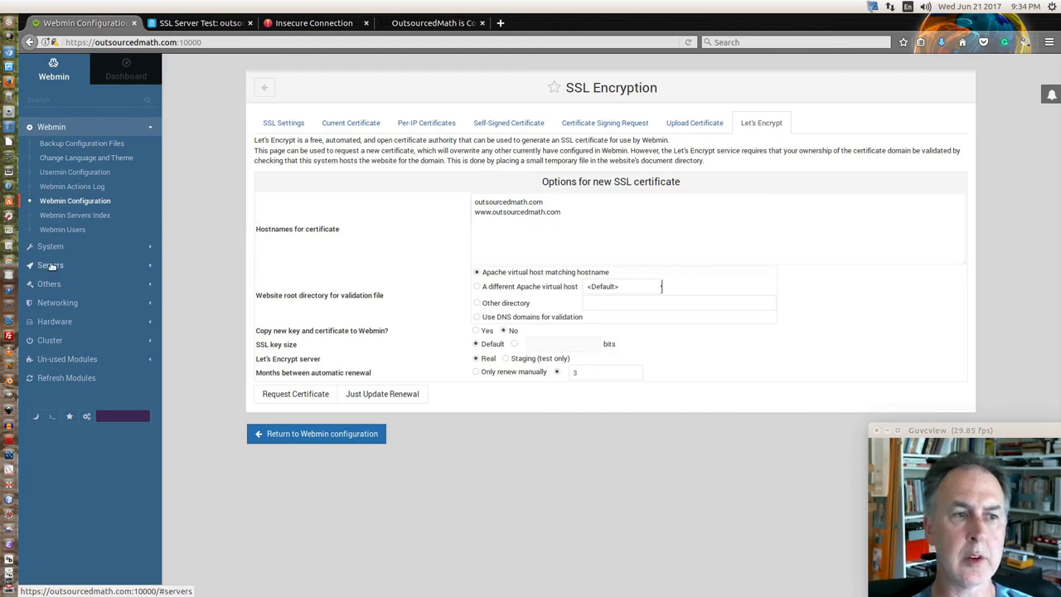
left_click(311, 25)
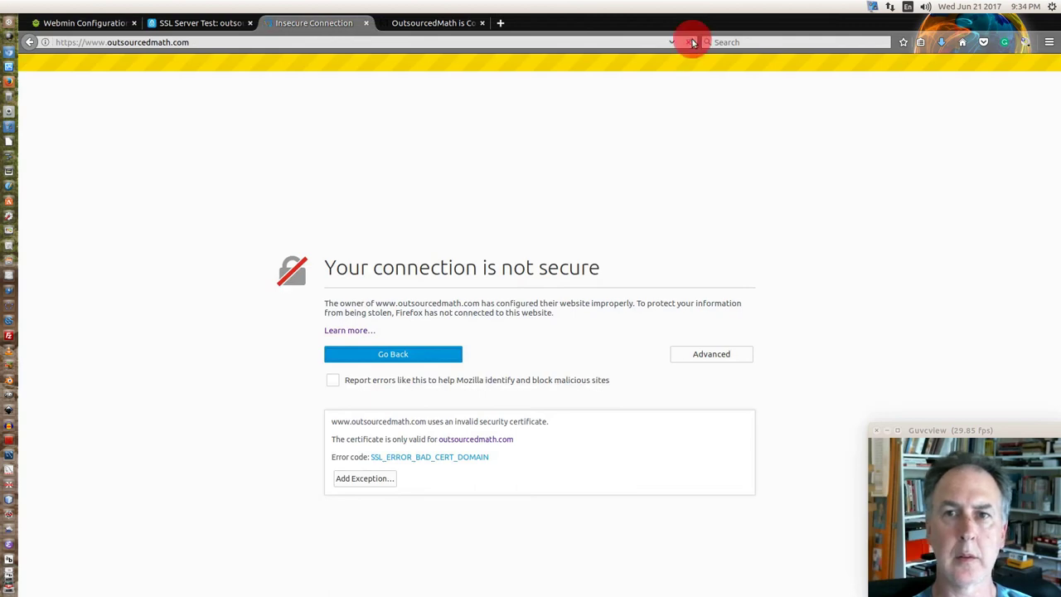
left_click(693, 41)
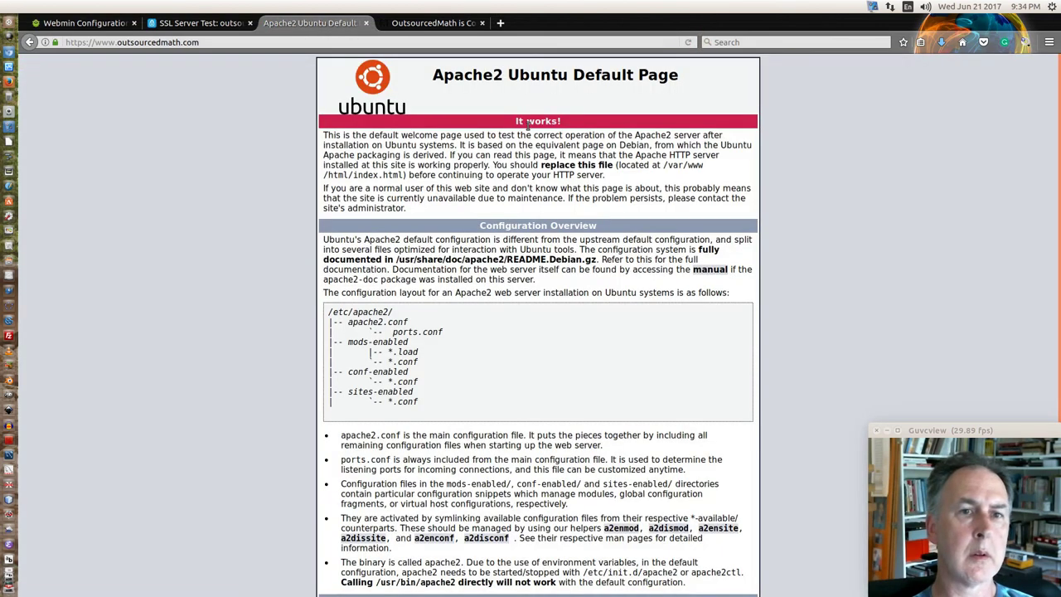
Open the Apache virtual server options for outsourcedmath.com on port 443
left_click(93, 24)
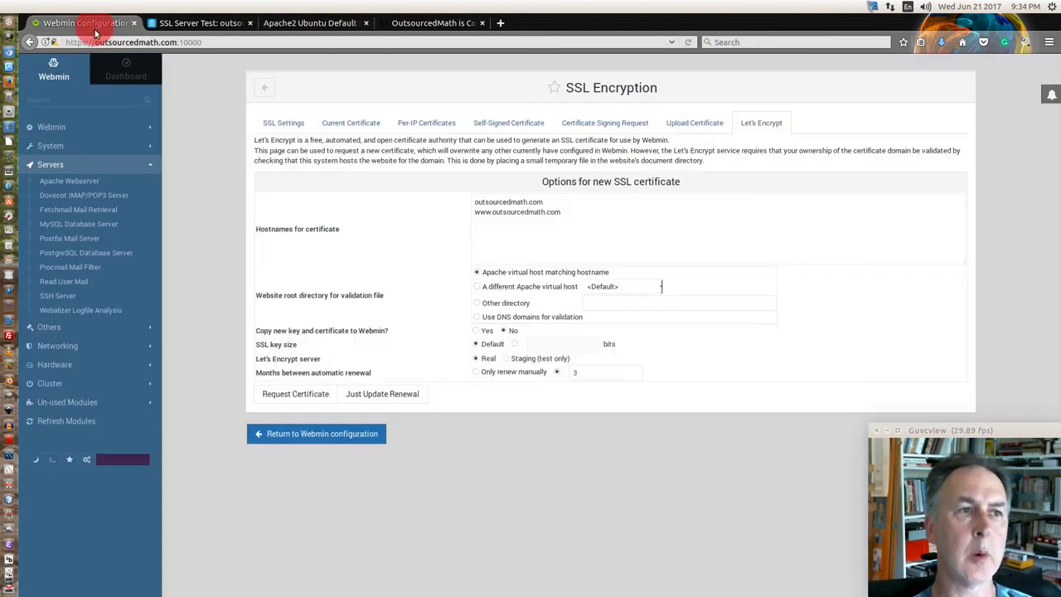
left_click(83, 180)
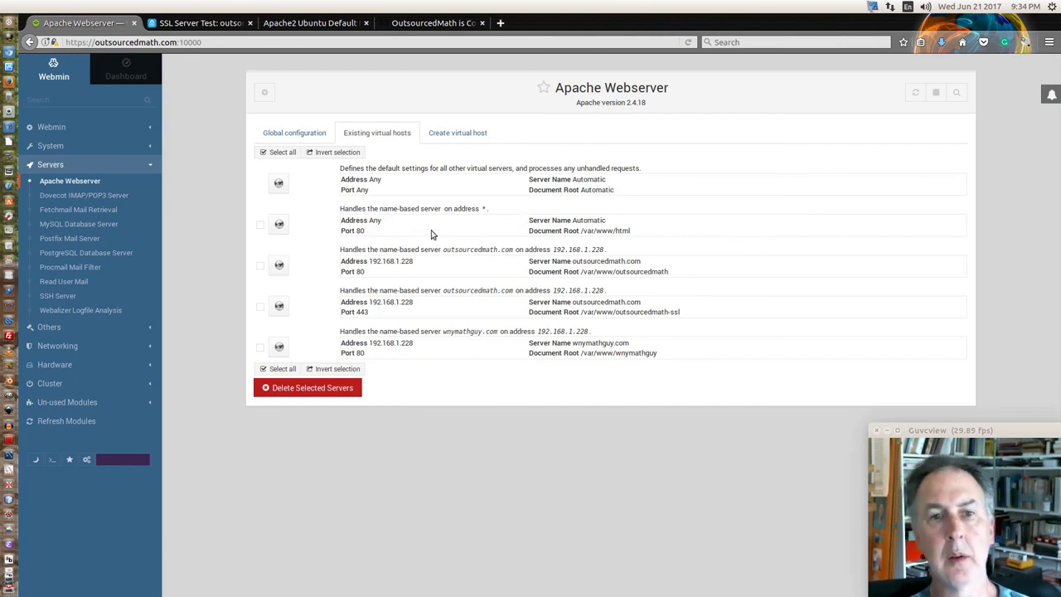
left_click(279, 306)
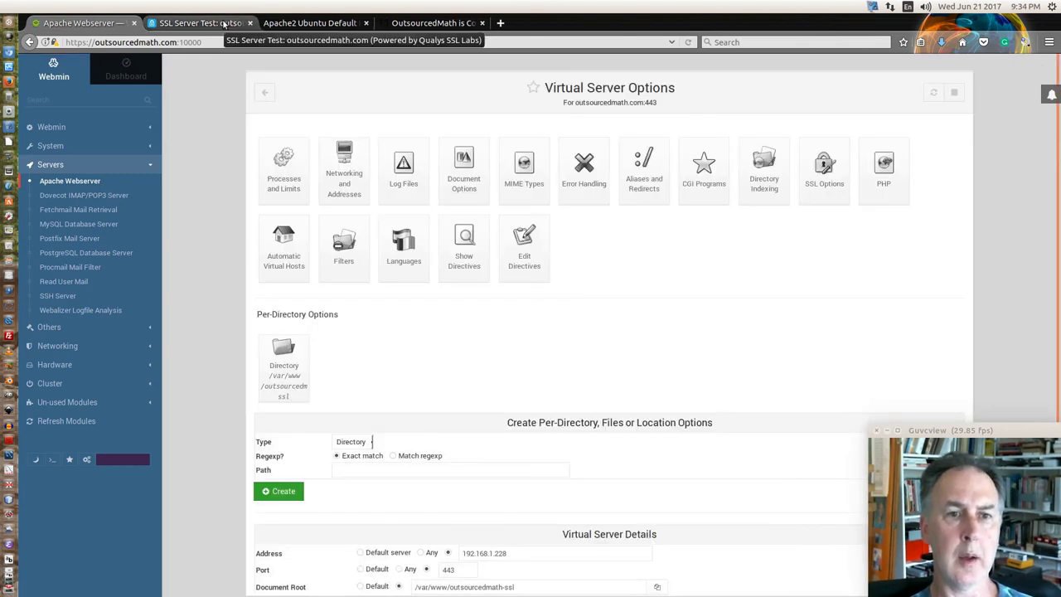
left_click(224, 23)
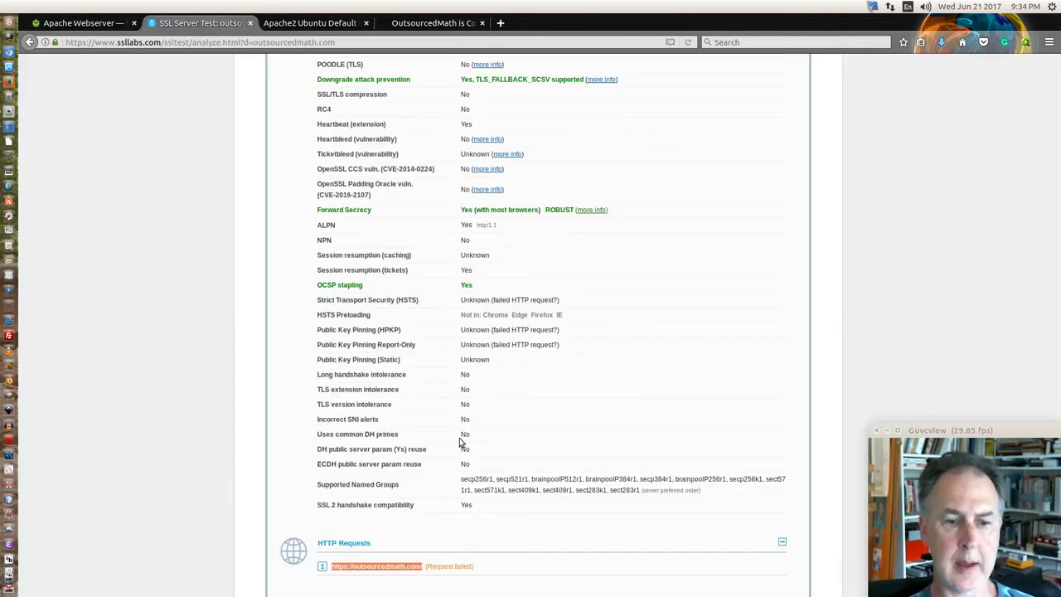
left_click(445, 577)
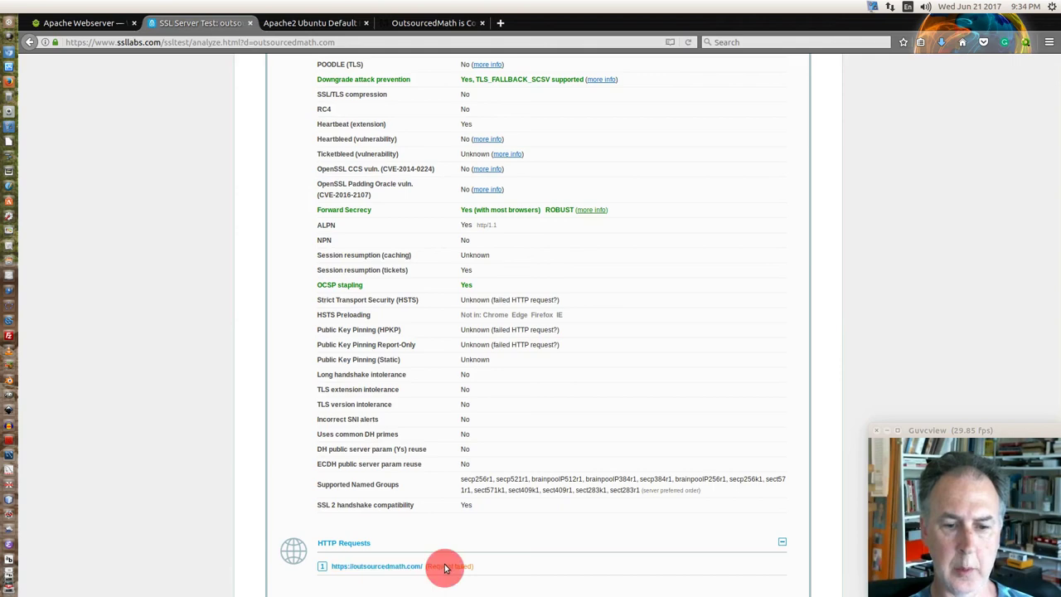
left_click(341, 23)
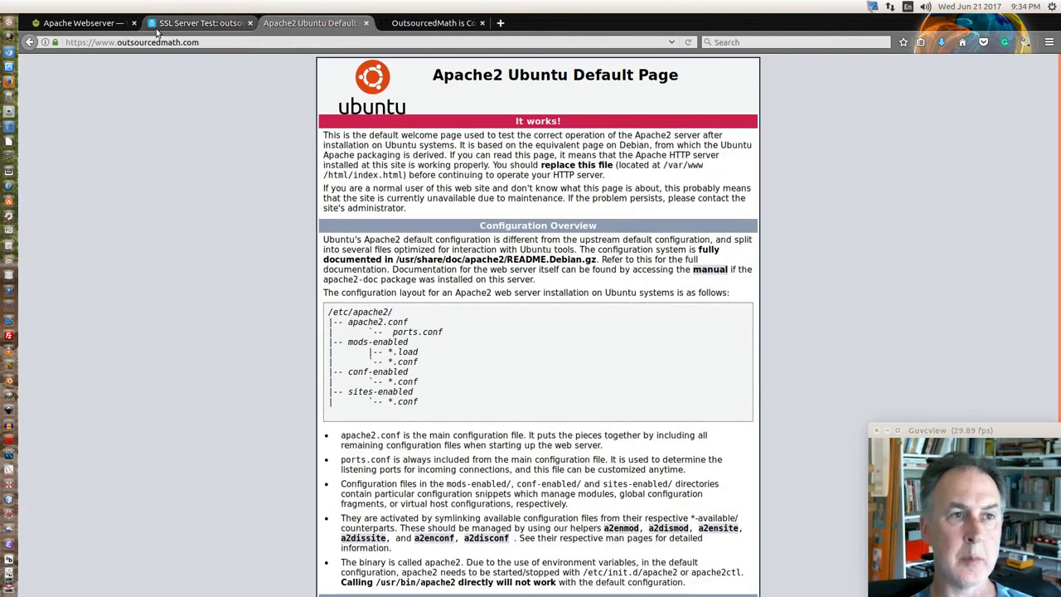
left_click(105, 26)
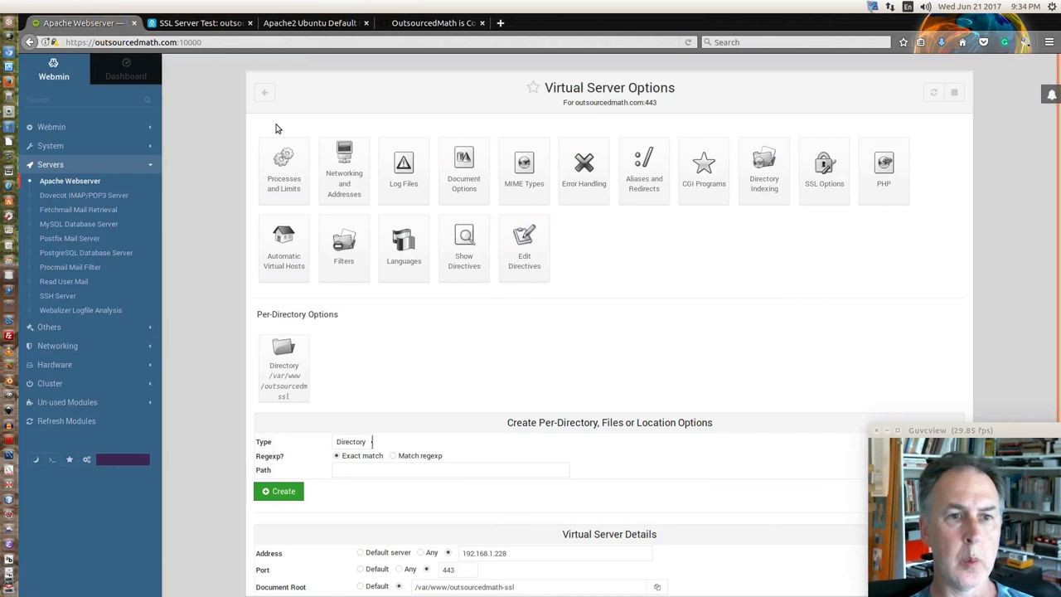
Review the port 443 virtual server's SSL options, including the client SSL certificate choices, and return to the server index without saving
left_click(818, 186)
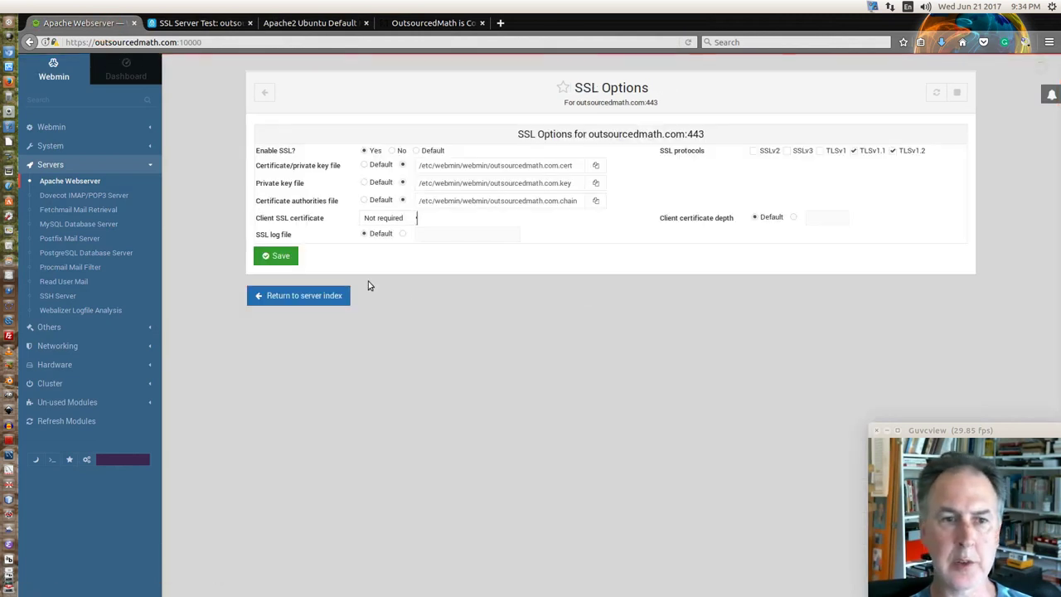
left_click(383, 218)
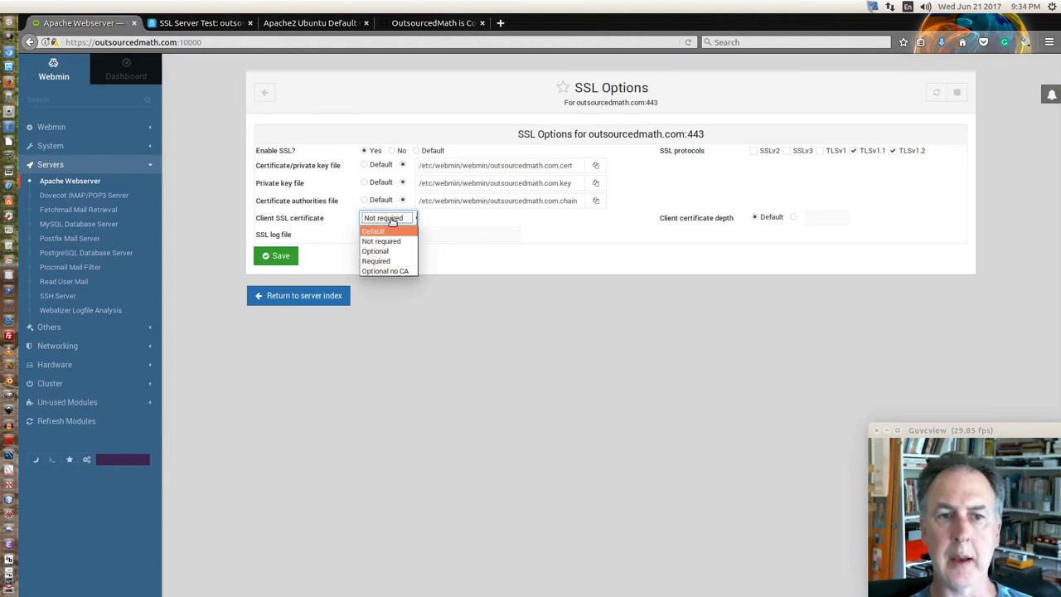
left_click(390, 219)
left_click(391, 218)
left_click(378, 291)
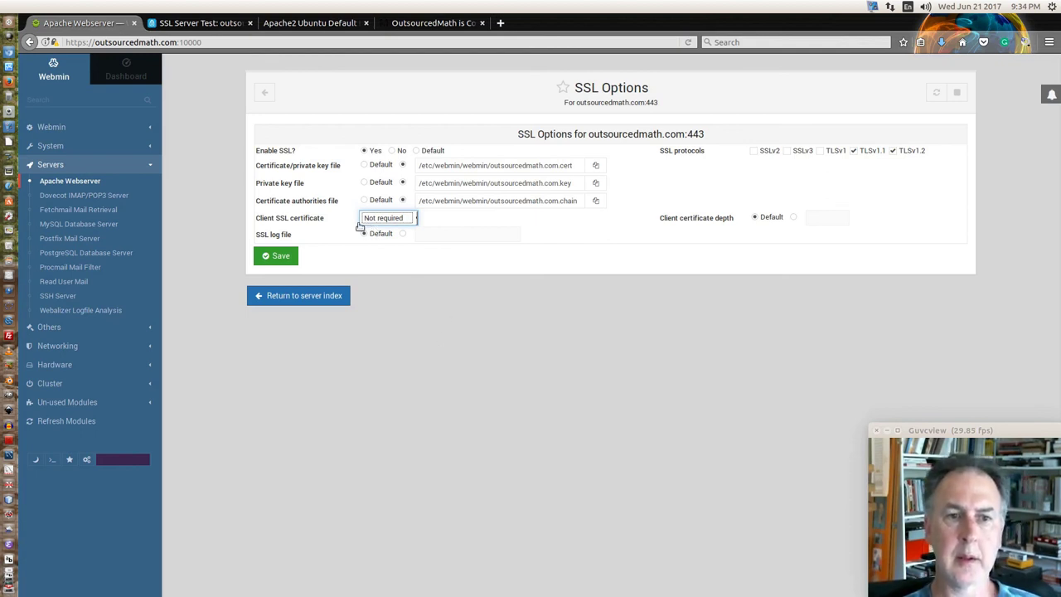
left_click(407, 221)
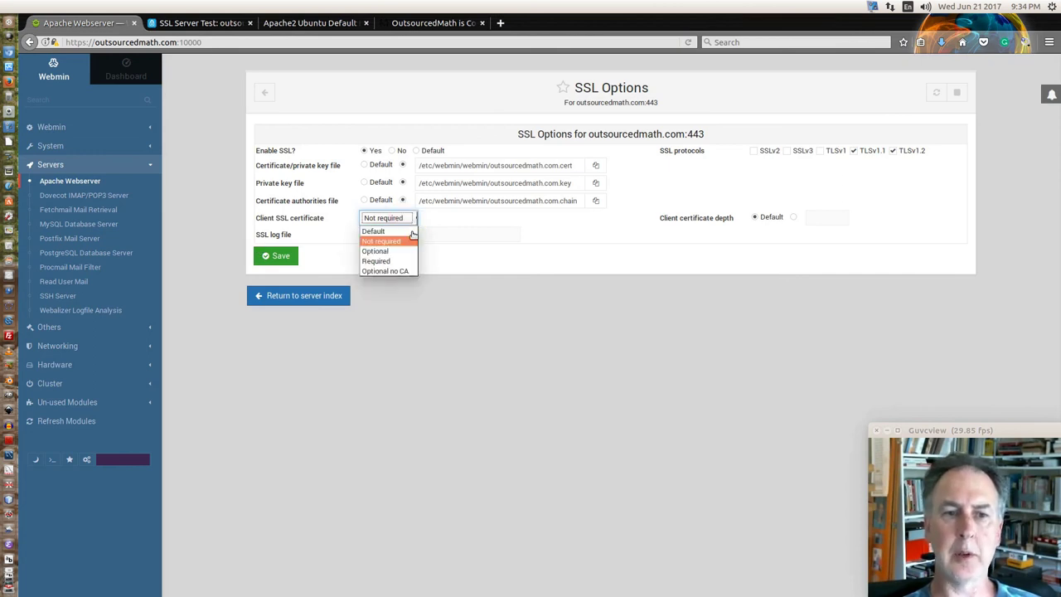
left_click(380, 328)
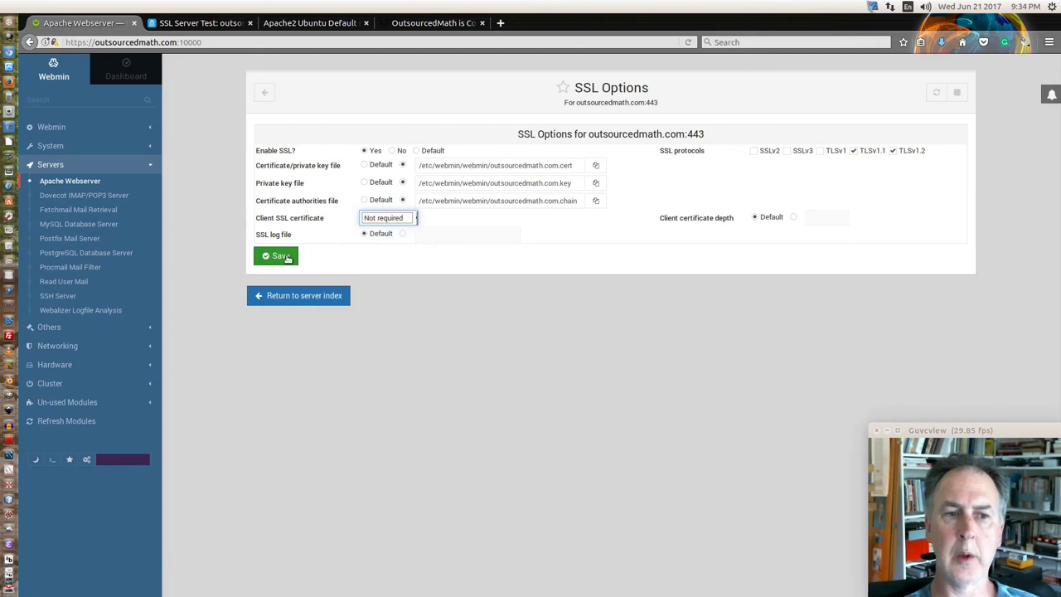
left_click(296, 297)
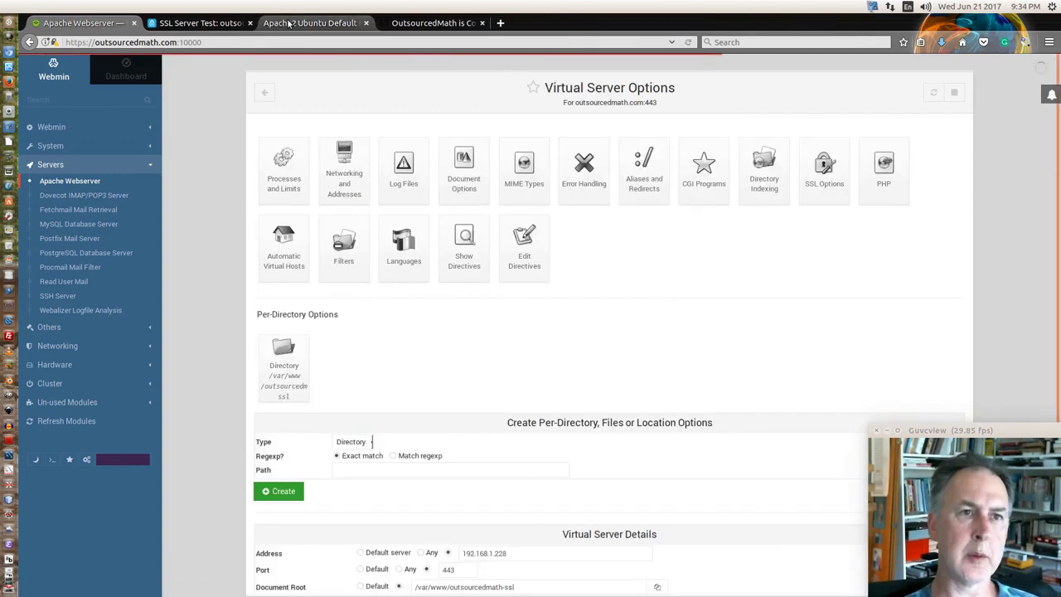
Clear the cached SSL Labs report to retest outsourcedmath.com, and close the "OutsourcedMath is Coming Soon" tab
left_click(289, 24)
left_click(222, 25)
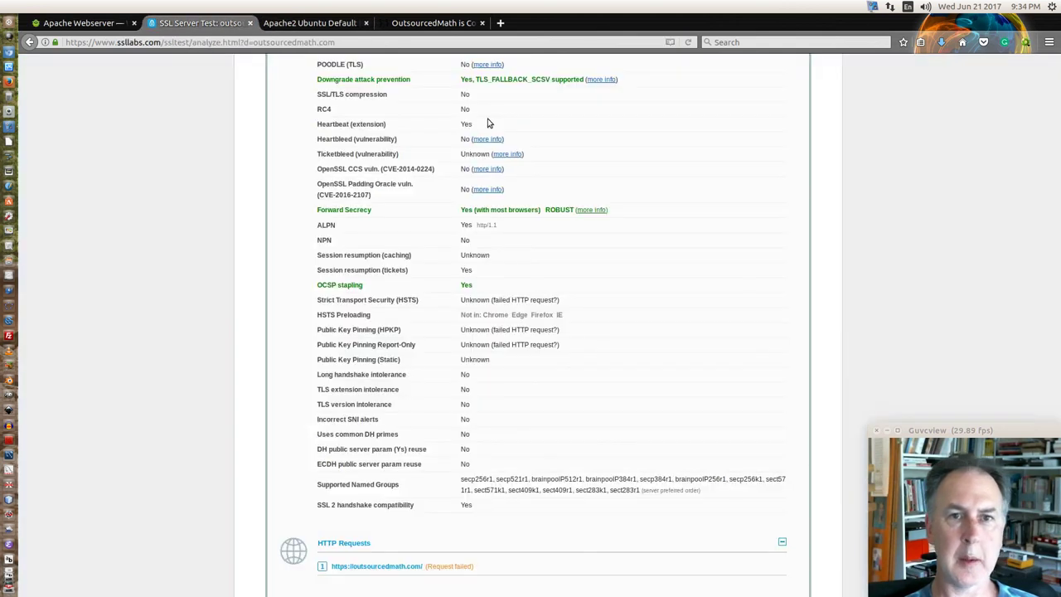
scroll(497, 130, "up", 1)
scroll(1059, 103, "down", 10)
scroll(1058, 103, "up", 1)
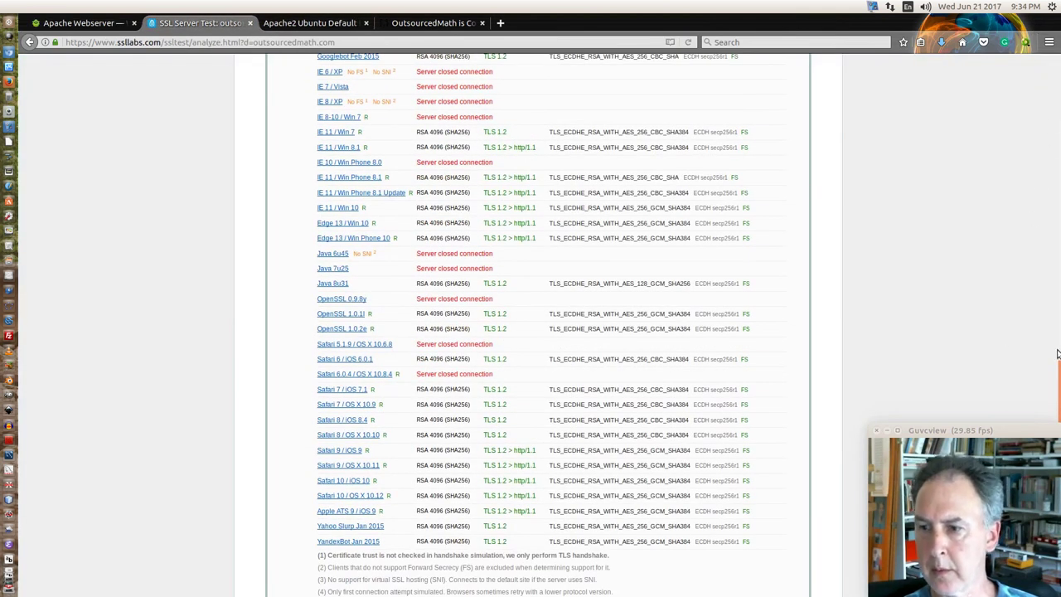
left_click_drag(1058, 371, 1058, 91)
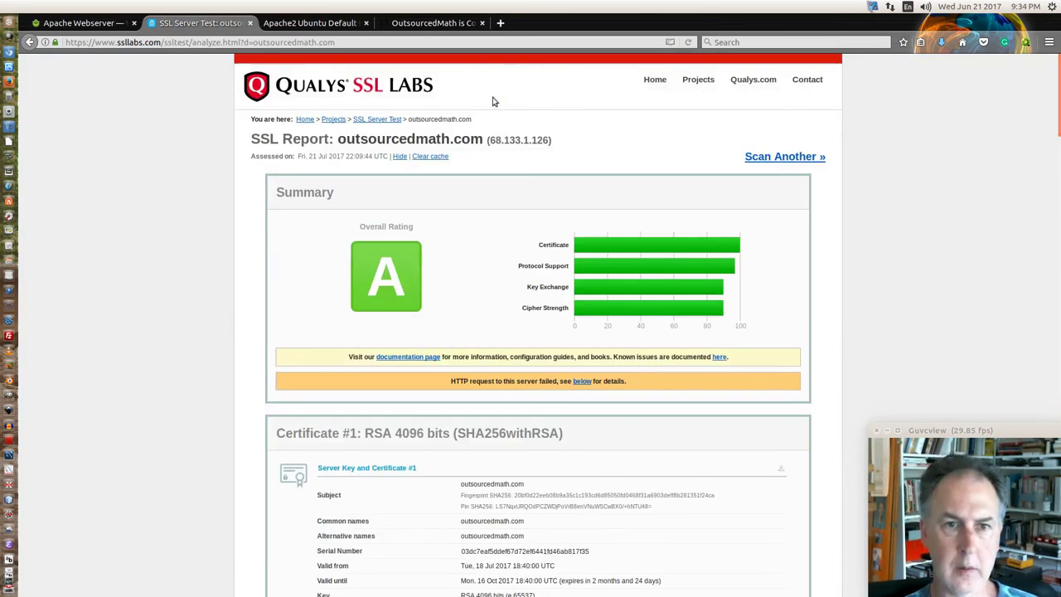
left_click(442, 156)
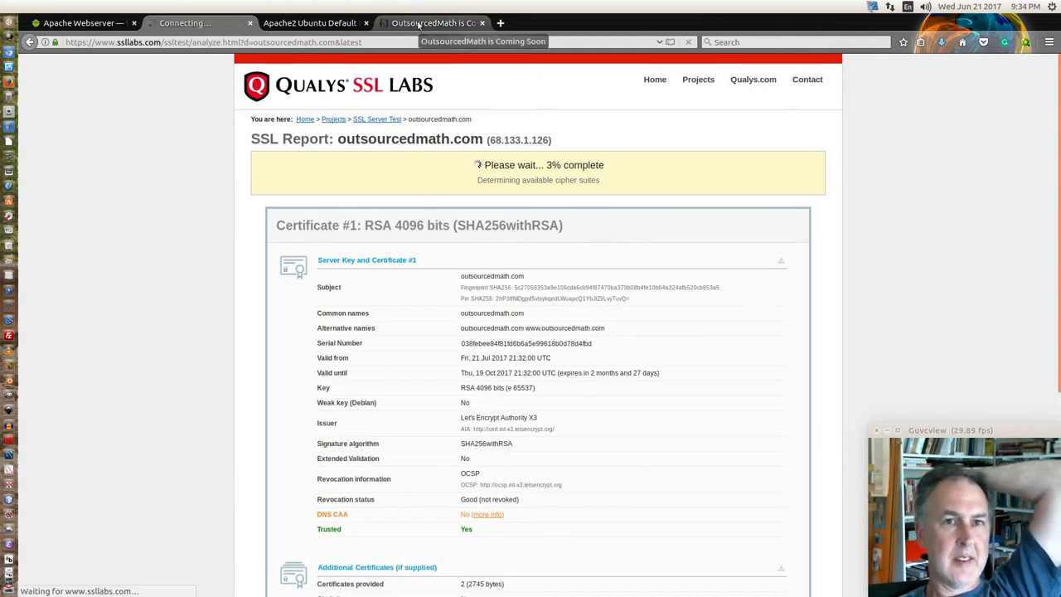
left_click(481, 24)
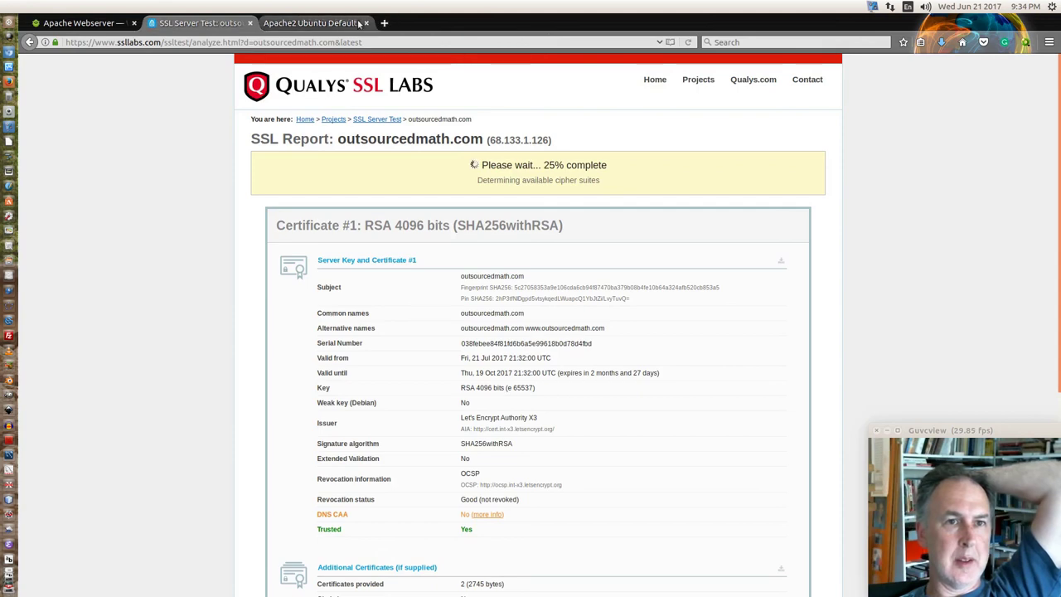
Close the Apache2 Ubuntu Default Page tab and return in Webmin from the port 443 virtual server options to the Apache virtual host list
left_click(347, 28)
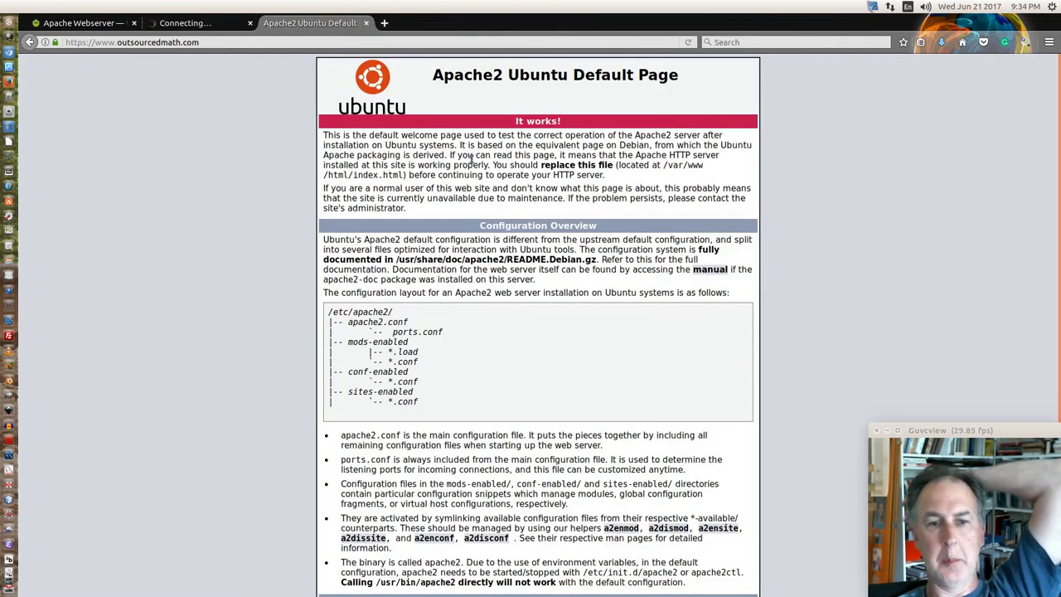
left_click(368, 24)
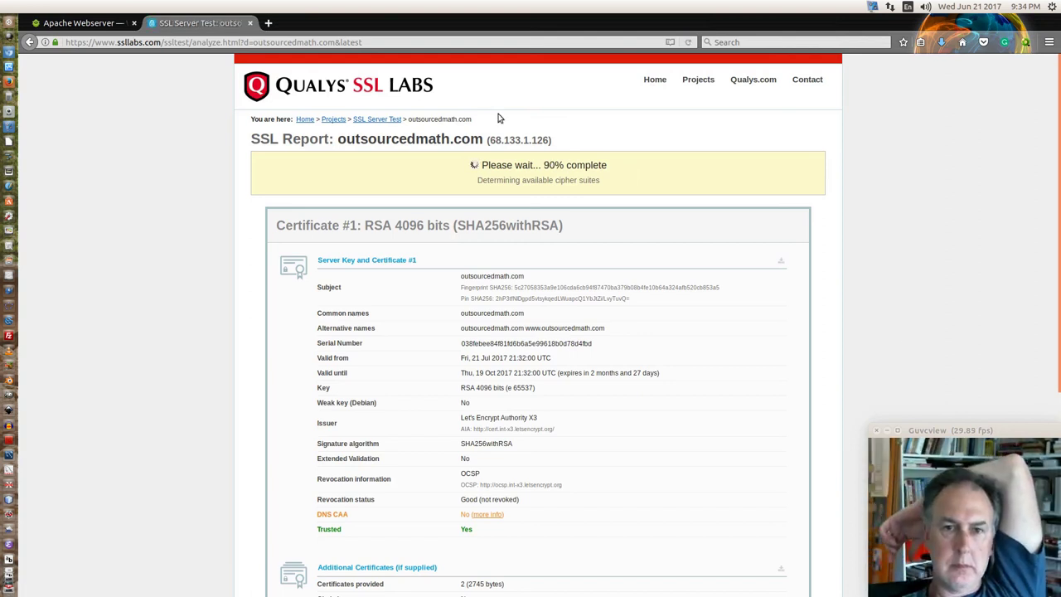
left_click(81, 23)
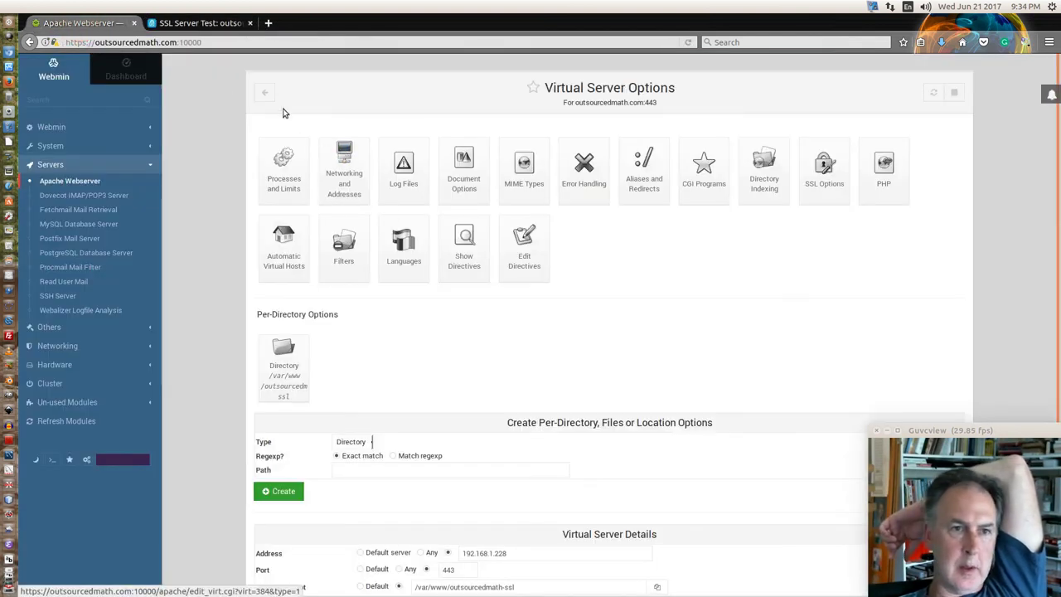
left_click(266, 92)
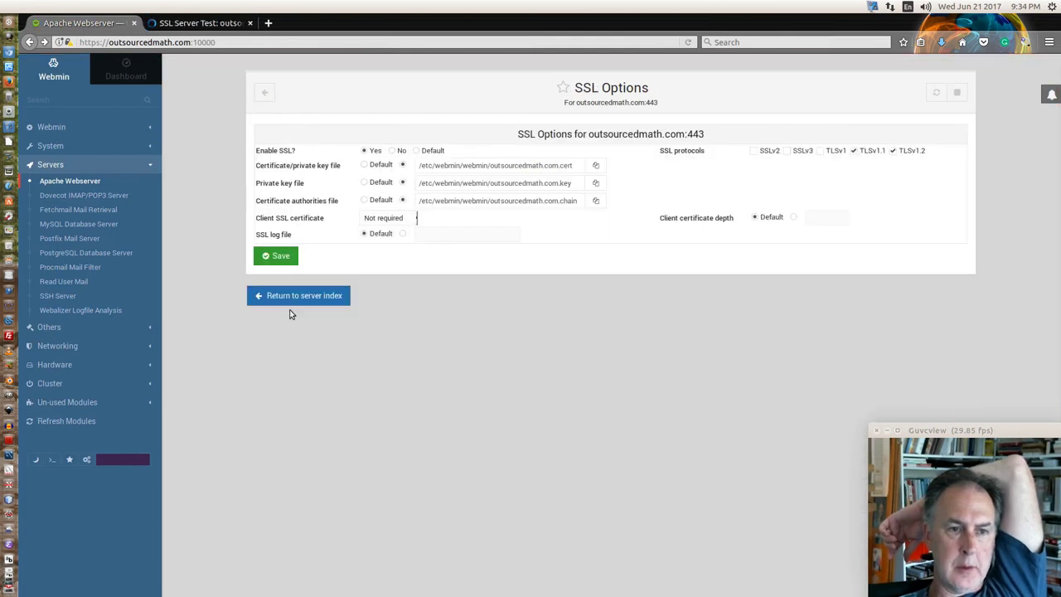
left_click(288, 296)
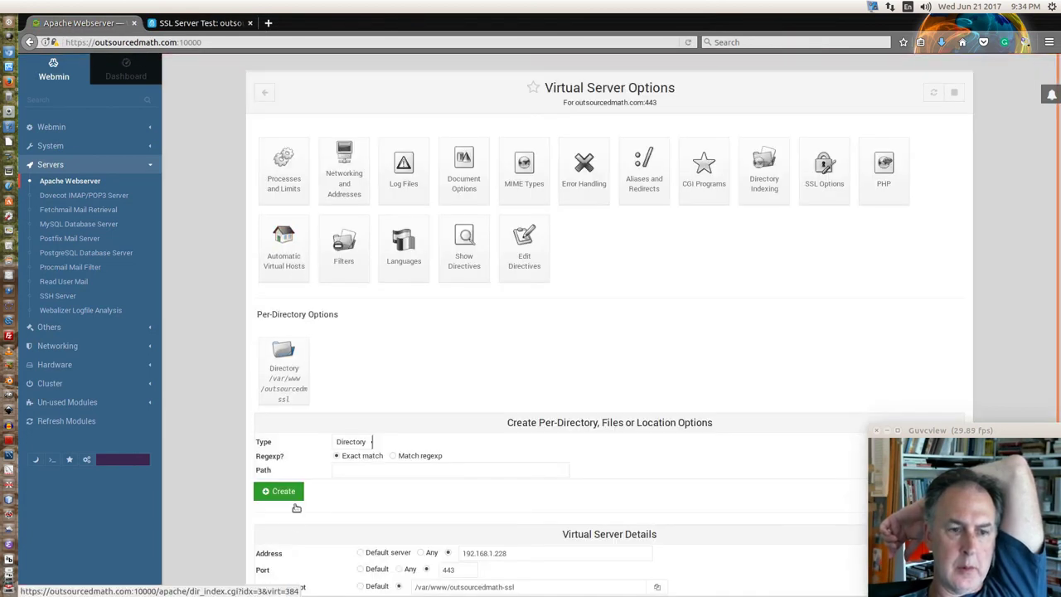
scroll(295, 504, "down", 2)
left_click(294, 577)
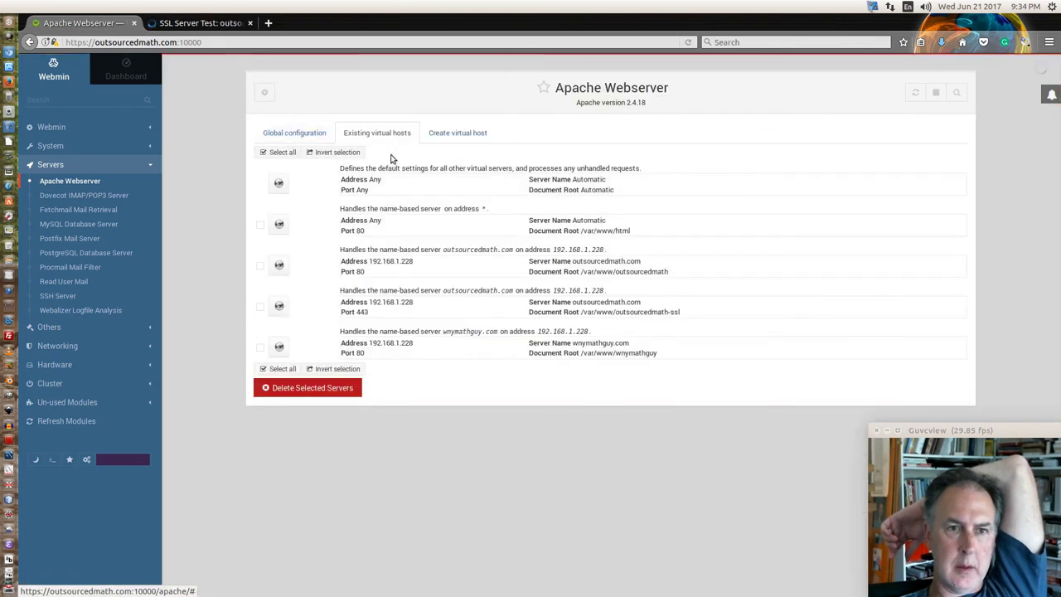
Open /etc/apache2/mods-available/ssl.conf in the config file editor of Apache's global configuration
left_click(306, 140)
left_click(819, 206)
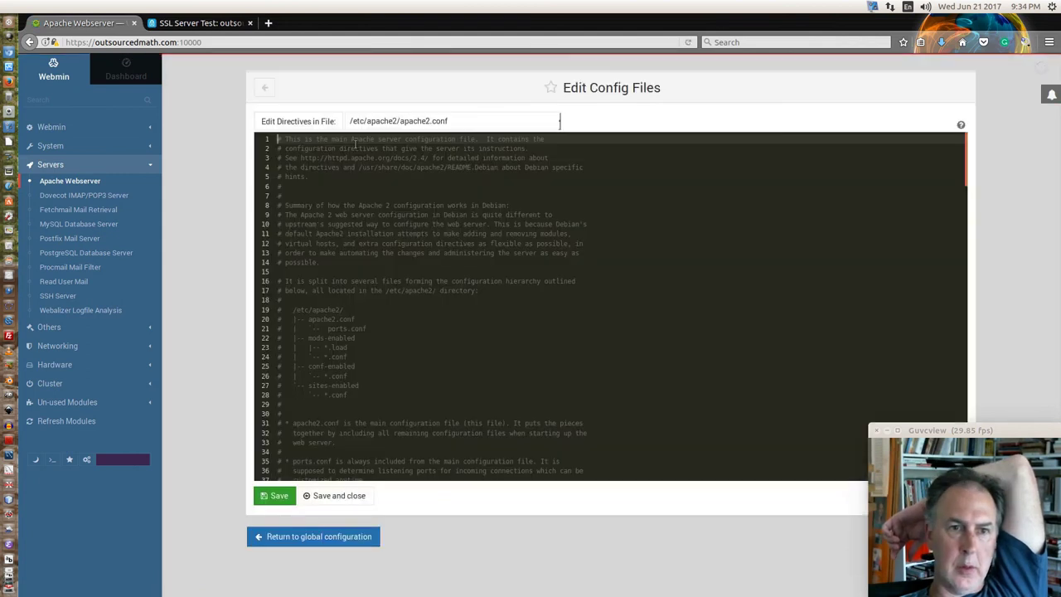
left_click(358, 121)
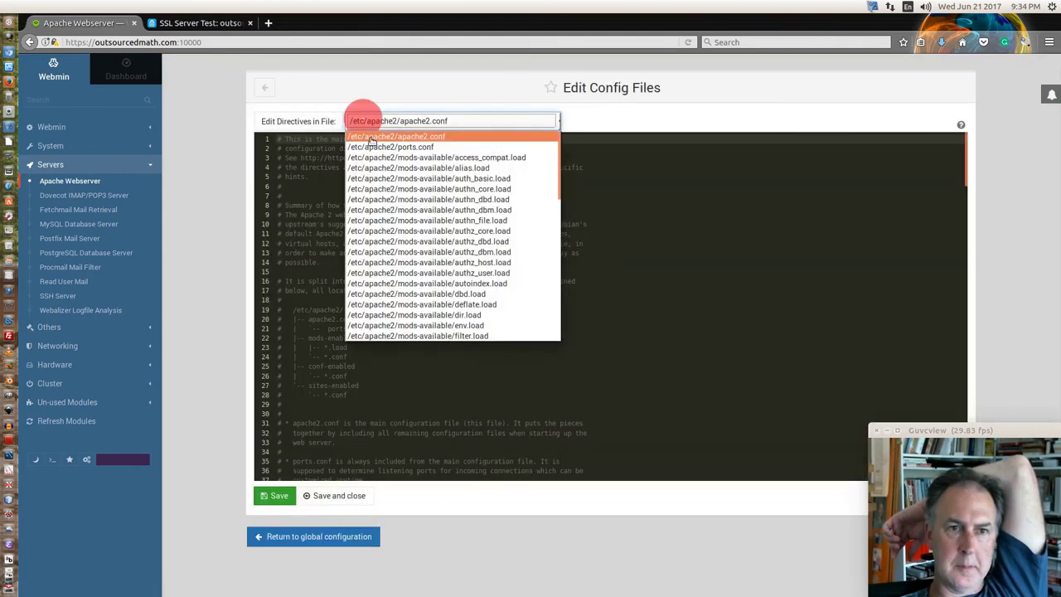
scroll(414, 233, "down", 10)
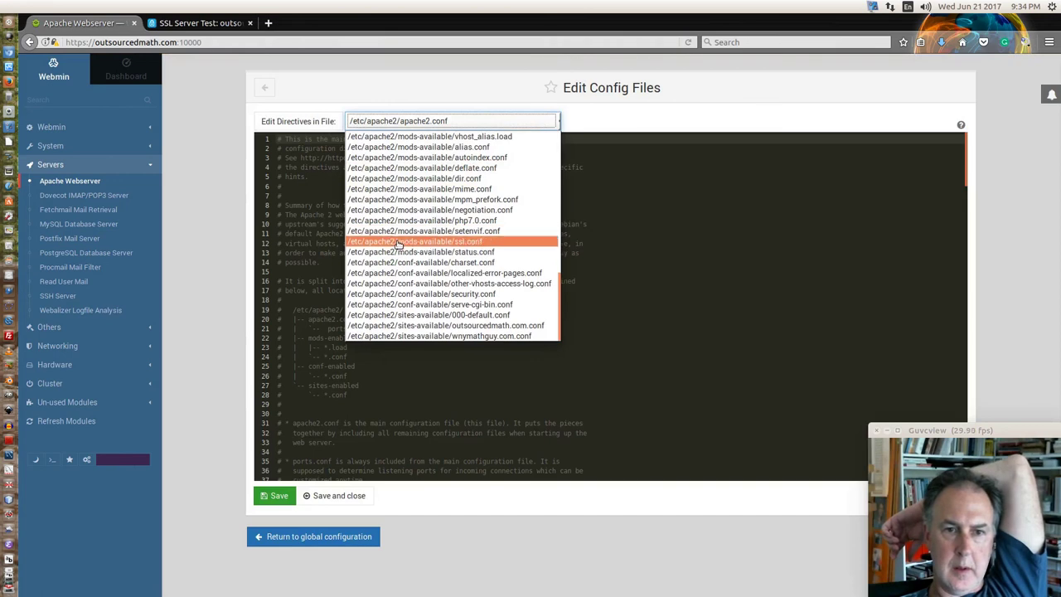
left_click(399, 243)
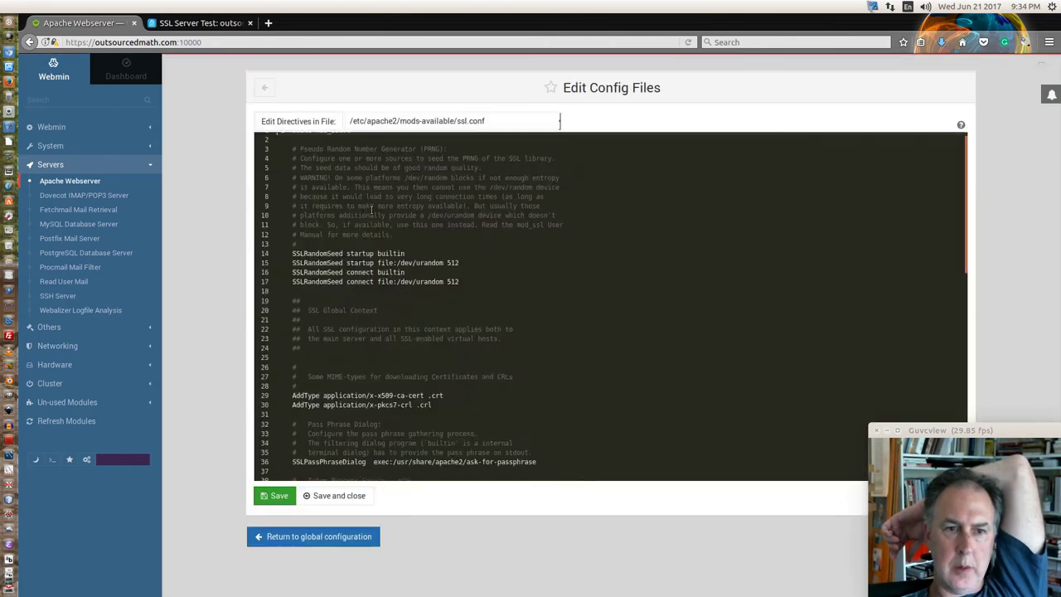
Examine the SSLCipherSuite directive and its HIGH setting in ssl.conf, and return to the global configuration without saving
scroll(373, 203, "down", 6)
scroll(373, 201, "down", 6)
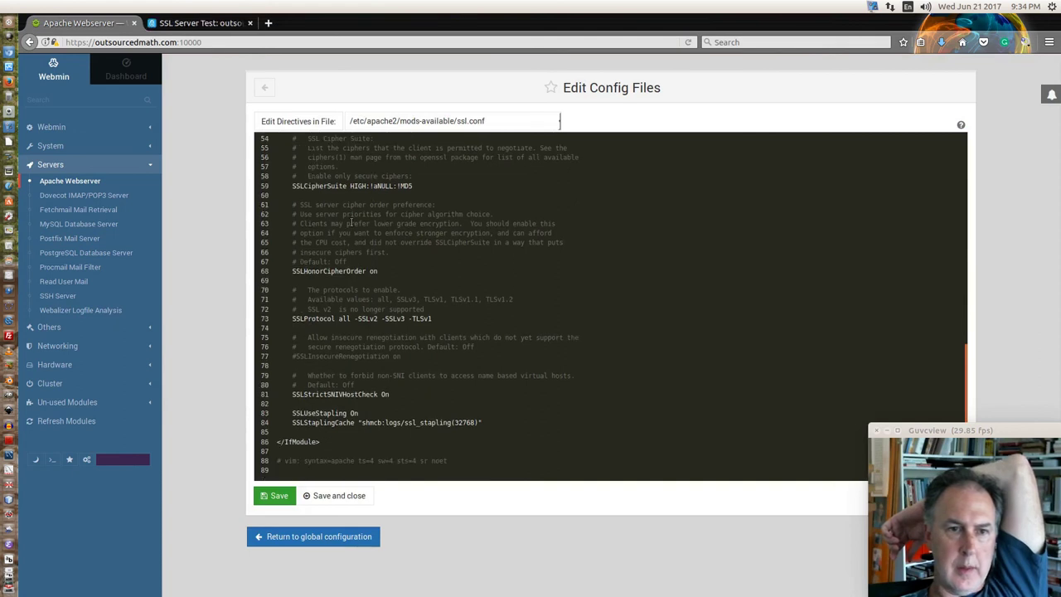
left_click(356, 189)
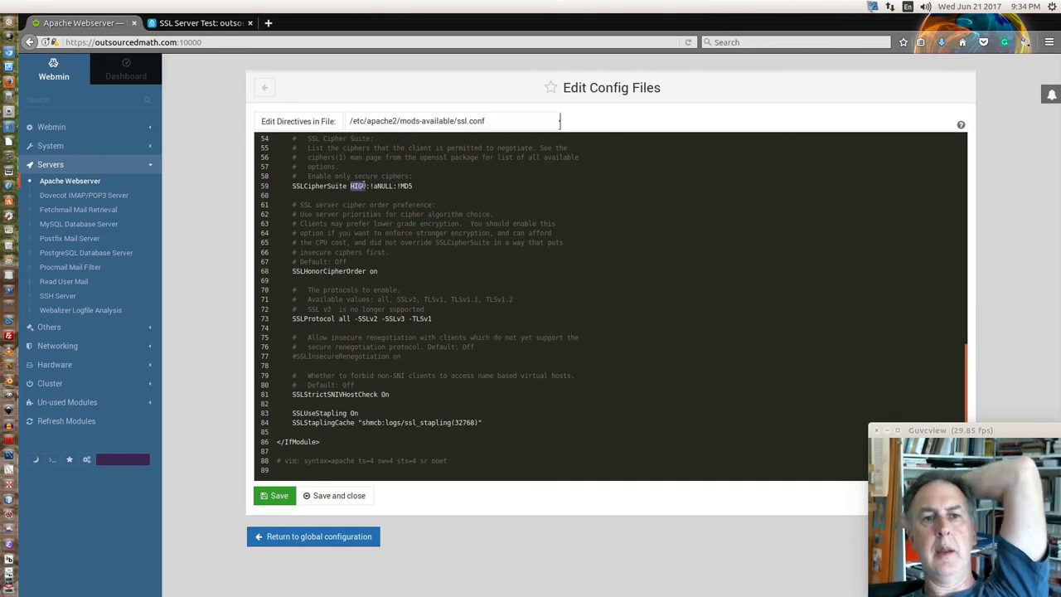
left_click(337, 539)
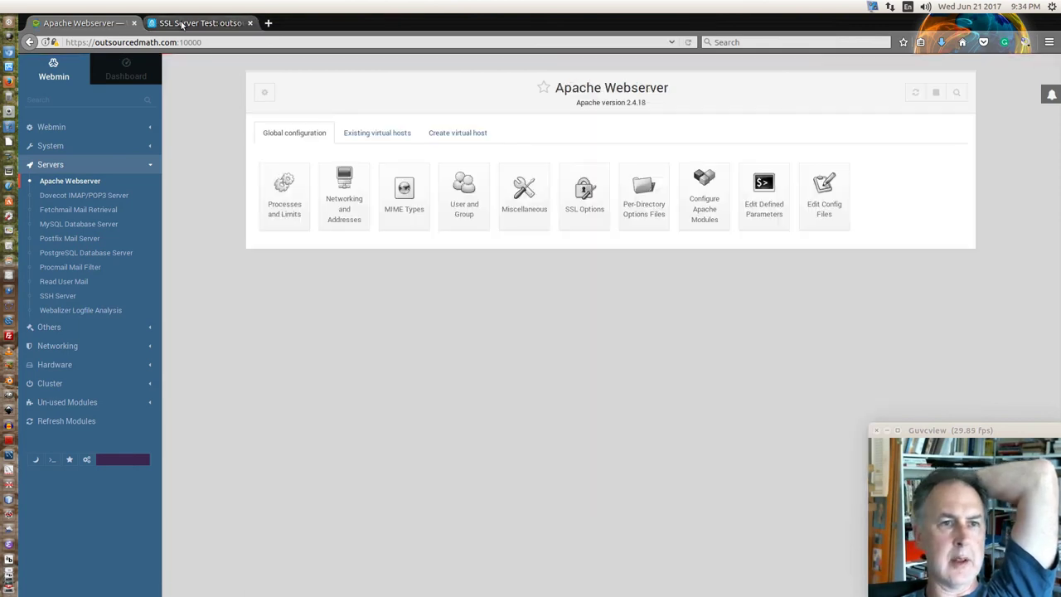
Check the overall rating and category scores in the refreshed SSL Labs report for outsourcedmath.com
left_click(182, 24)
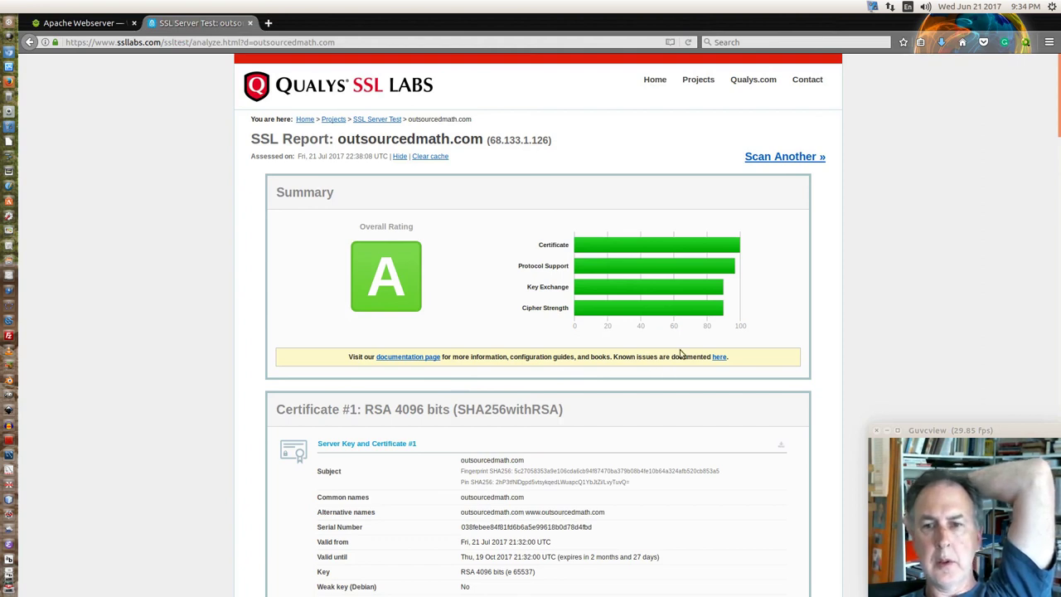
scroll(760, 244, "down", 1)
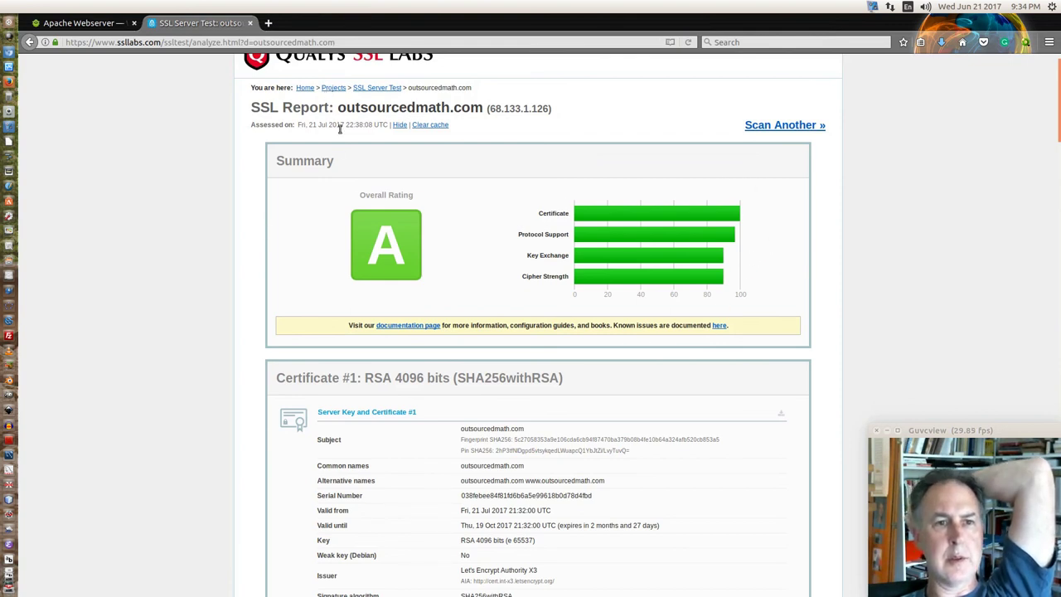
scroll(318, 178, "up", 1)
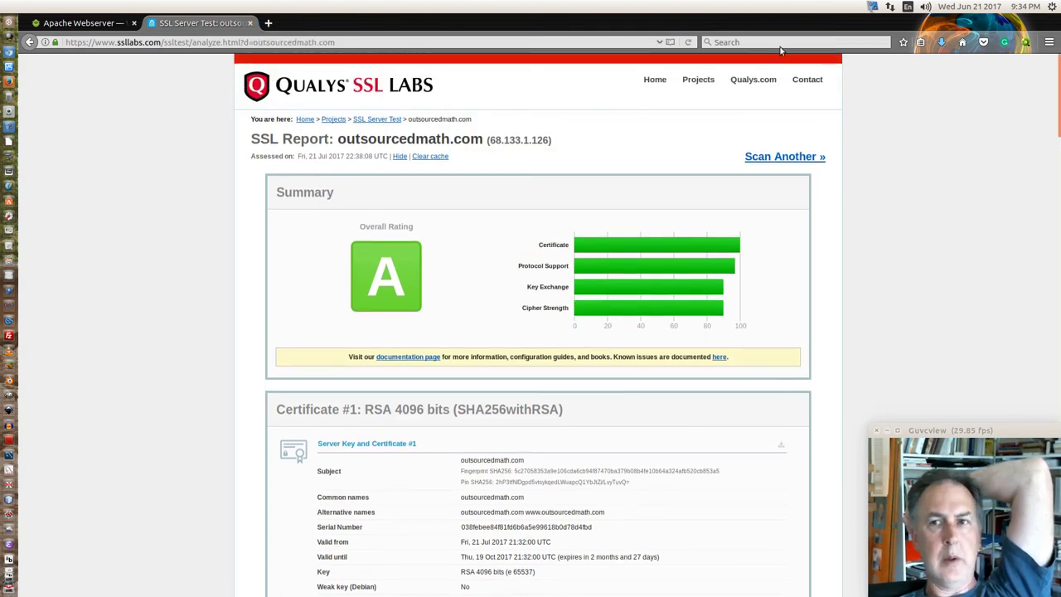
left_click(874, 7)
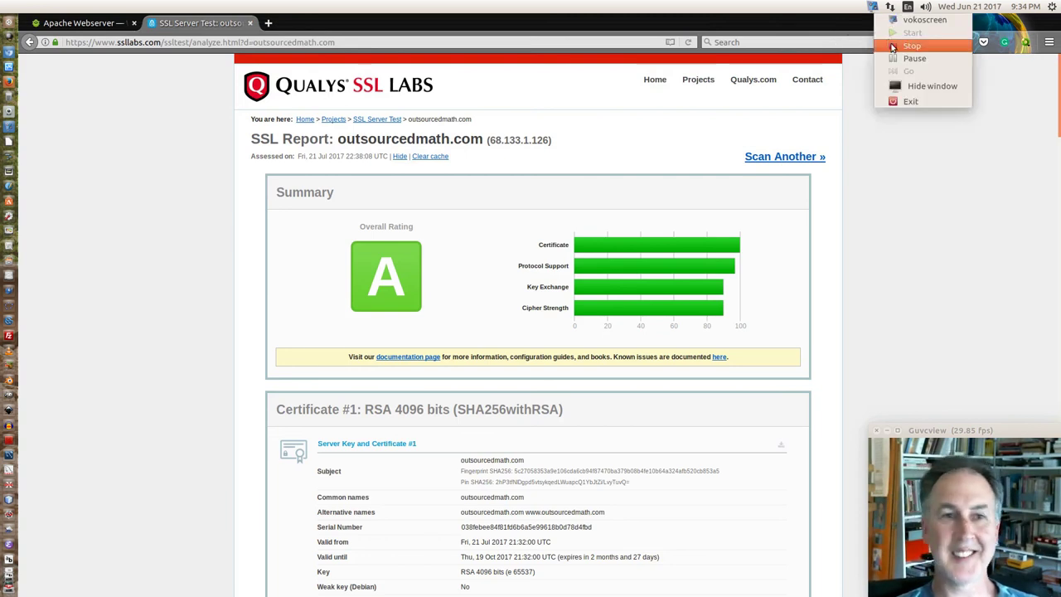